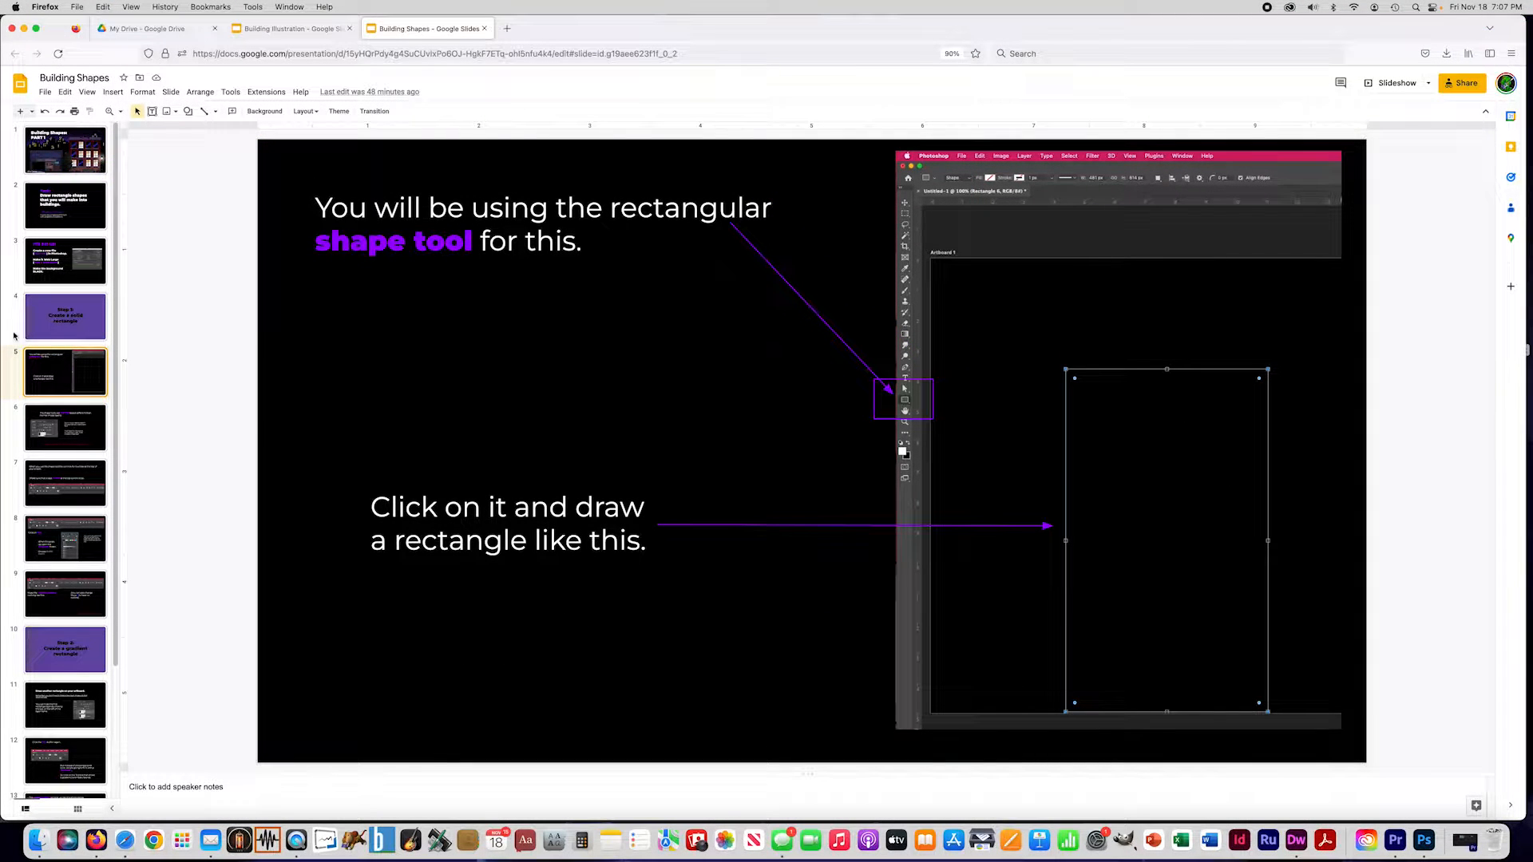
Step: Review the slides on the rectangle shape tool's mode and fill settings, and switch to Photoshop
click(58, 437)
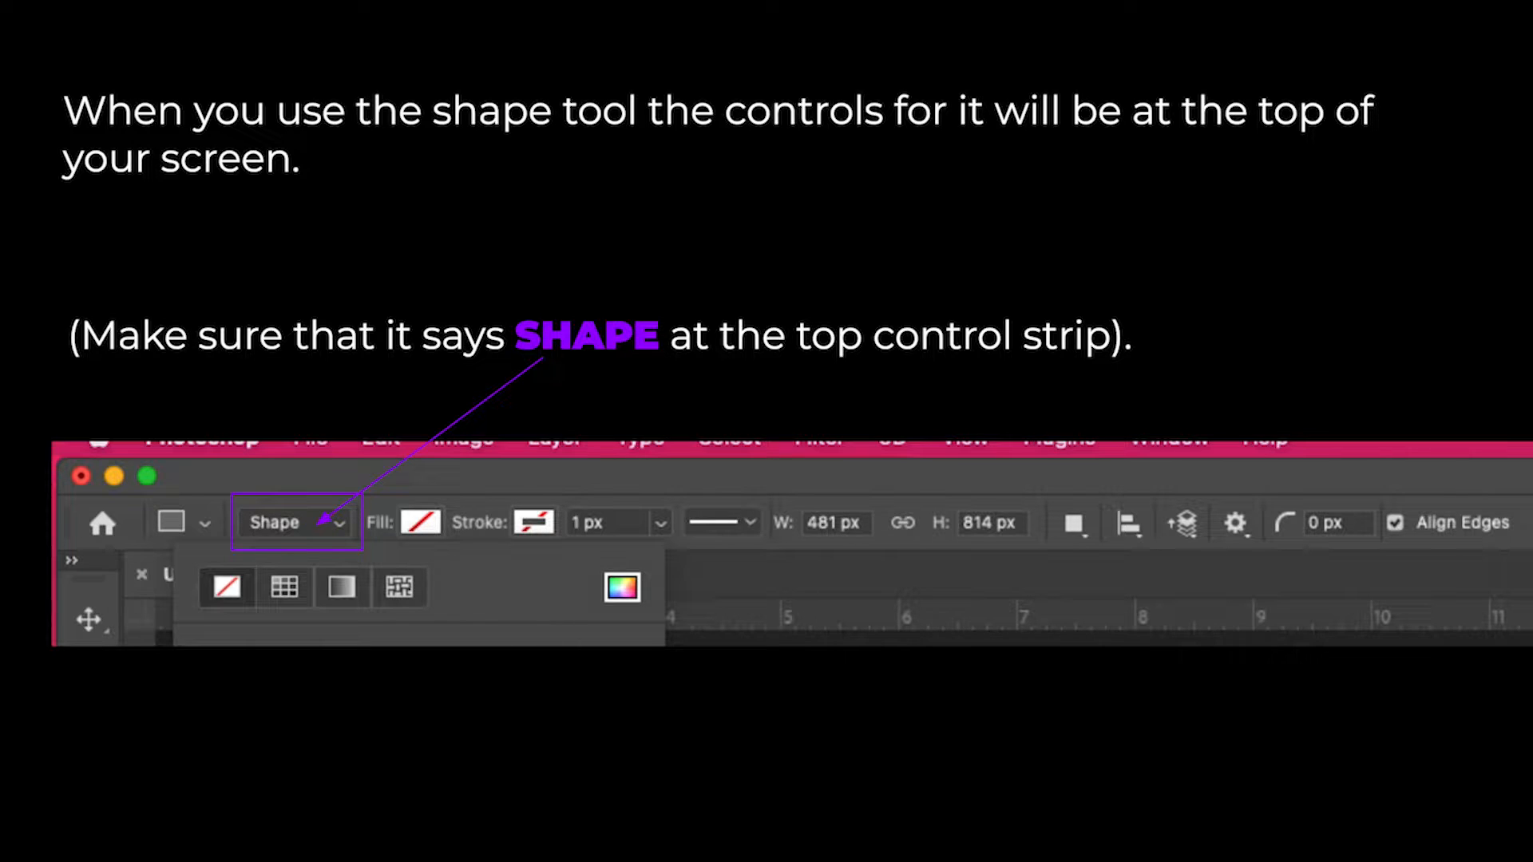
key(Right)
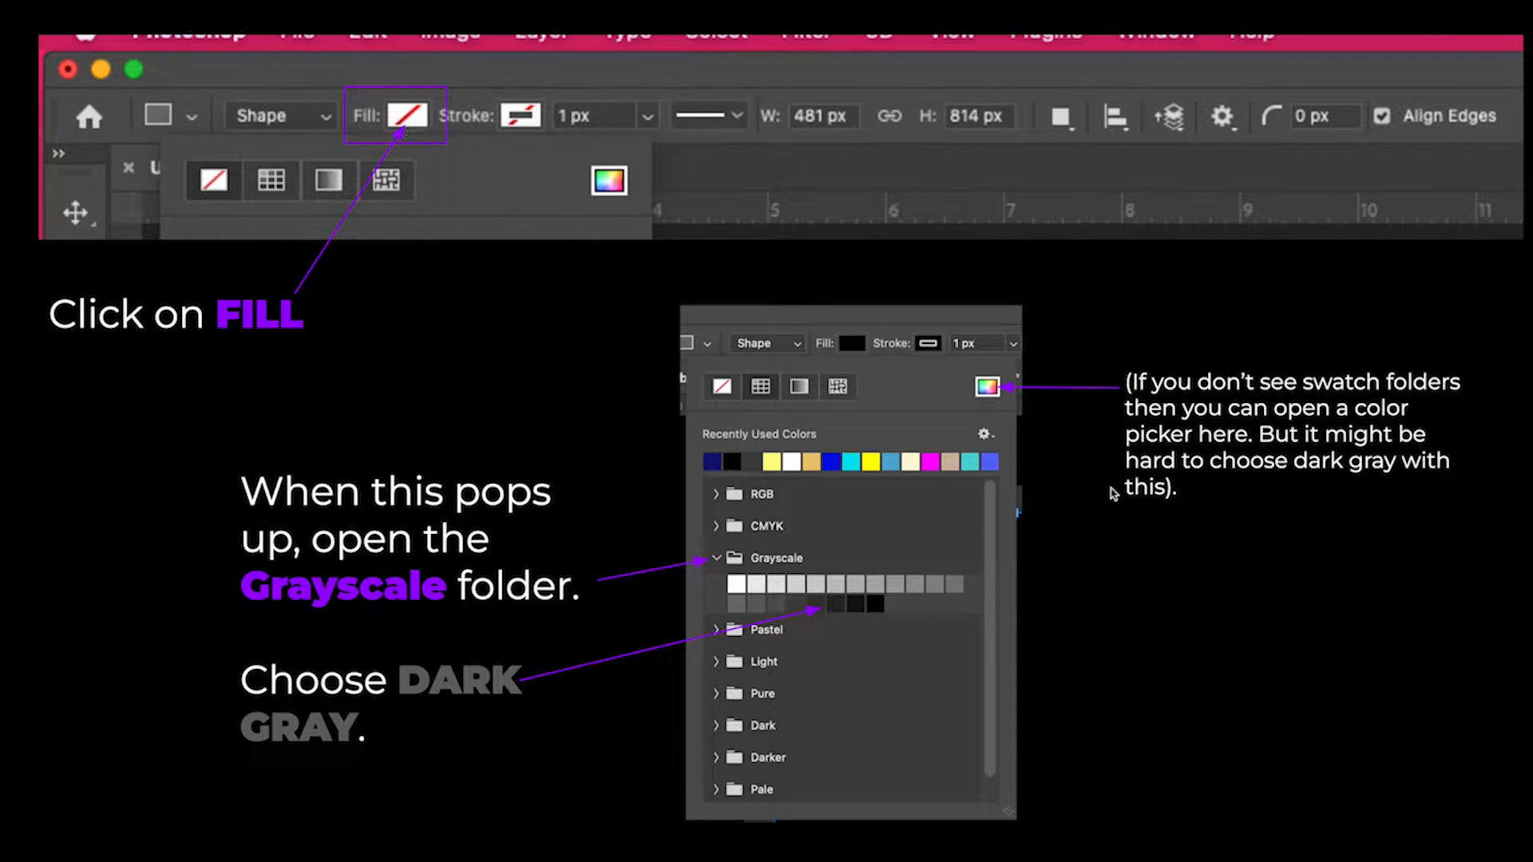
key(Escape)
key(super+Tab)
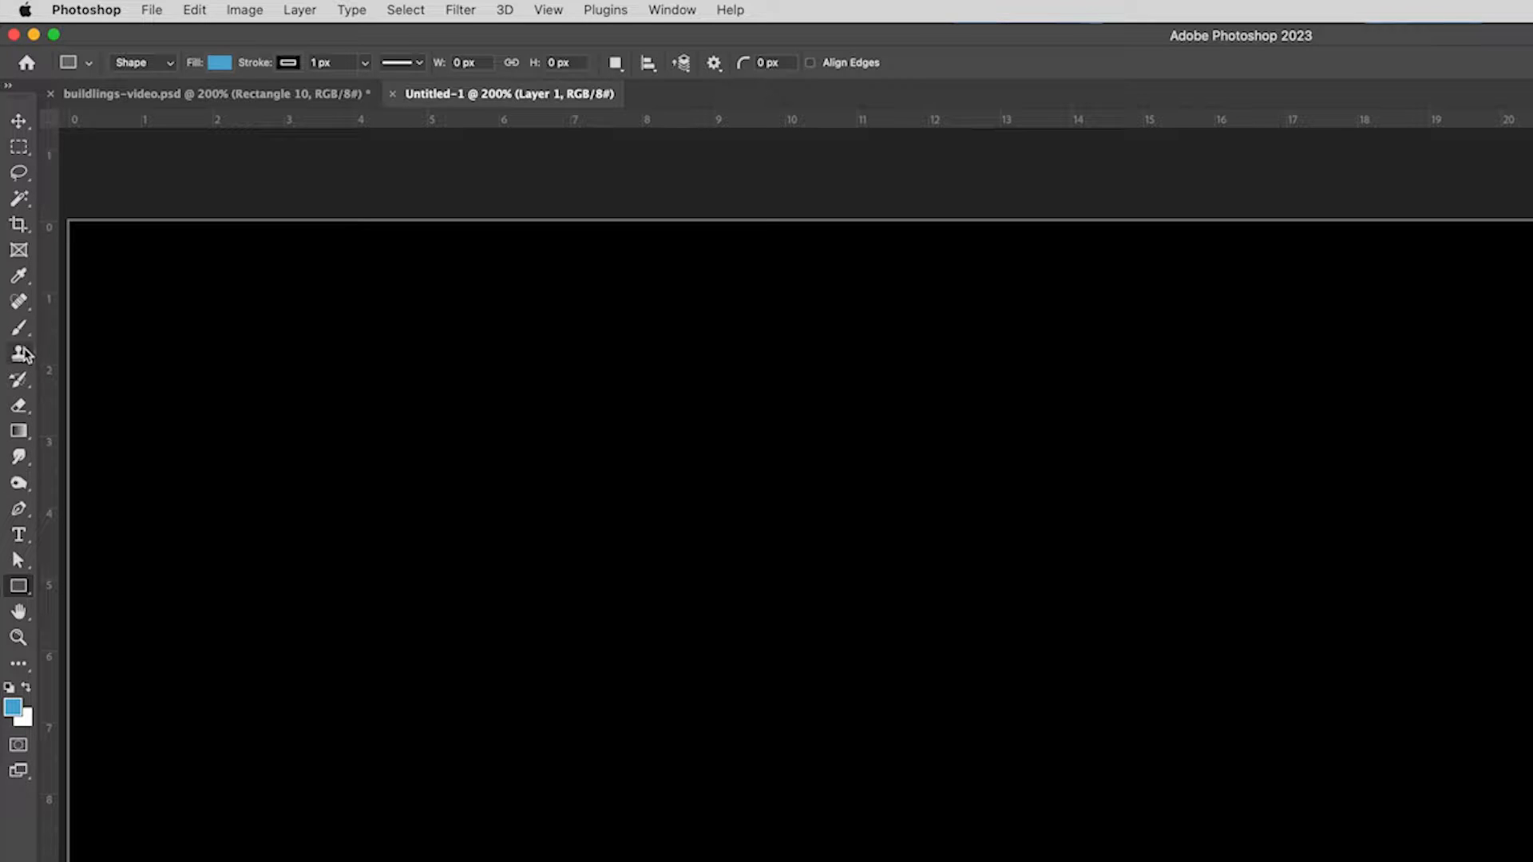
Step: Draw a tall rectangle about 458 by 669 px on the black artboard with the Rectangle tool in Shape mode
drag(408, 444, 862, 861)
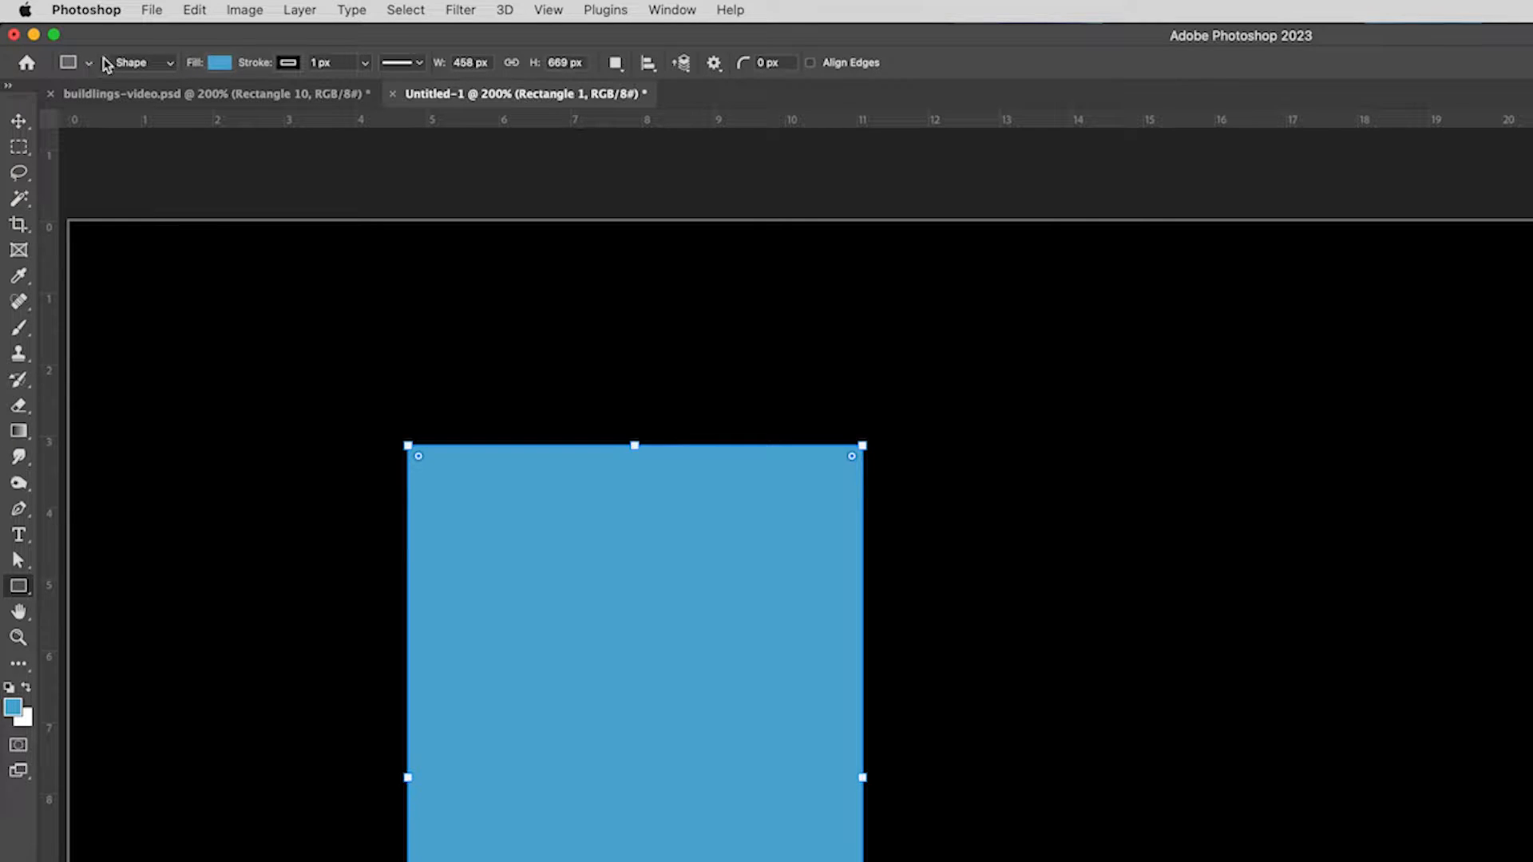
click(132, 69)
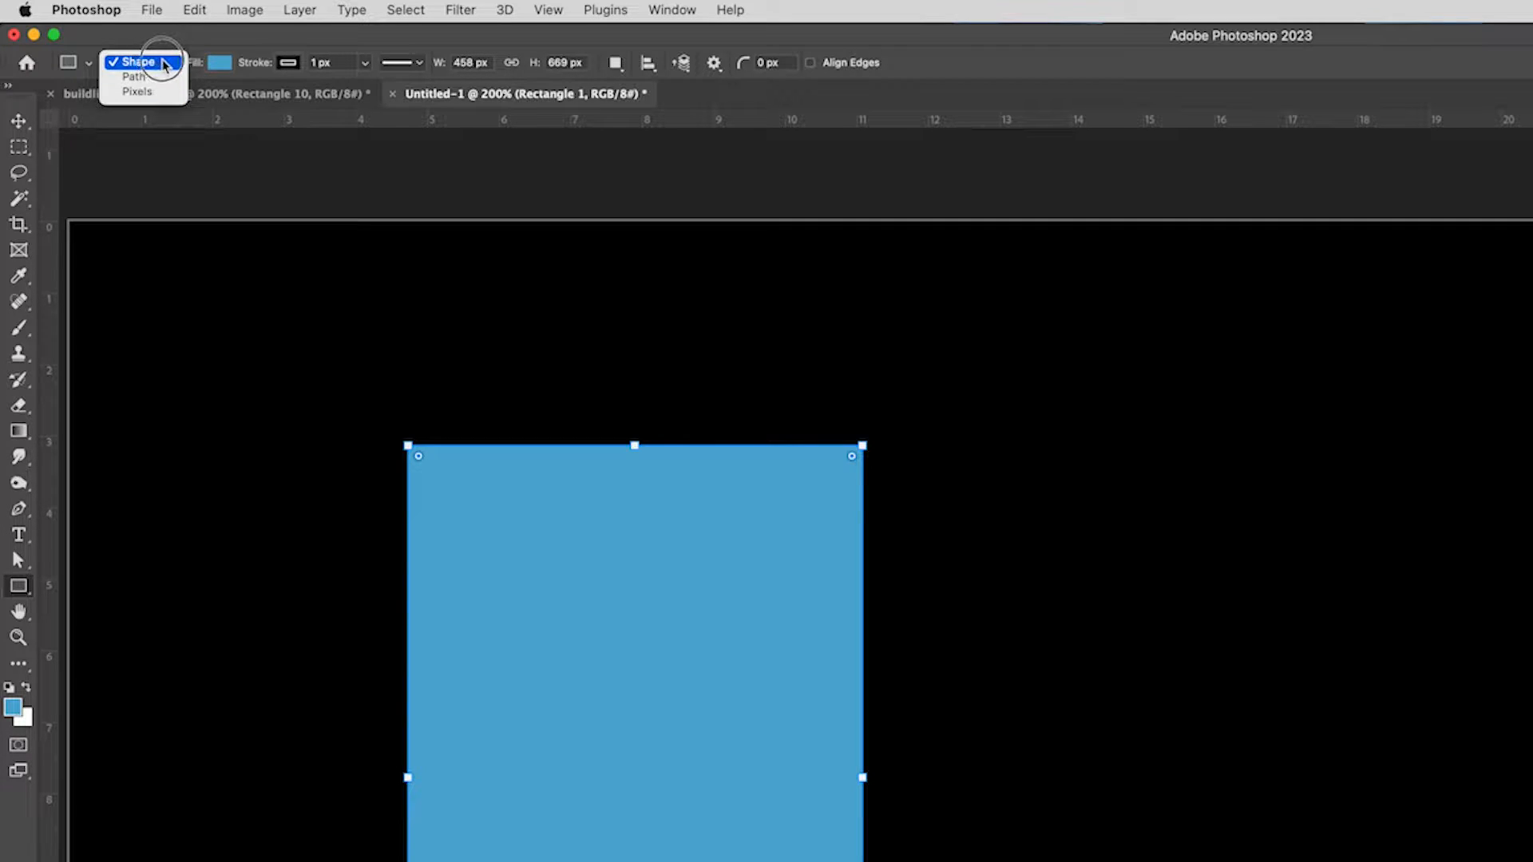
click(146, 63)
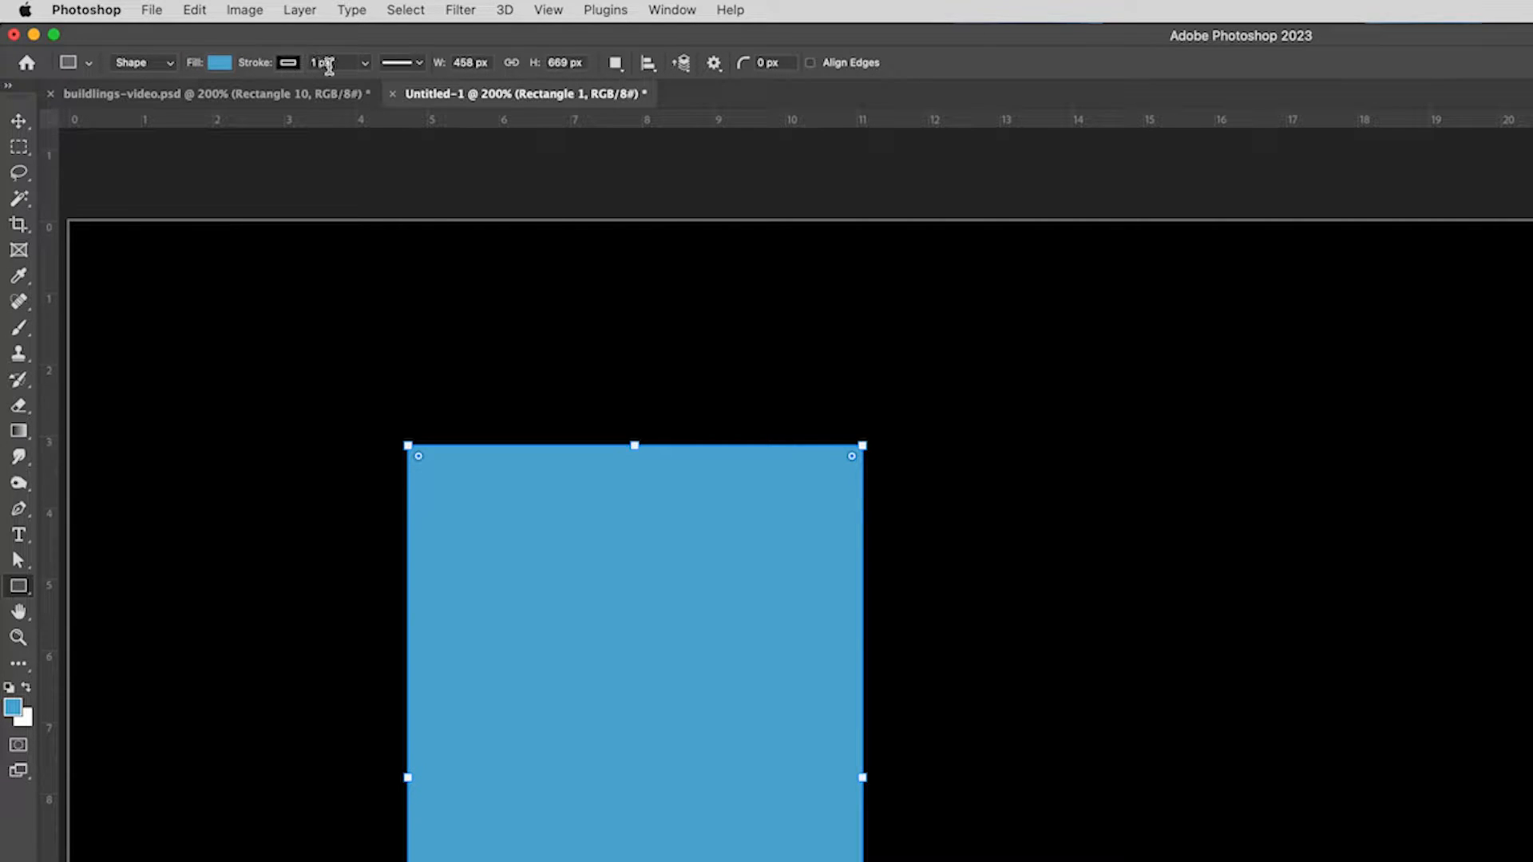
Step: Remove the rectangle's stroke and open its fill colour options
click(287, 63)
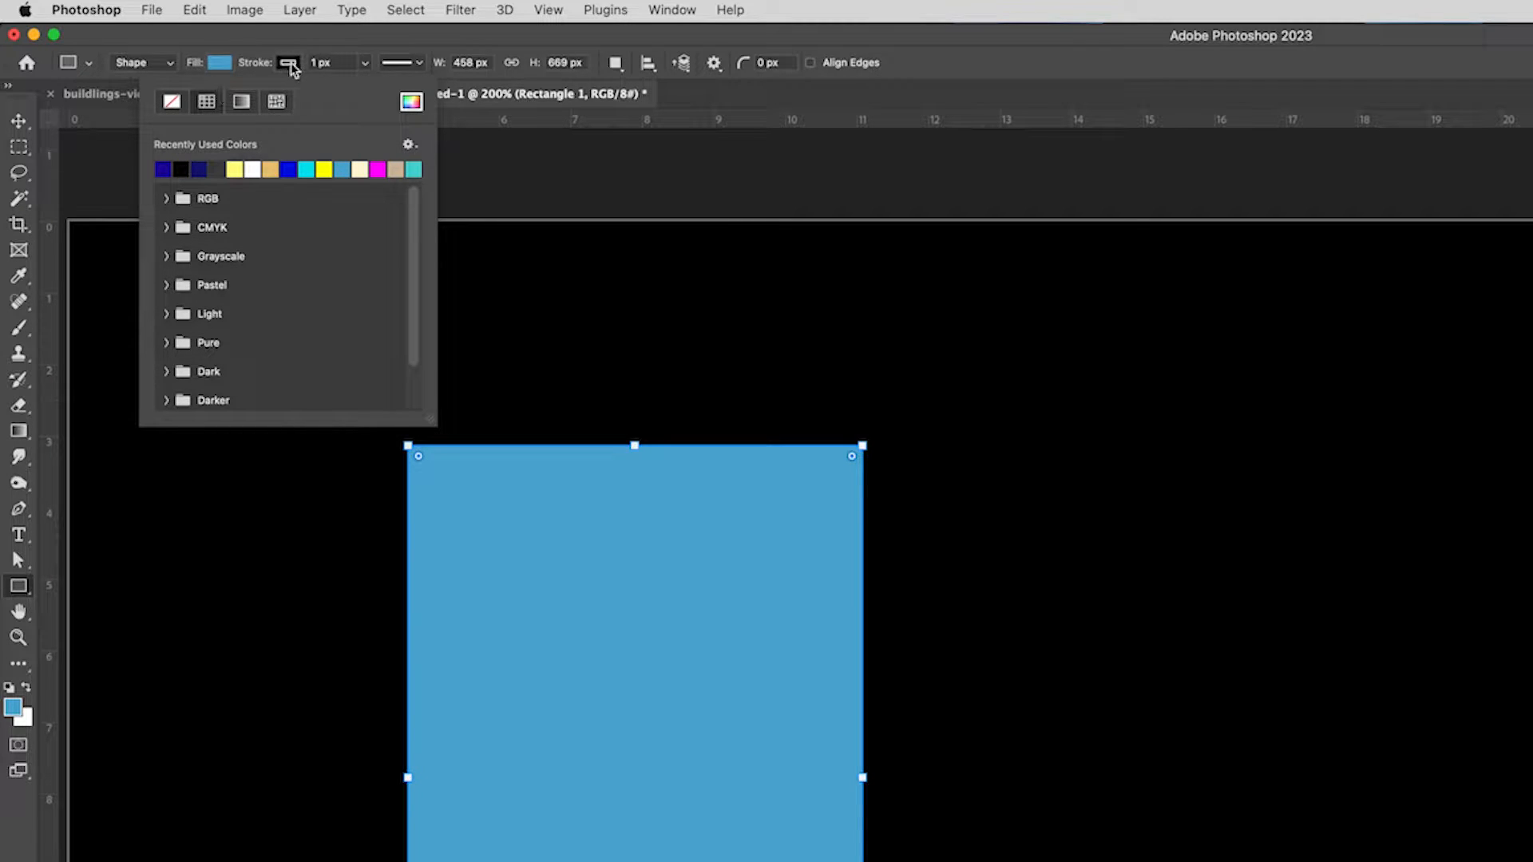
click(170, 103)
click(218, 64)
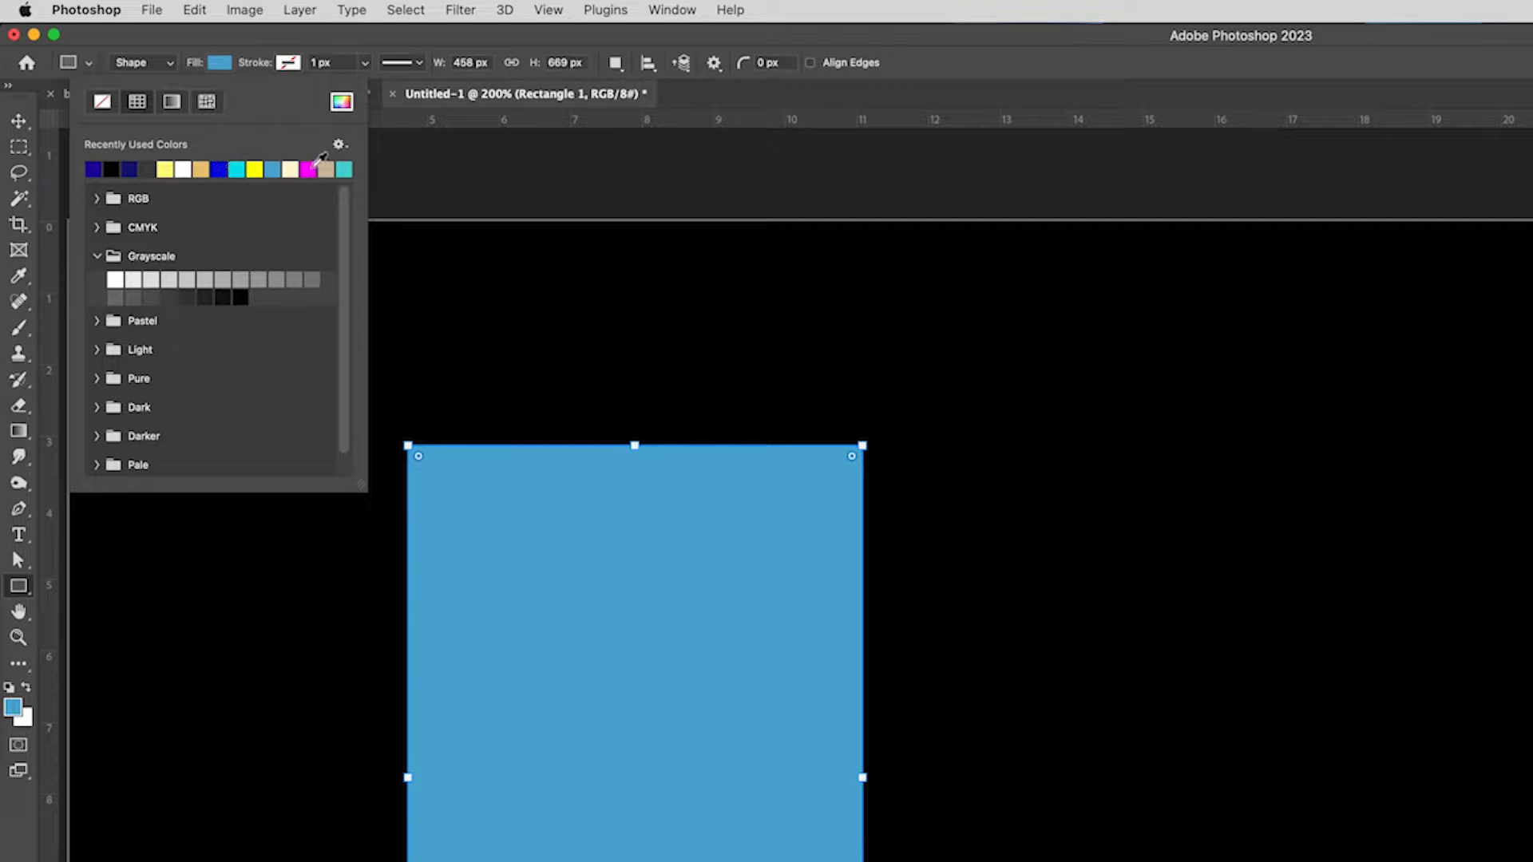
click(96, 256)
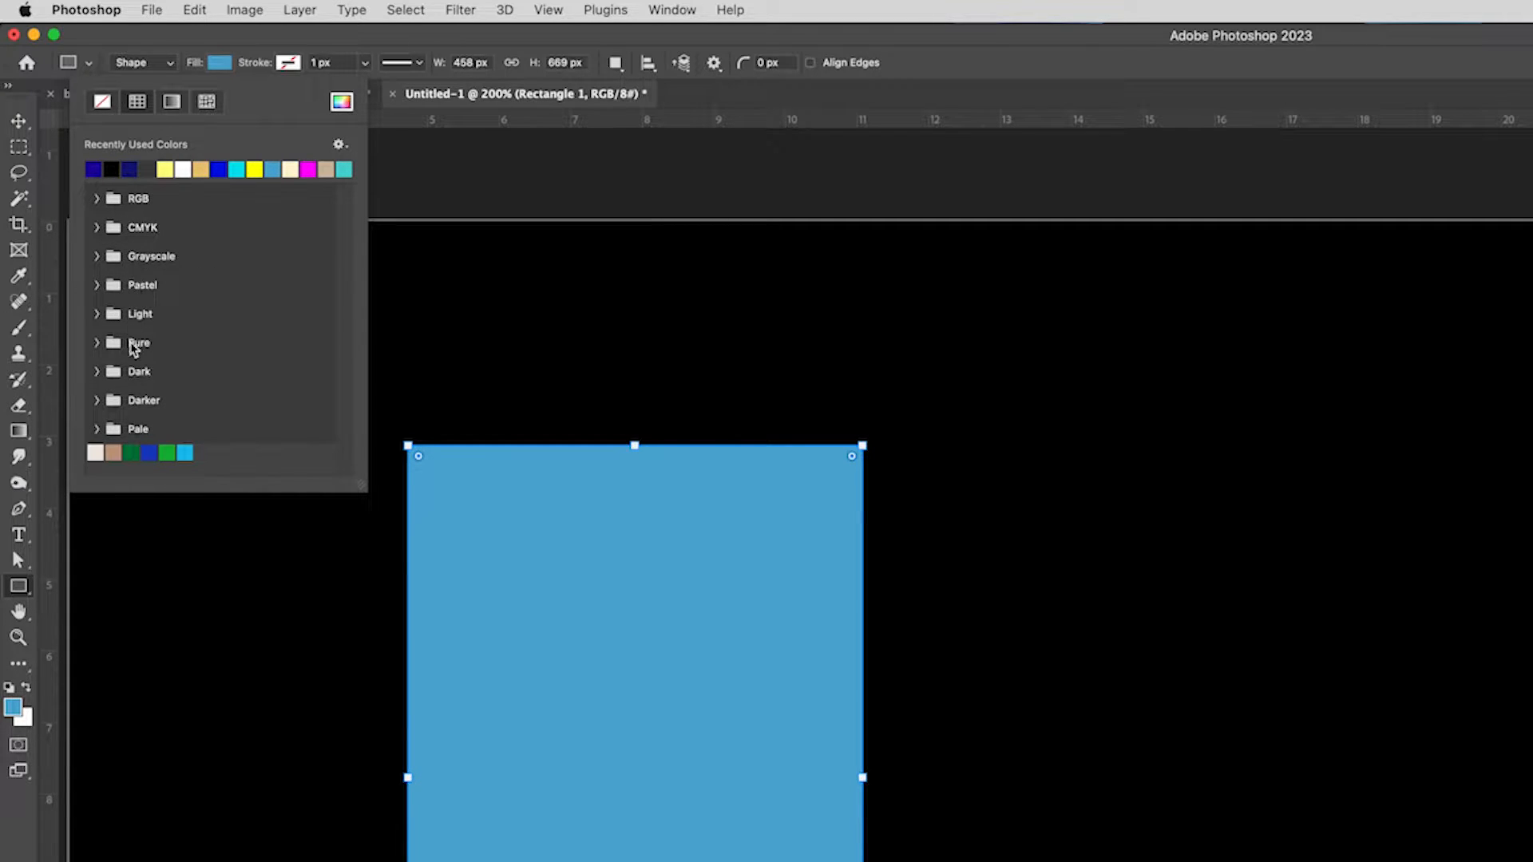
click(96, 199)
click(95, 200)
click(97, 228)
click(97, 229)
click(342, 102)
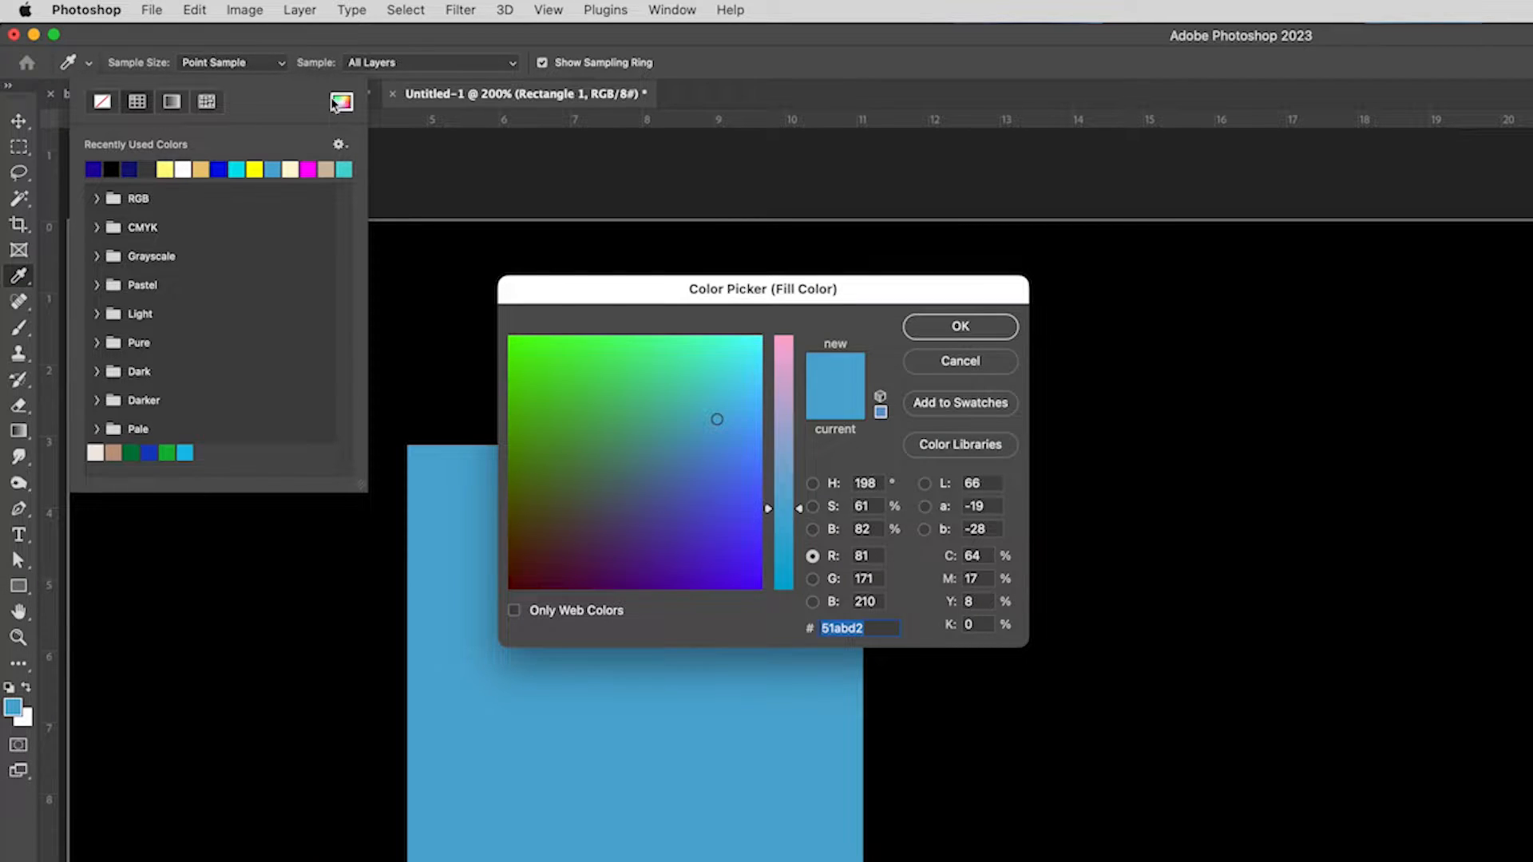
click(981, 365)
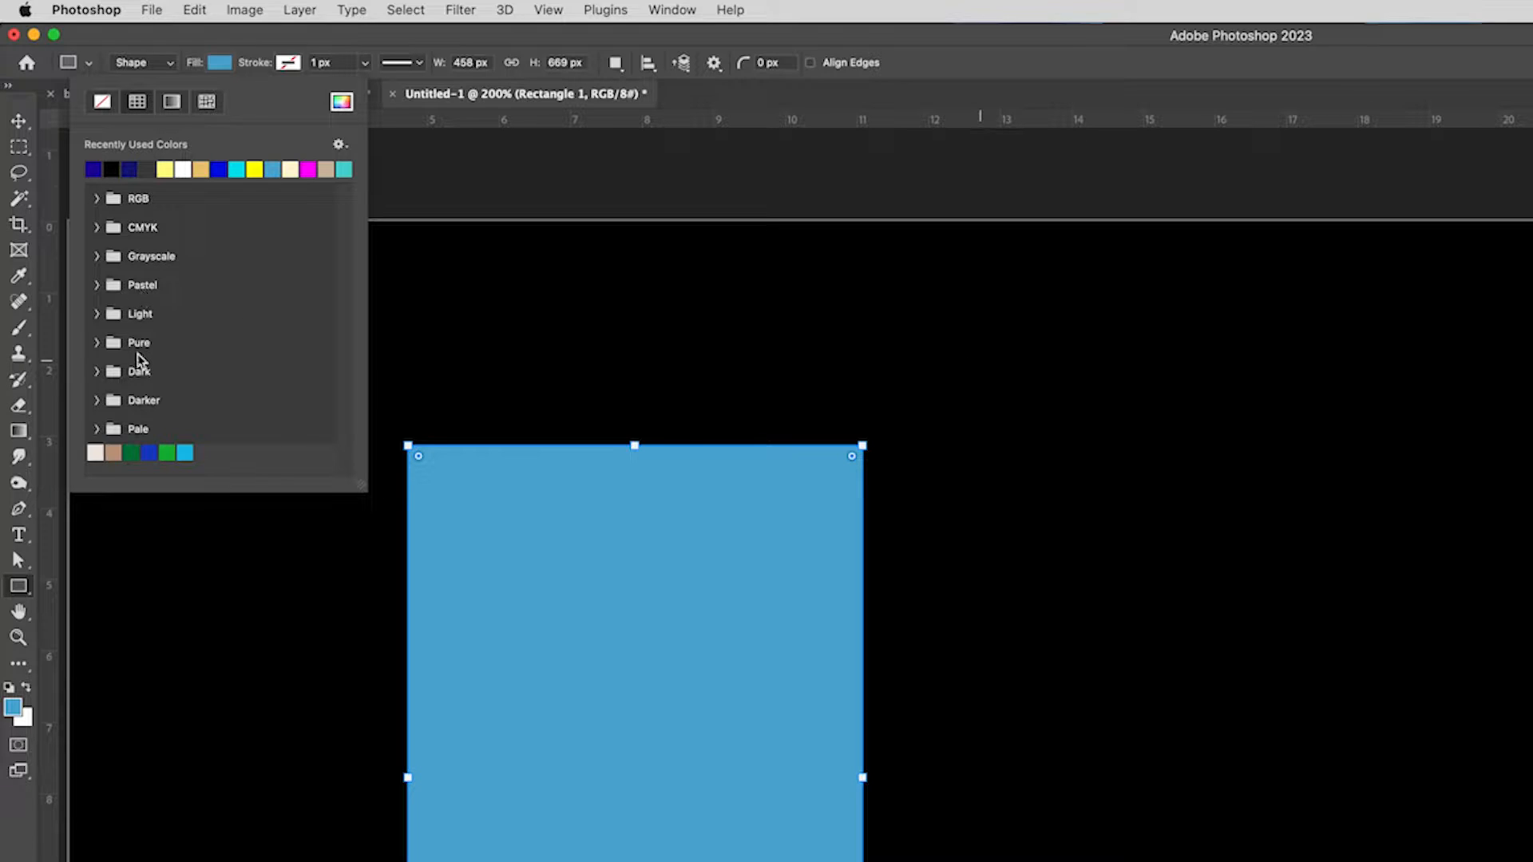
Step: Fill the rectangle with a dark gray swatch from the Grayscale folder
click(96, 256)
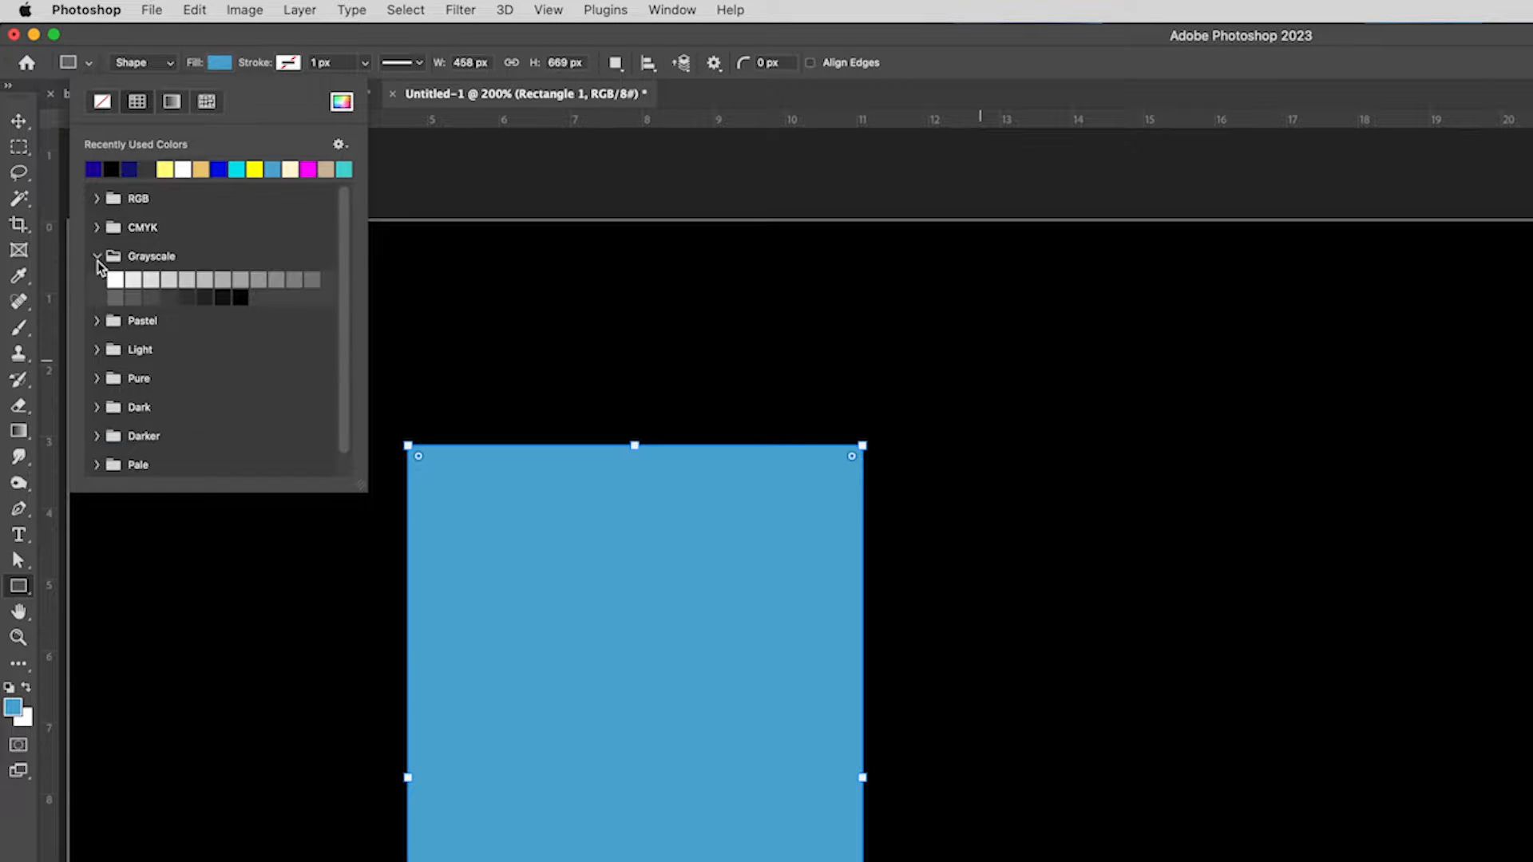
click(187, 297)
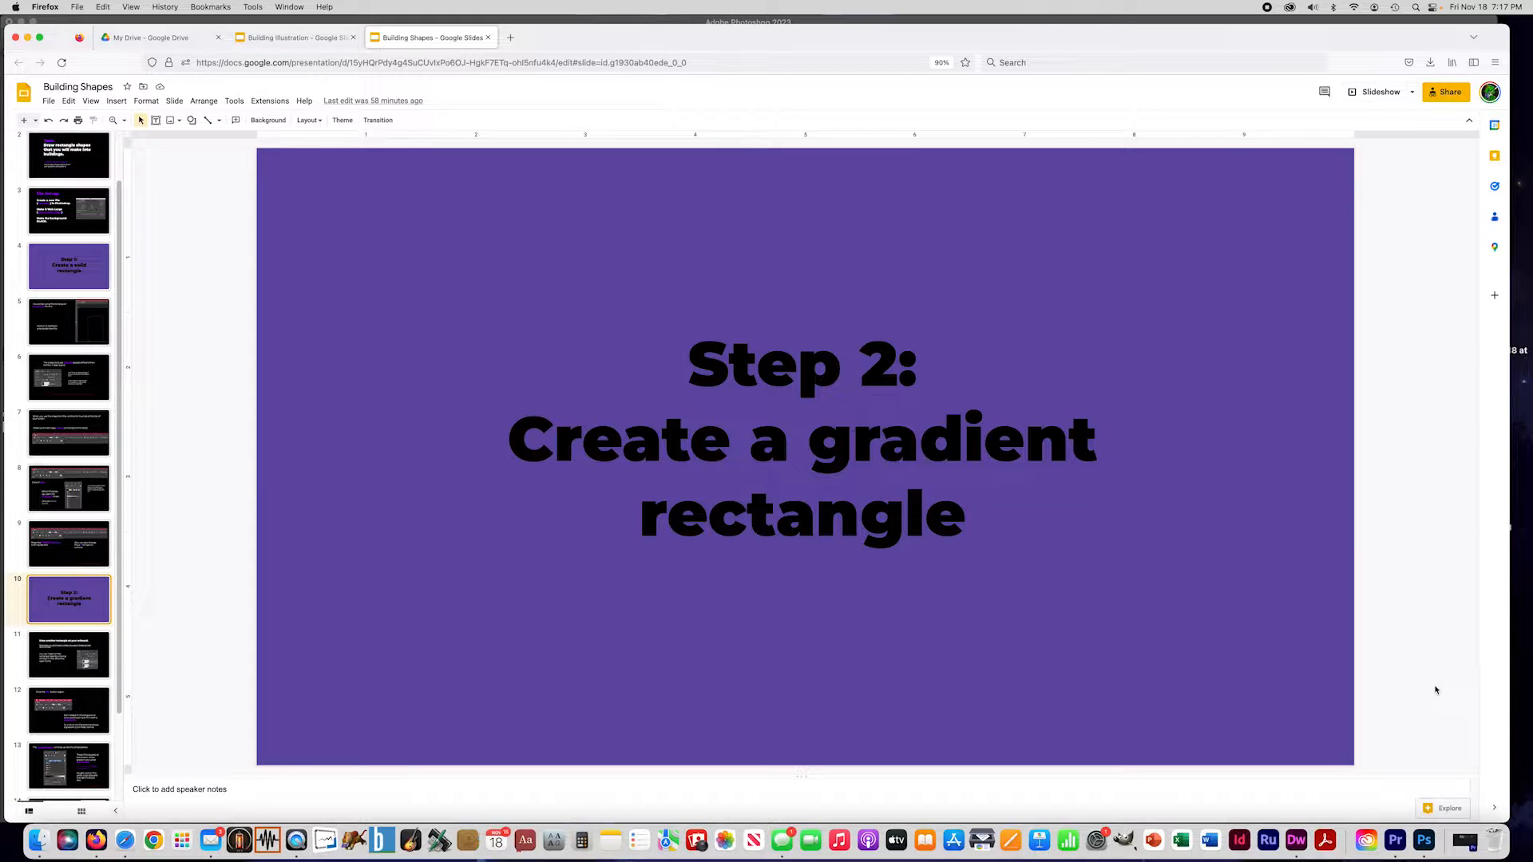
Step: Switch to Photoshop, create a second rectangle of 458 by 669 px and move it beside the first with their upper edges level
click(1417, 835)
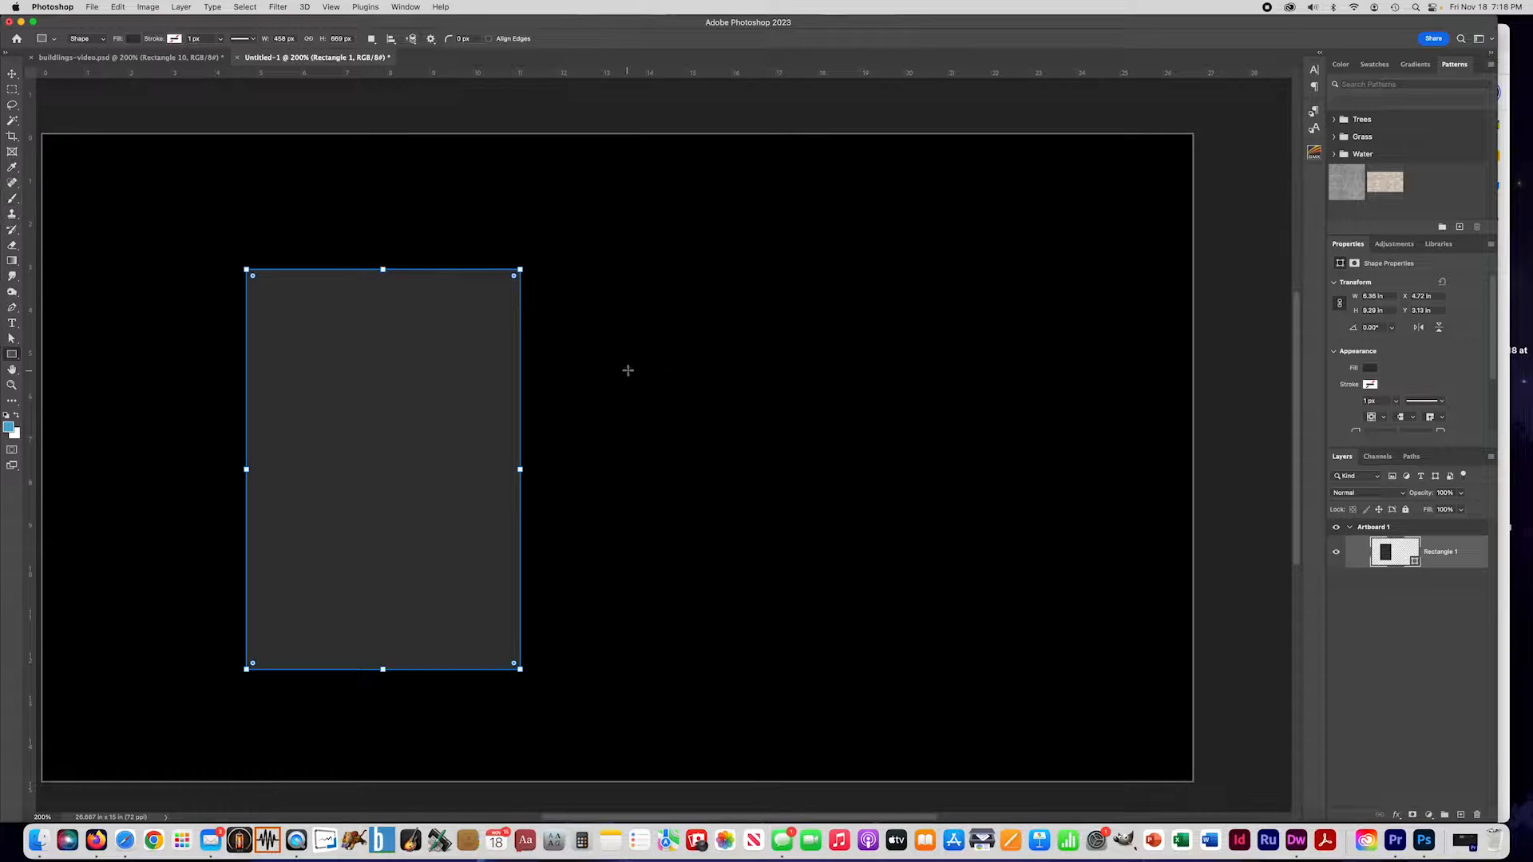
click(760, 365)
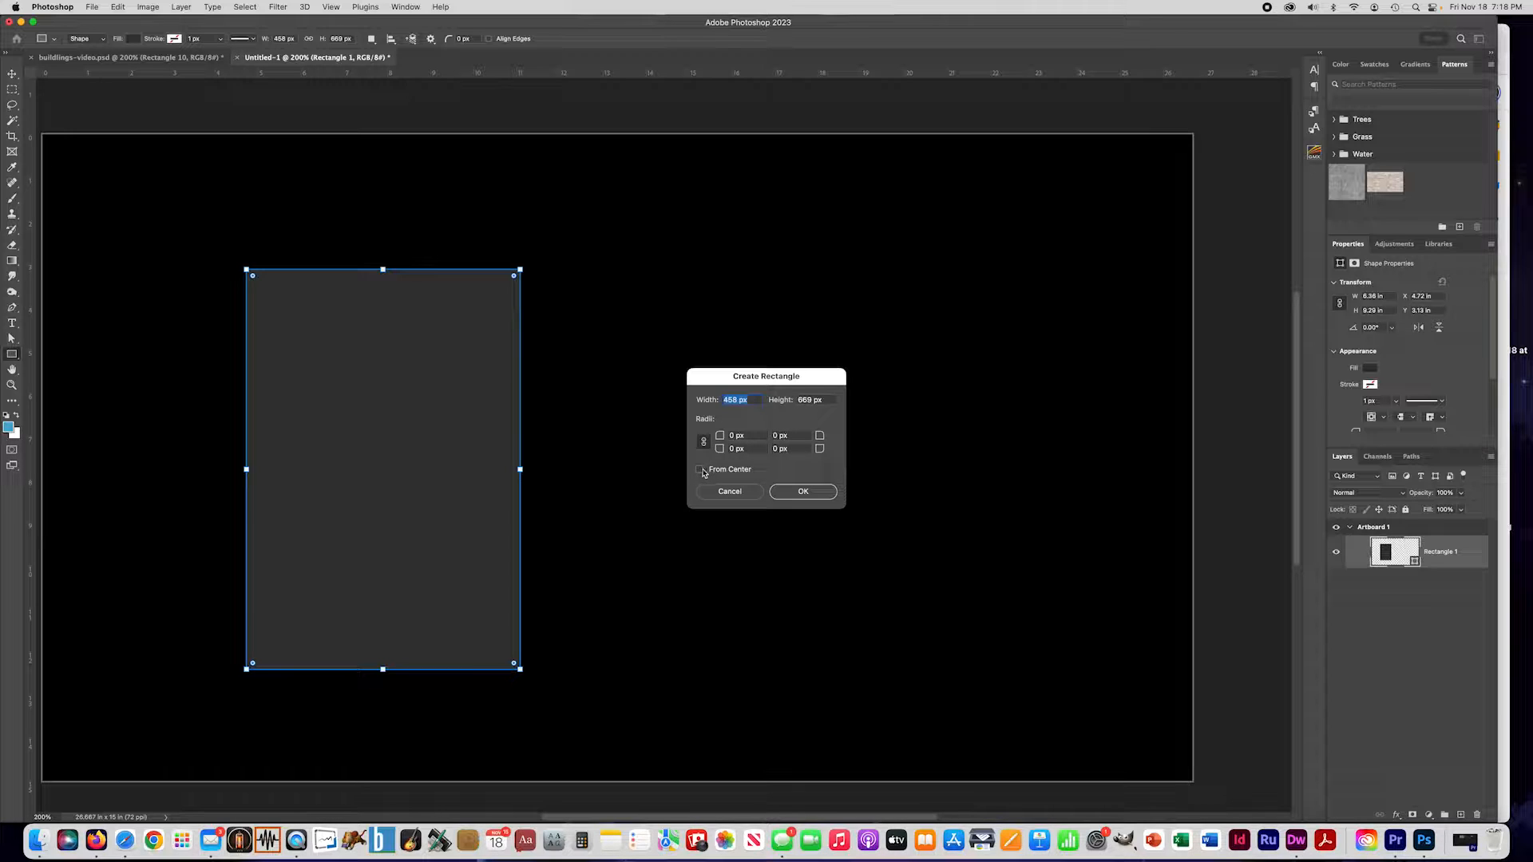
click(818, 495)
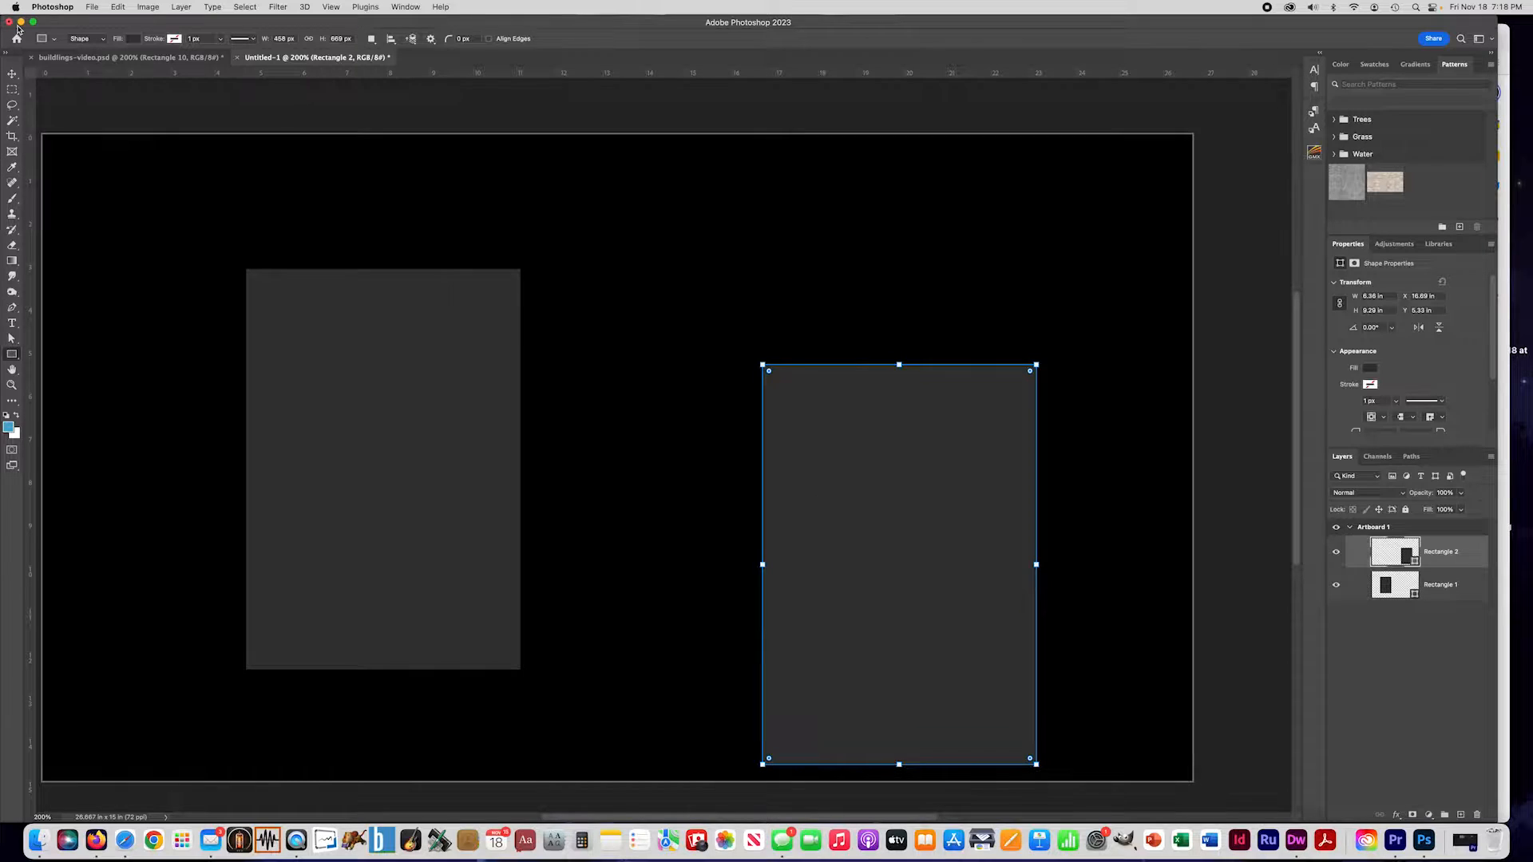
key(v)
drag(791, 494, 662, 396)
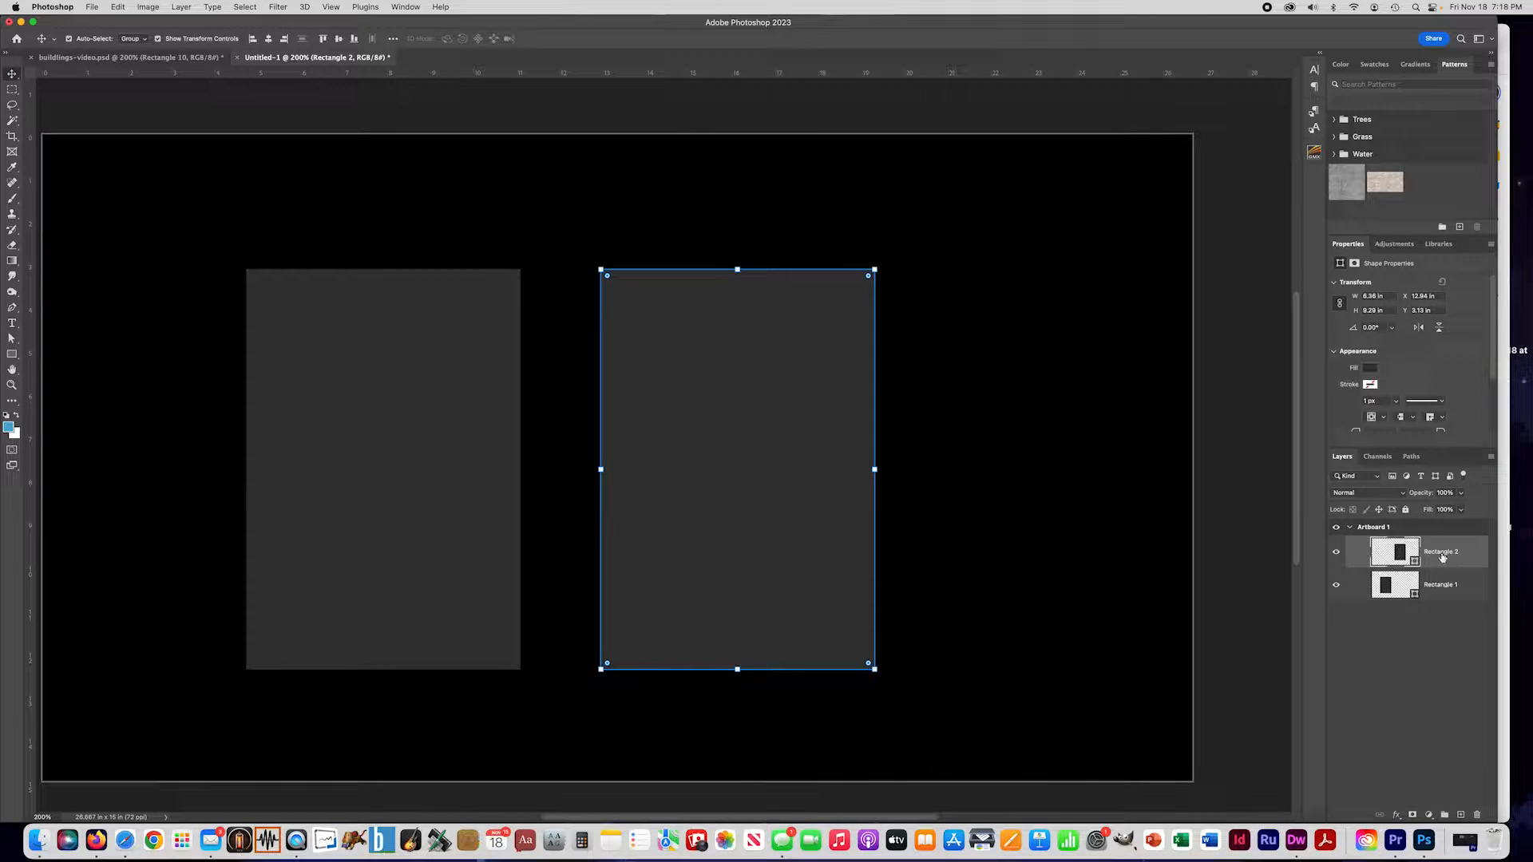
Step: Select the Rectangle 2 layer and change the shape's fill from solid colour to a gradient
click(1441, 589)
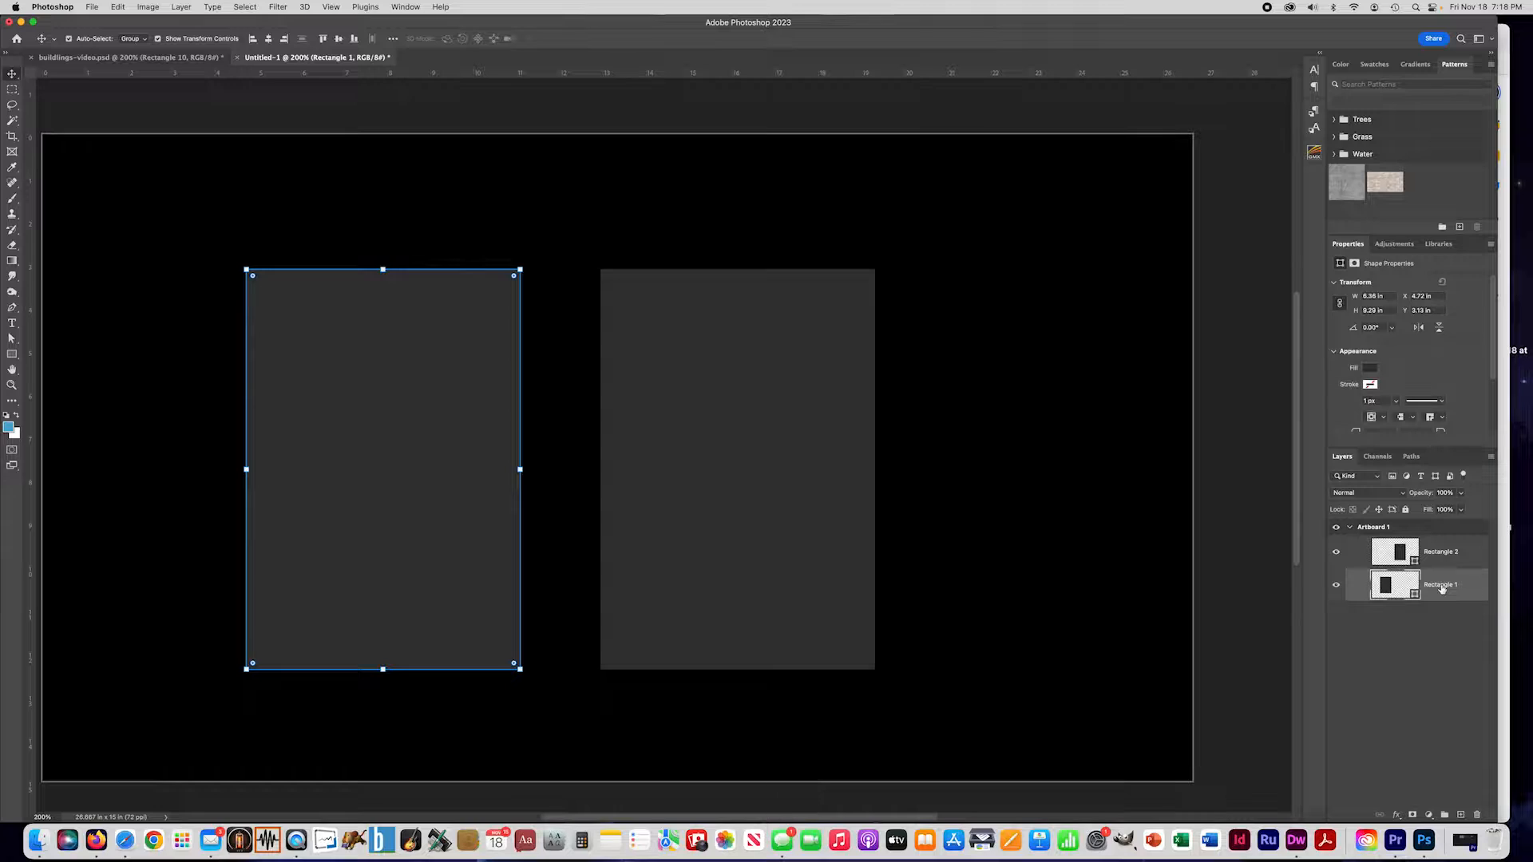
click(1442, 559)
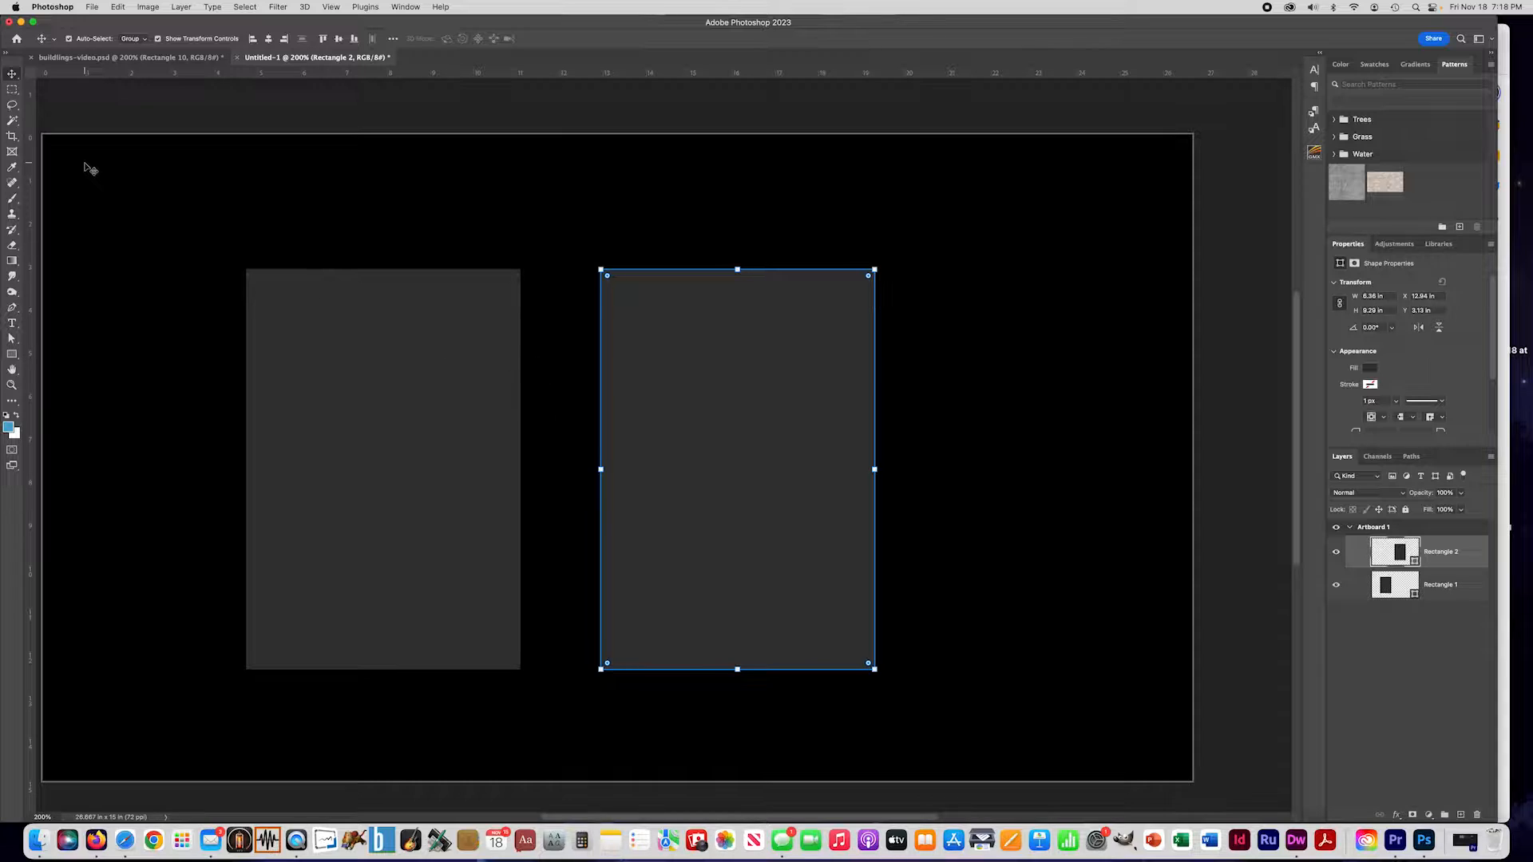
click(12, 355)
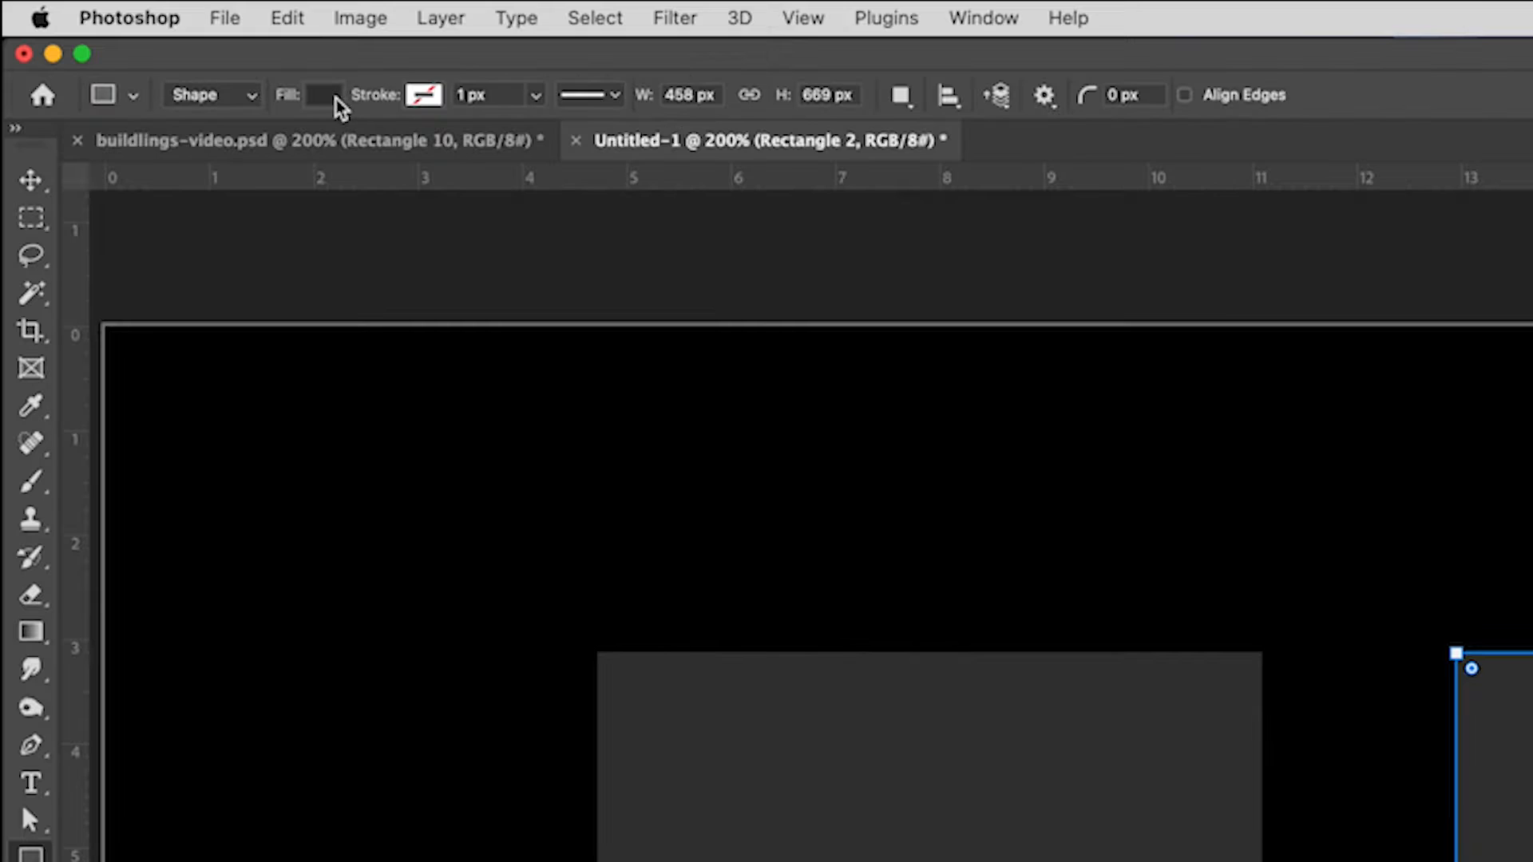
click(327, 96)
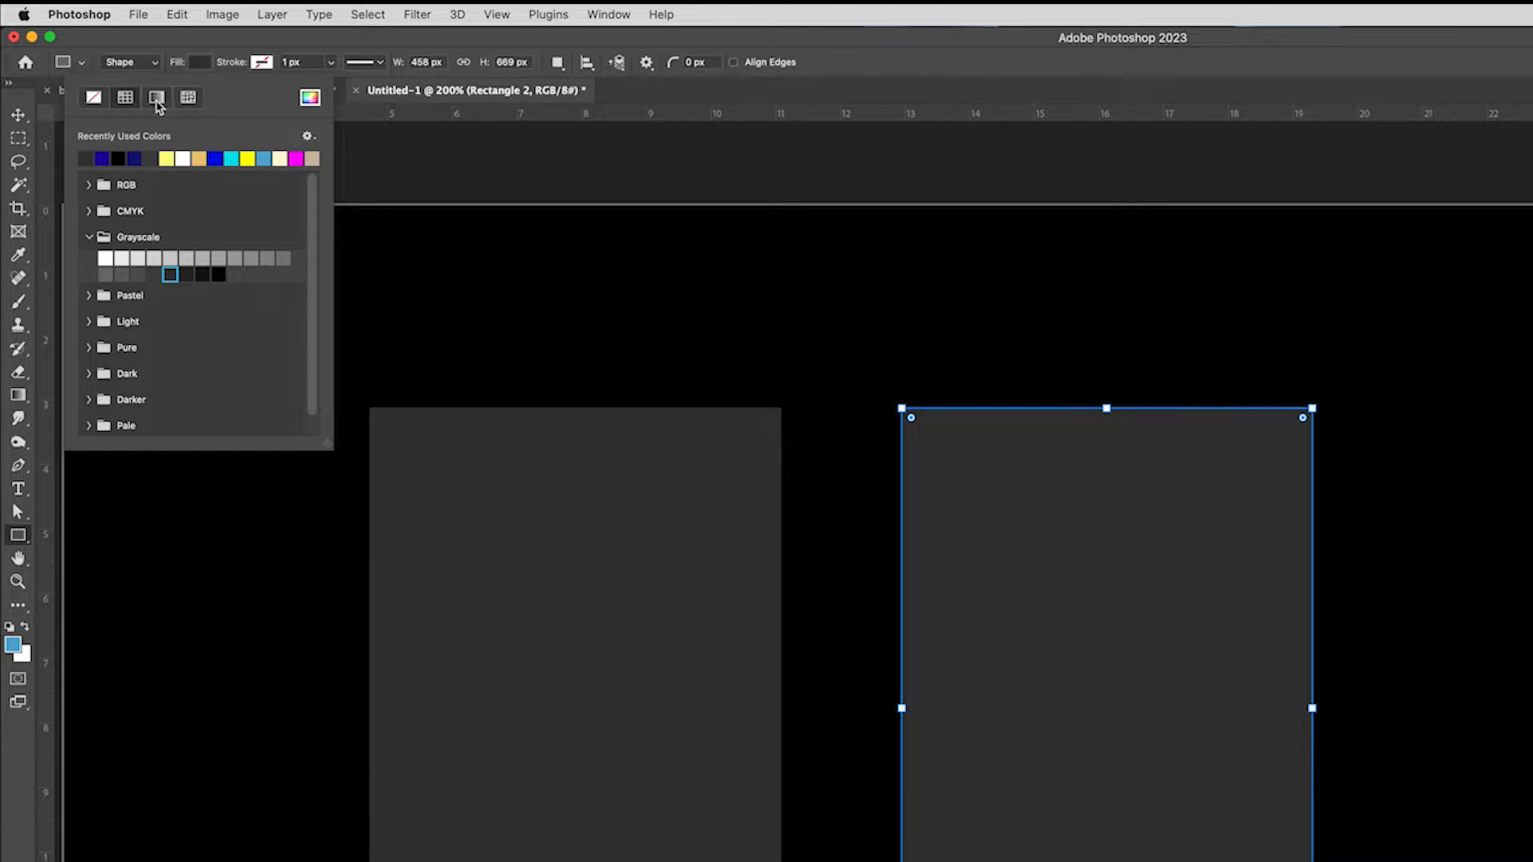
click(157, 98)
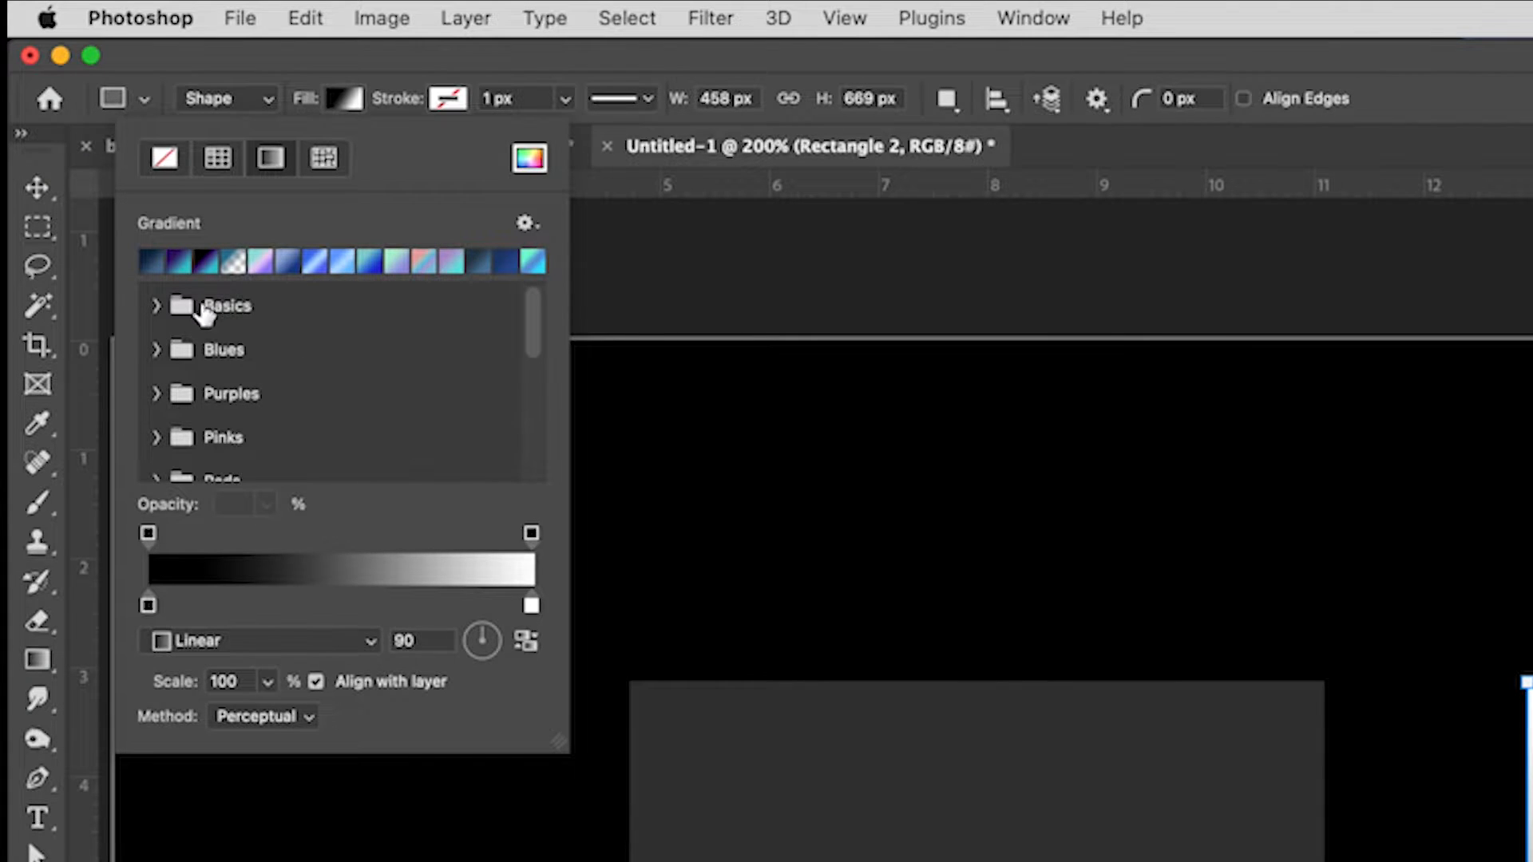
scroll(319, 349, down, 5)
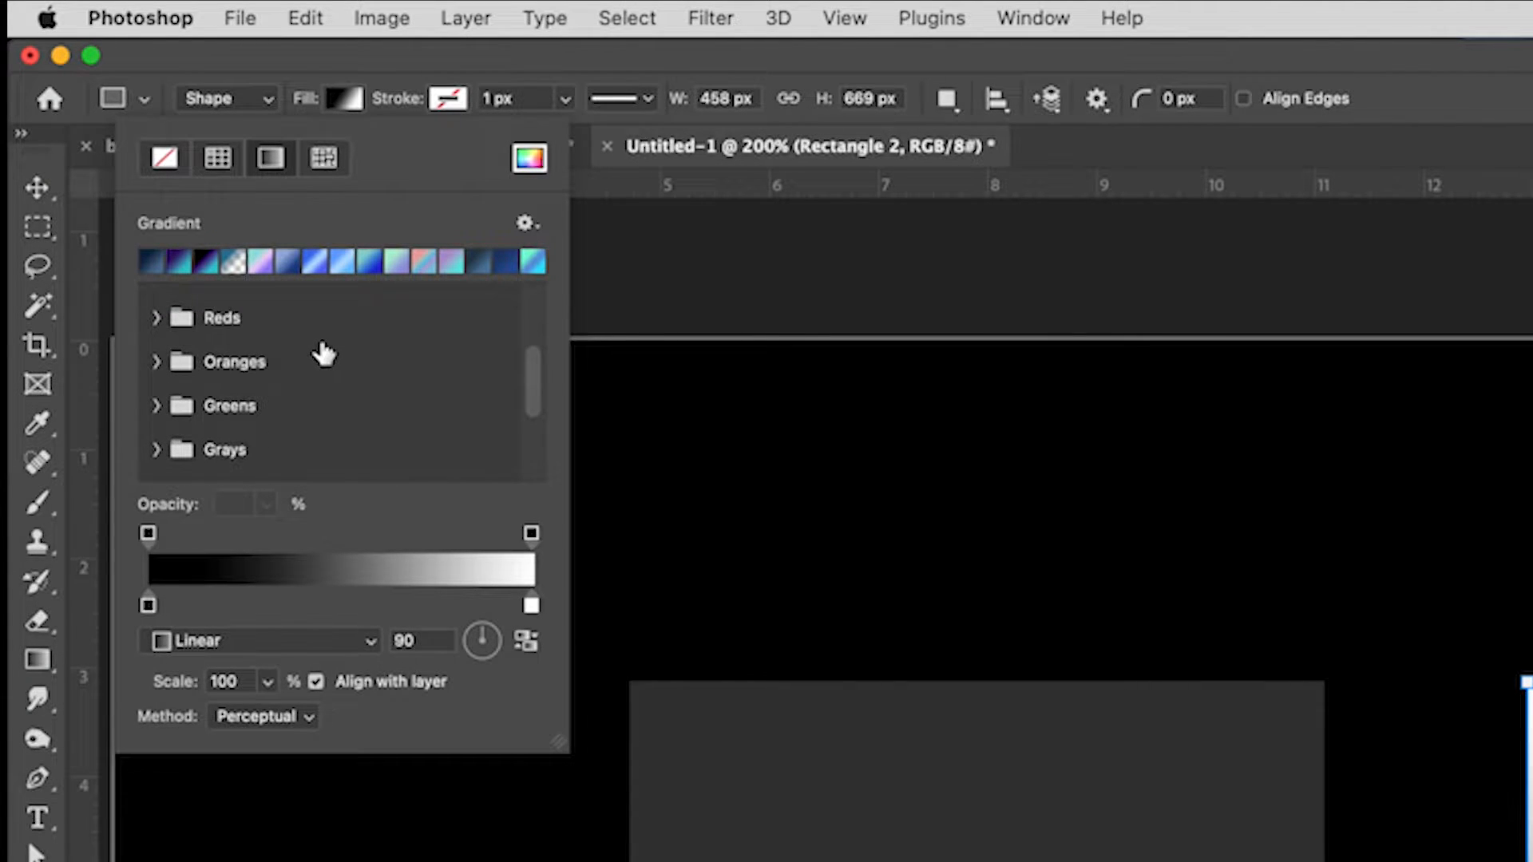
scroll(323, 353, up, 5)
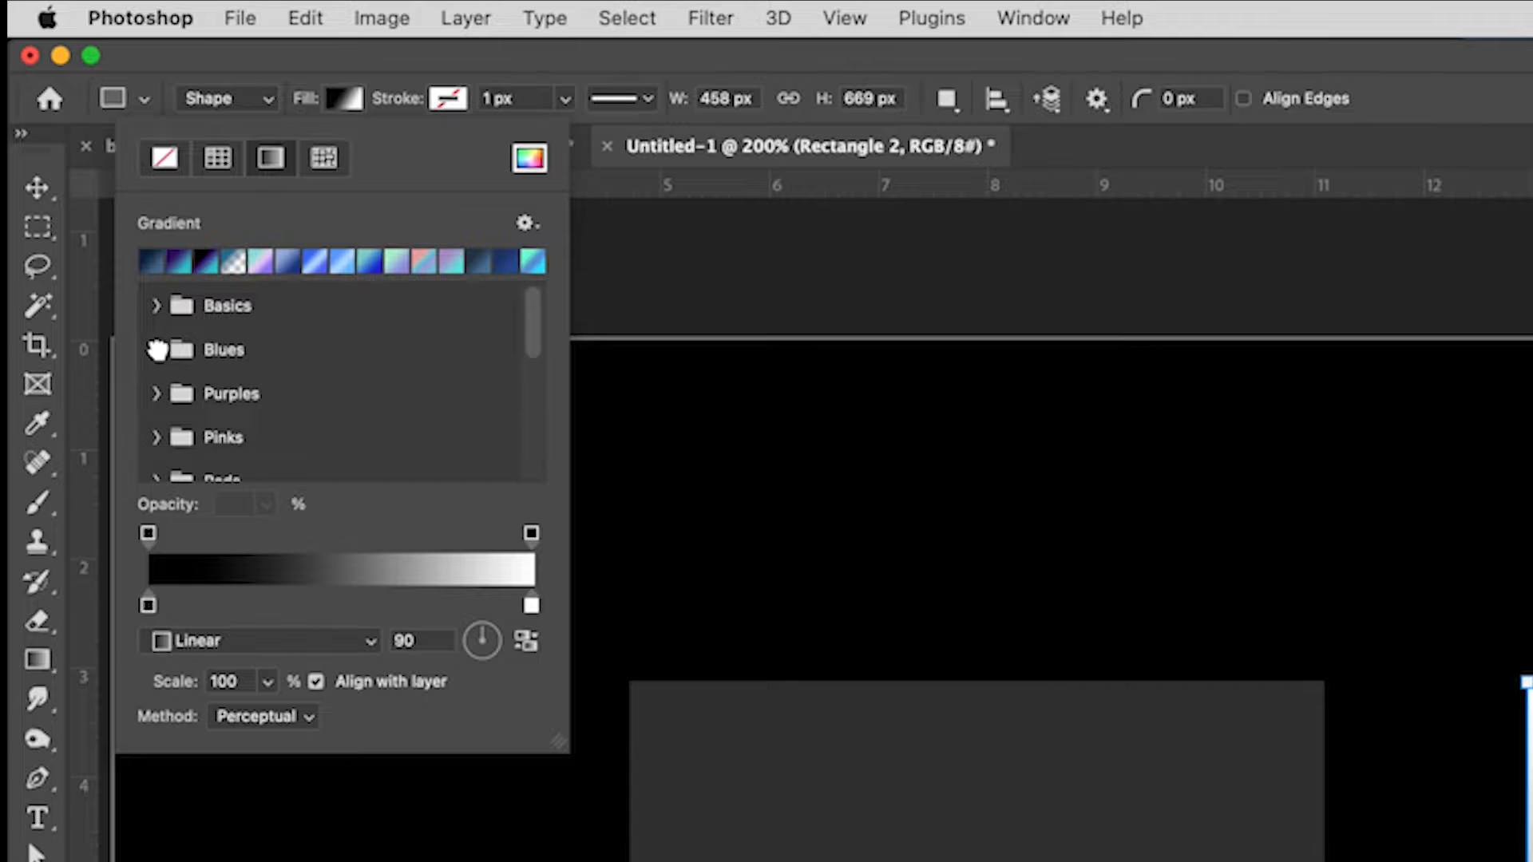
click(157, 350)
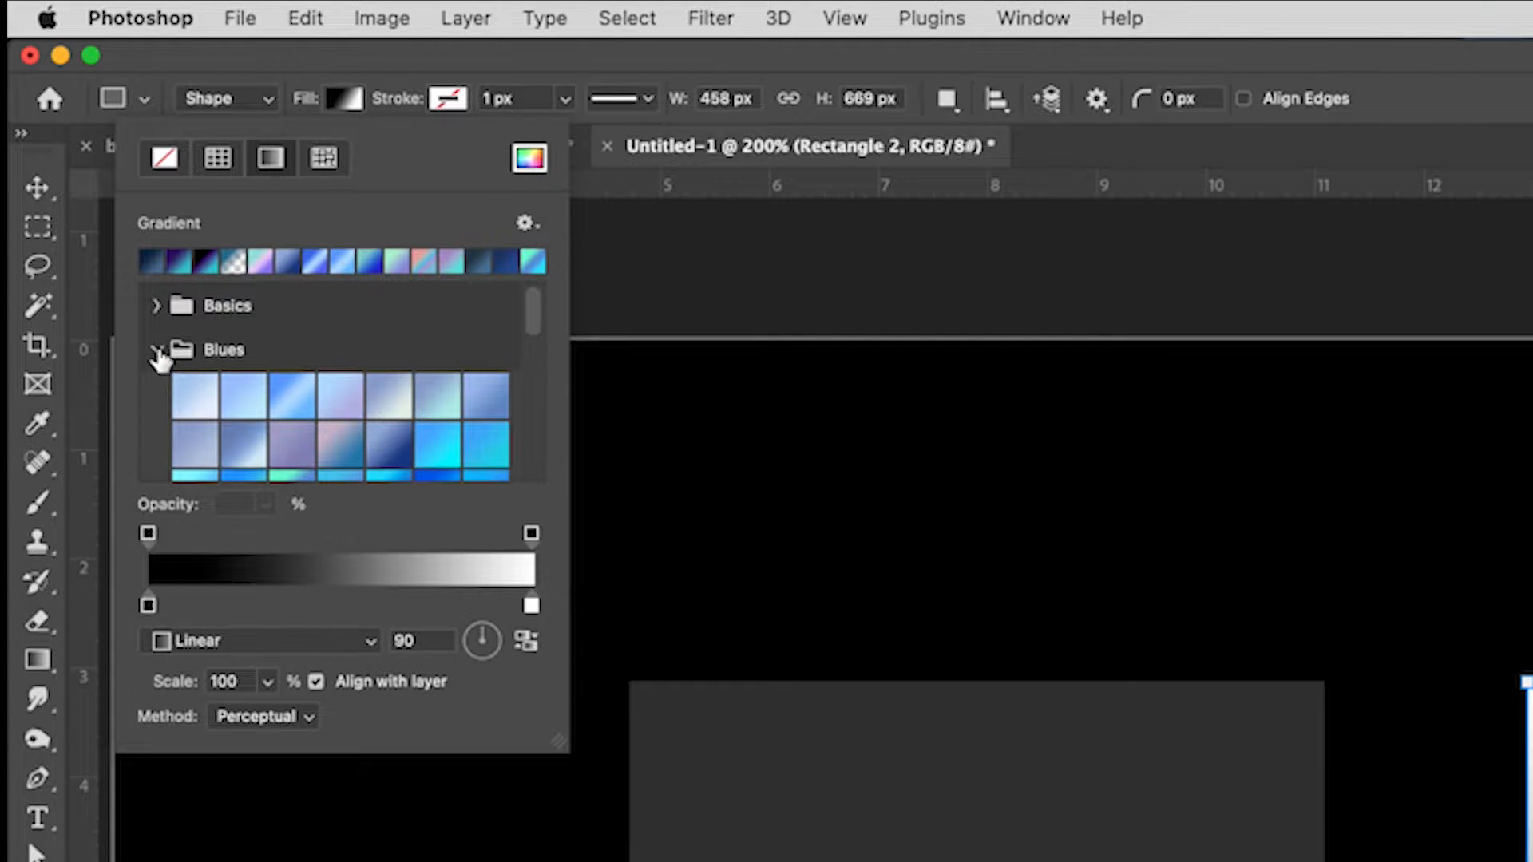
click(157, 351)
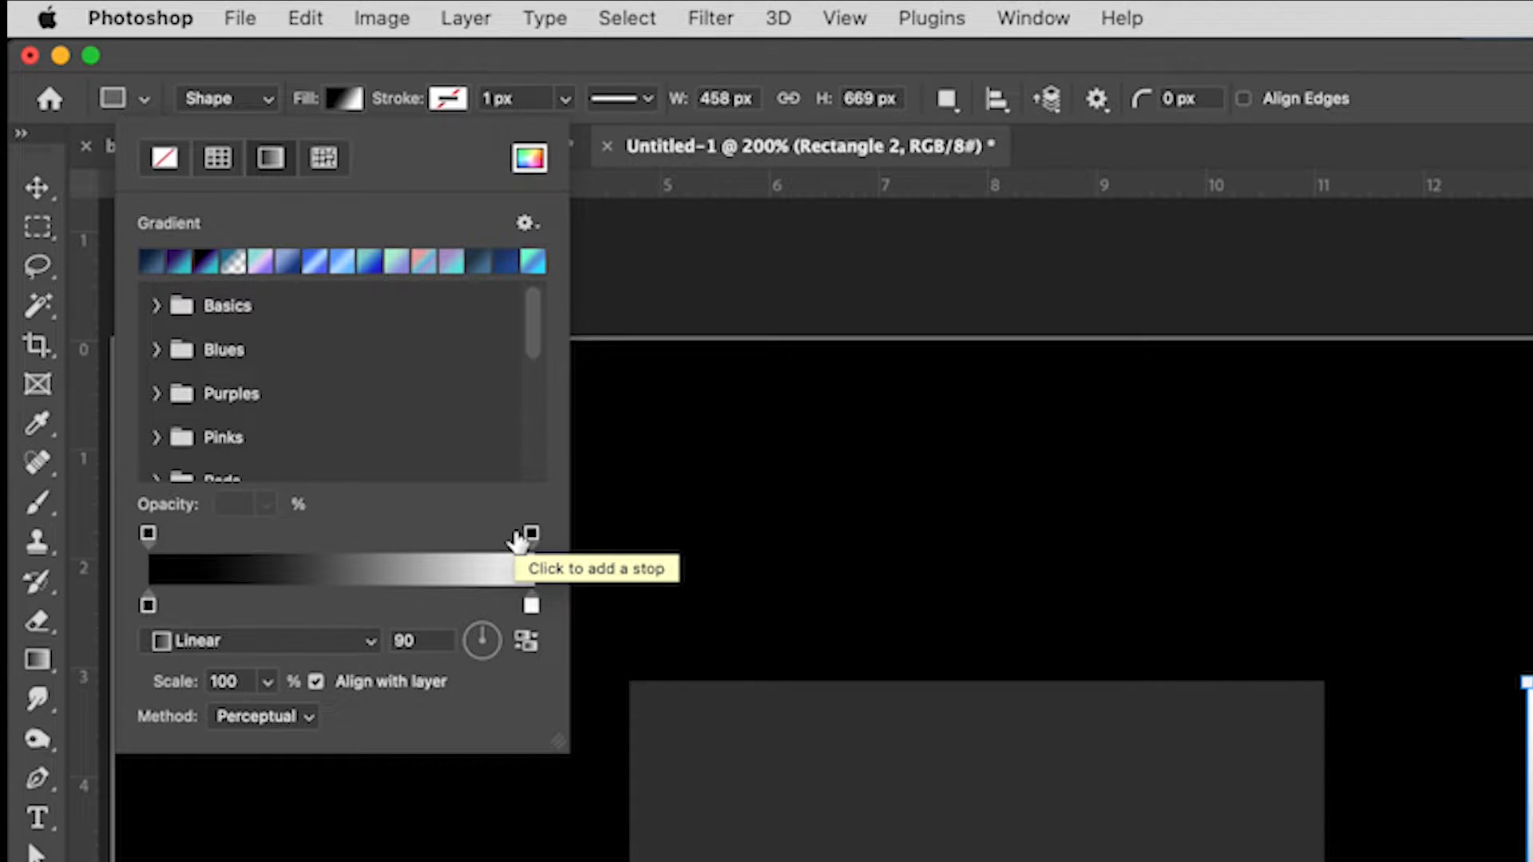
Step: Change the white end stop of the second rectangle's fill gradient to black
click(531, 606)
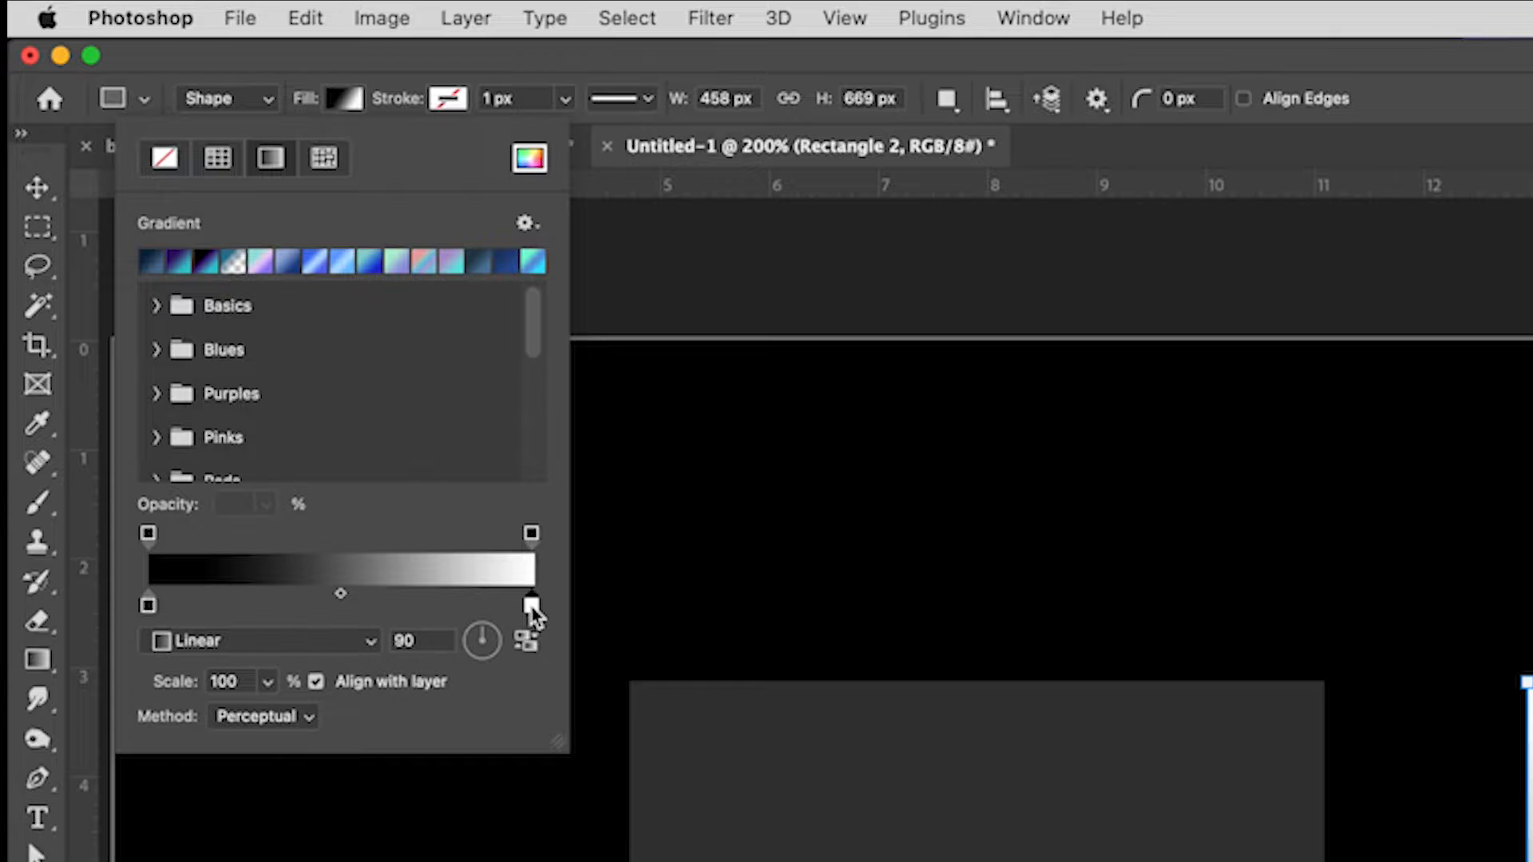
double_click(531, 606)
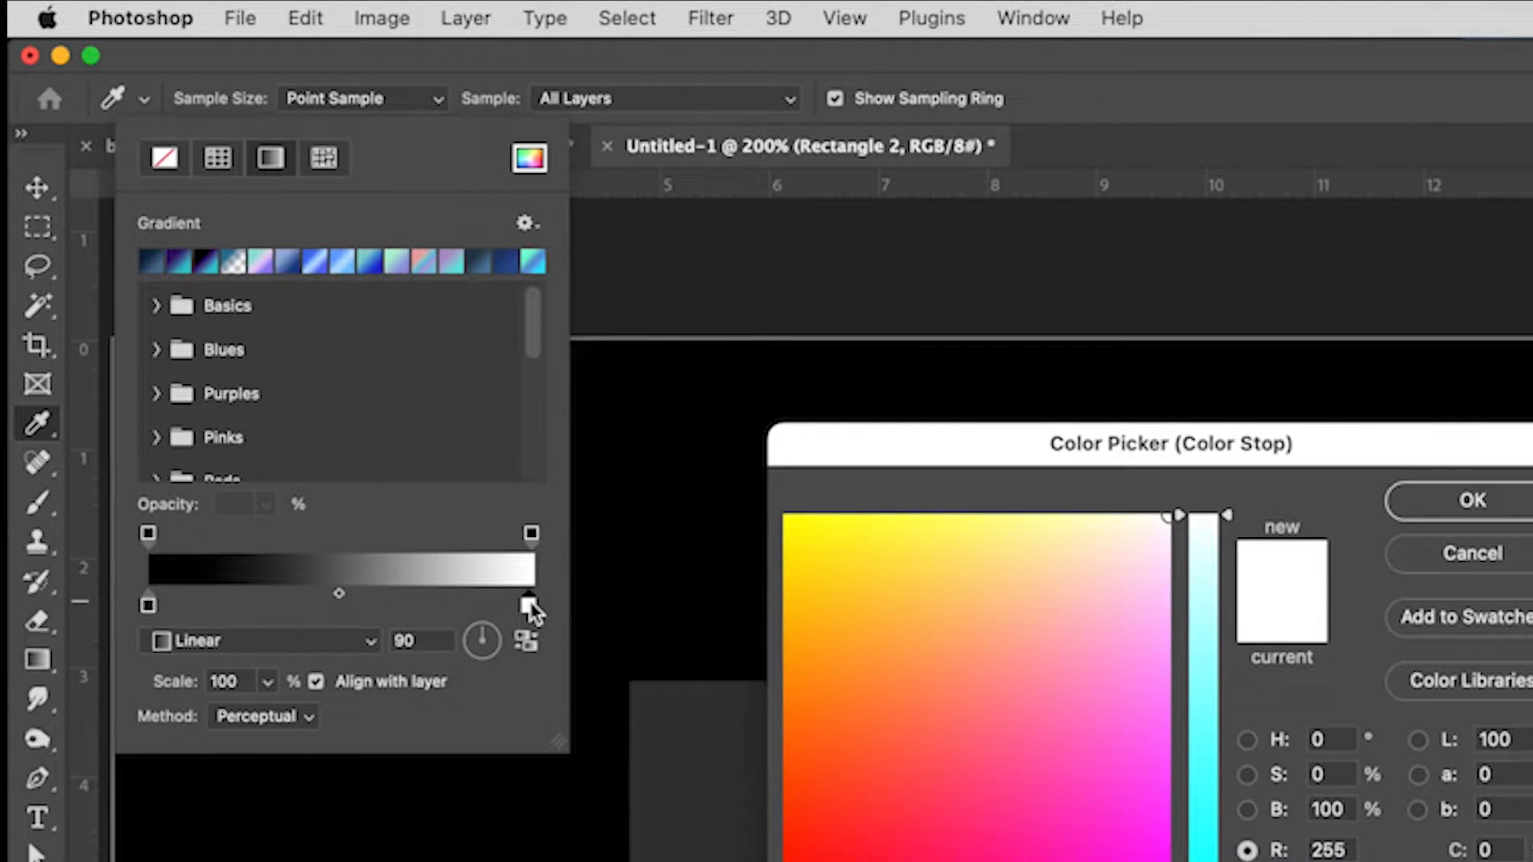
drag(1048, 736, 786, 861)
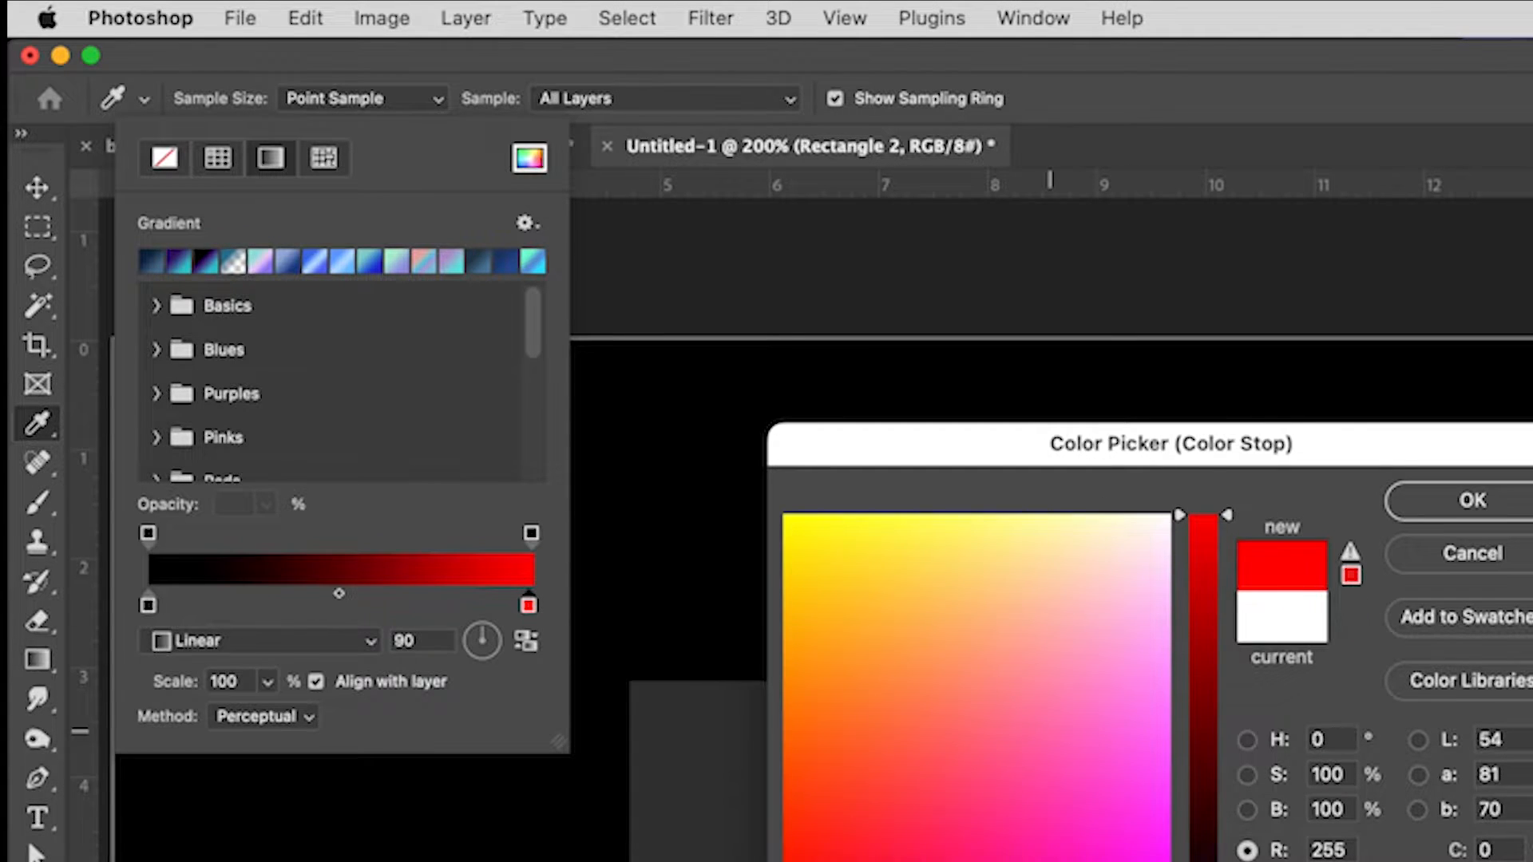
click(1217, 842)
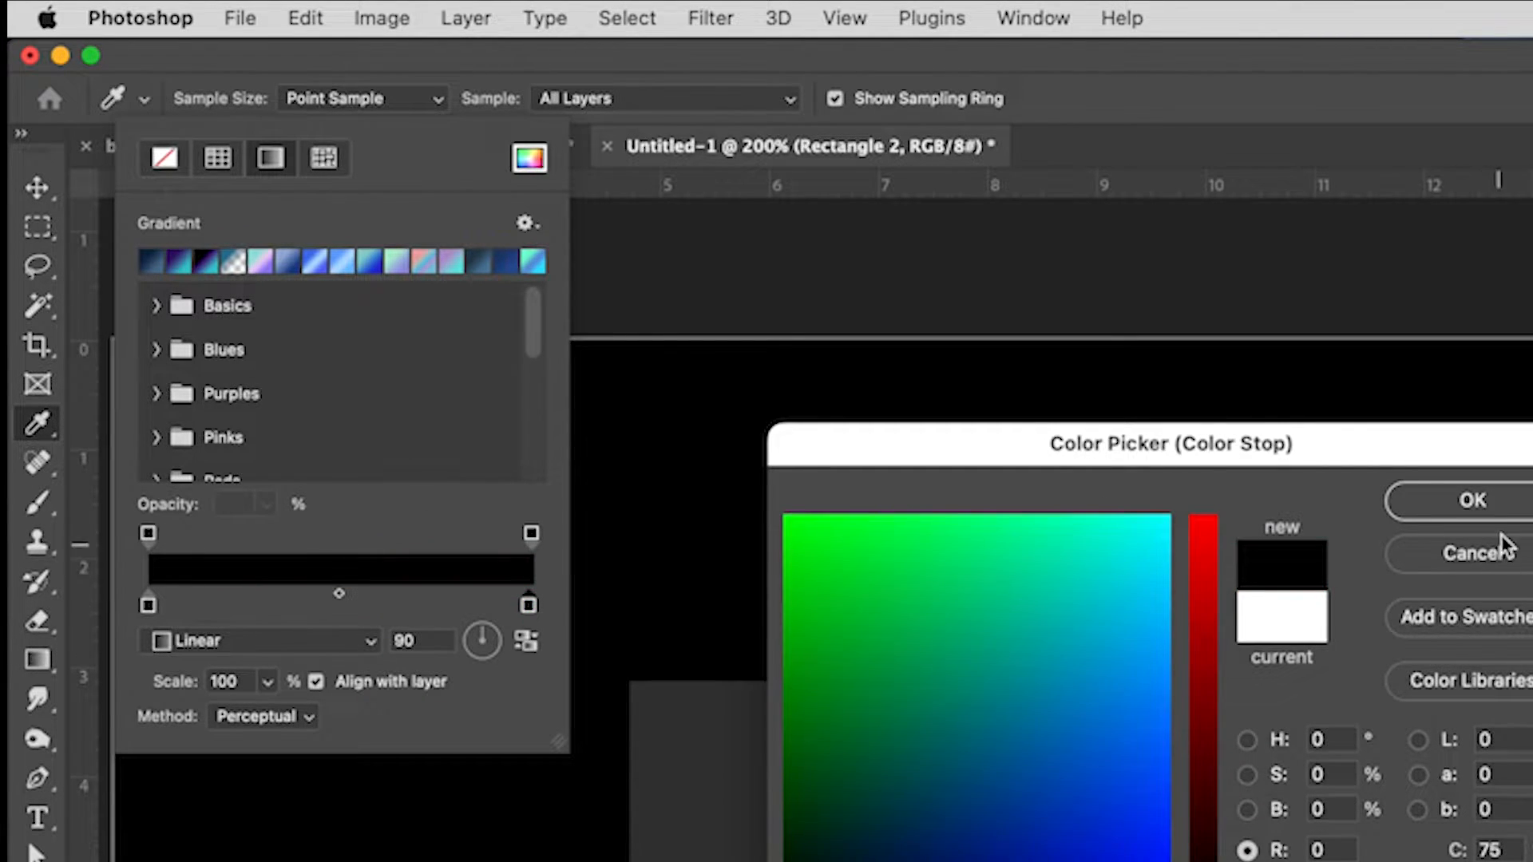
click(1483, 500)
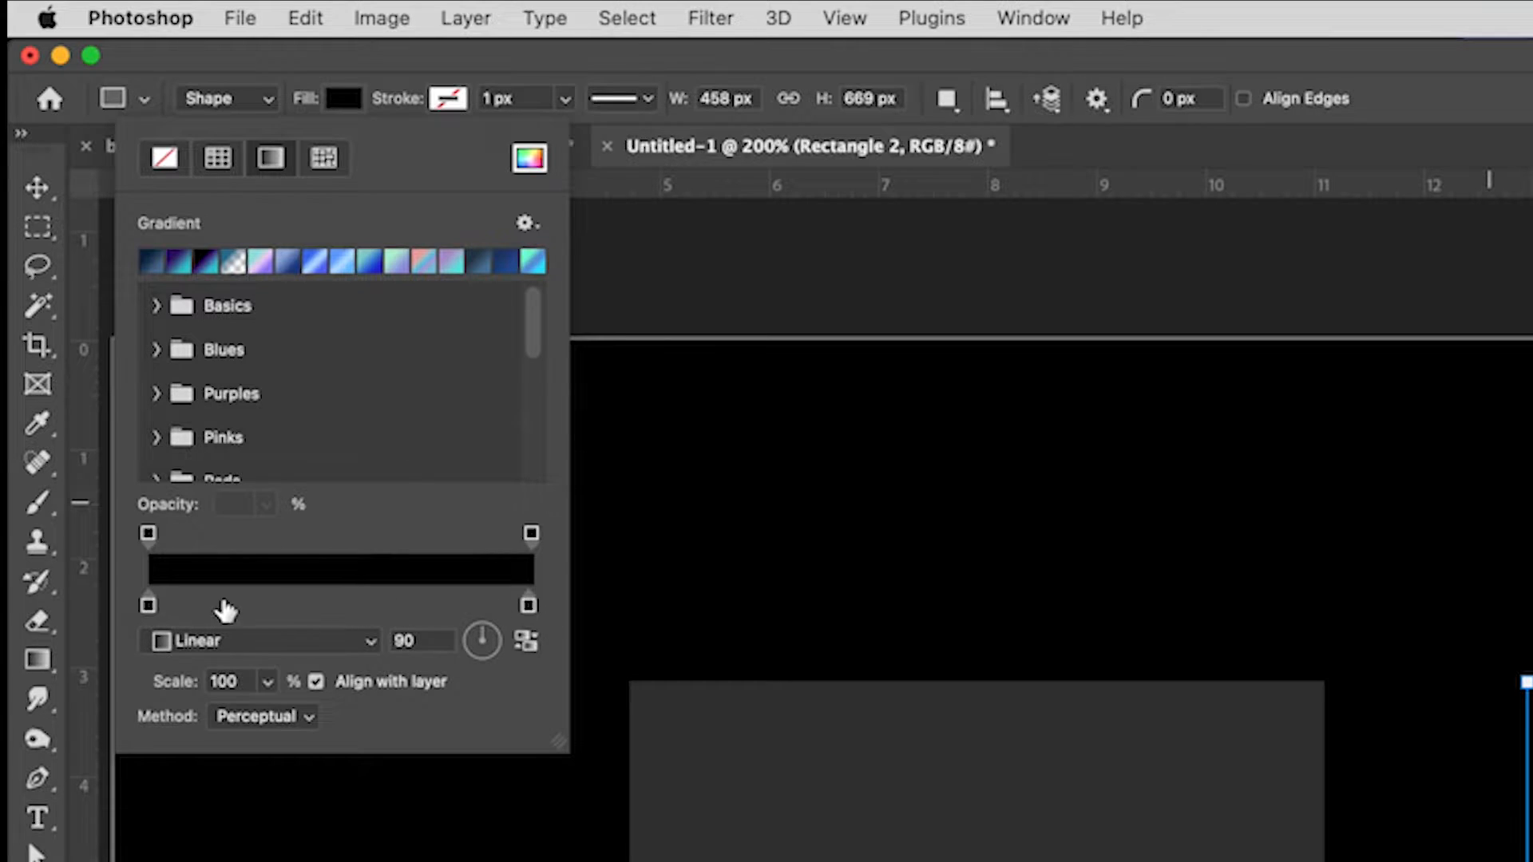
Step: Add a colour stop near the middle of the second rectangle's gradient and colour it deep blue (#0019b9)
click(338, 605)
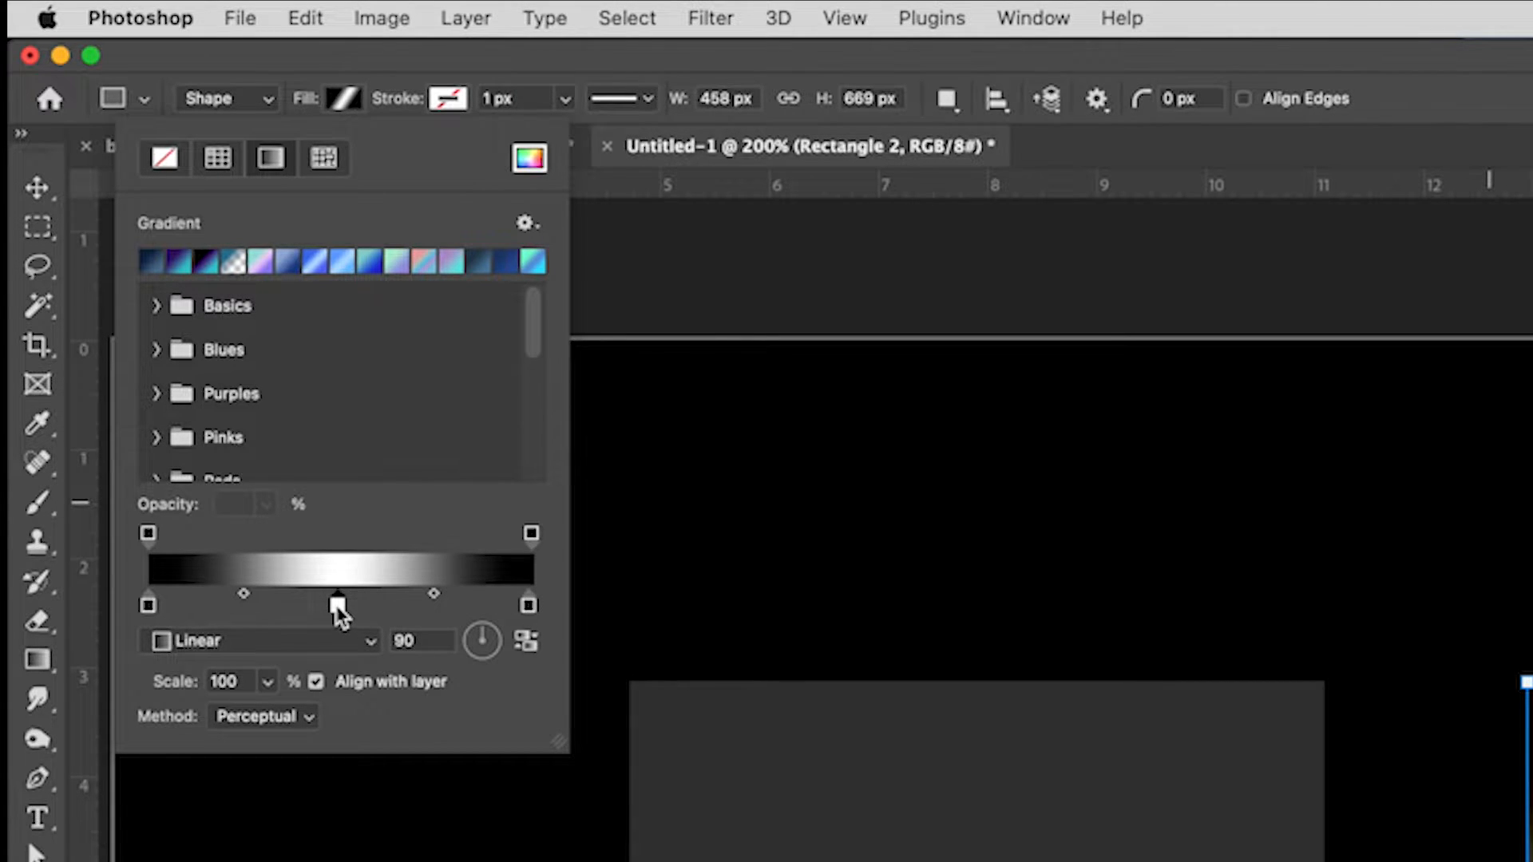
drag(337, 605, 318, 611)
double_click(316, 604)
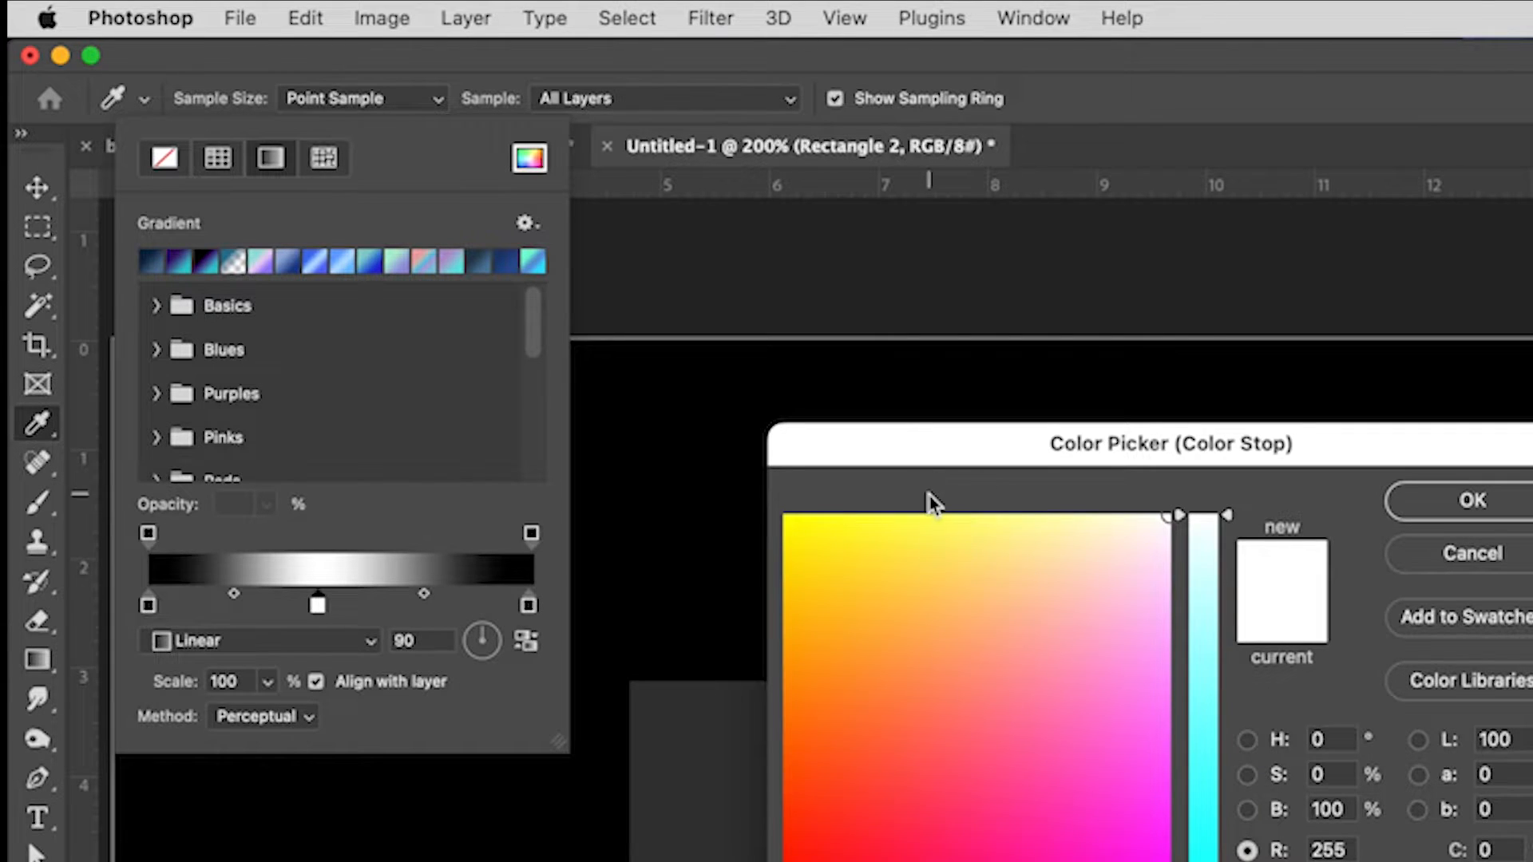
click(1070, 833)
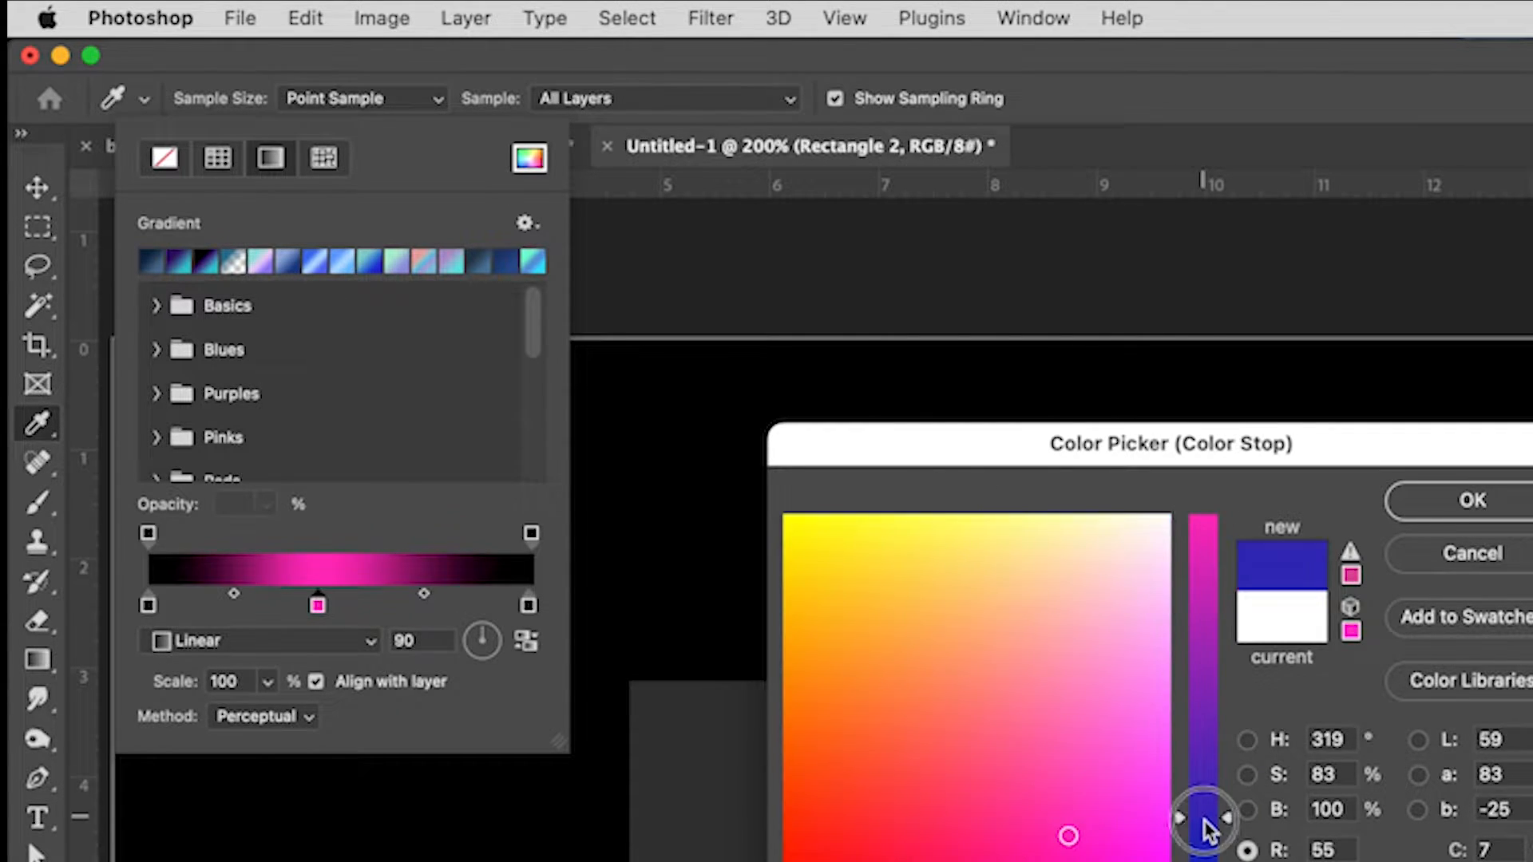
drag(1204, 828, 1204, 861)
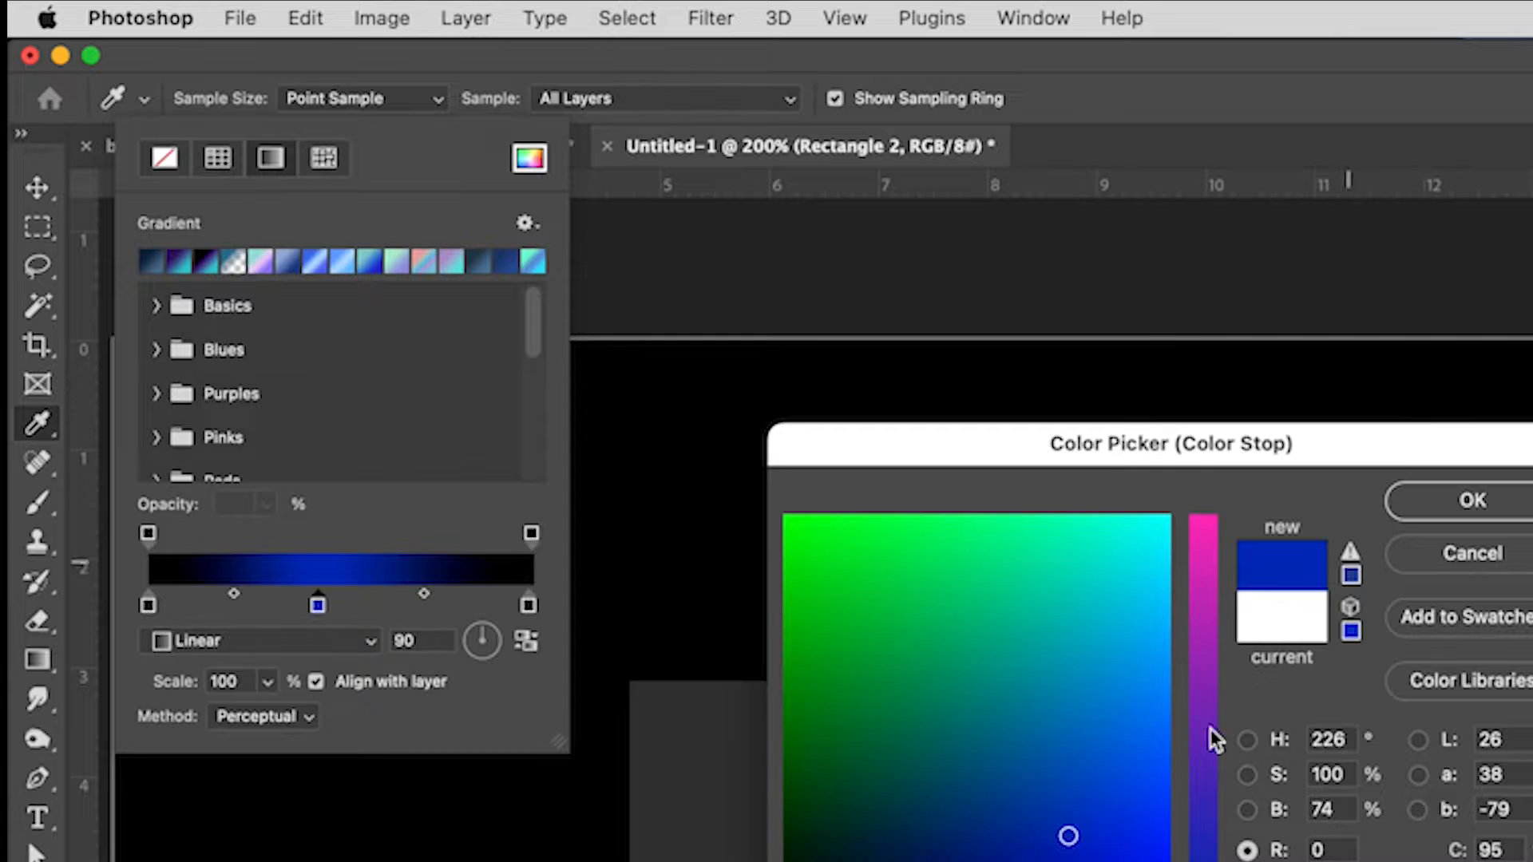
click(1068, 839)
click(1414, 503)
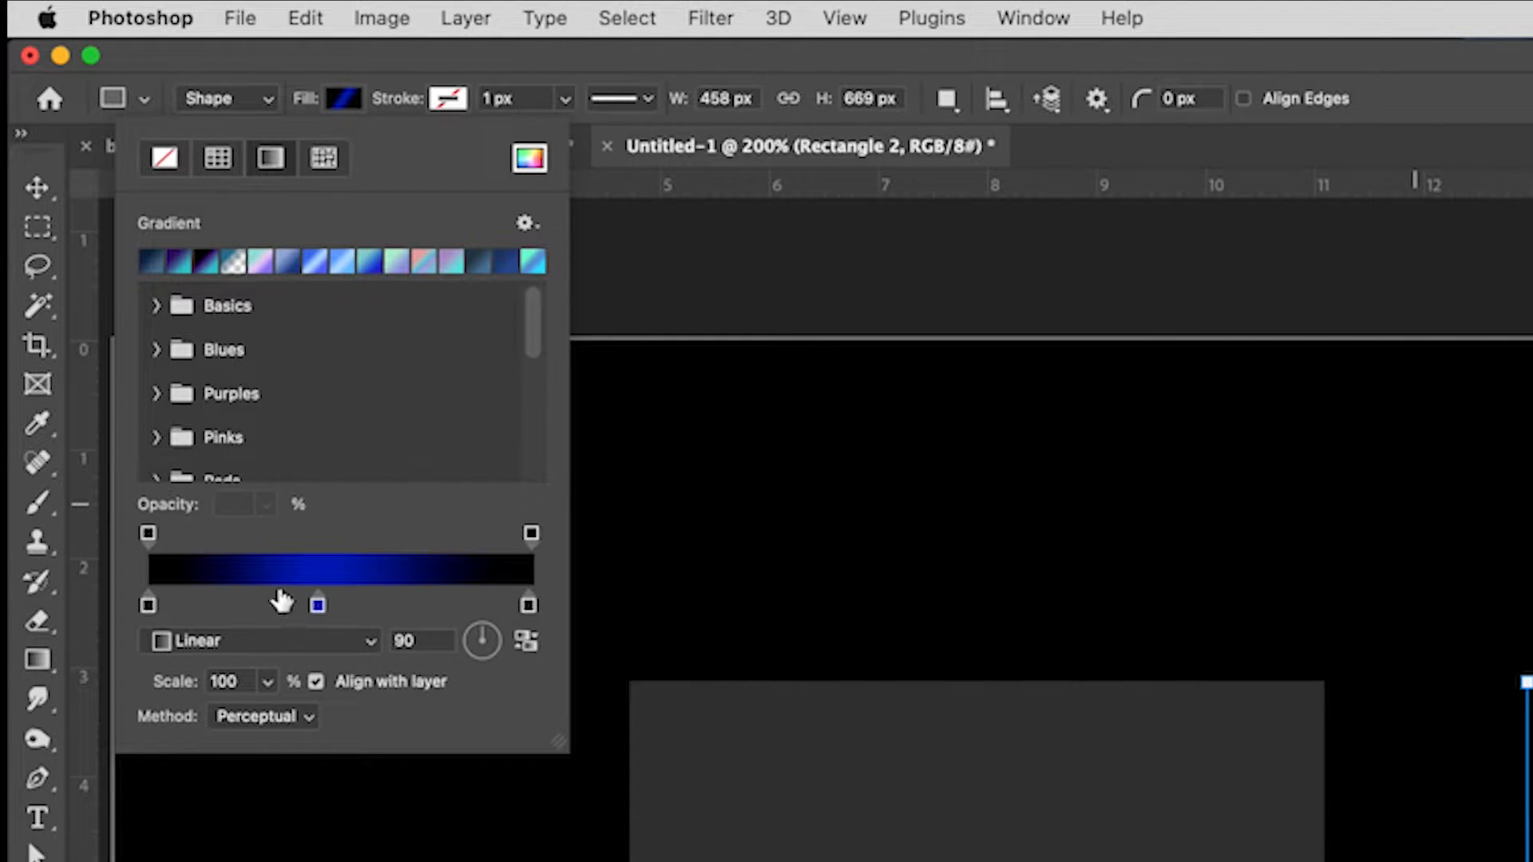
Step: Nudge the blue stop closer to the gradient's centre and pull both midpoints towards it to narrow the blue band
mouse_move(316, 610)
mouse_down()
mouse_move(387, 610)
mouse_move(274, 610)
mouse_move(336, 610)
mouse_up()
drag(243, 605, 278, 608)
click(328, 605)
drag(429, 595, 392, 595)
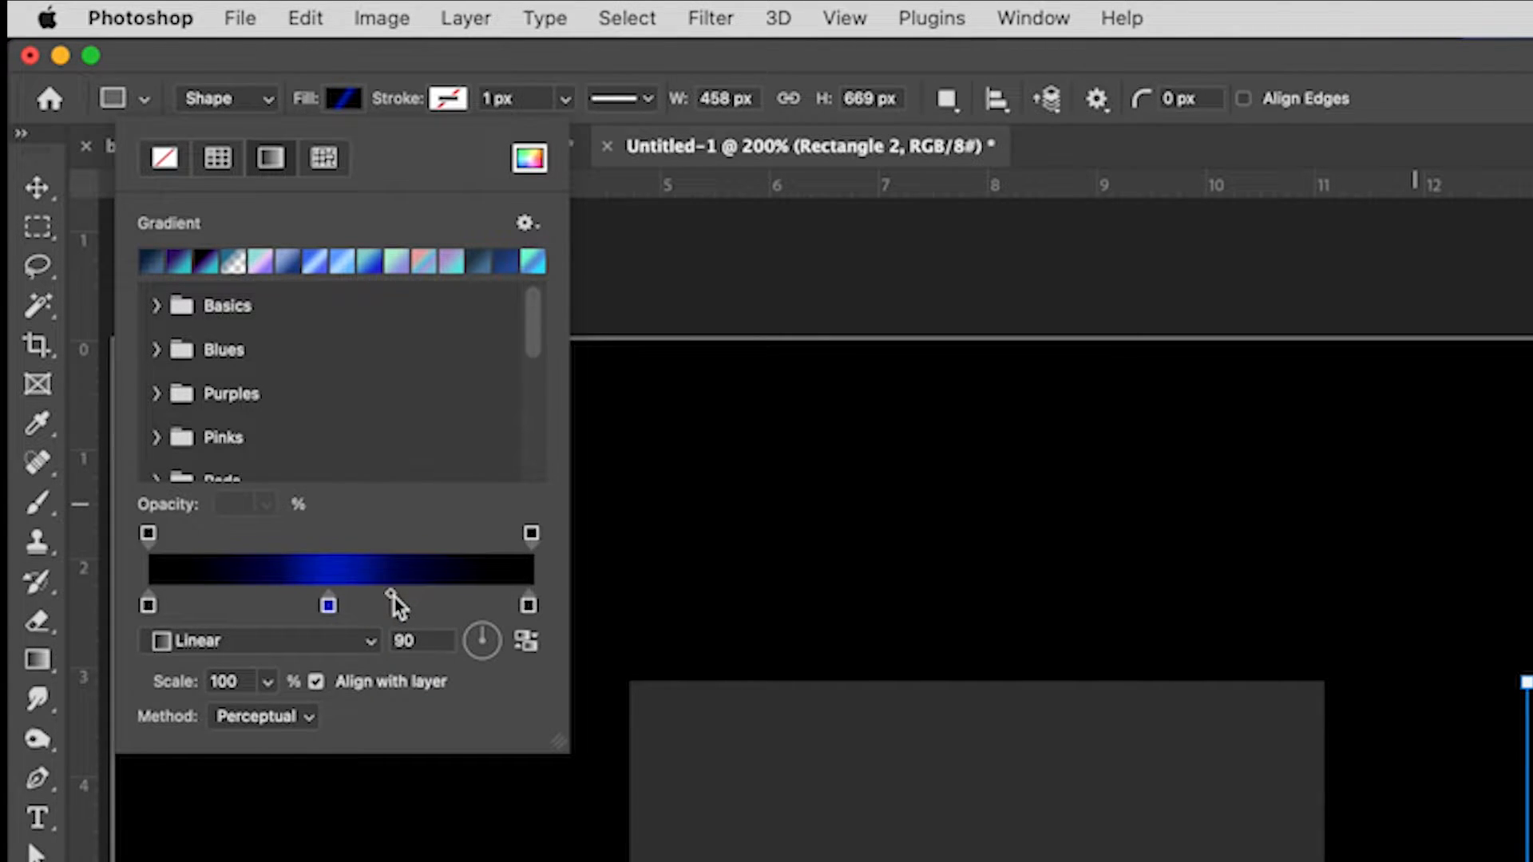
Step: Try an extra white stop on each side of the blue one, and remove both from the gradient
click(445, 603)
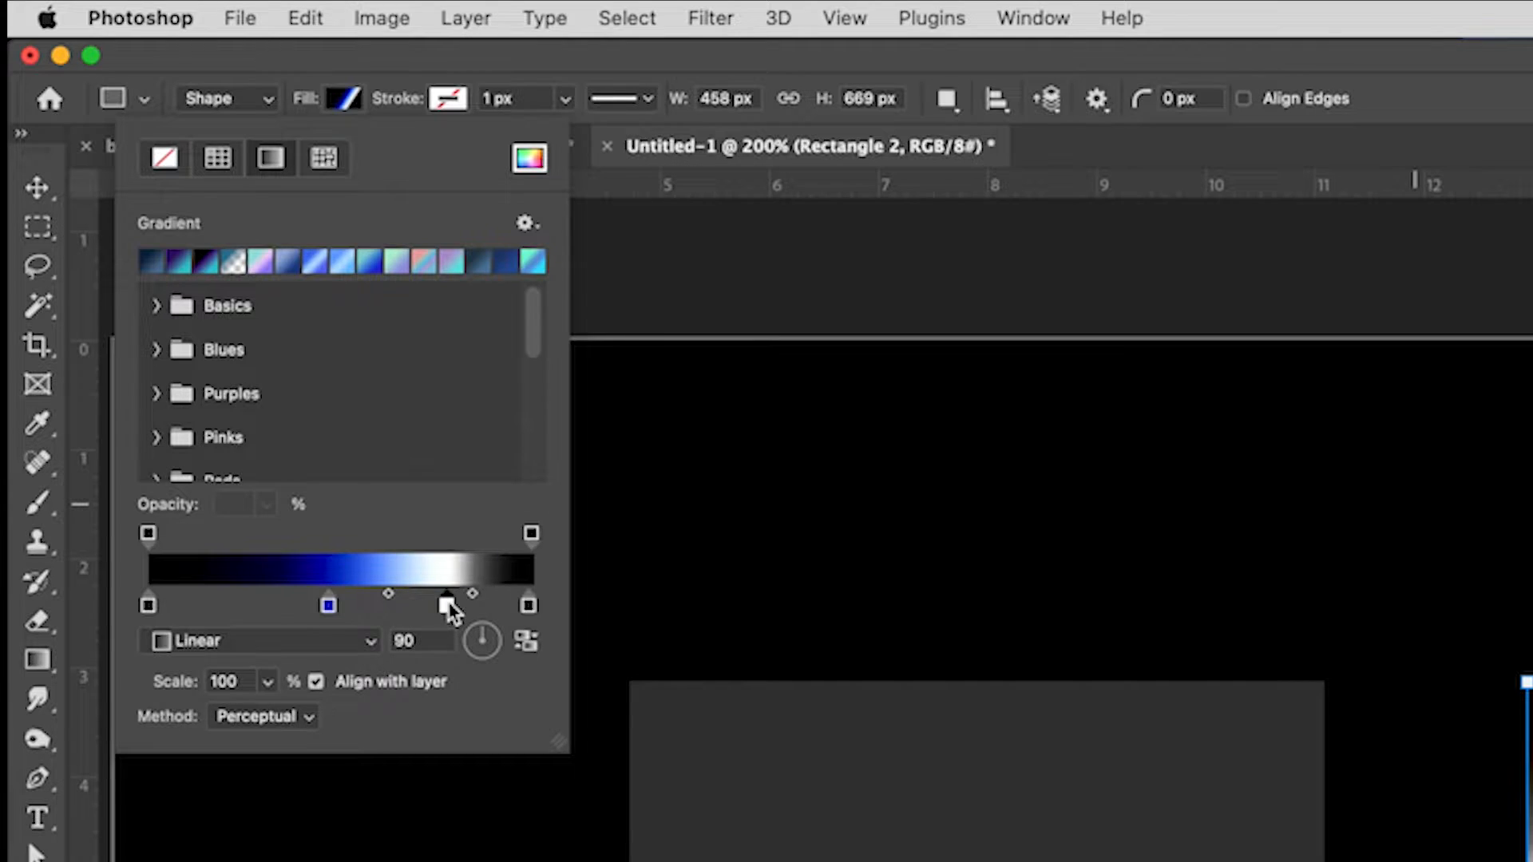
click(237, 605)
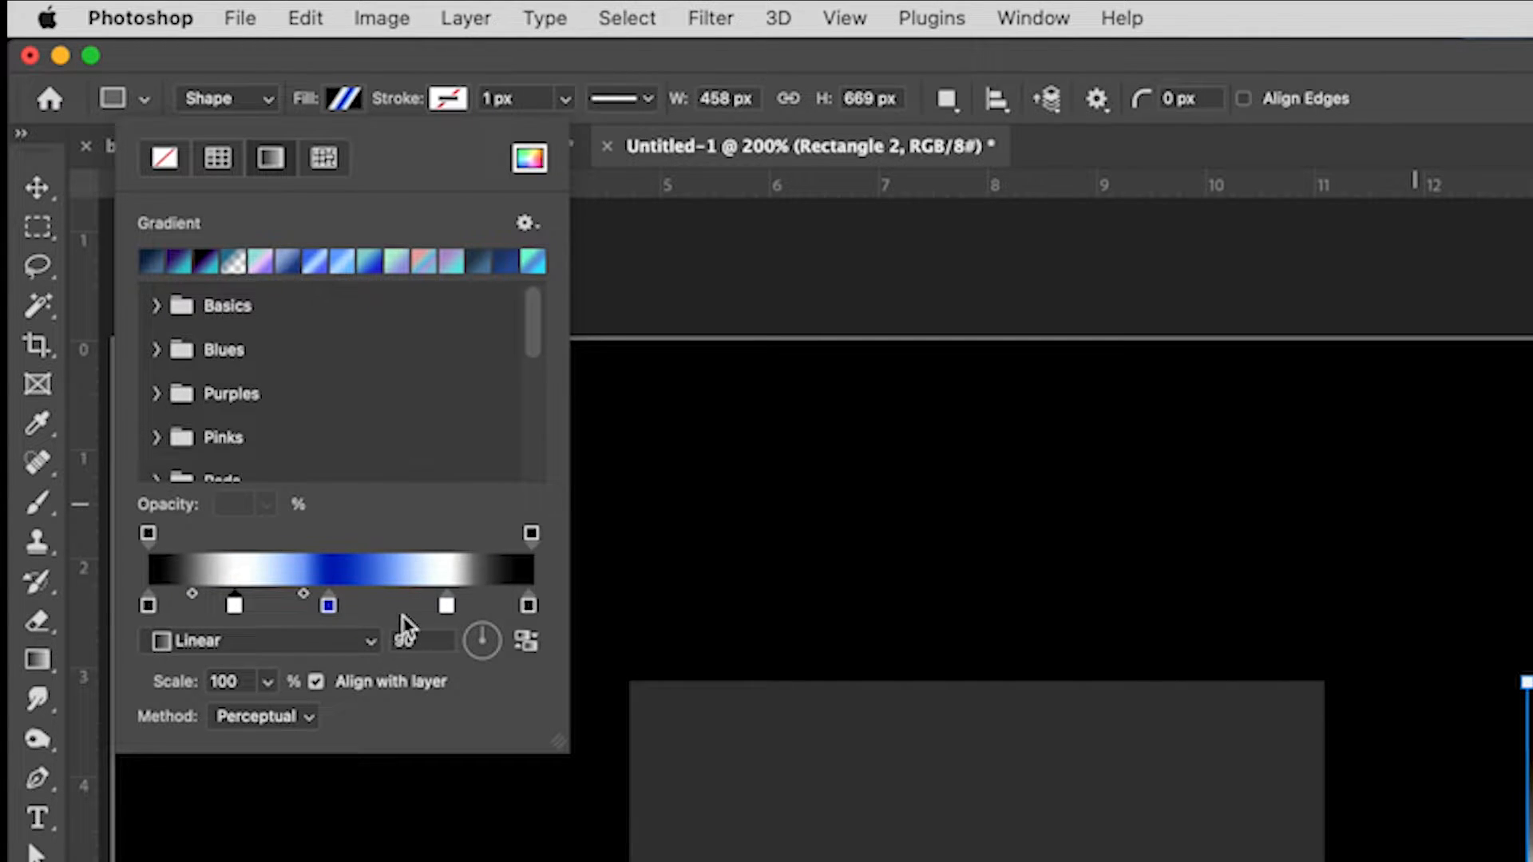
drag(237, 613, 233, 636)
drag(446, 605, 447, 684)
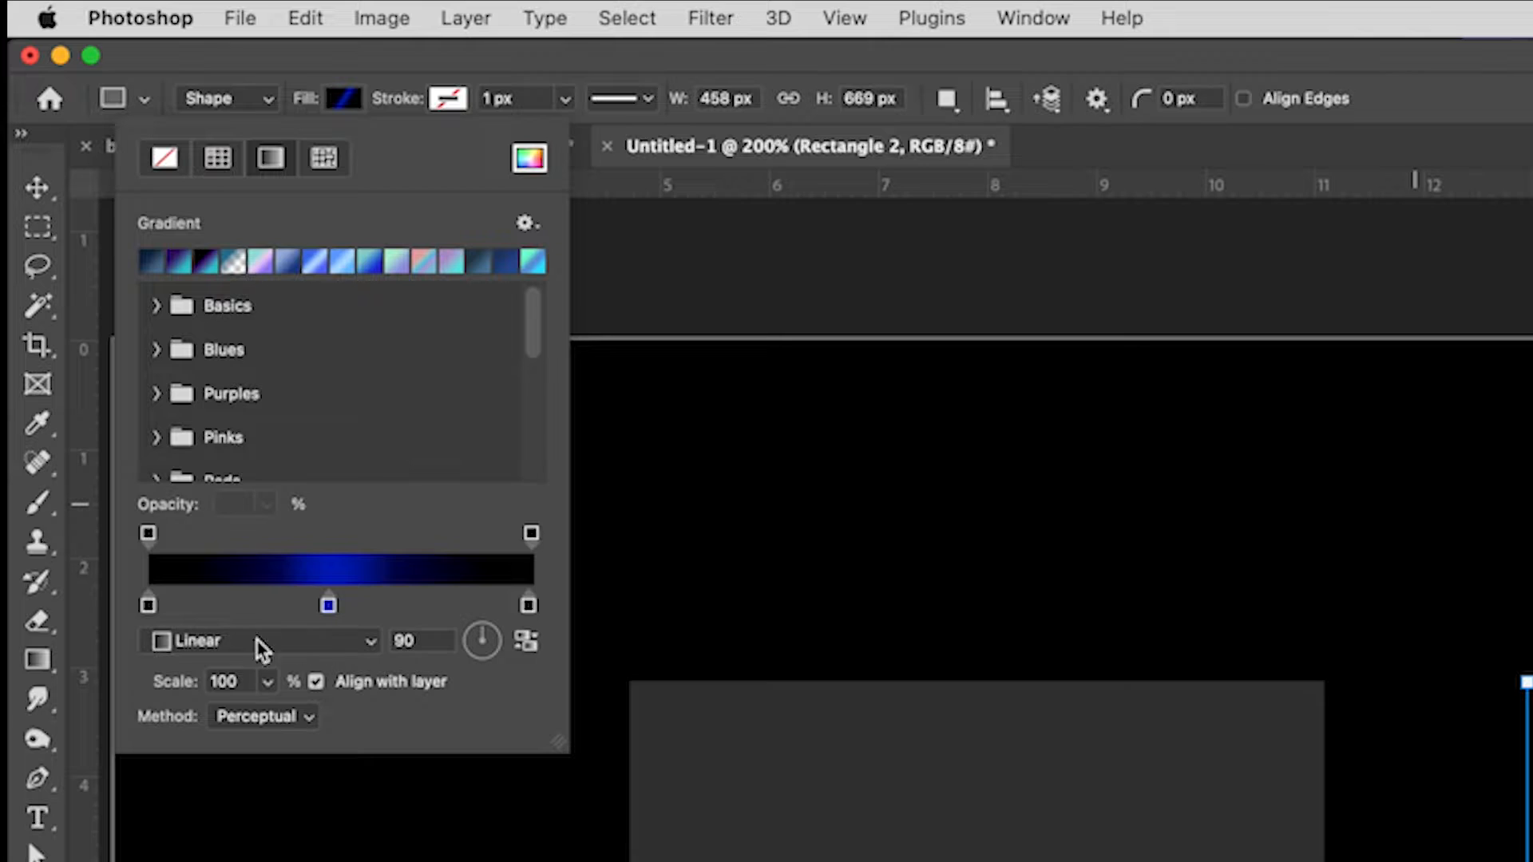
Step: Keep the second rectangle's gradient style as Linear and rotate its angle to 141 degrees
click(217, 643)
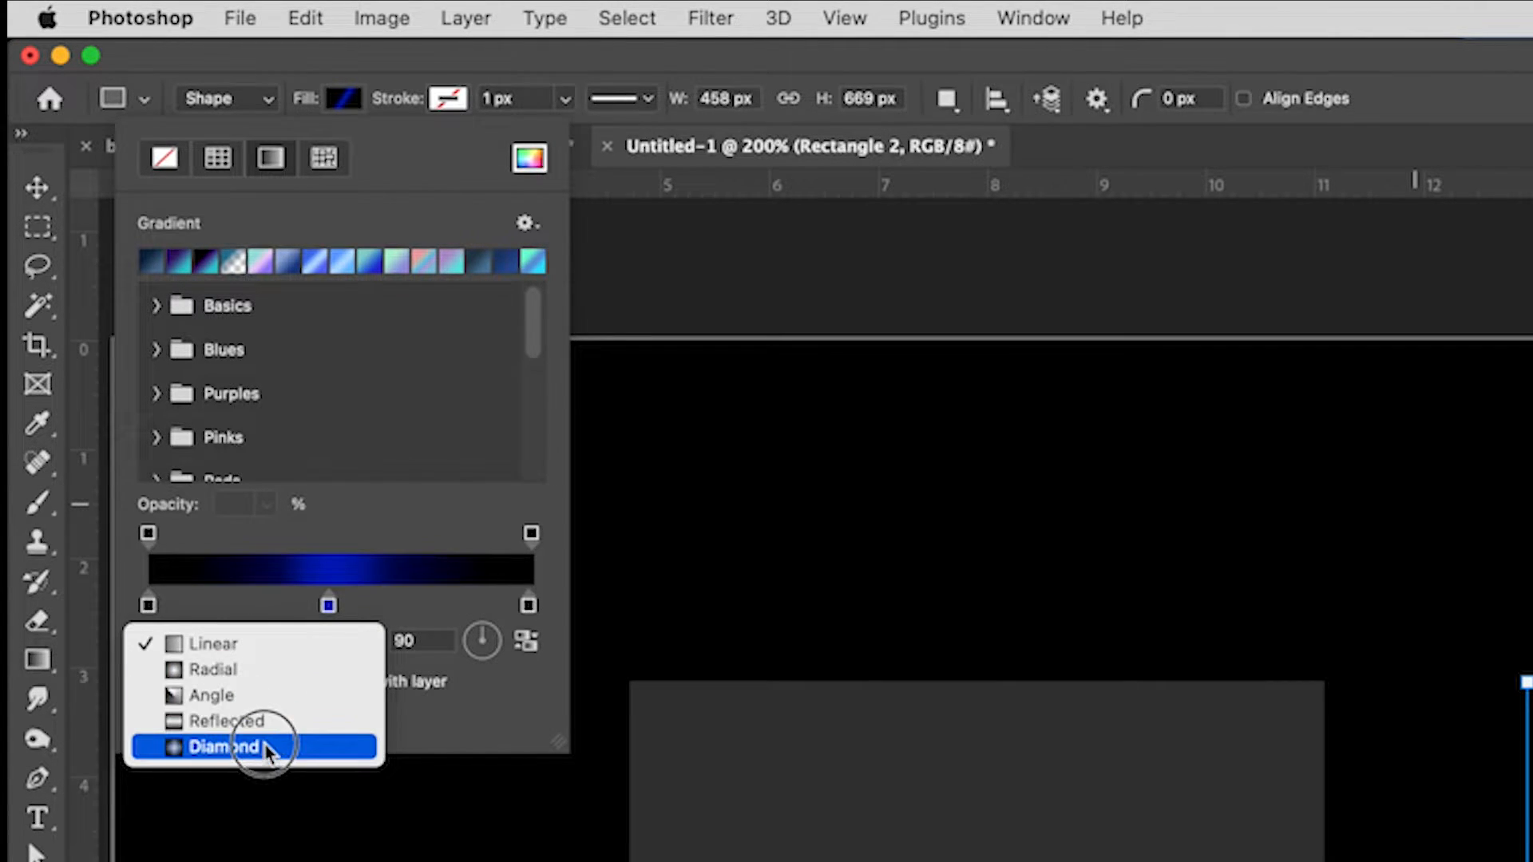
click(257, 647)
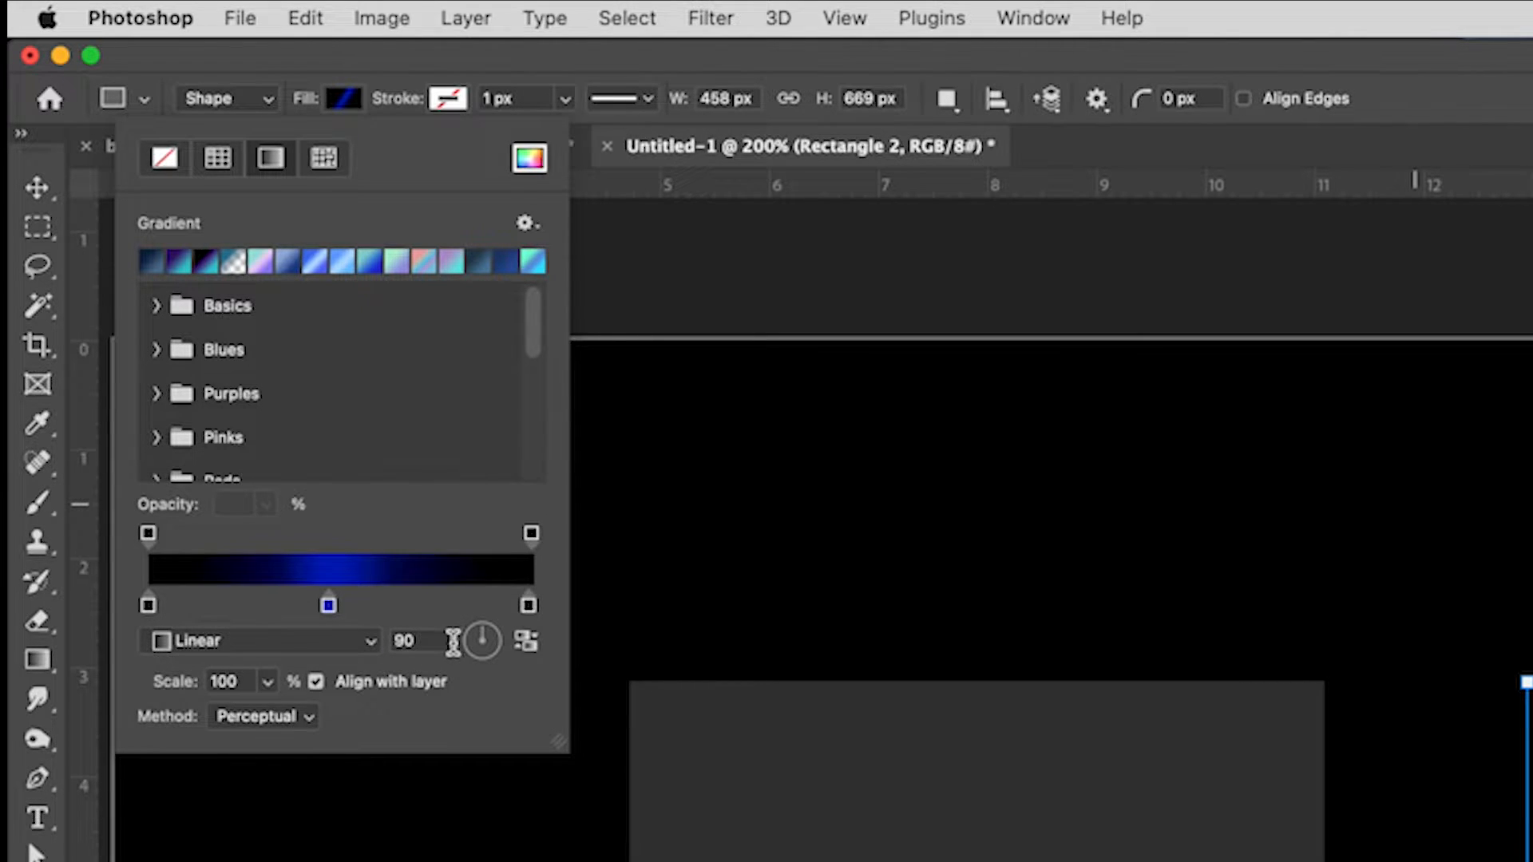
click(481, 642)
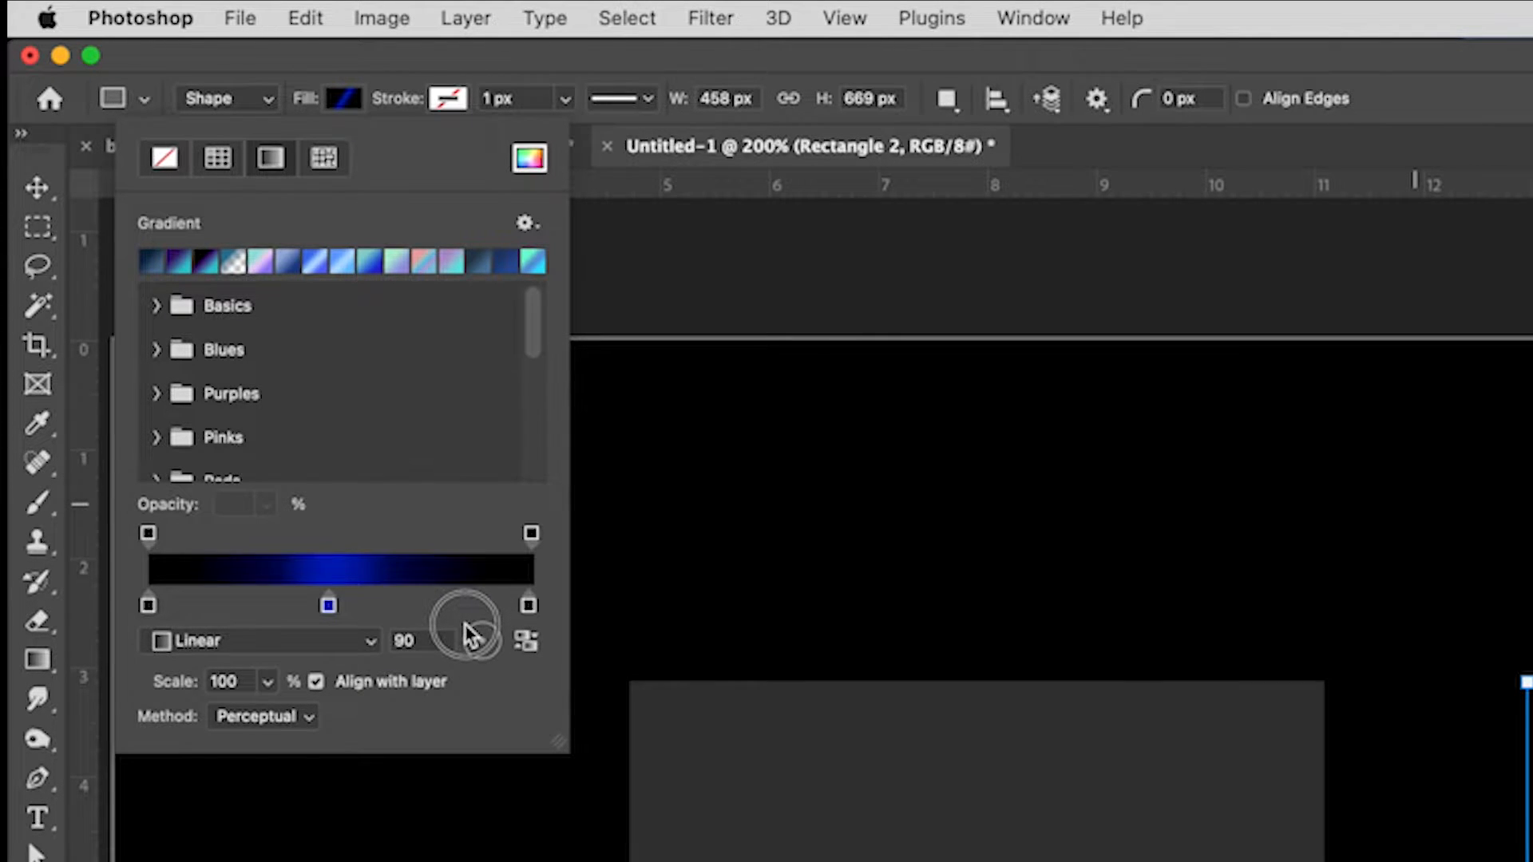
drag(467, 627, 463, 629)
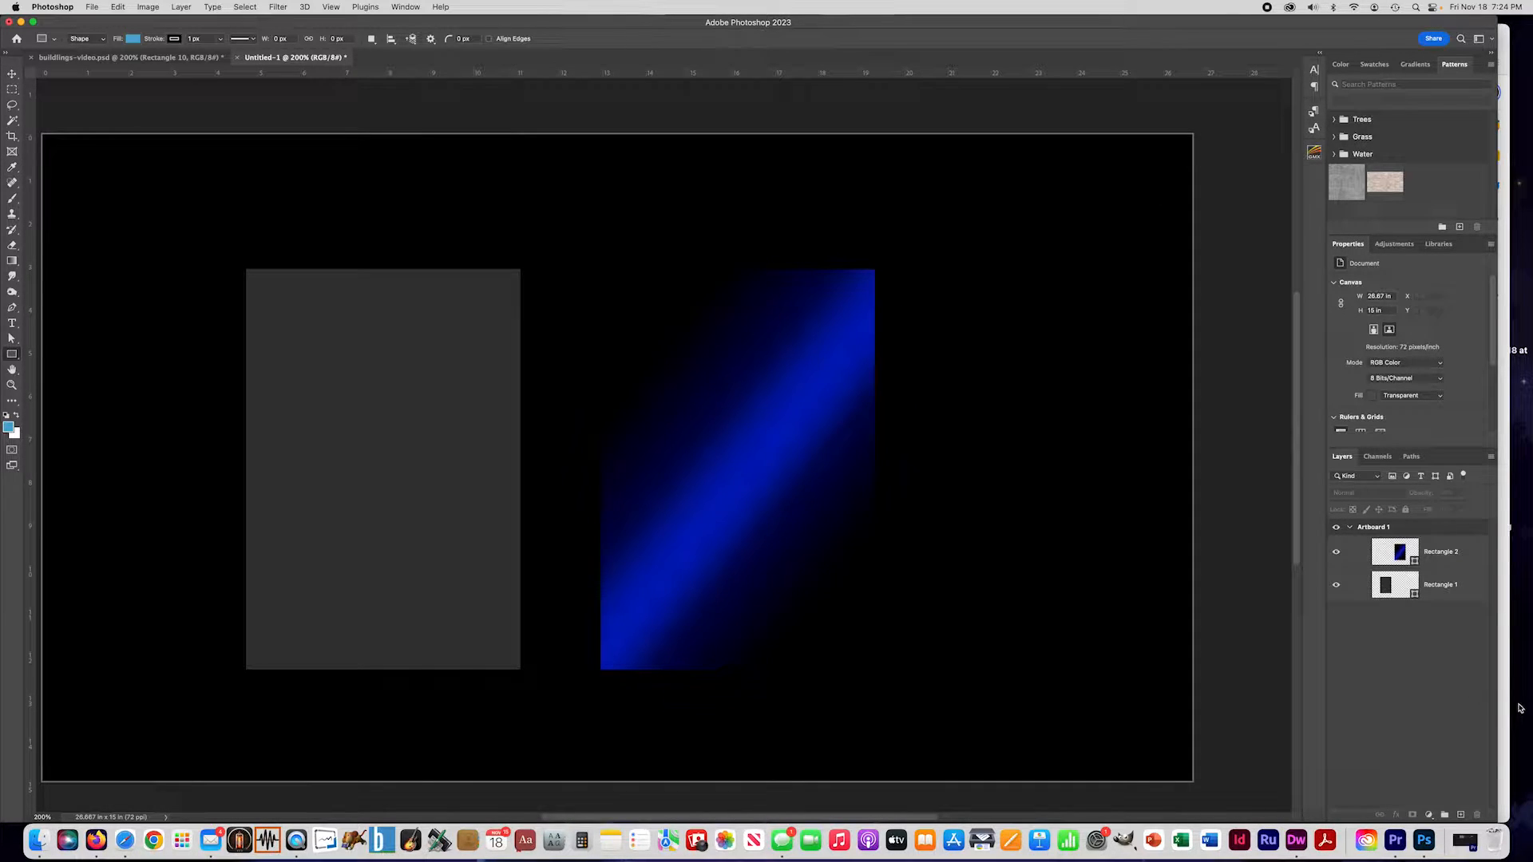
Step: Move the gray rectangle towards the artboard's upper-left corner and place the blue gradient rectangle close beside it with upper edges level
click(1444, 594)
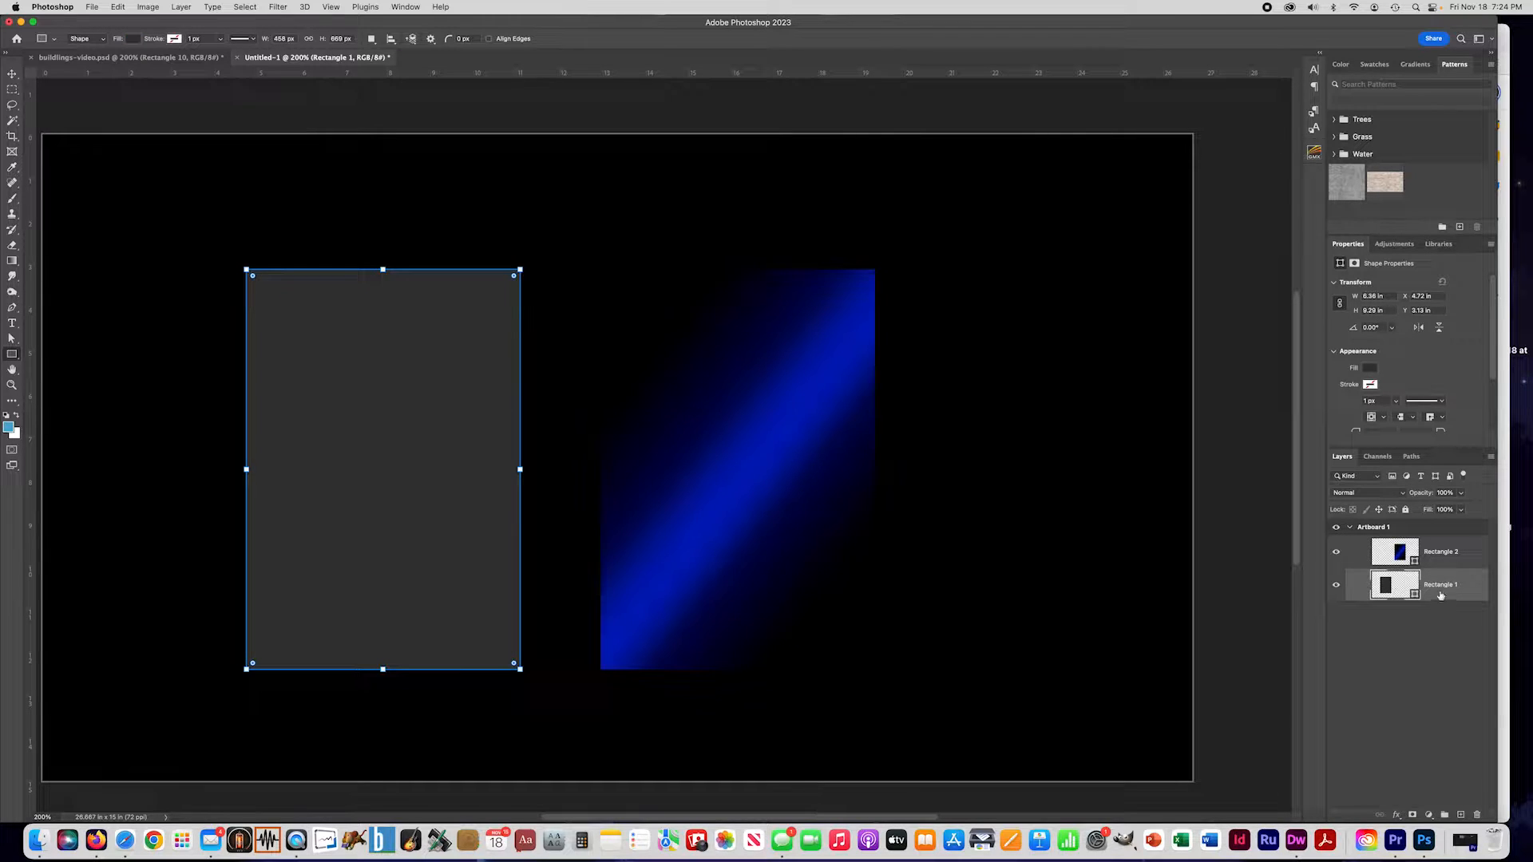
click(12, 76)
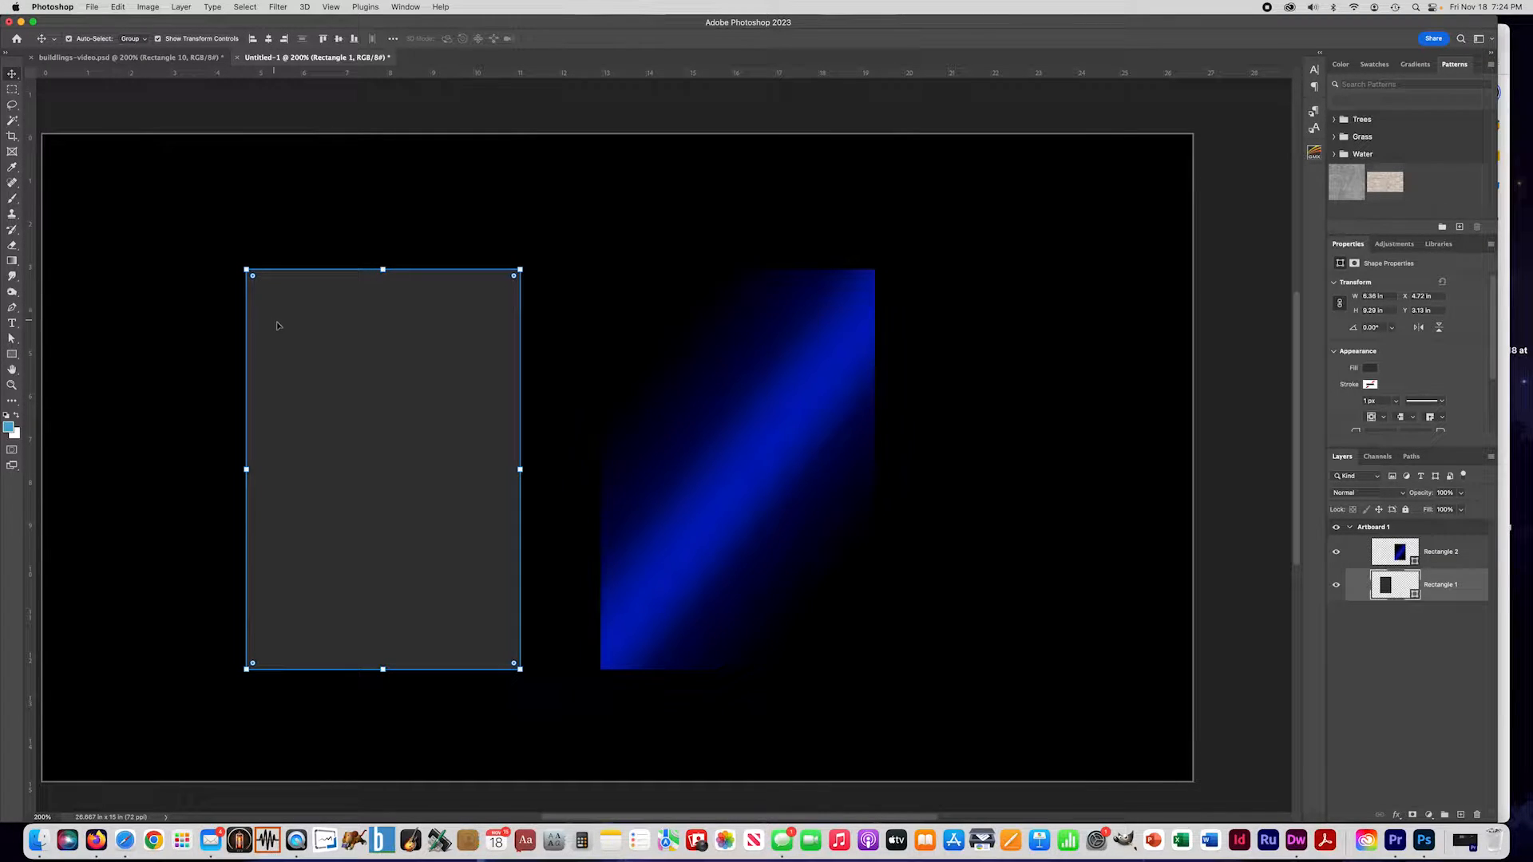
drag(300, 338, 138, 273)
click(1453, 553)
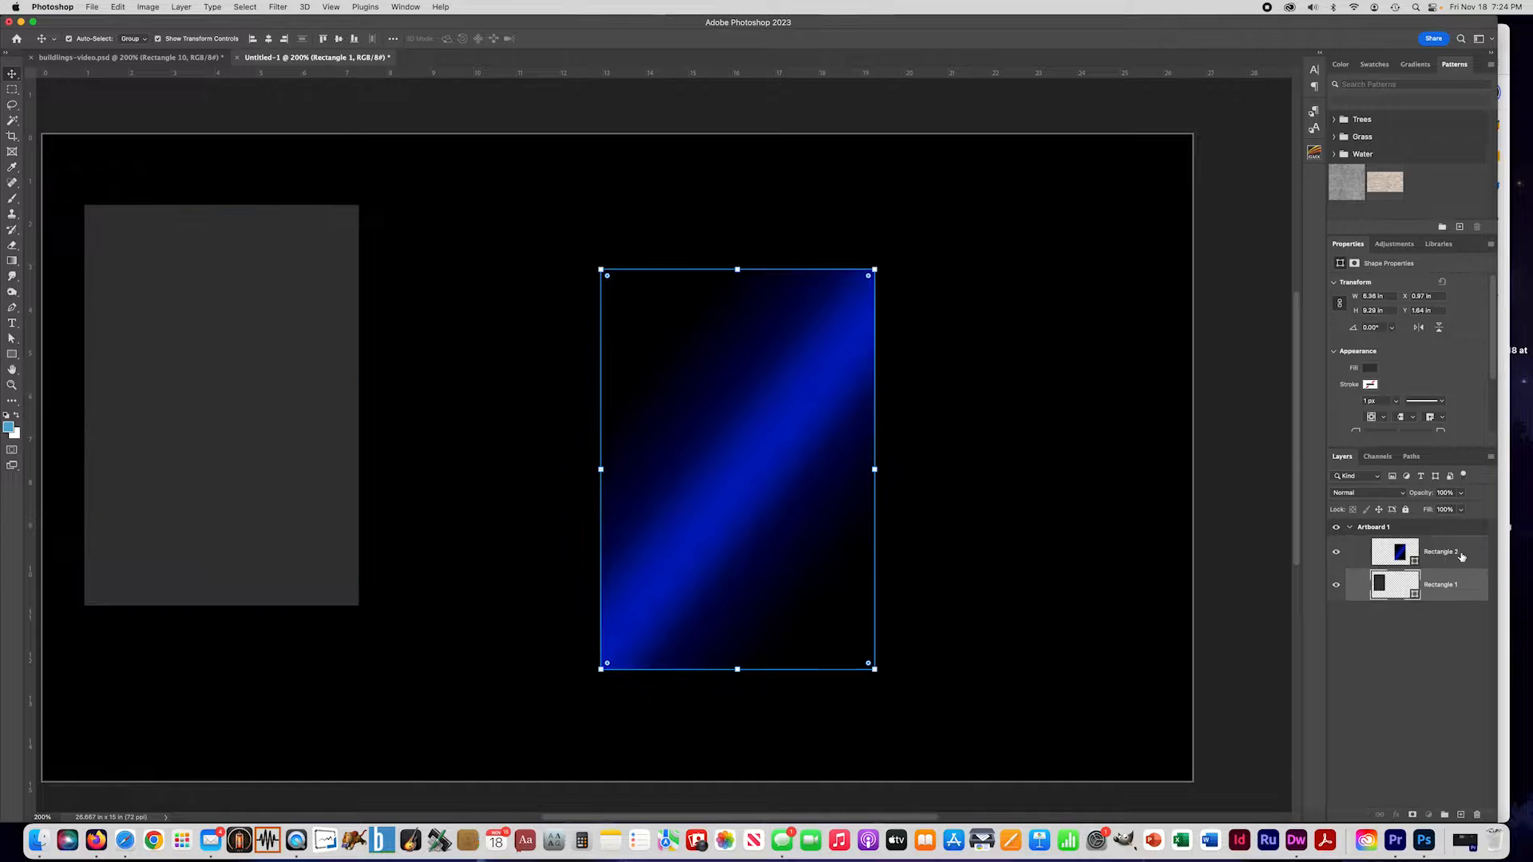
drag(764, 455, 533, 391)
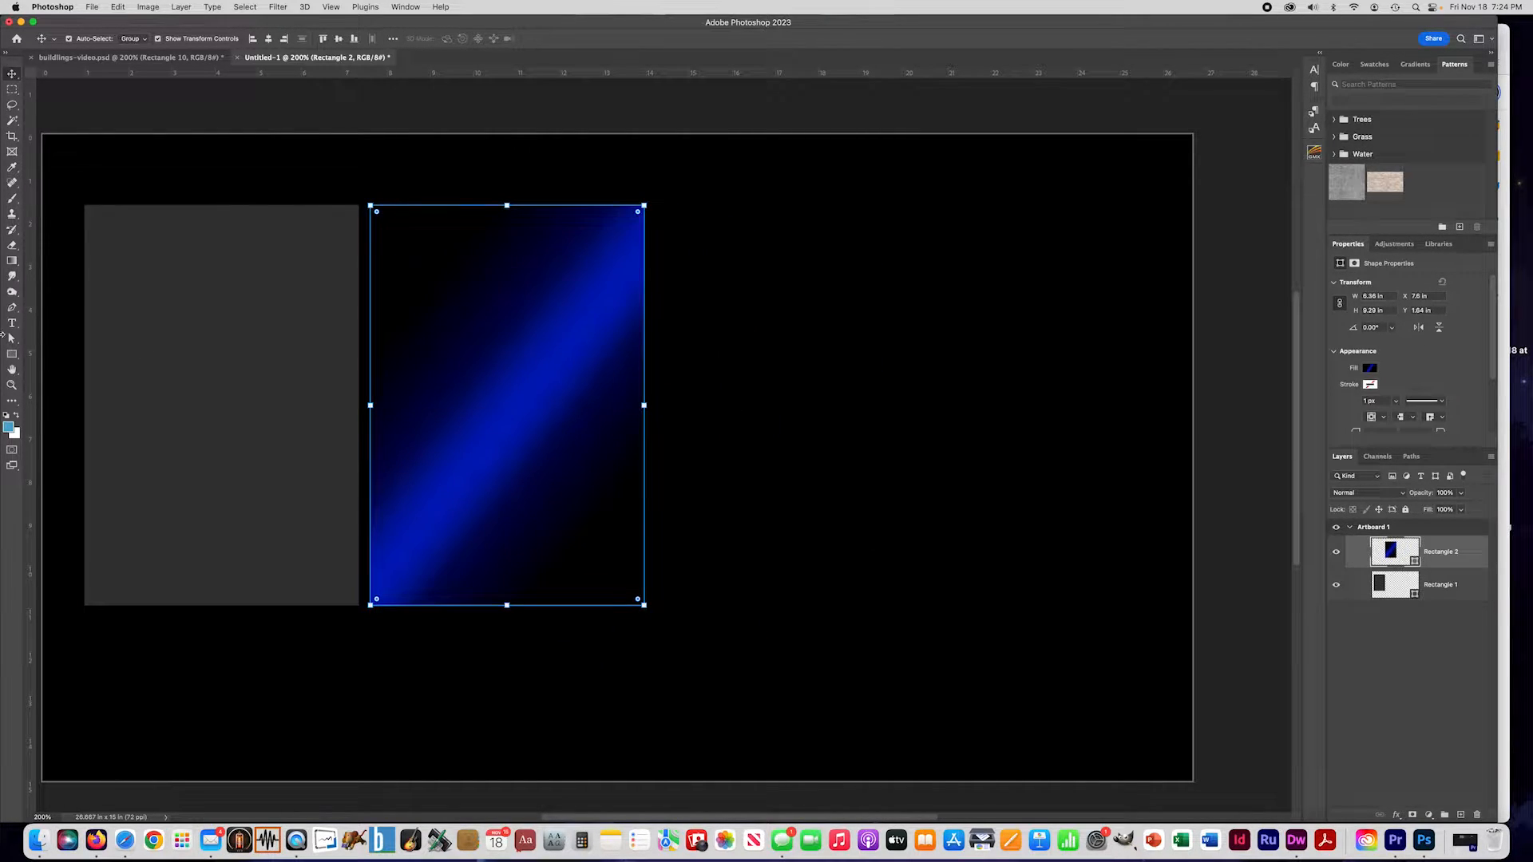
Step: Create a third rectangle of 458 by 669 px and place it just right of the blue gradient rectangle with upper edges level
click(12, 357)
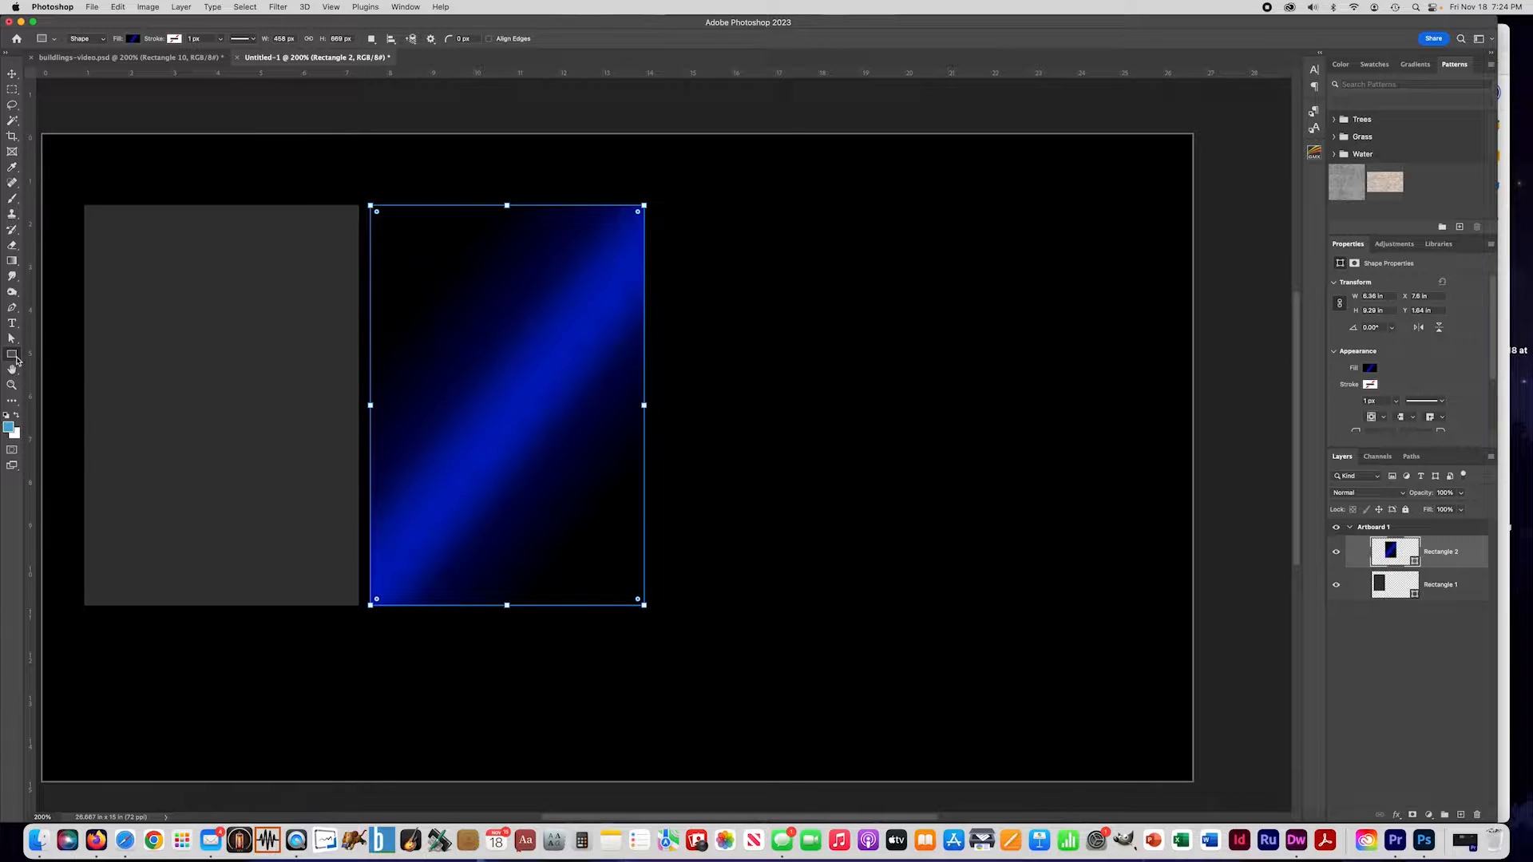
click(771, 266)
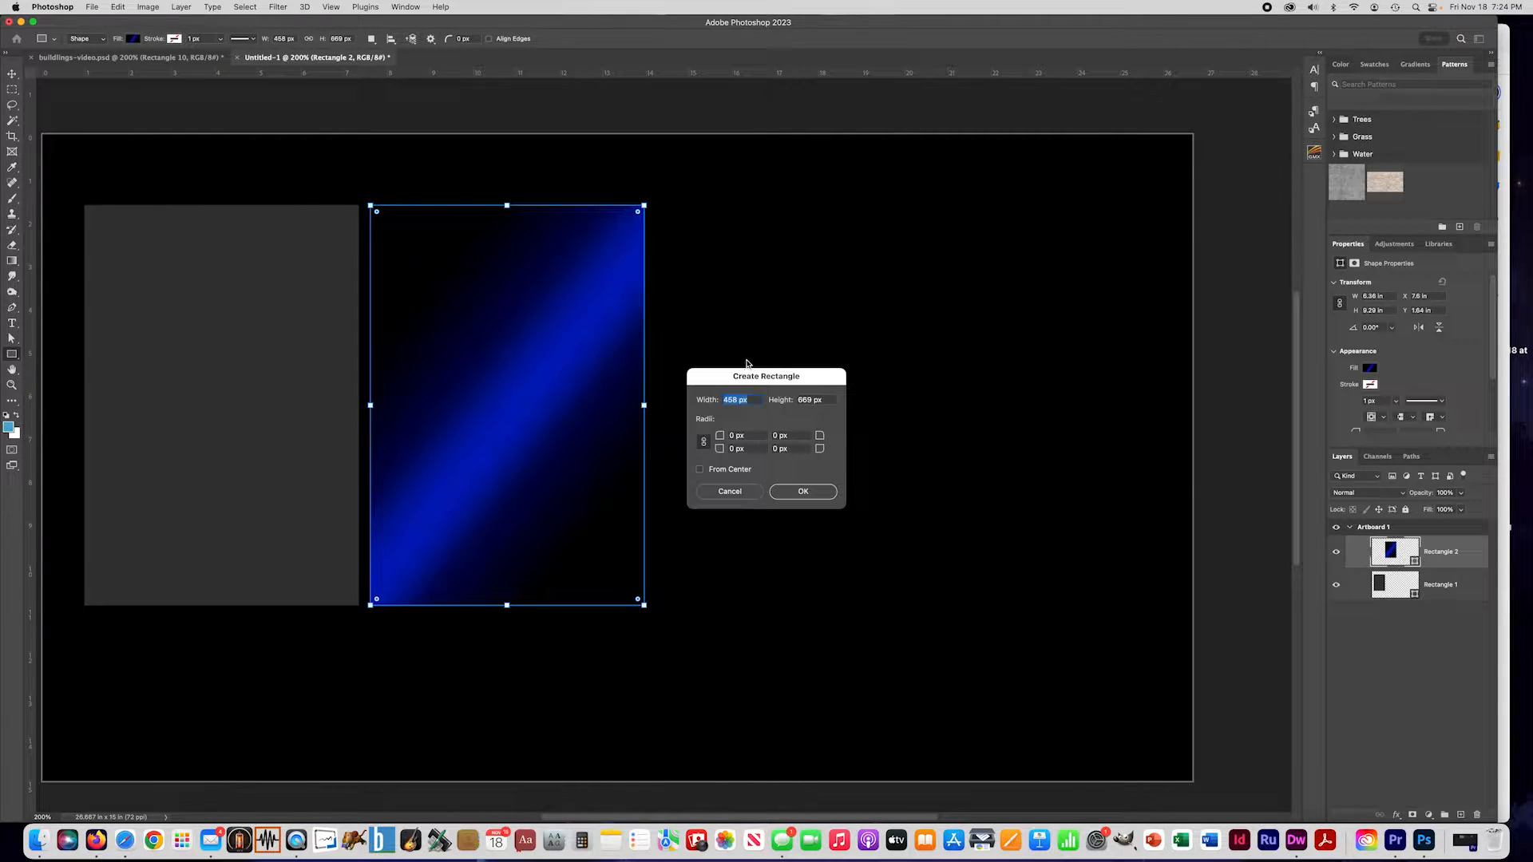
click(802, 493)
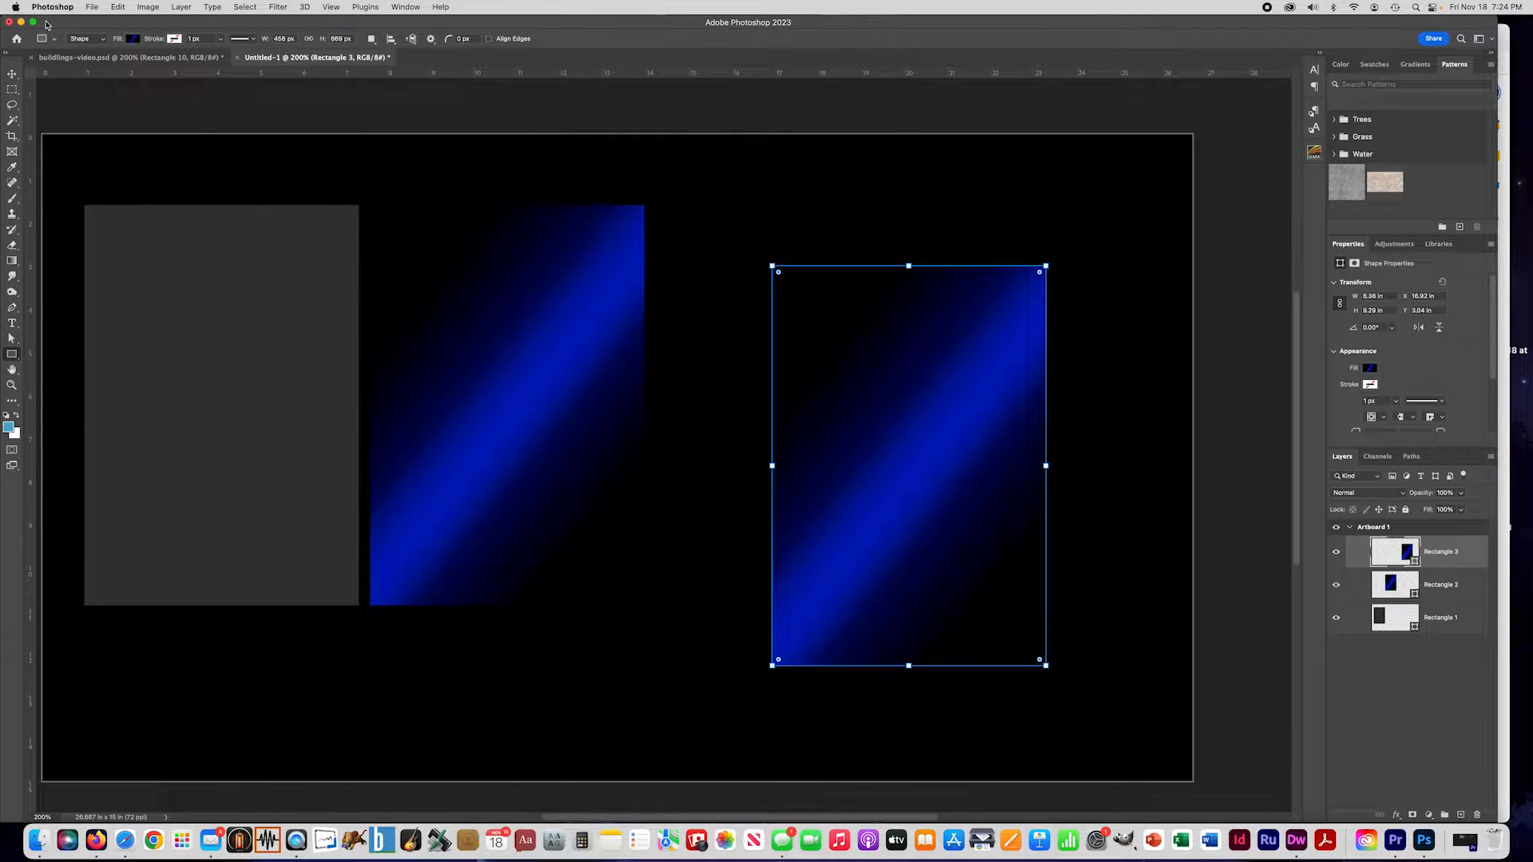
click(12, 73)
drag(860, 370, 744, 308)
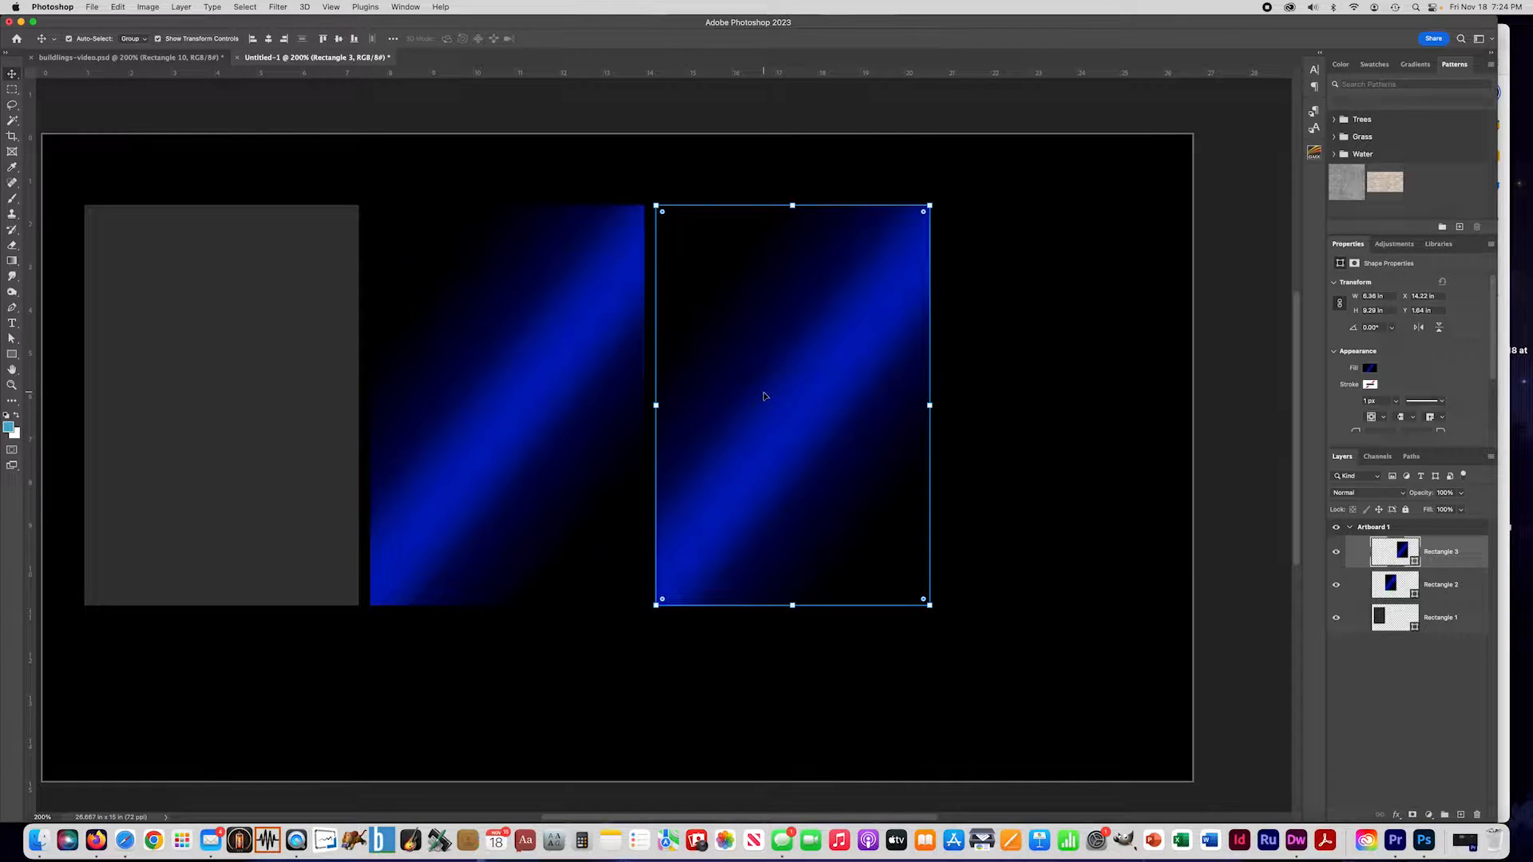
Step: Change the black end stop of the third rectangle's fill gradient to light yellow (#f4fe90)
click(12, 356)
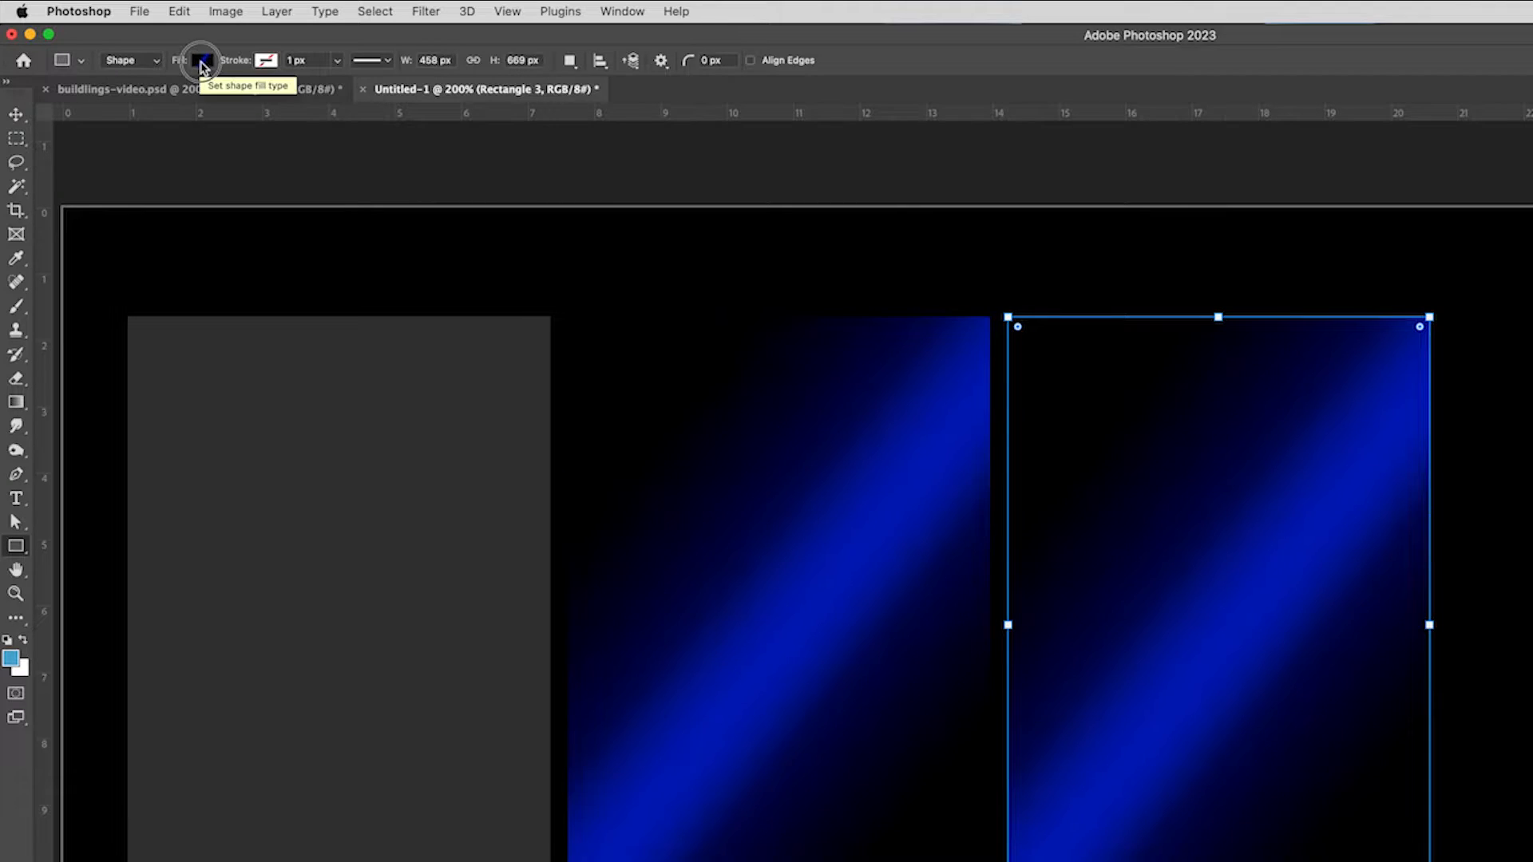
click(132, 39)
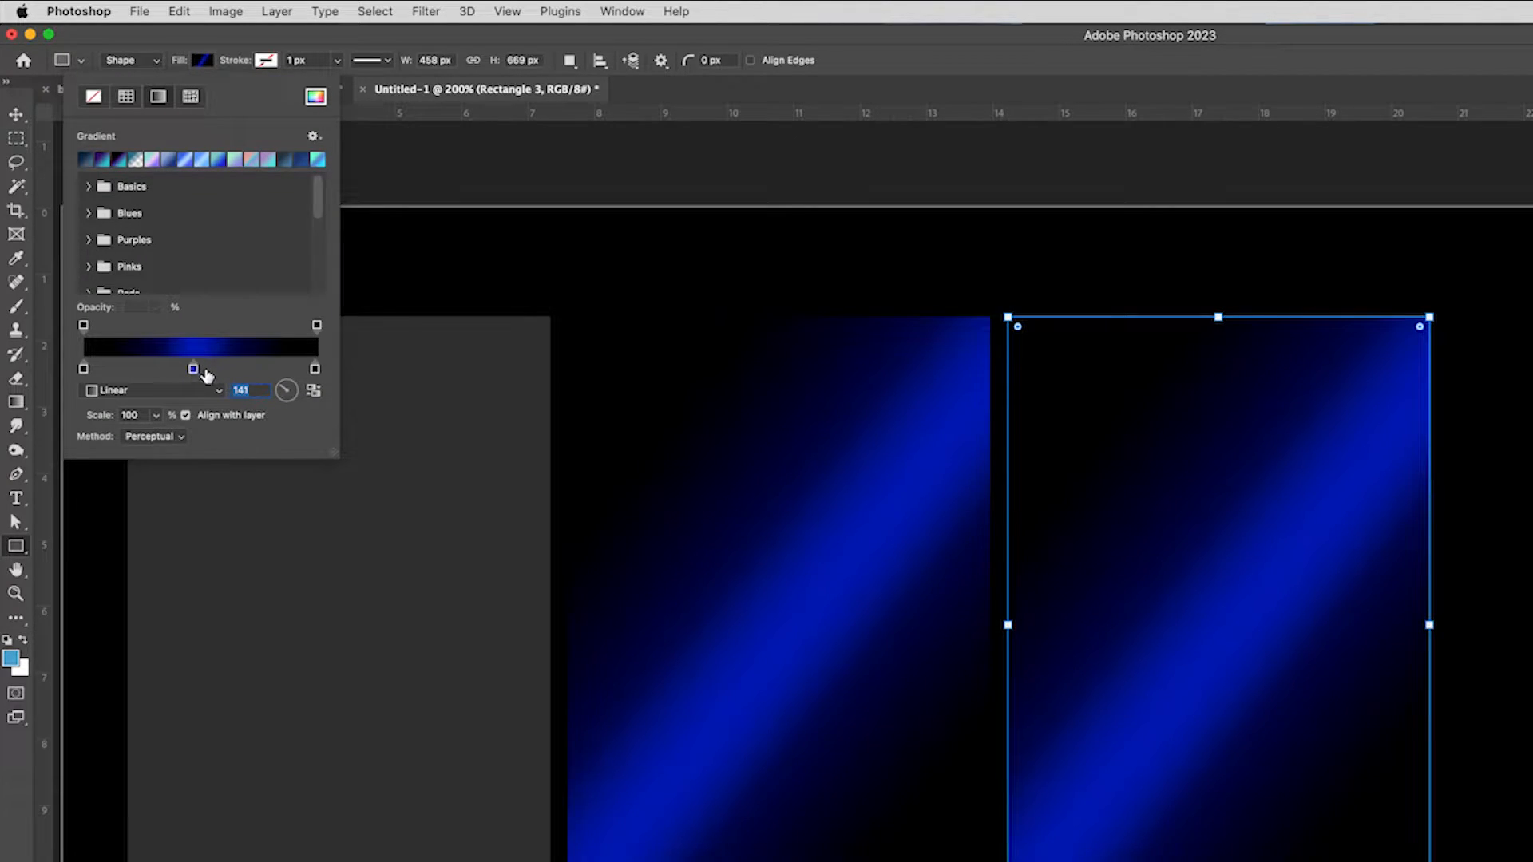
click(316, 370)
double_click(315, 370)
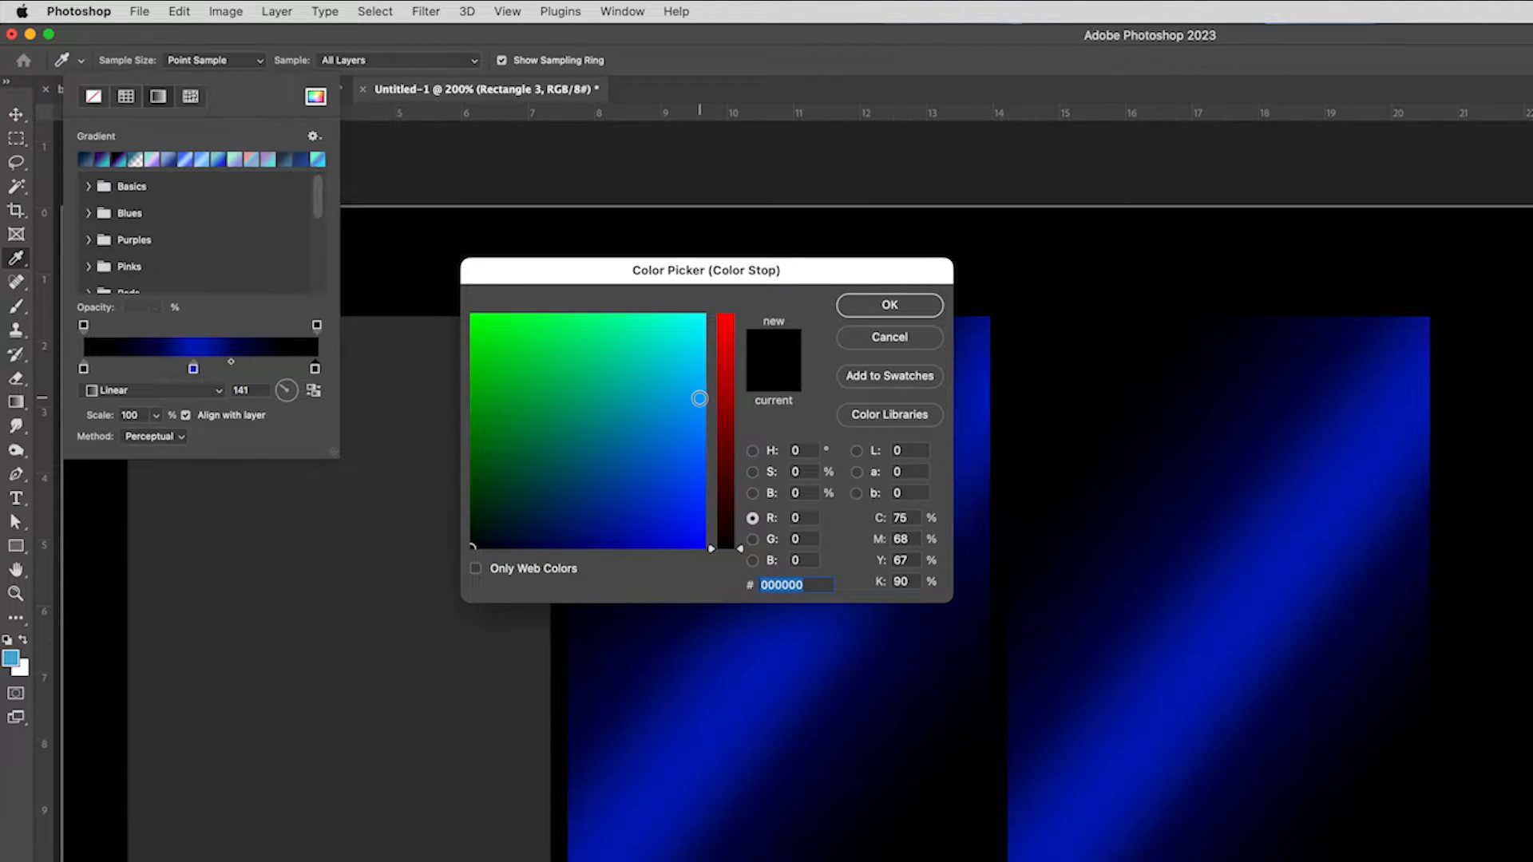
click(654, 393)
drag(654, 393, 622, 308)
drag(729, 419, 711, 323)
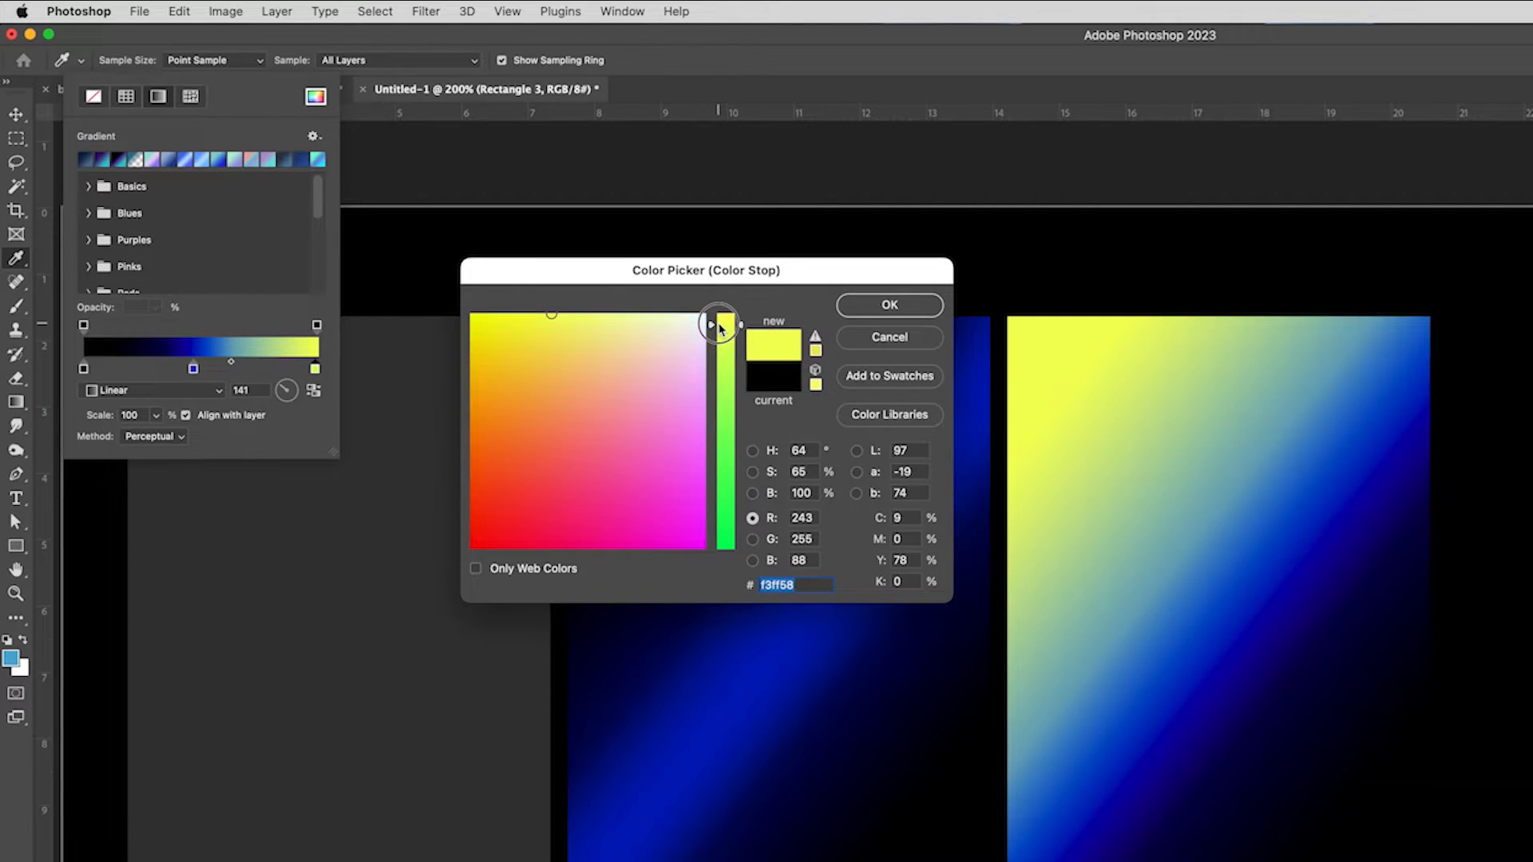
drag(559, 313, 603, 314)
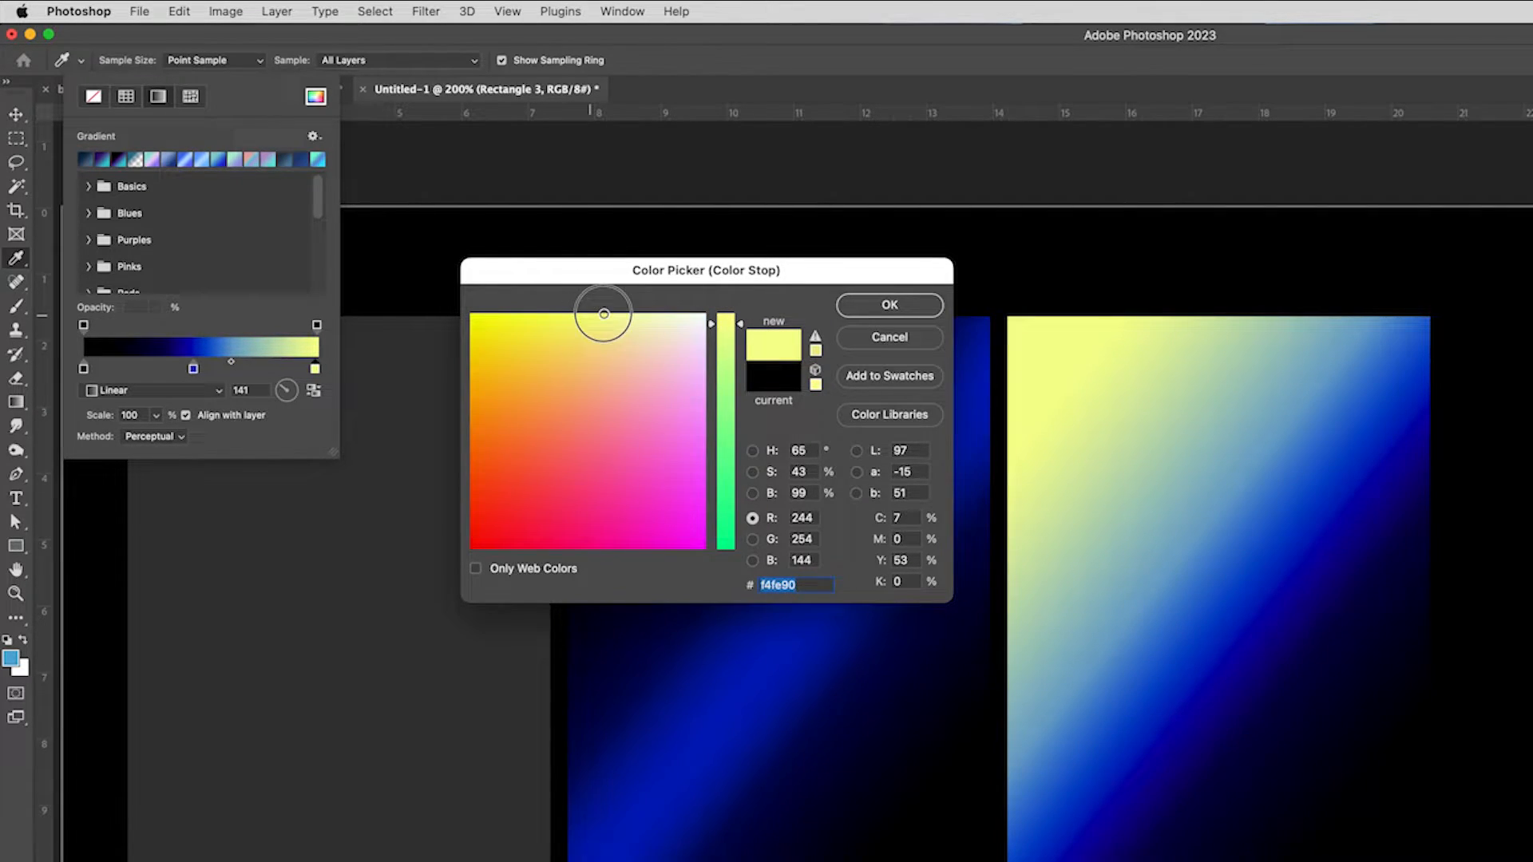
click(889, 304)
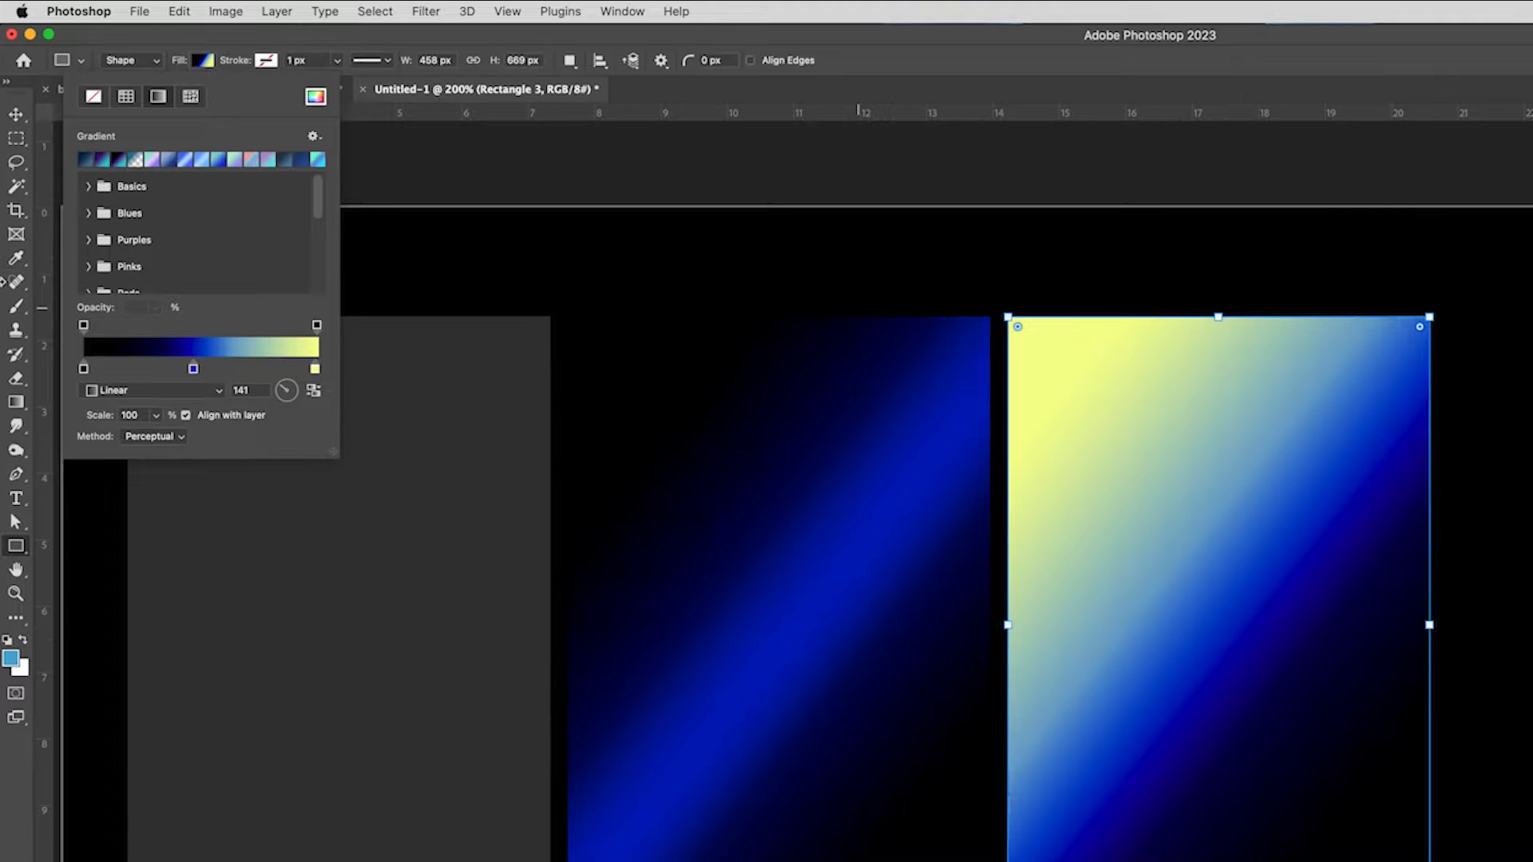
Step: Change the blue middle stop of the third rectangle's gradient to white
click(194, 369)
drag(192, 371, 193, 372)
double_click(193, 370)
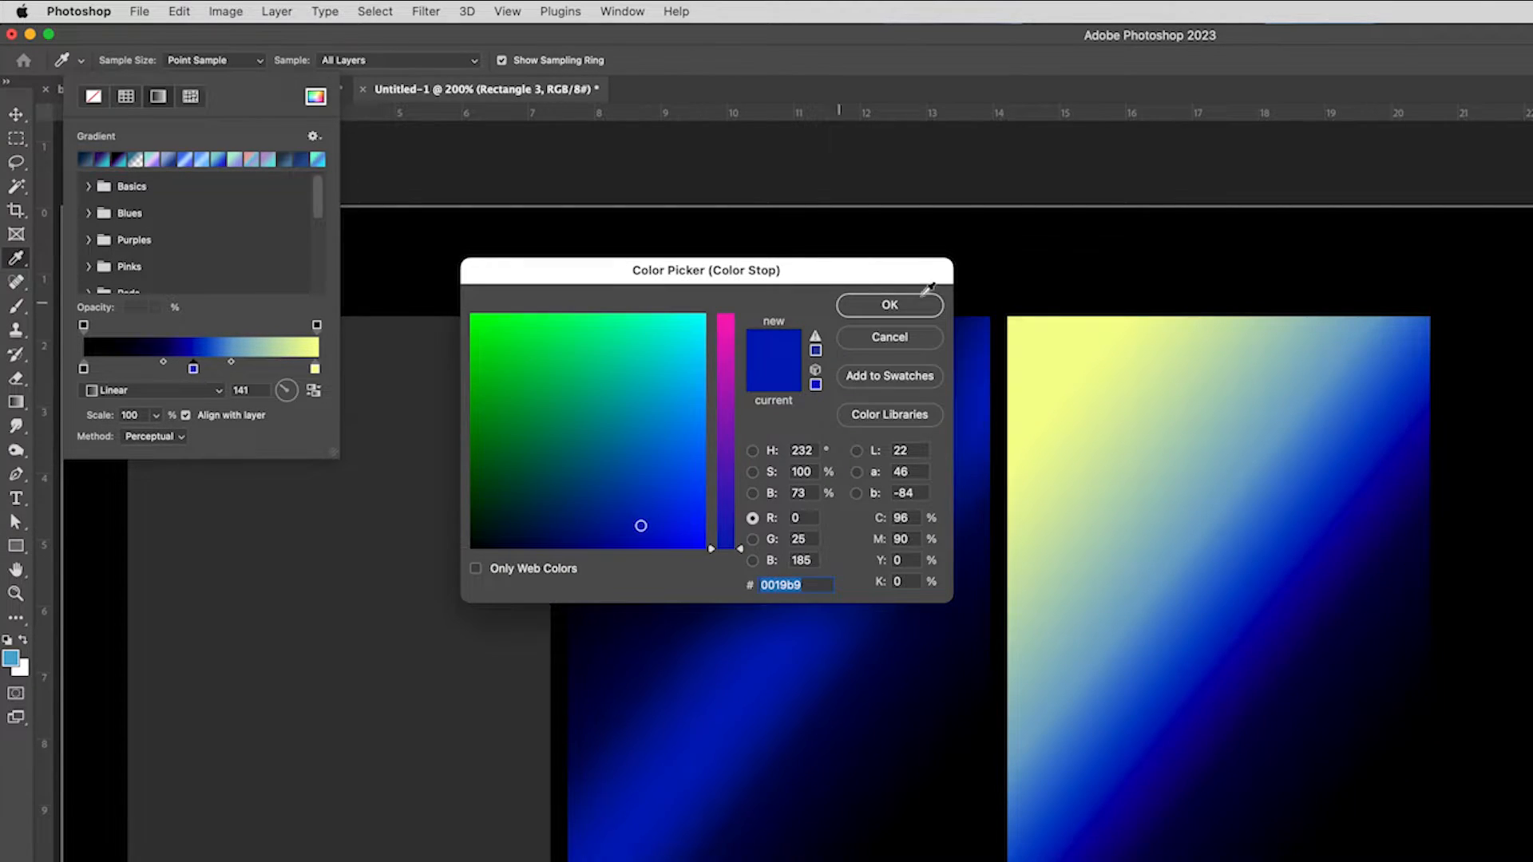
drag(673, 353, 781, 239)
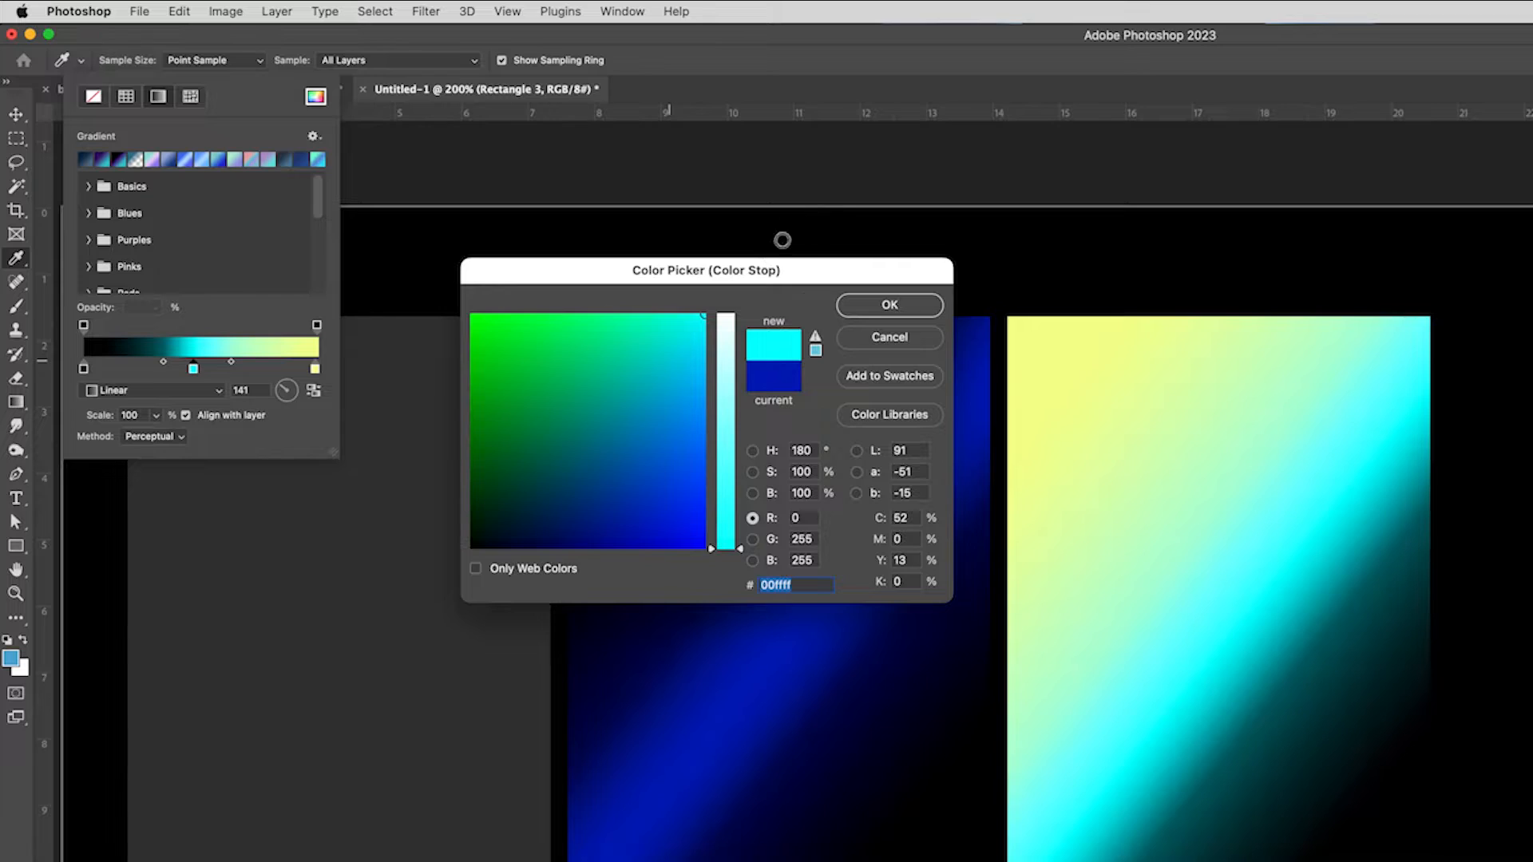
drag(727, 337, 736, 242)
click(908, 307)
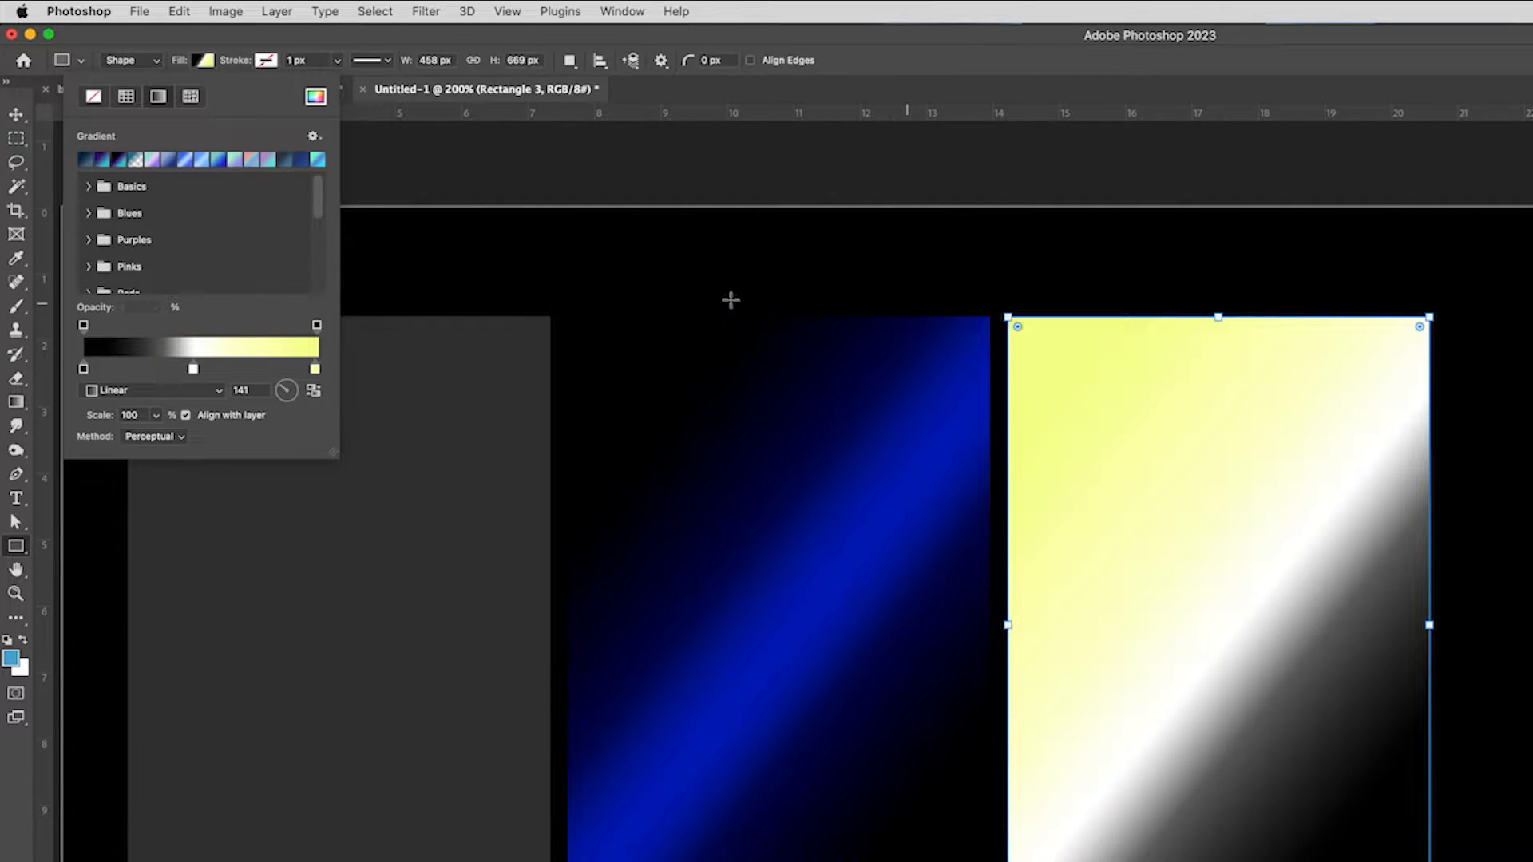
Step: Change the remaining black start stop of the third rectangle's gradient to golden yellow (#e1d271)
double_click(84, 369)
drag(595, 361, 594, 281)
drag(736, 361, 728, 341)
drag(602, 343, 574, 355)
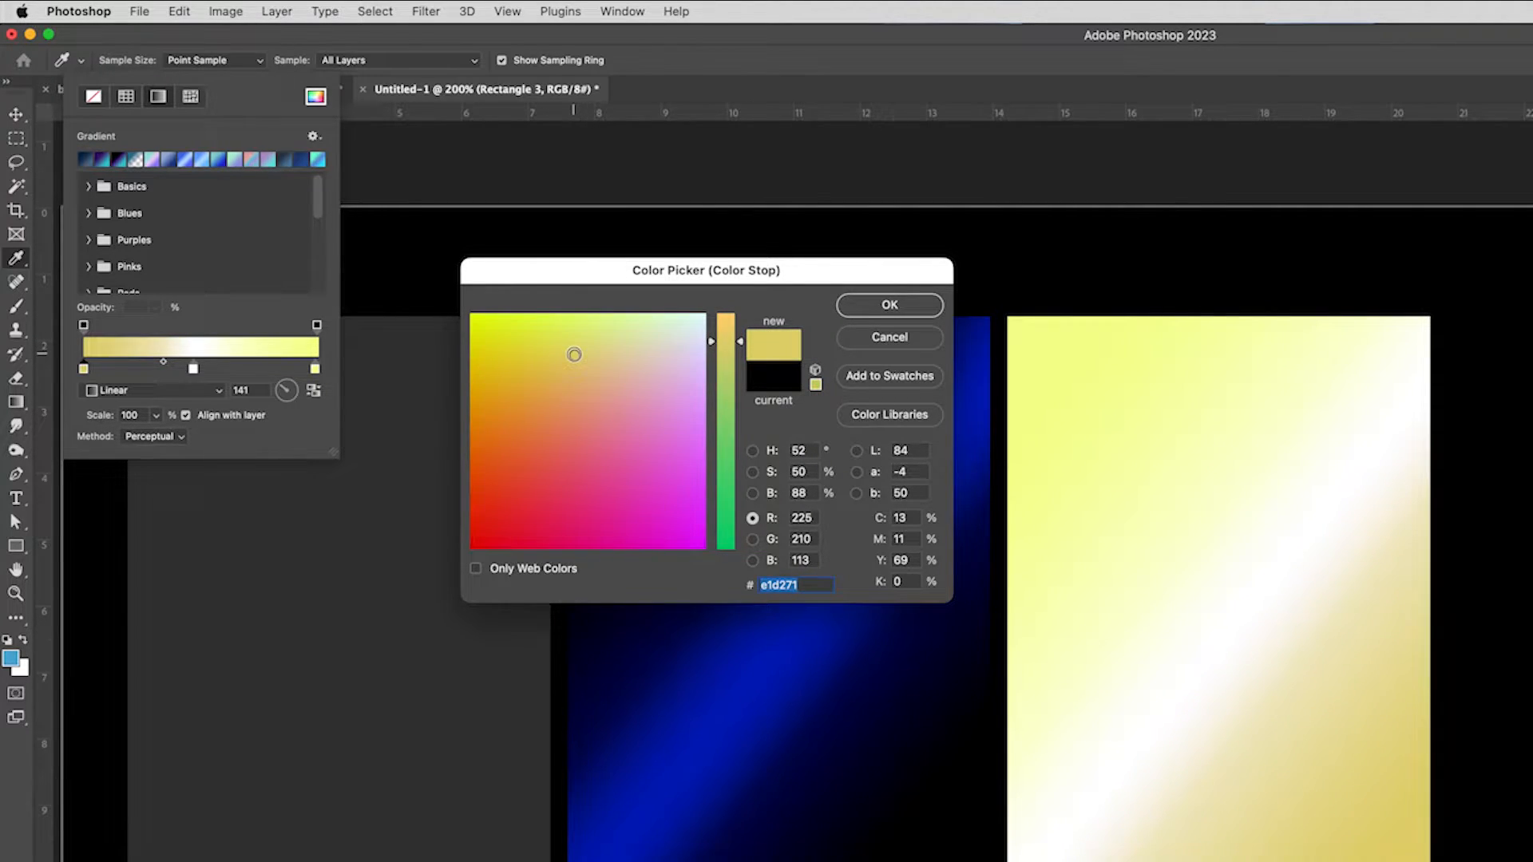
click(850, 307)
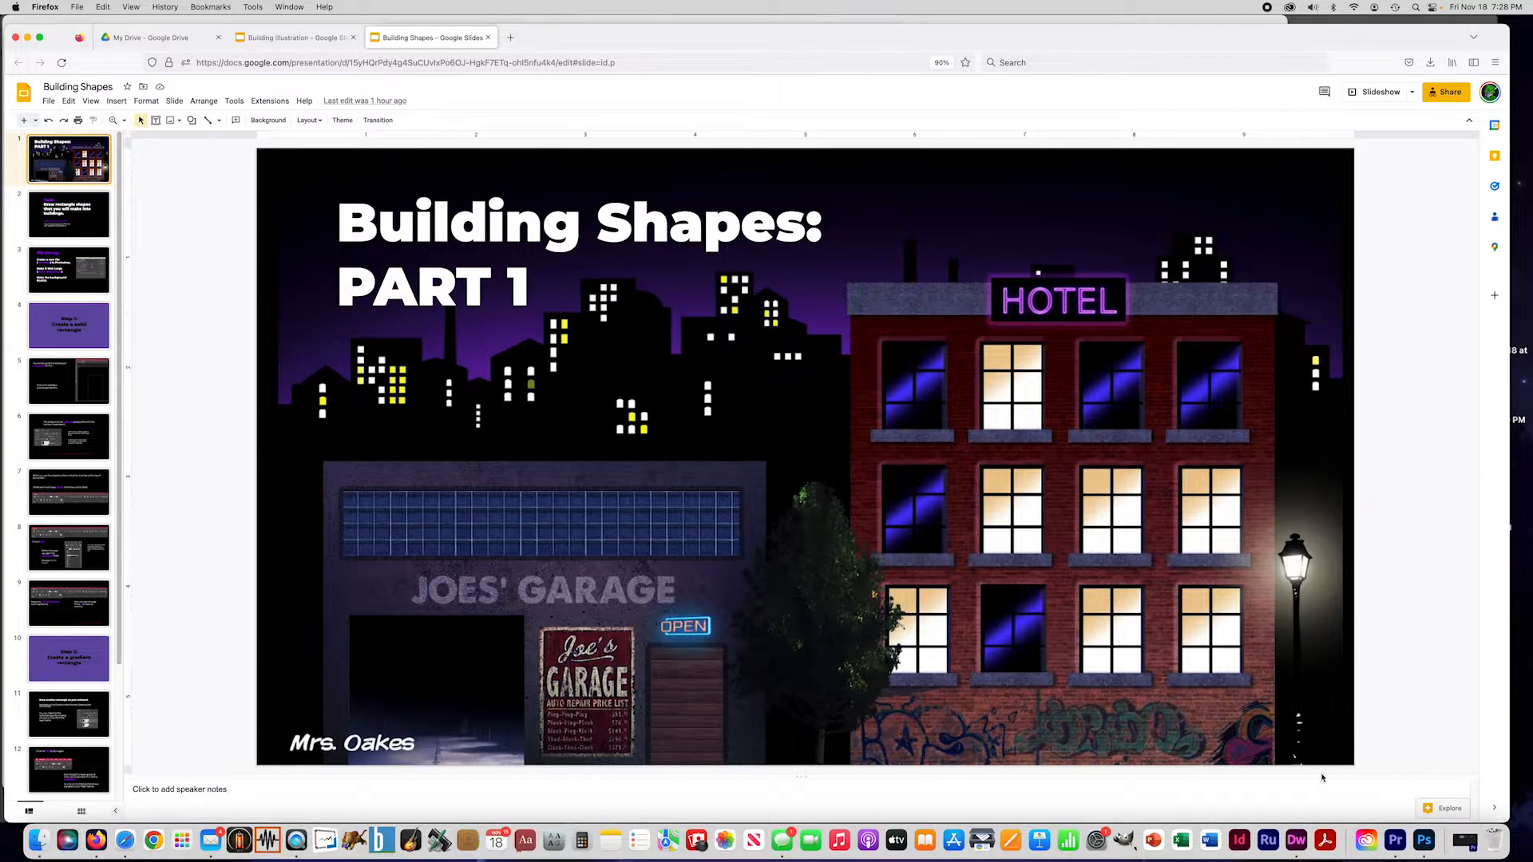
Step: View the tileable texture images search in Safari, and check in Photoshop's panel list that Patterns is enabled
click(125, 835)
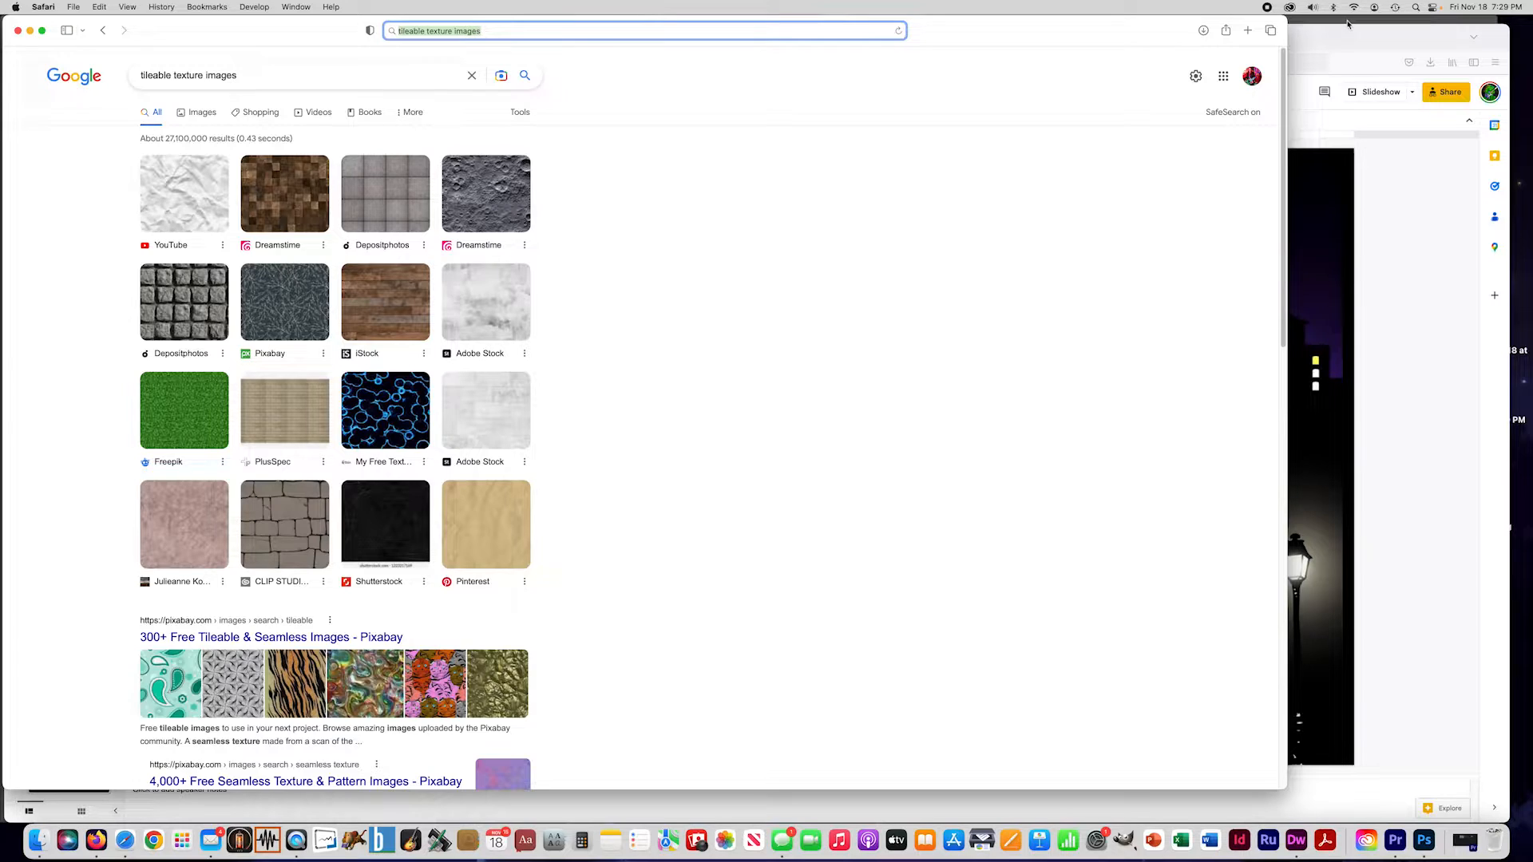
click(1347, 21)
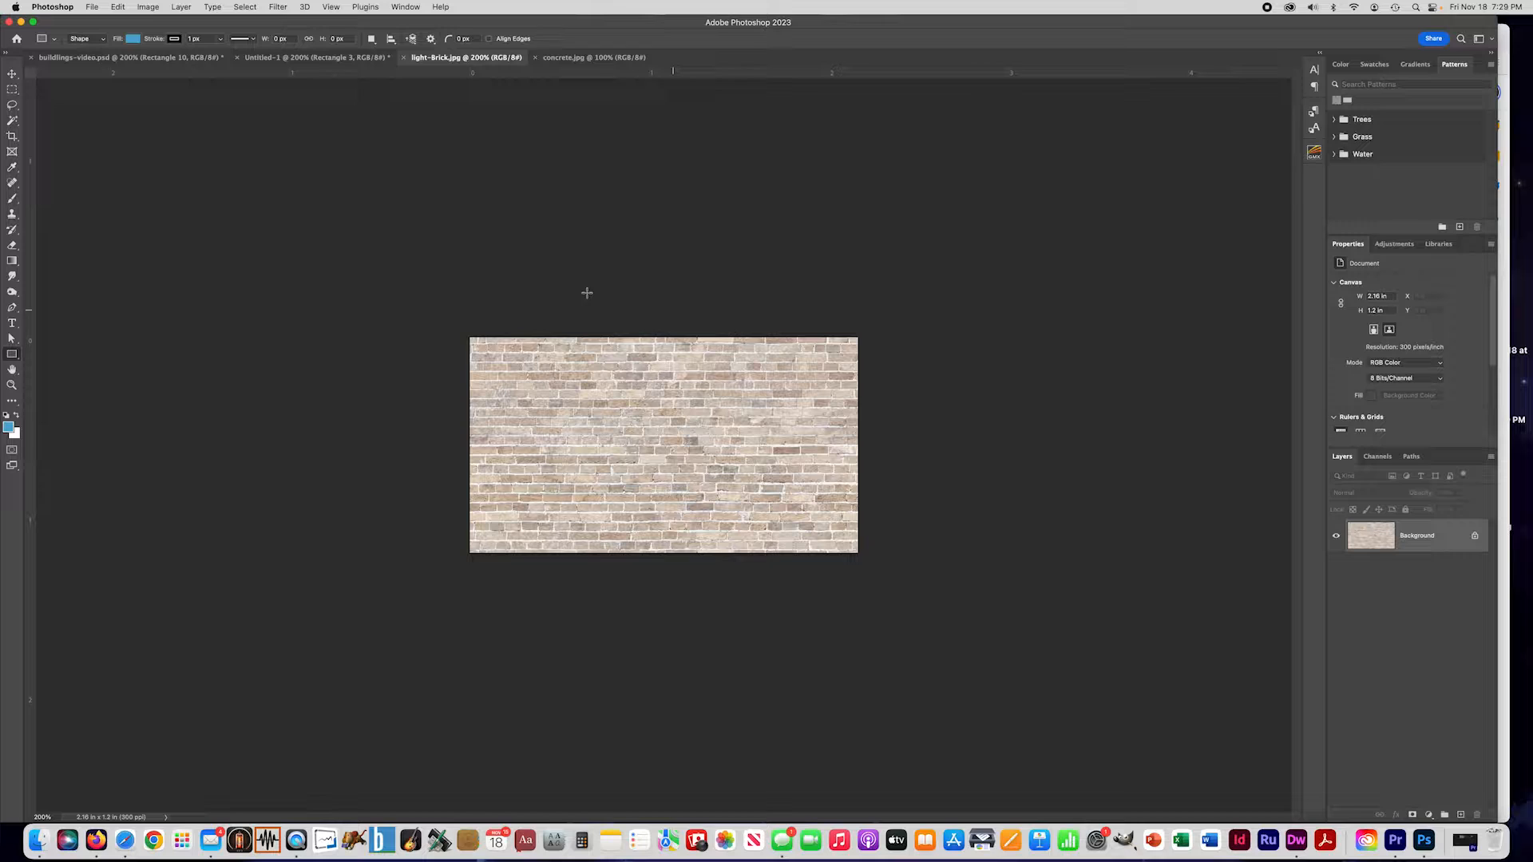
click(405, 7)
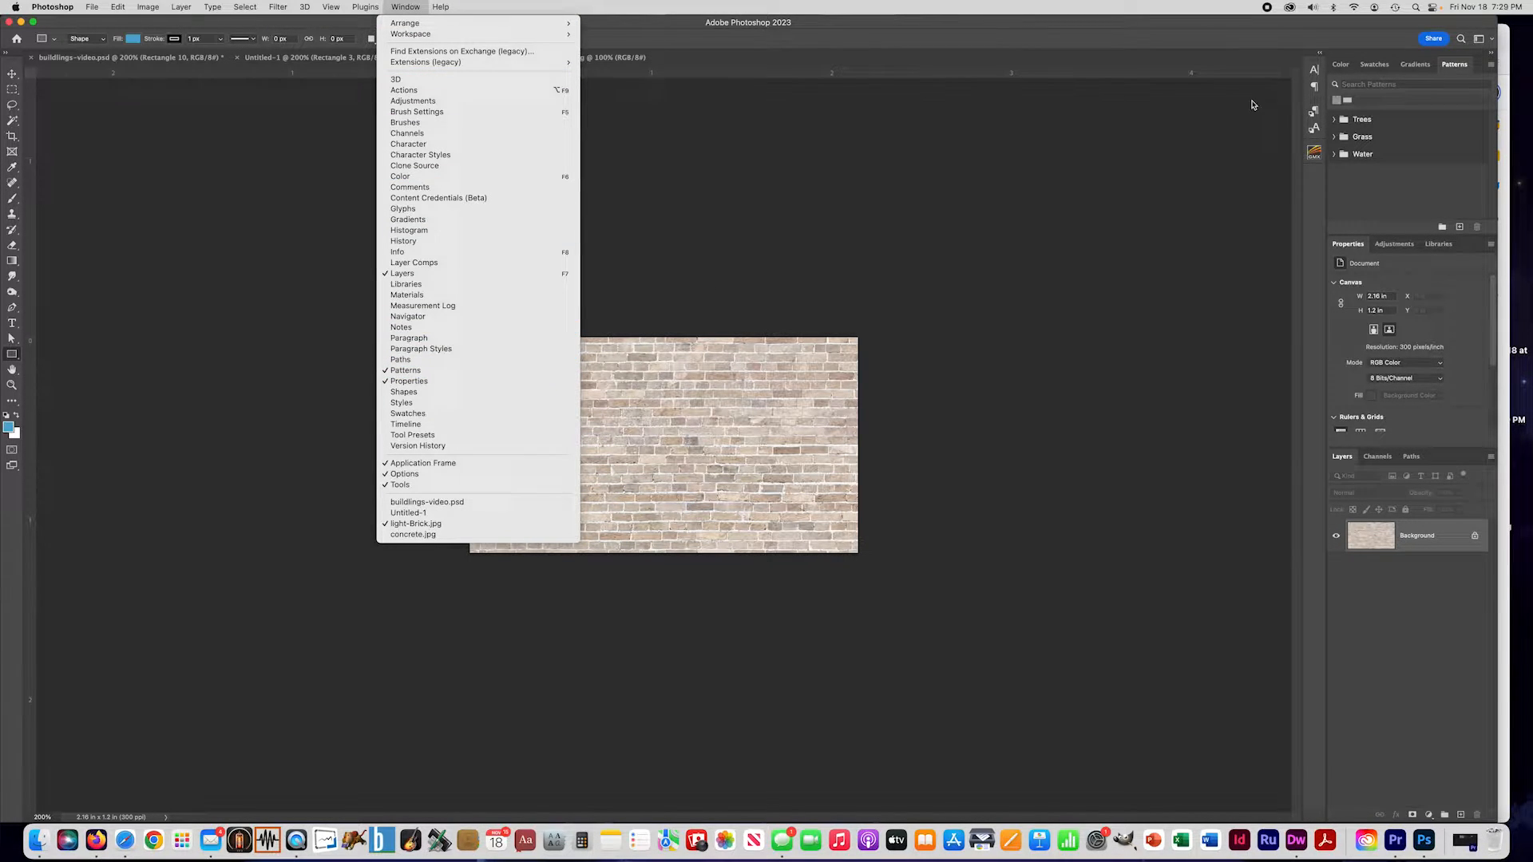
Step: Save the light-Brick.jpg image as a new pattern, keeping its file name as the pattern name
click(1439, 67)
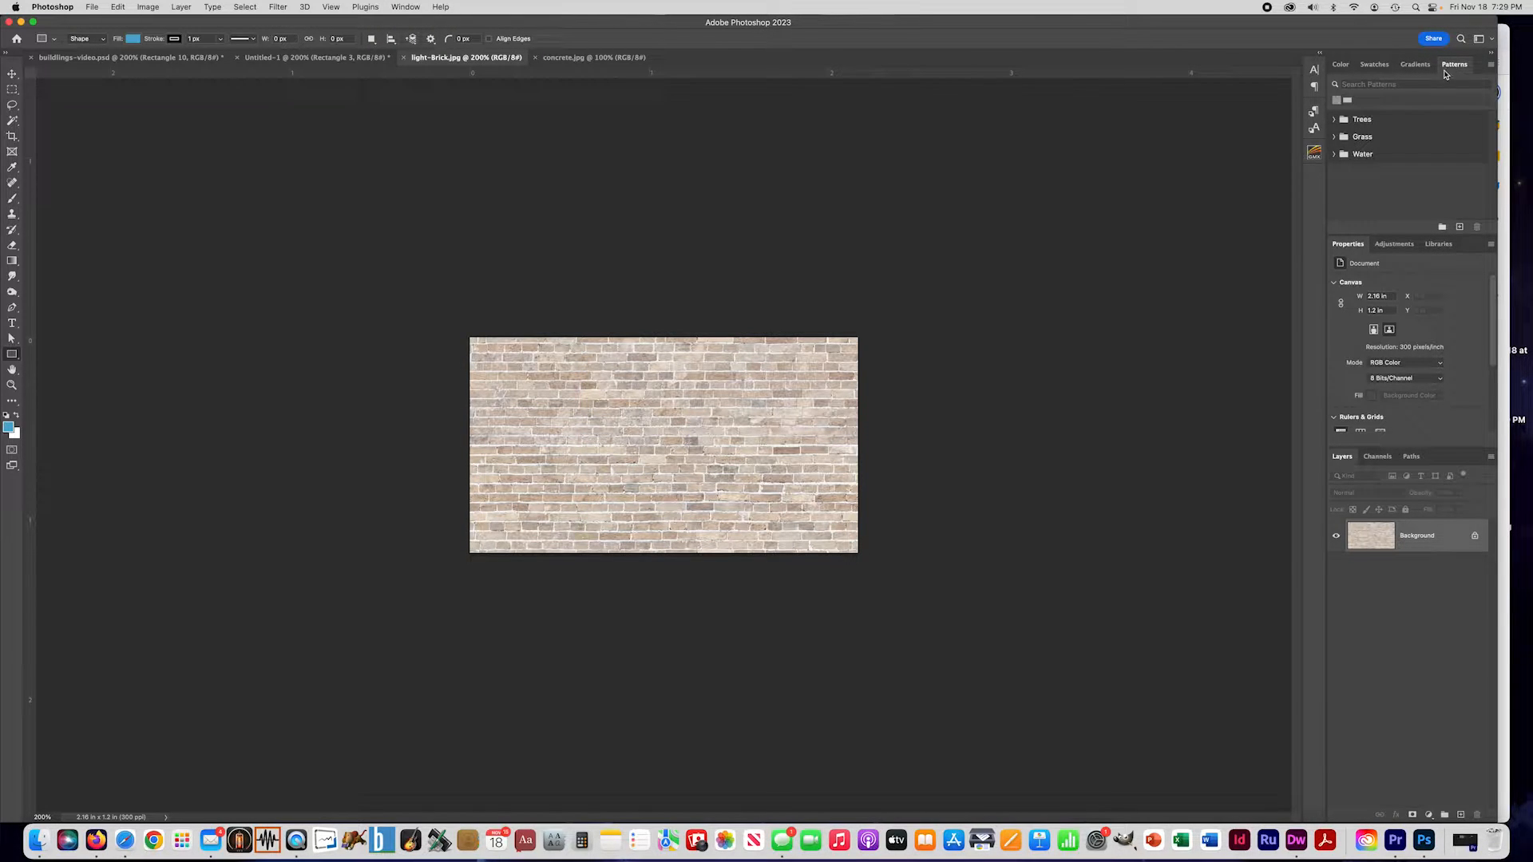
click(1460, 228)
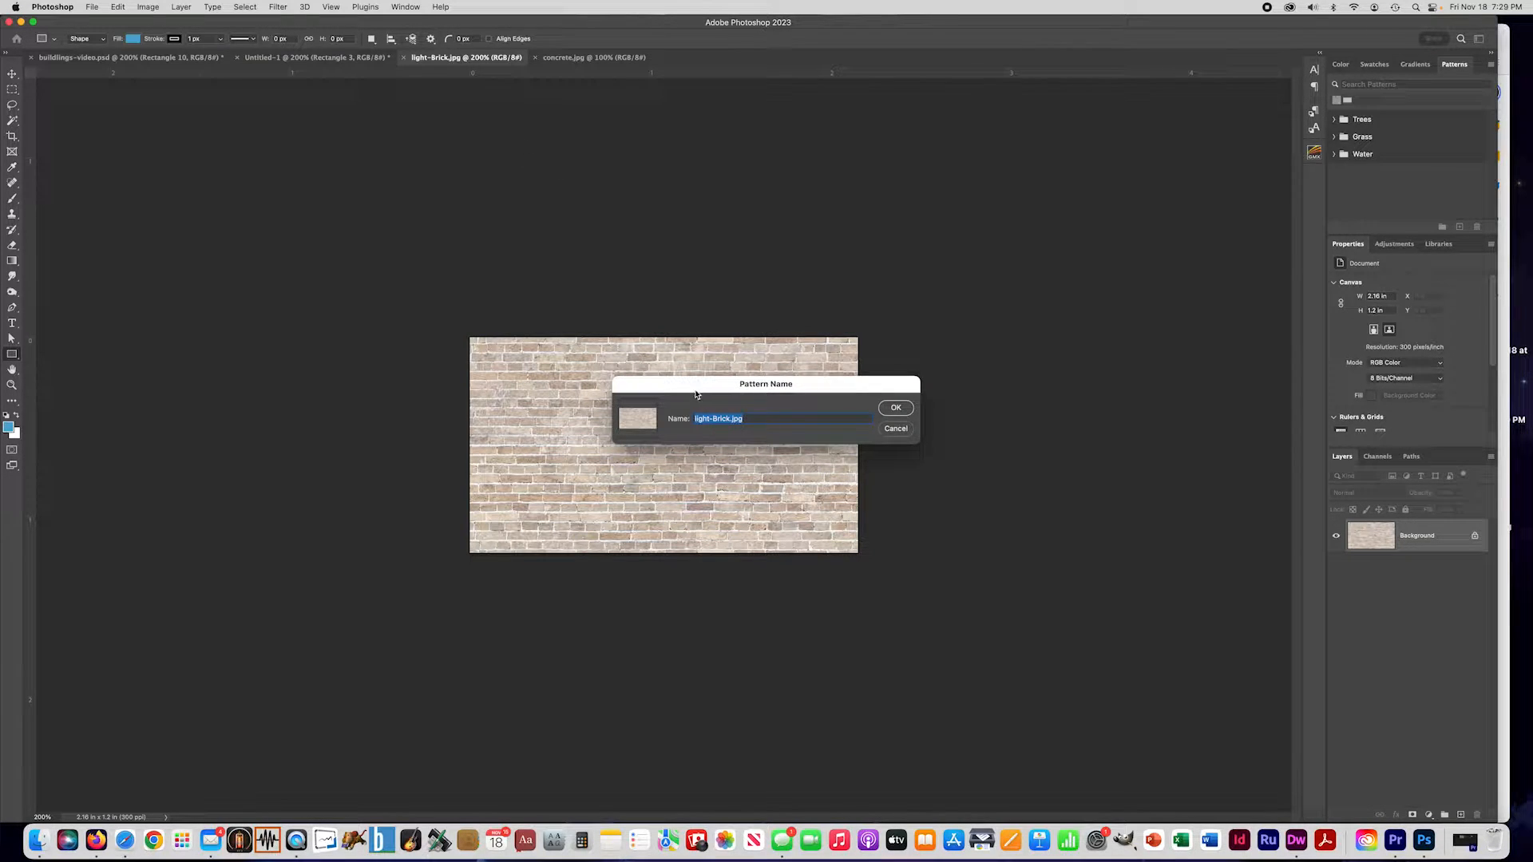
click(896, 408)
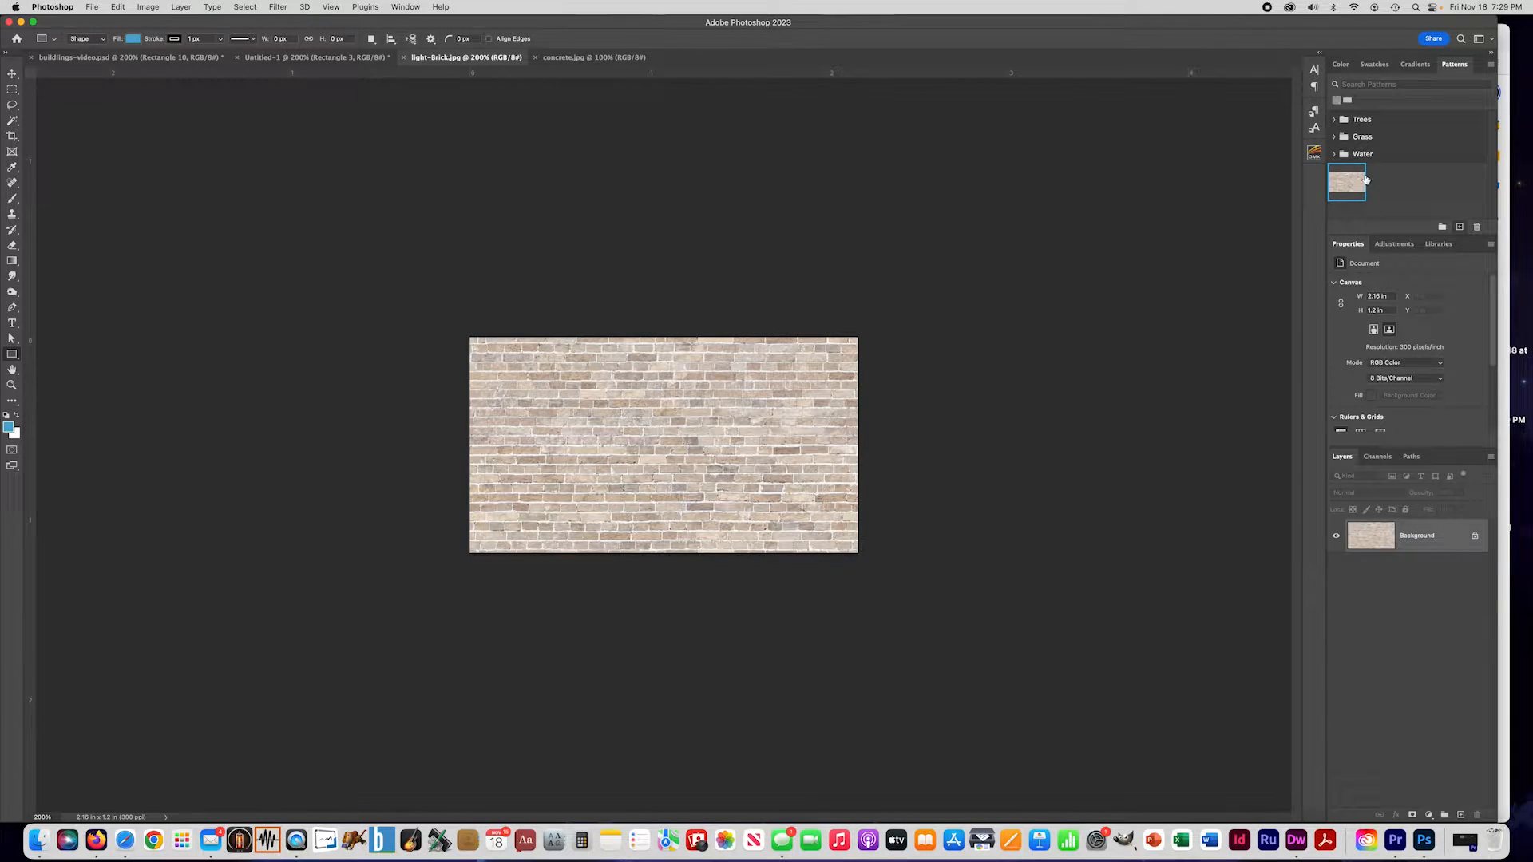
Step: Save the concrete.jpg image as a new pattern, keeping its file name as the pattern name
click(560, 58)
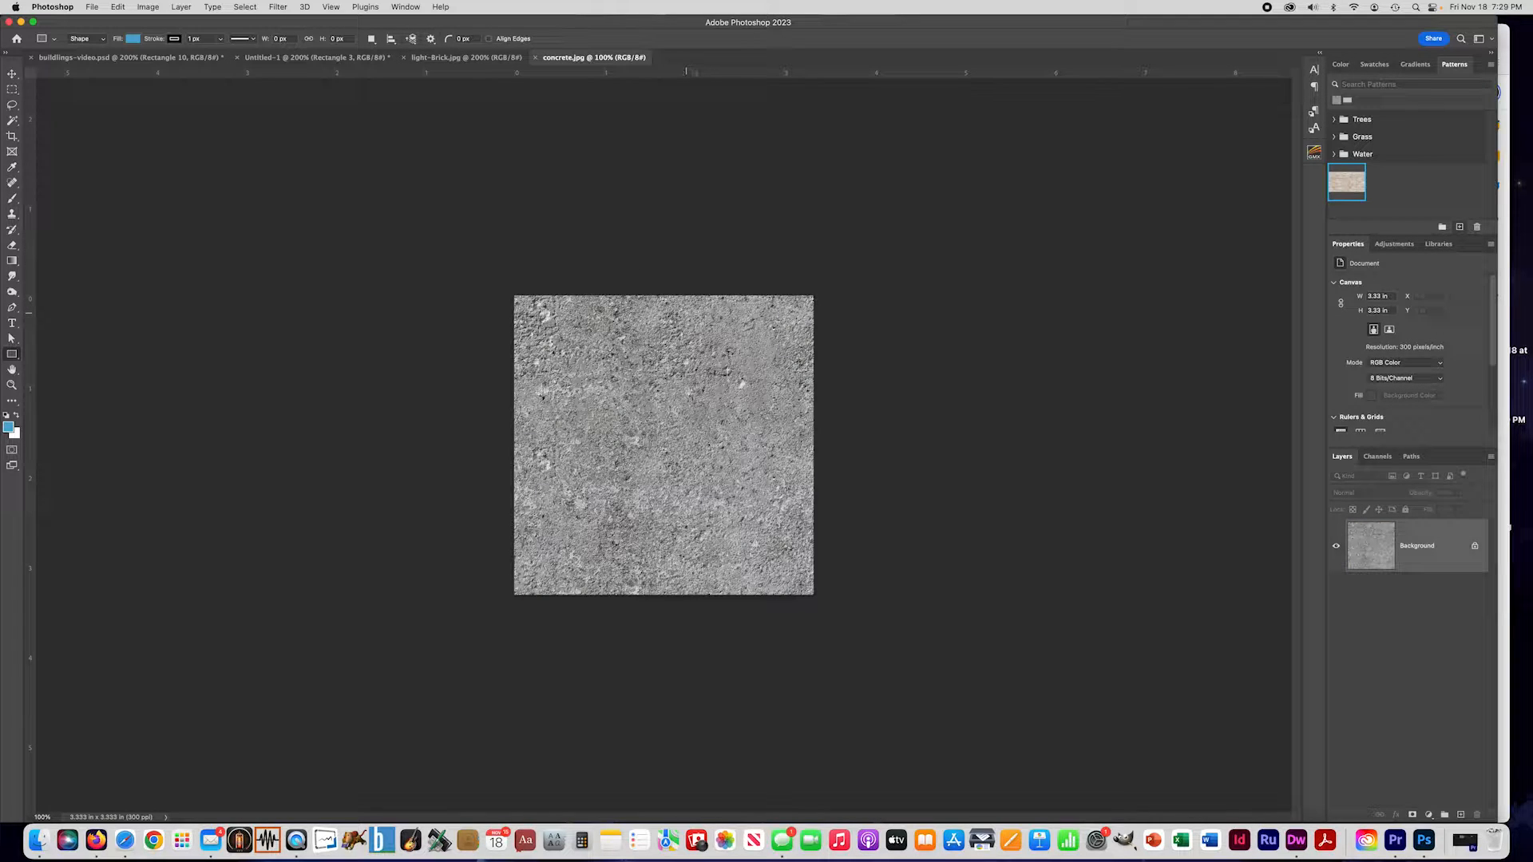
click(1460, 228)
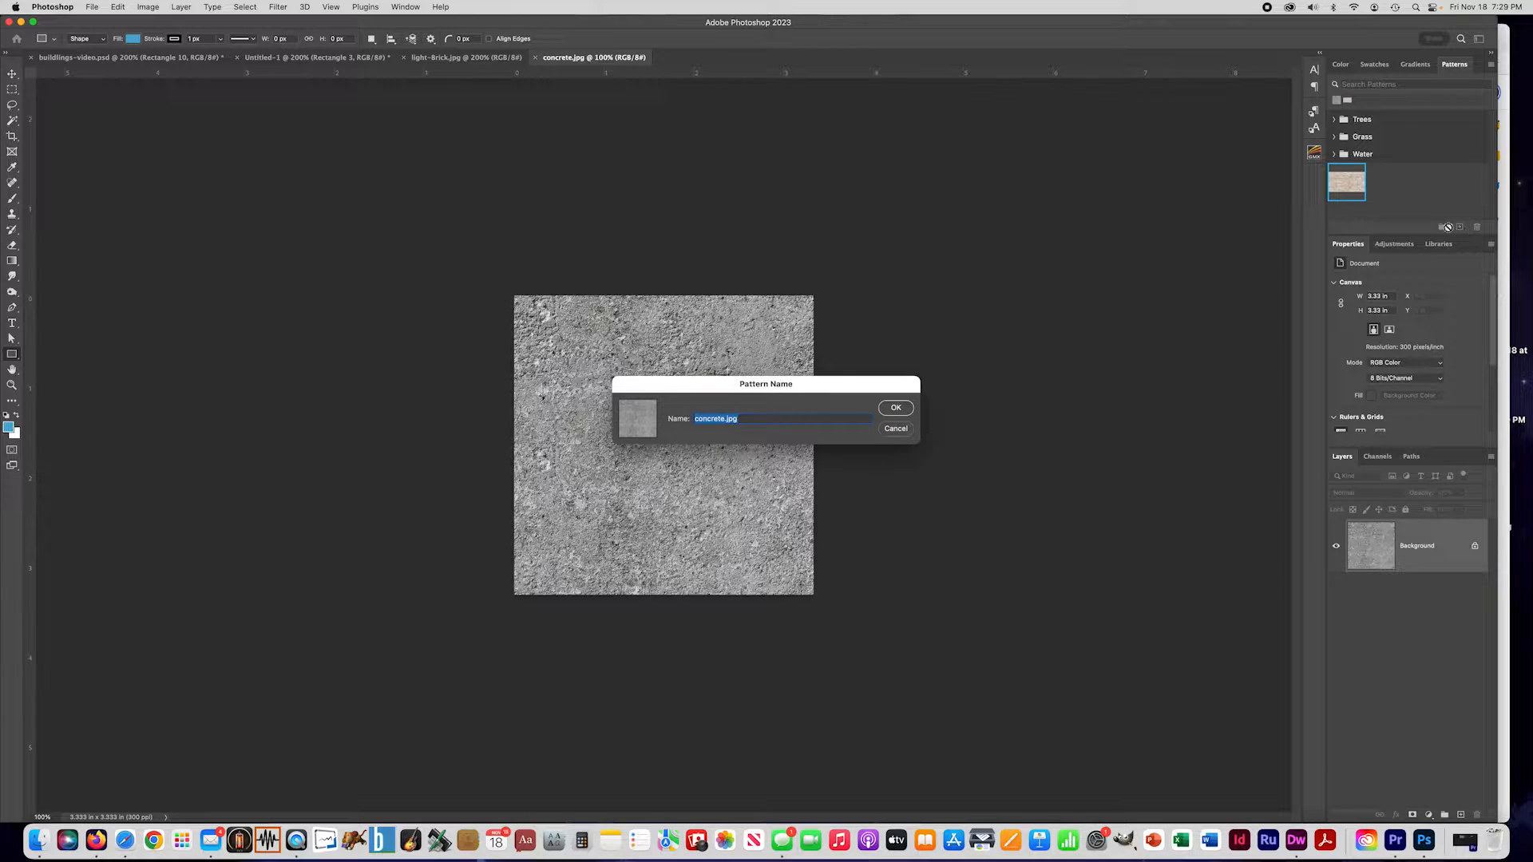
click(895, 408)
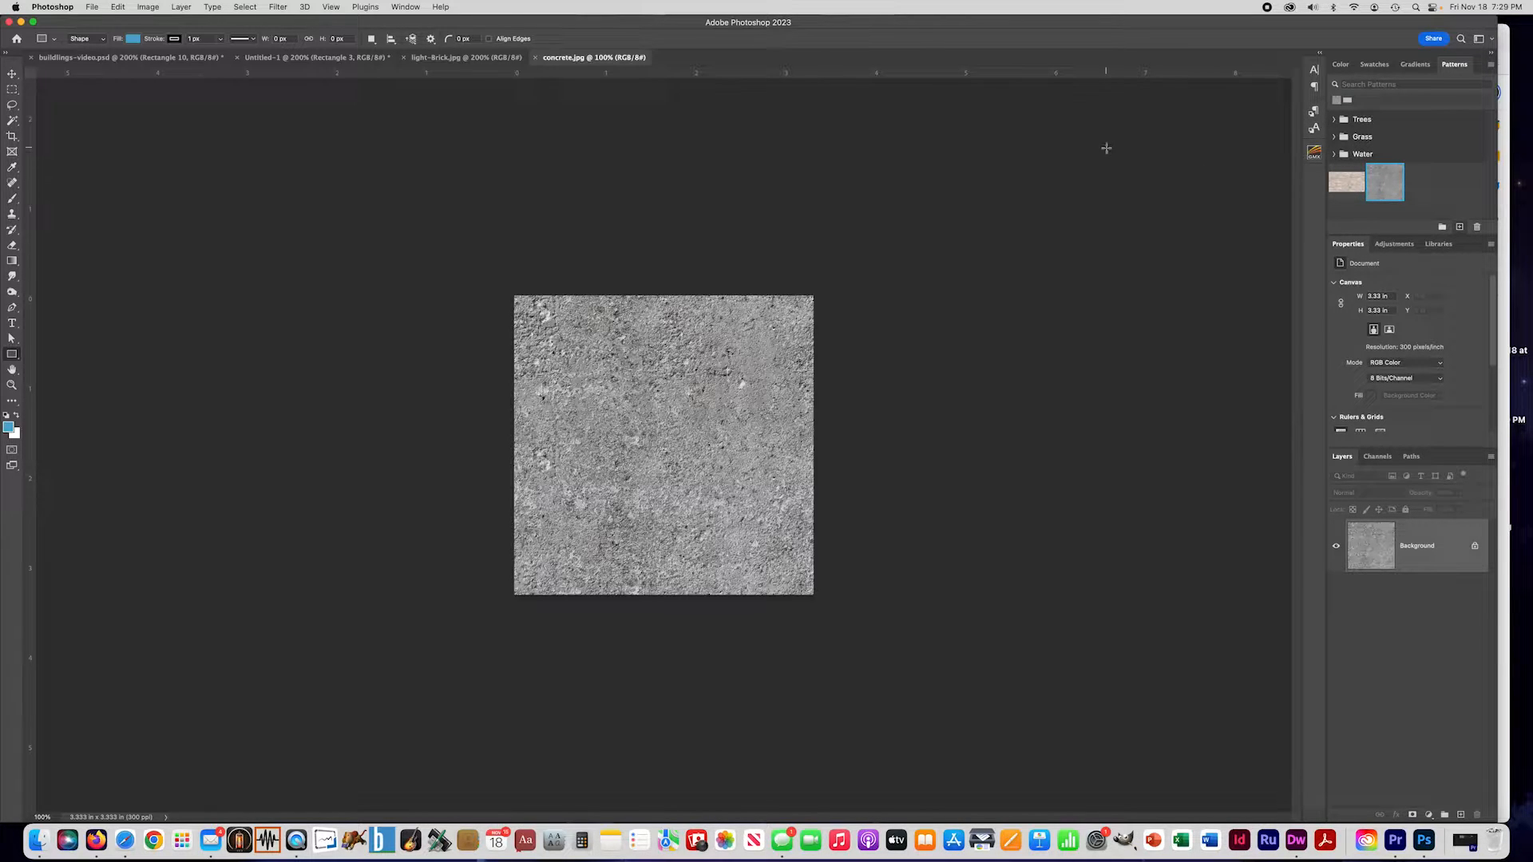
Step: In the Untitled-1 document, draw a rectangle about 462 × 235 px directly below the dark gray rectangle
click(146, 58)
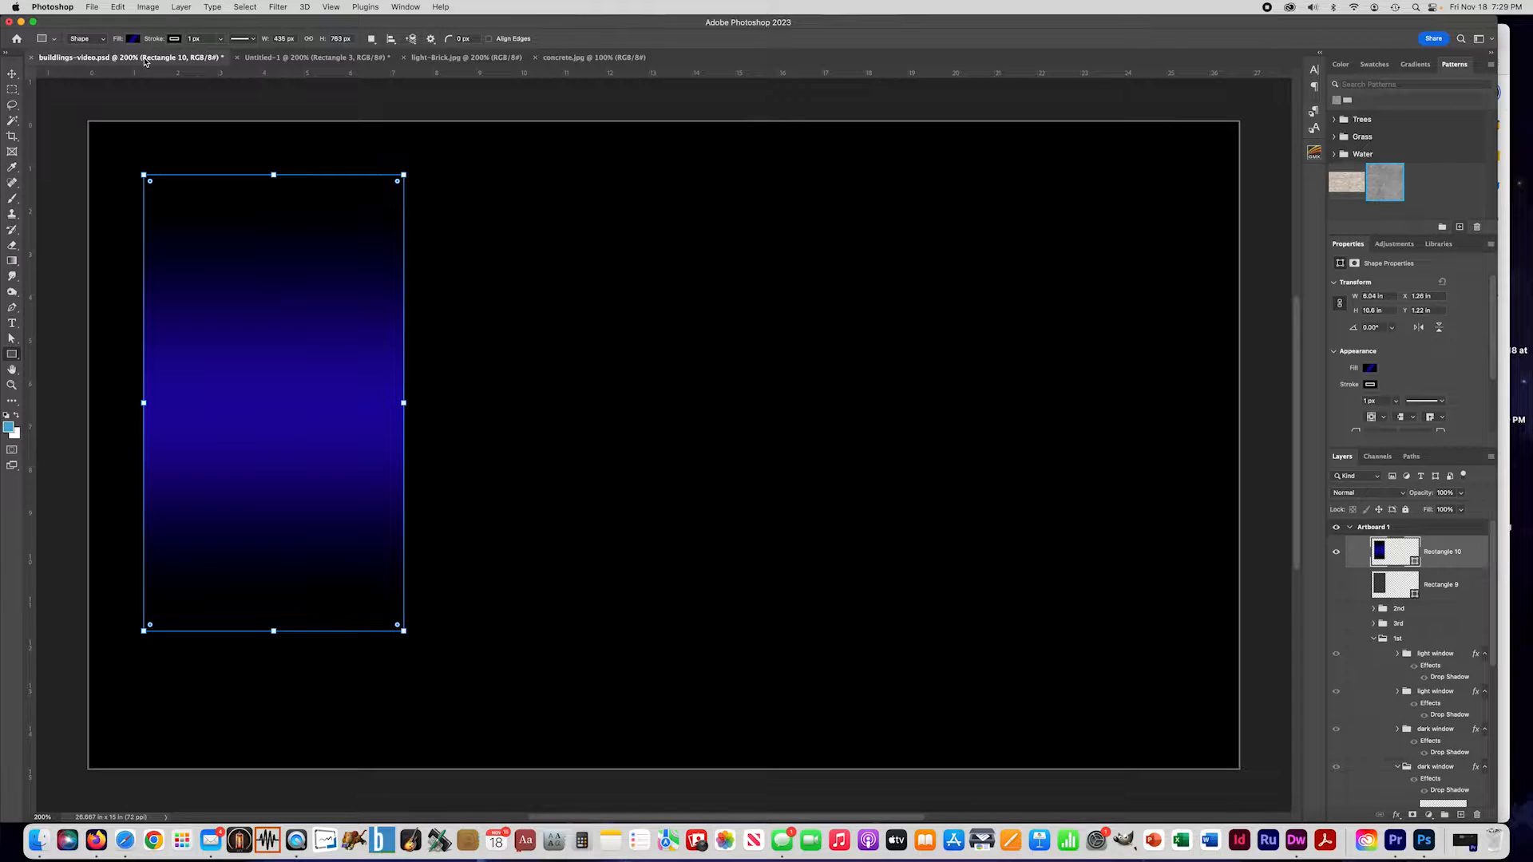
click(296, 59)
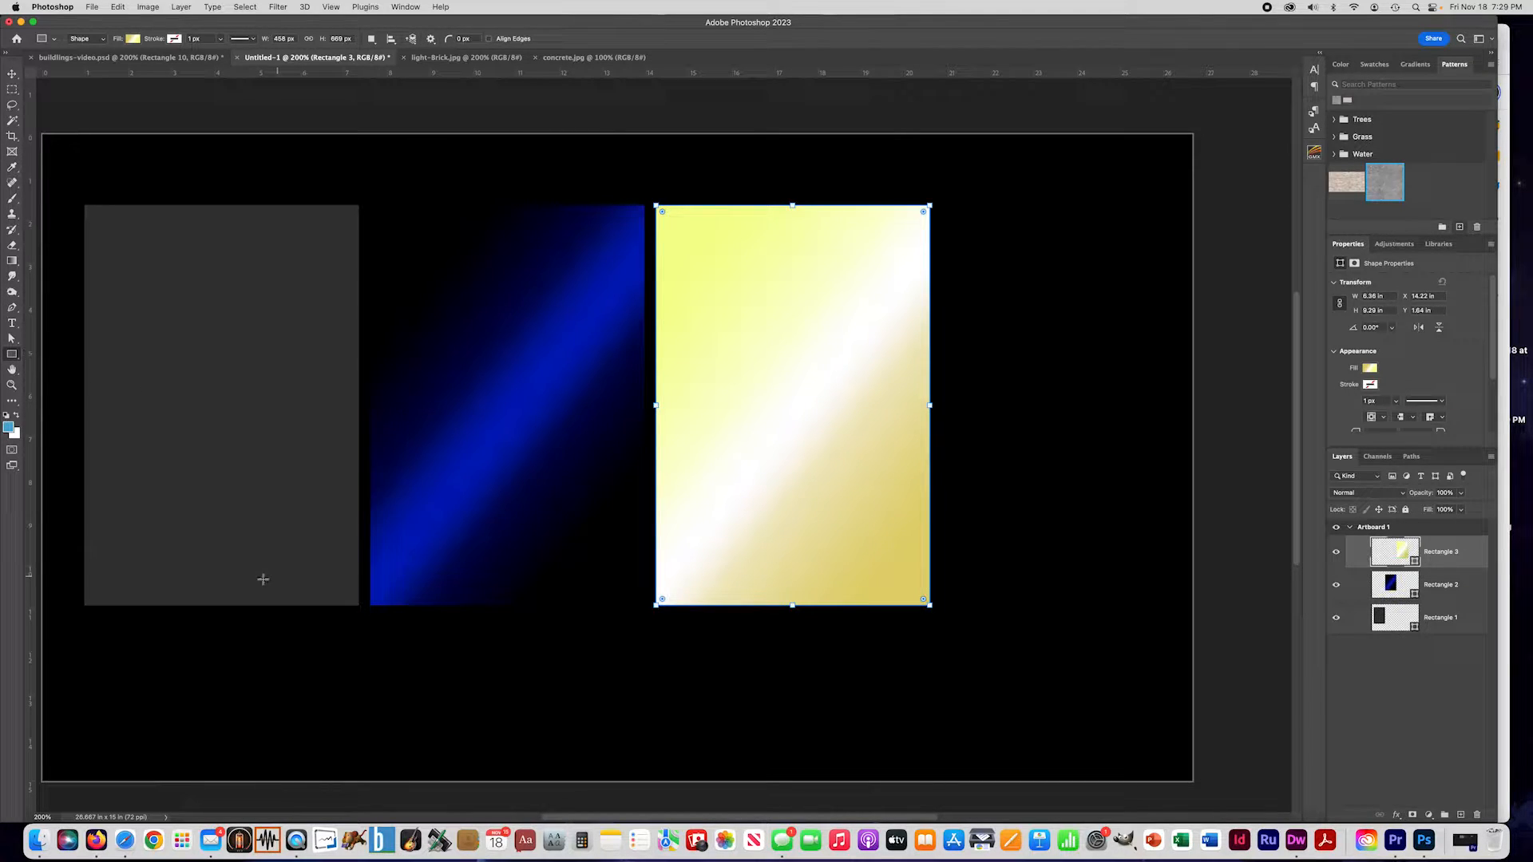
drag(82, 617, 360, 758)
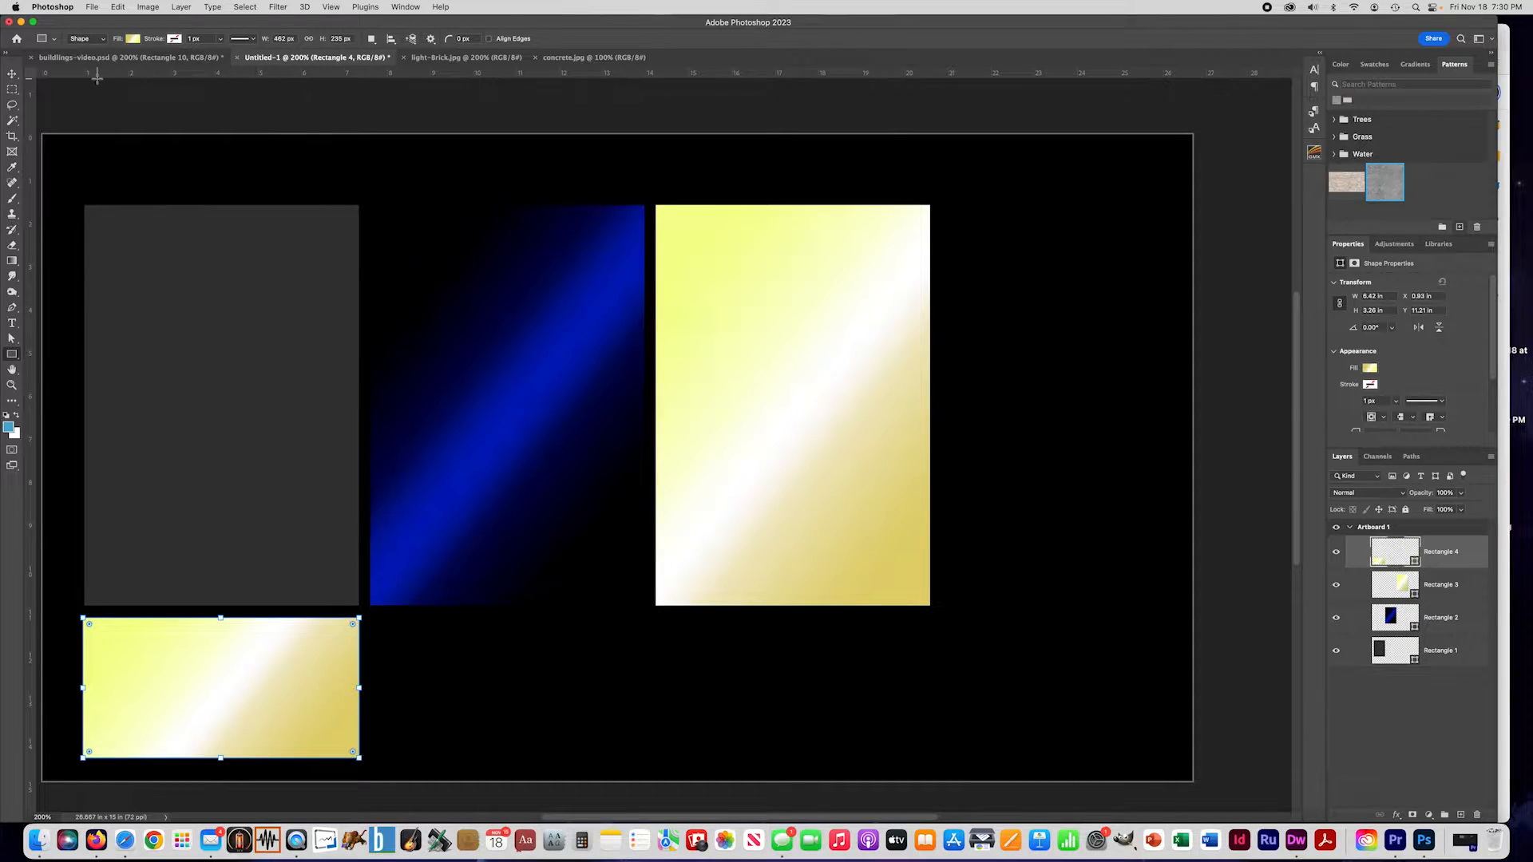
scroll(96, 77, right, 2)
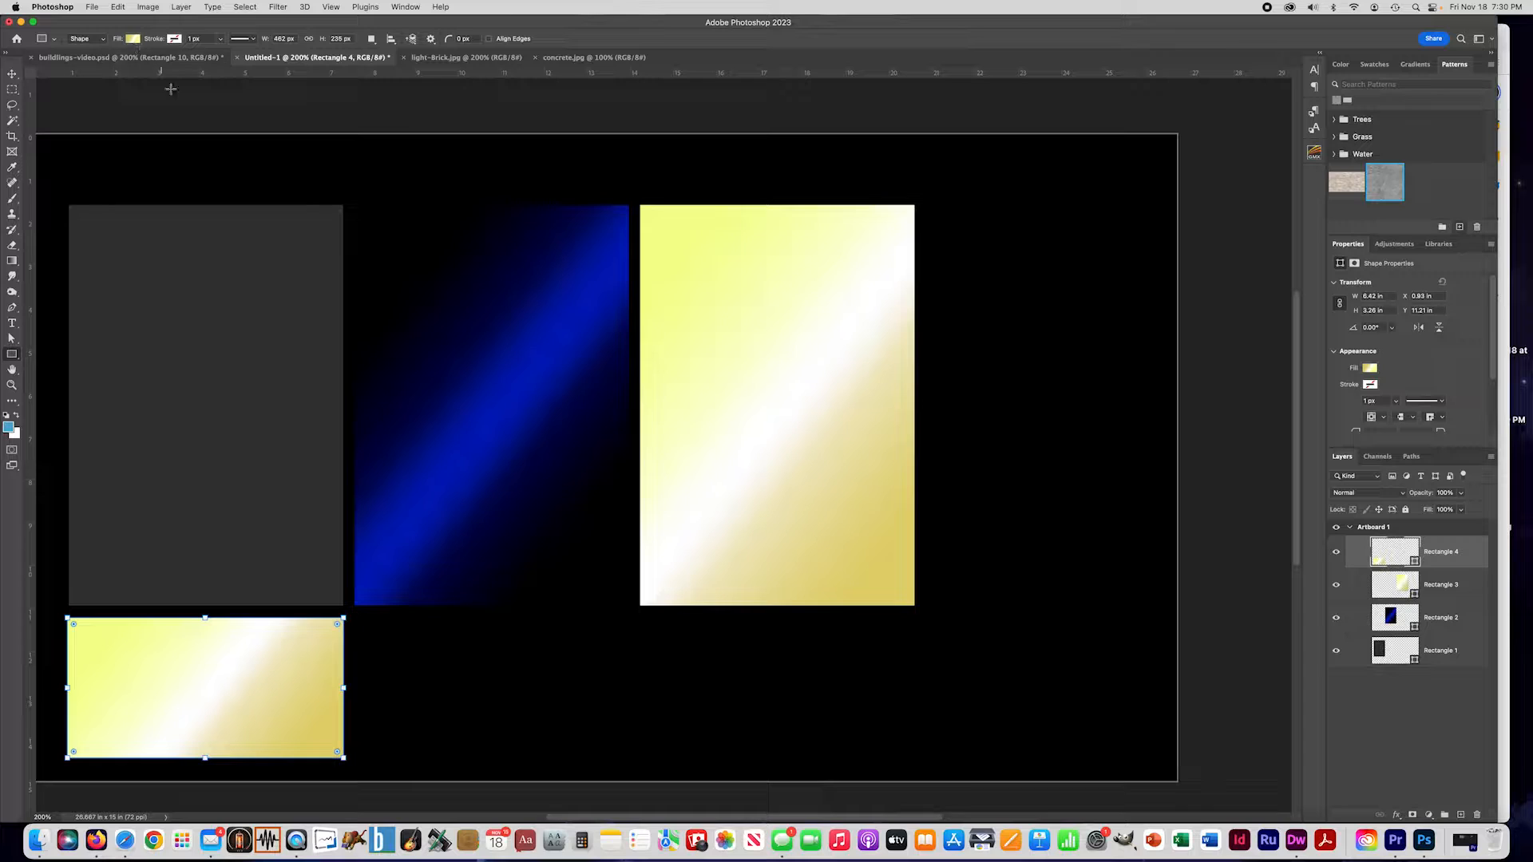
scroll(217, 116, left, 3)
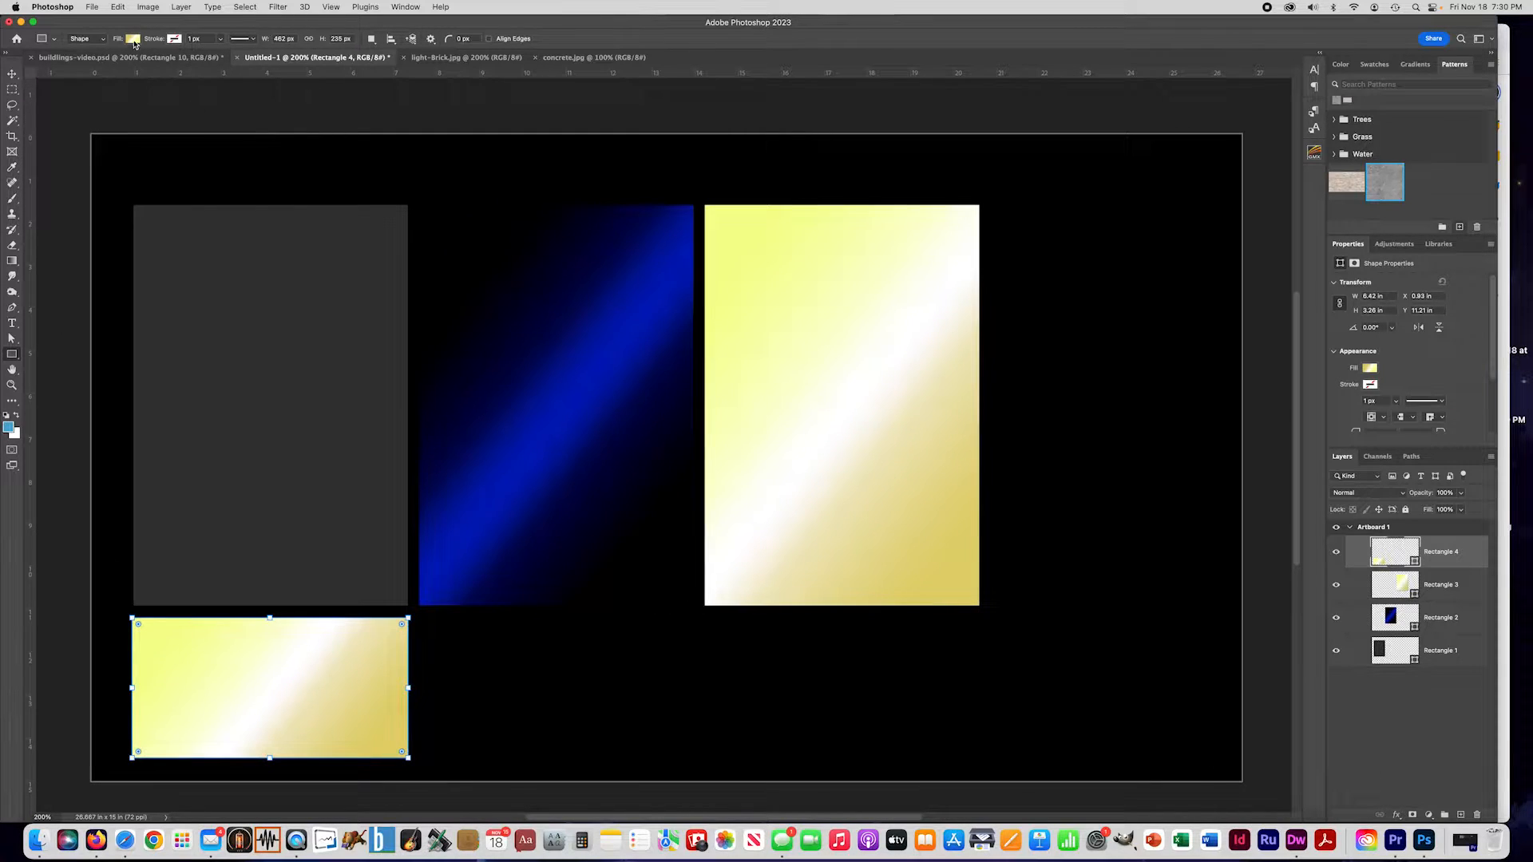
Step: Fill the new lower rectangle with the light brick pattern and set the pattern scale to 34%
click(133, 39)
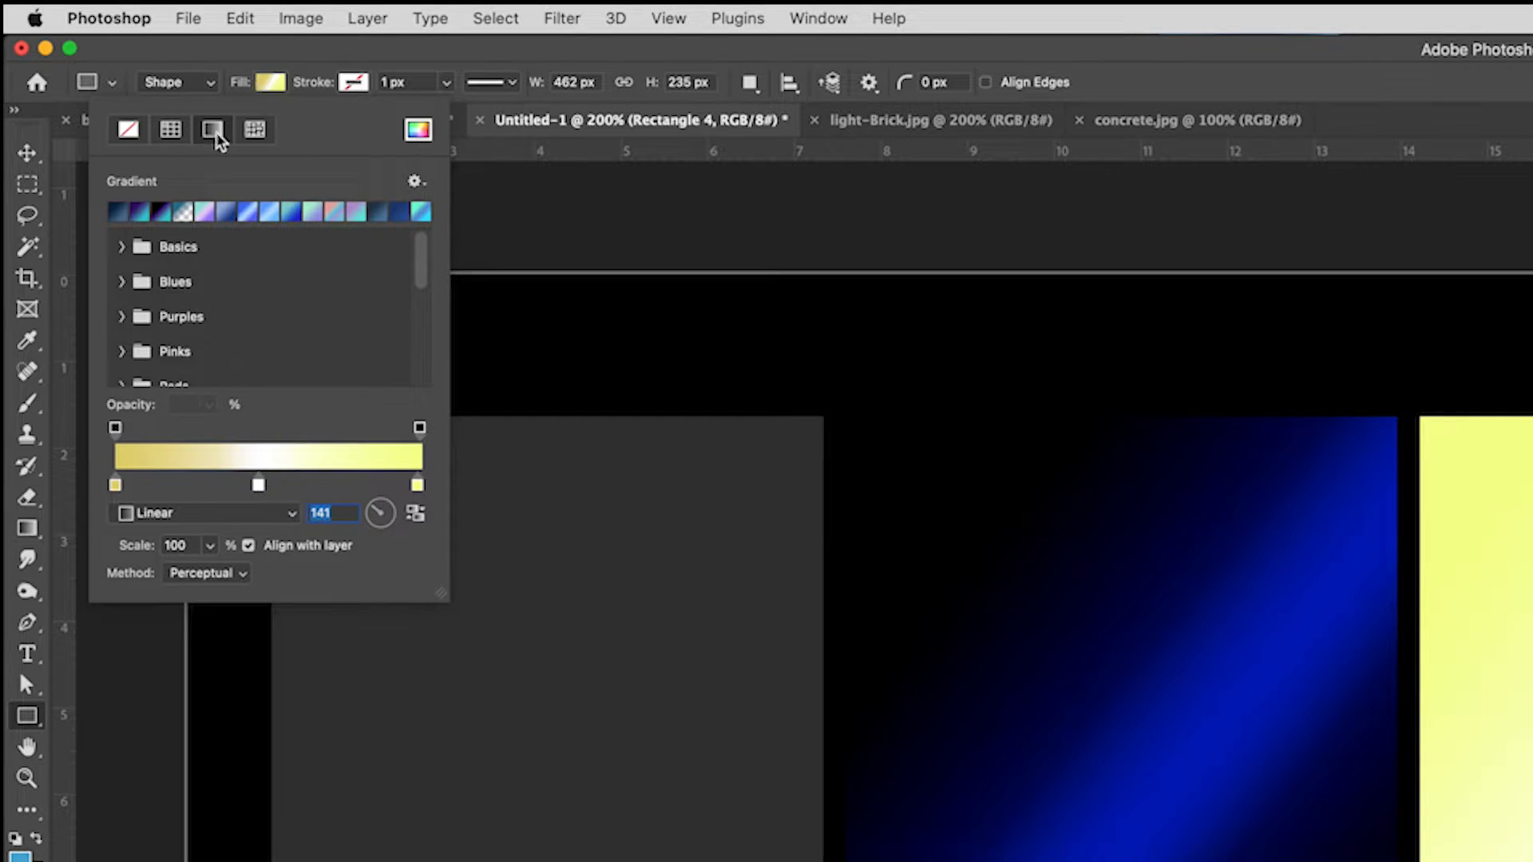
click(259, 136)
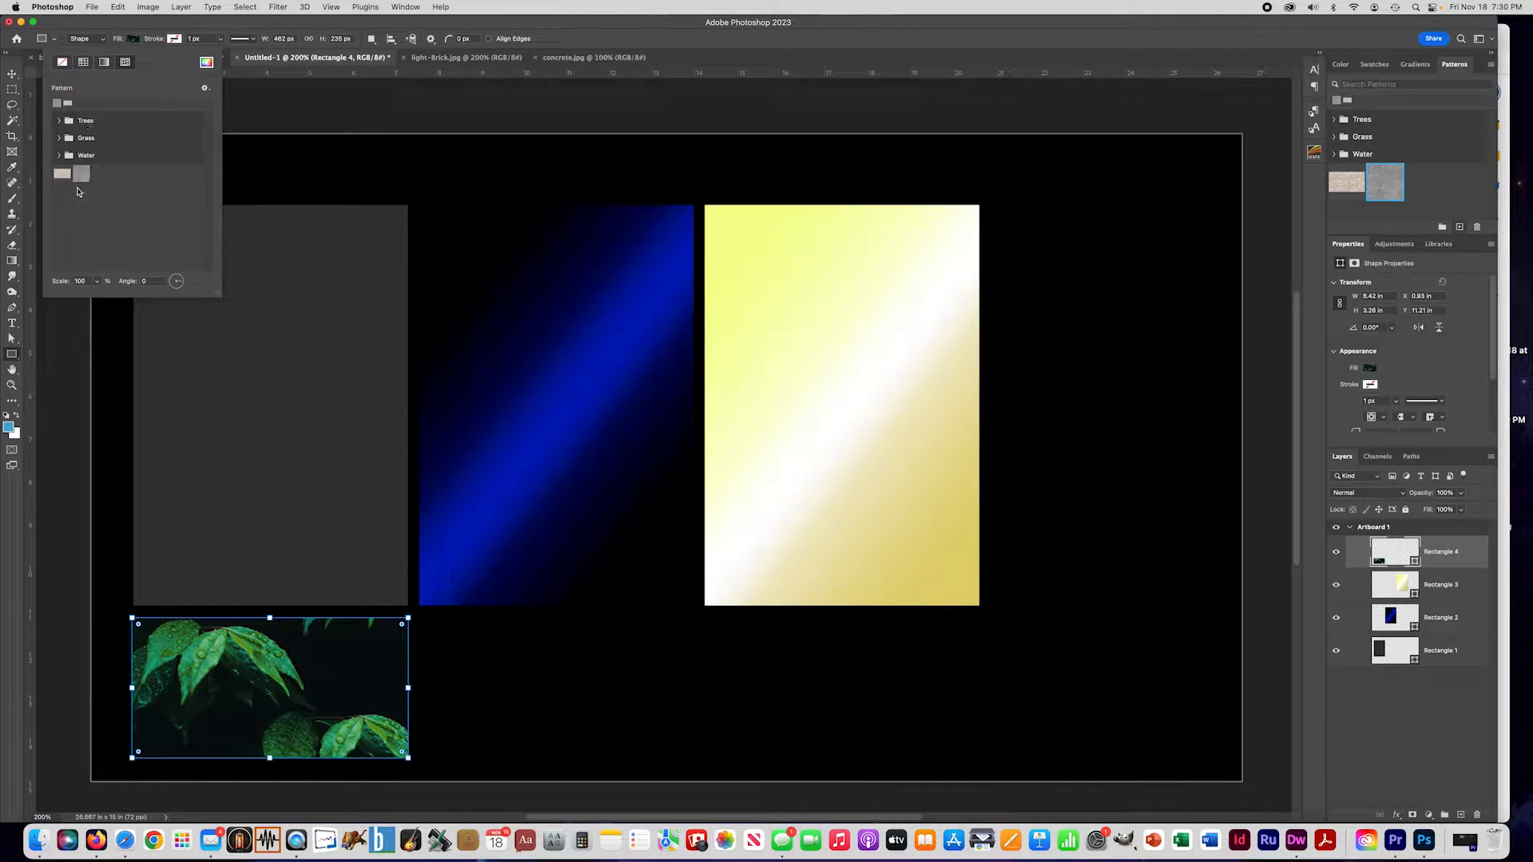
click(59, 177)
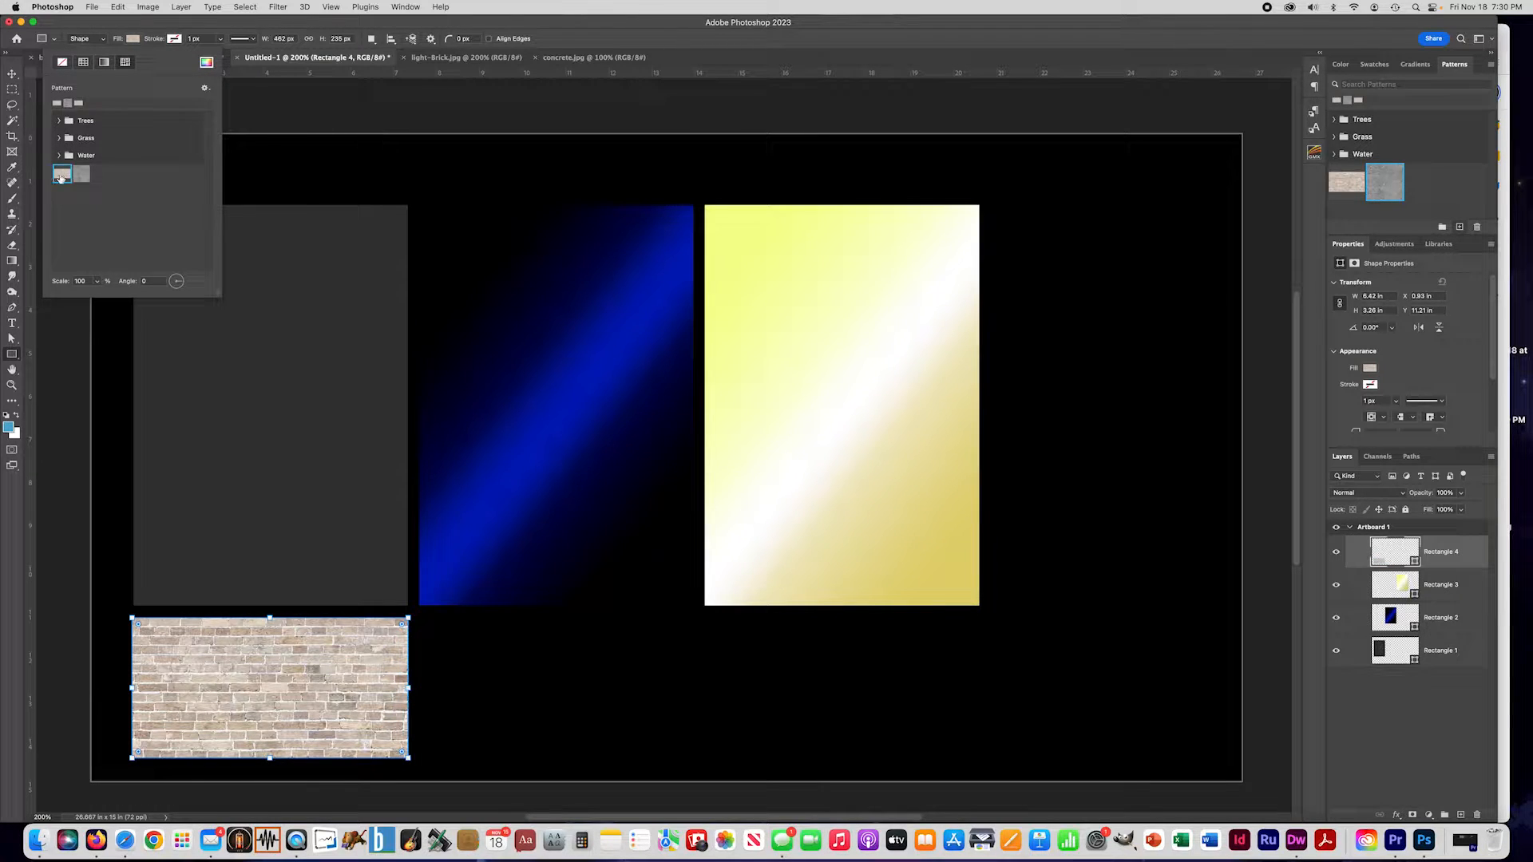
click(98, 282)
drag(98, 298, 93, 296)
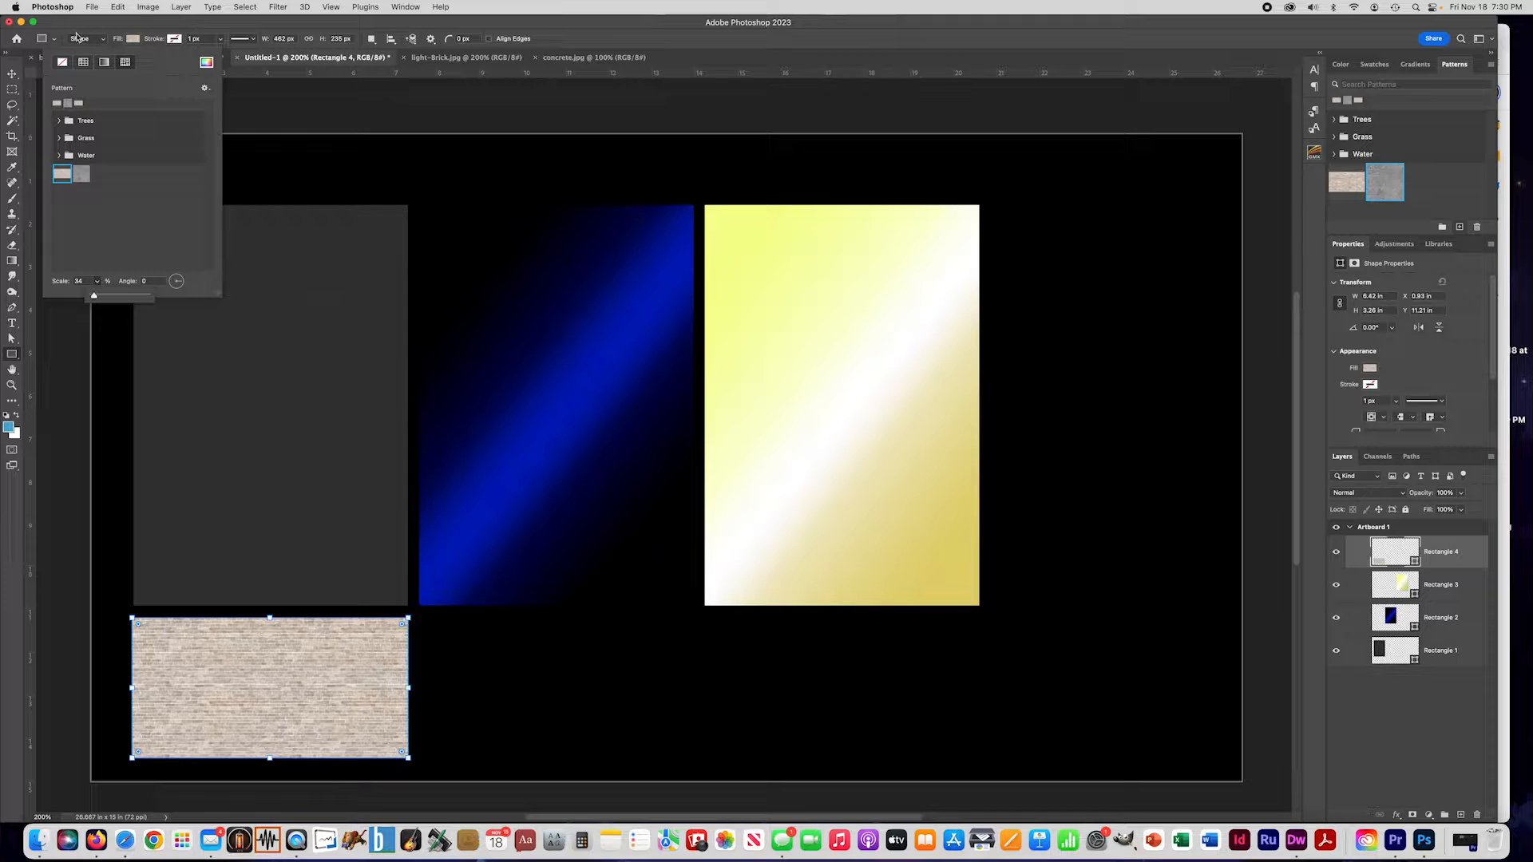
click(8, 348)
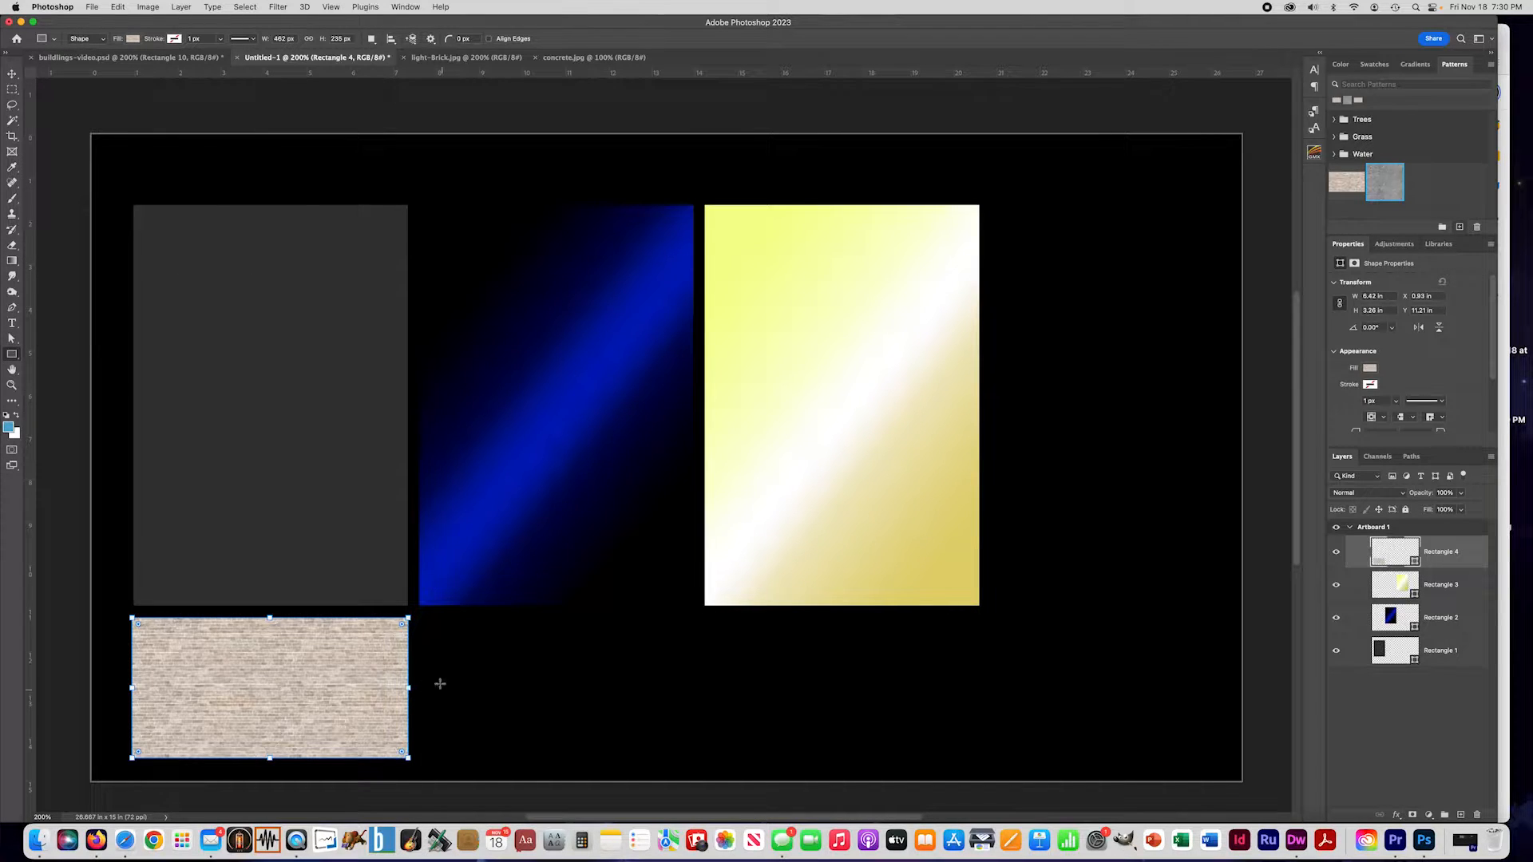
Step: Draw a rectangle about 458 × 233 px beside the brick rectangle, below the blue gradient one, and fill it with the concrete pattern
drag(424, 619, 699, 758)
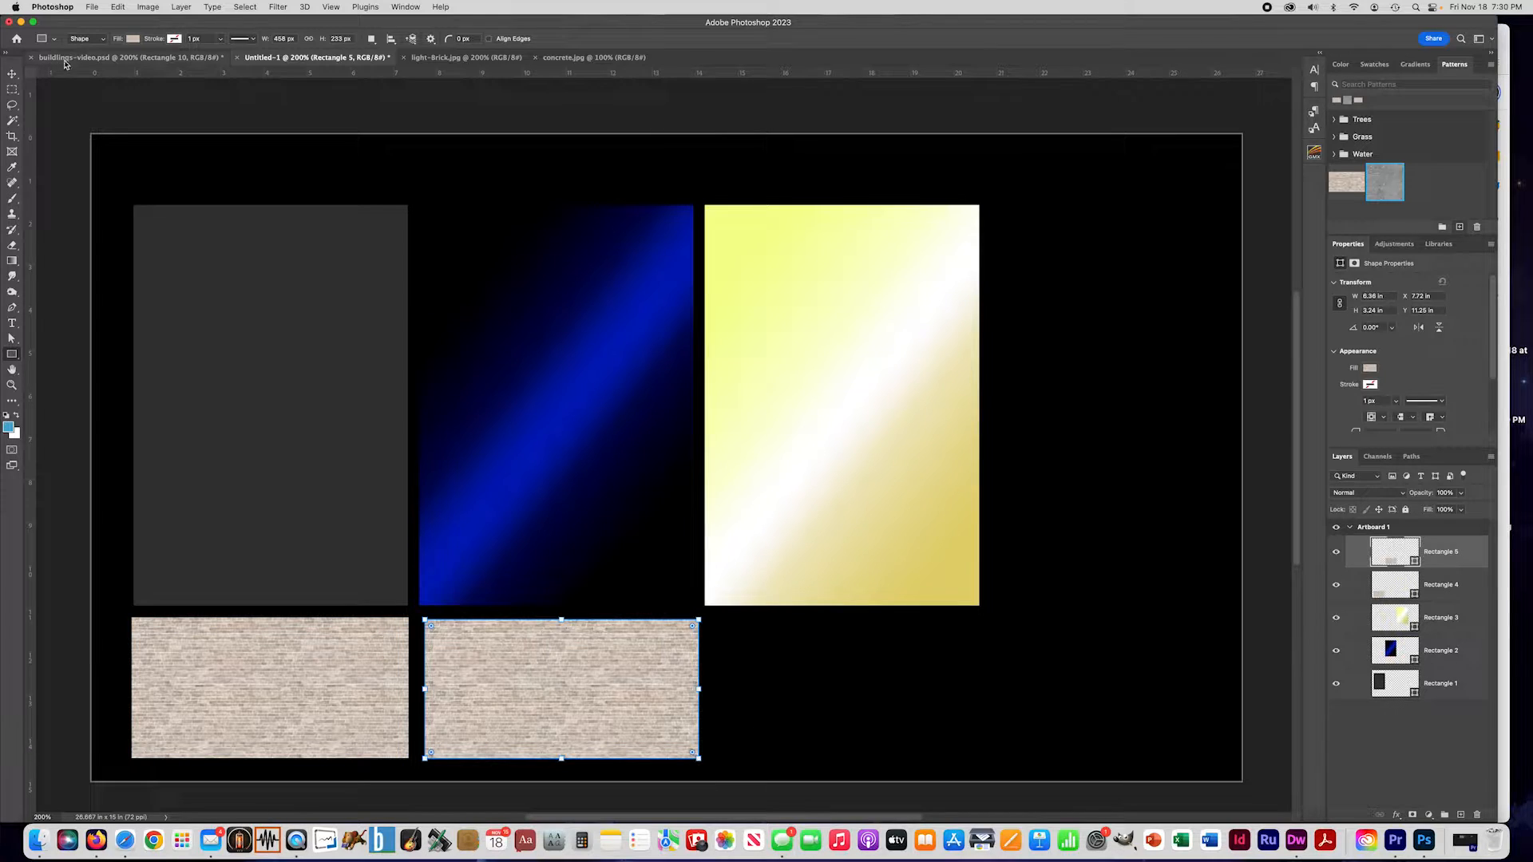
click(133, 38)
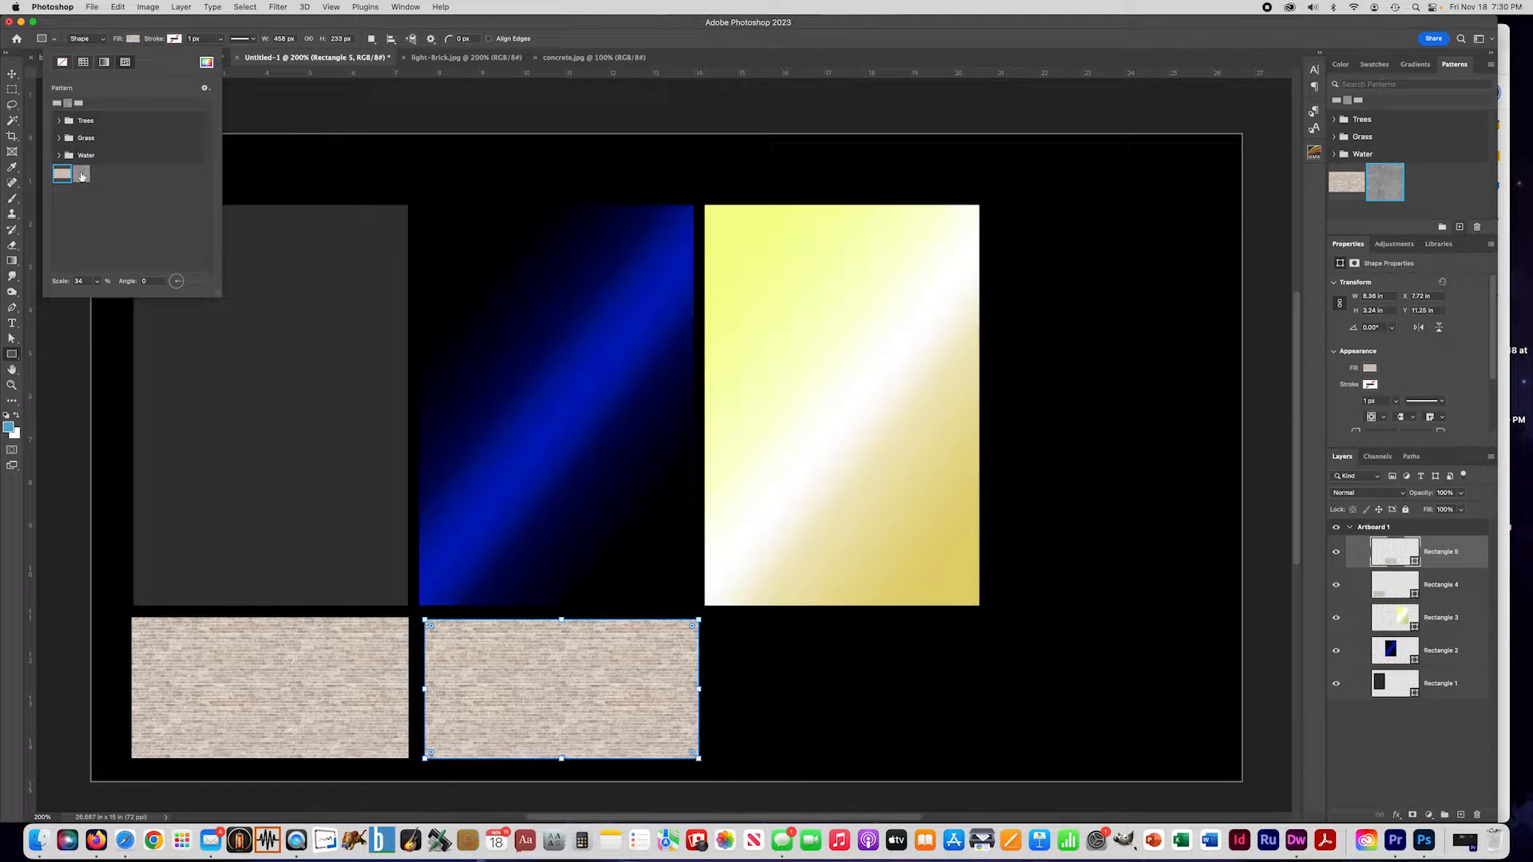
click(81, 175)
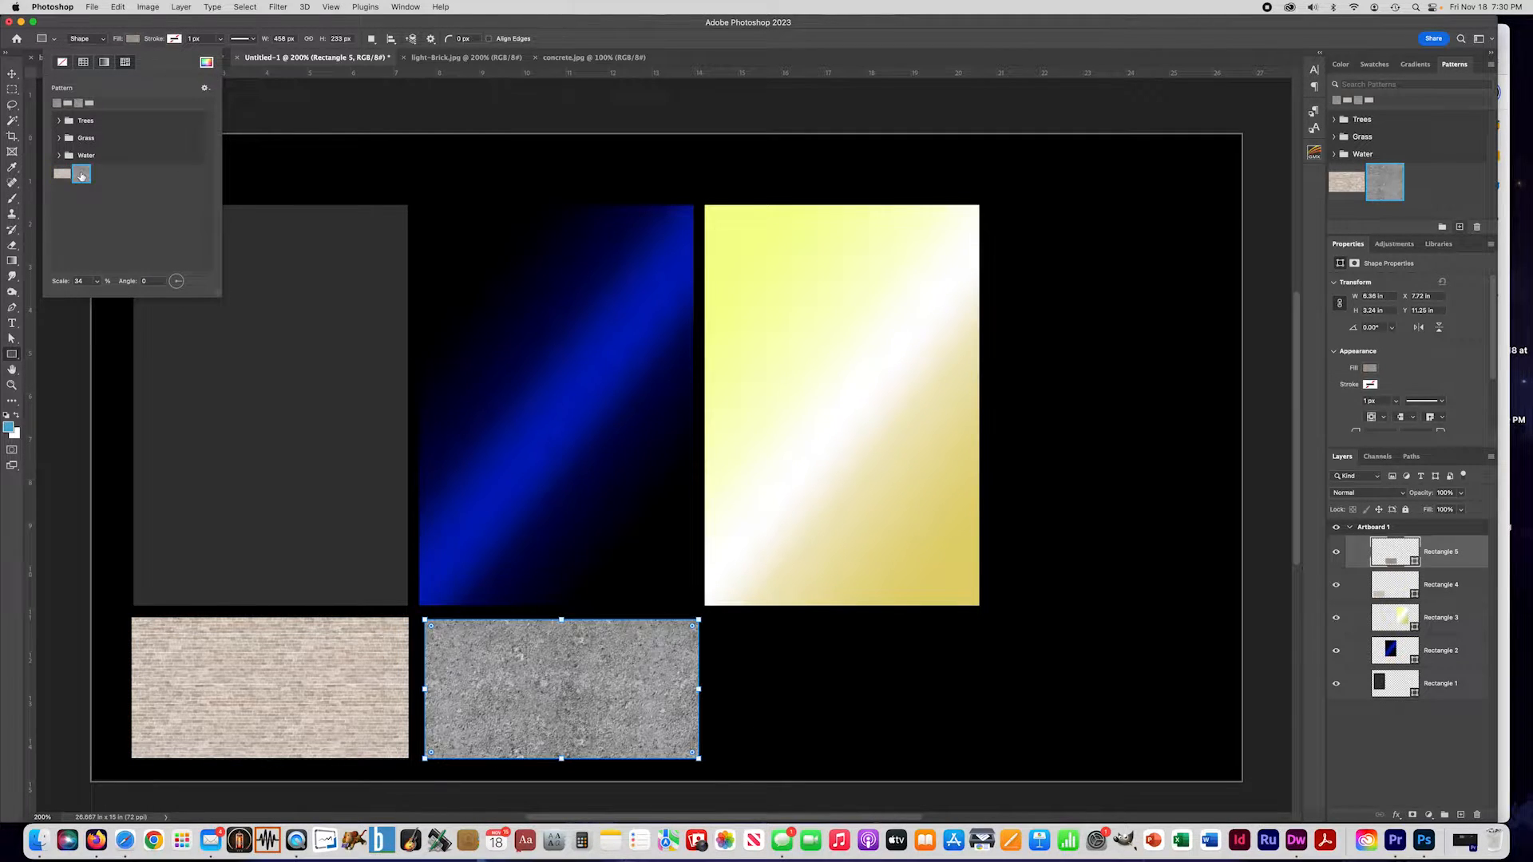
Step: Set the concrete pattern's scale to 23%
click(96, 281)
drag(97, 298, 97, 298)
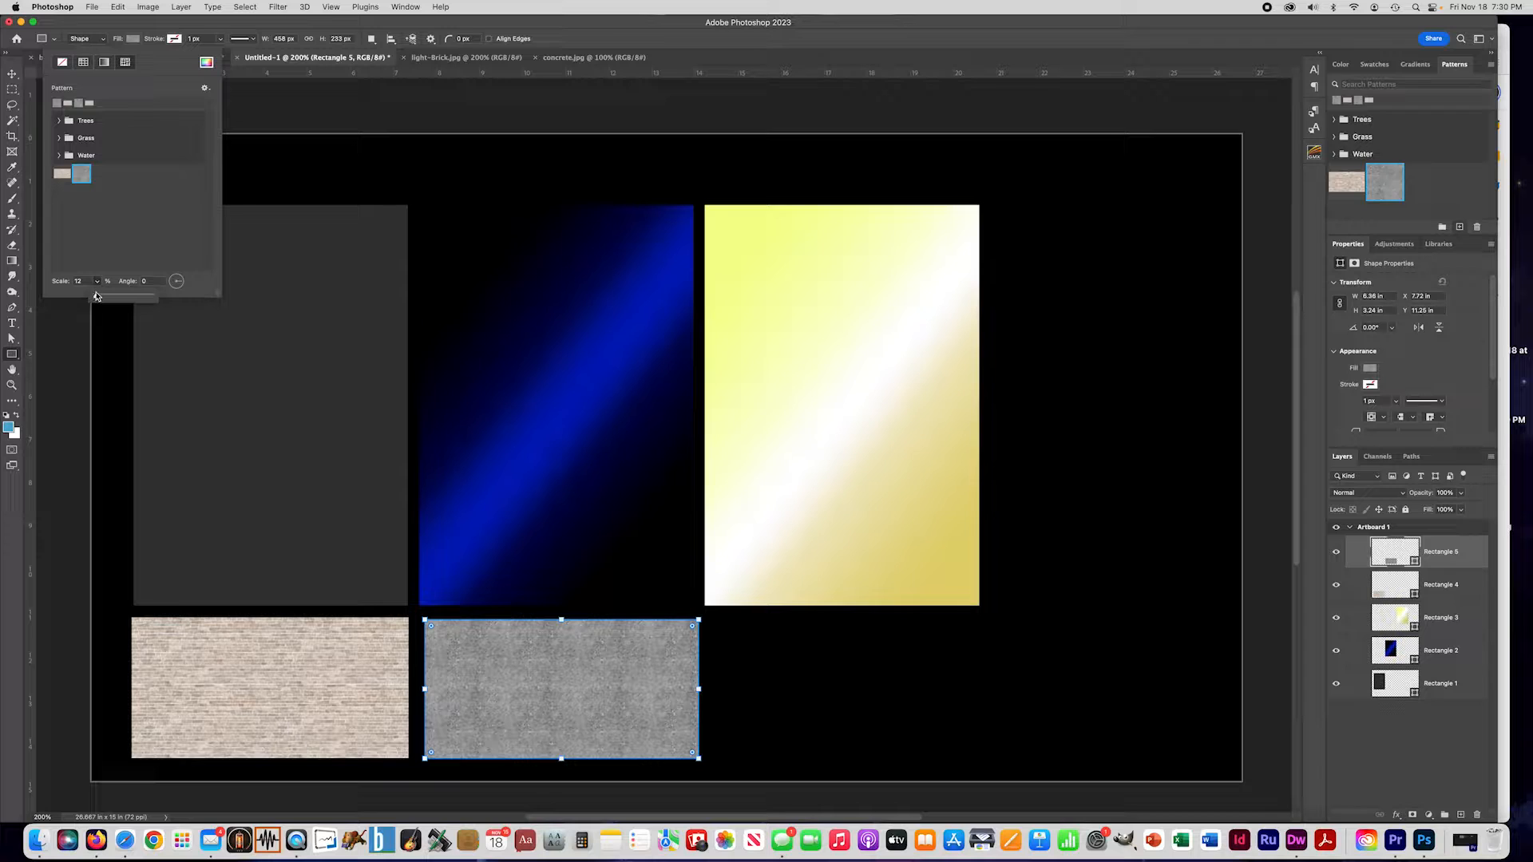
drag(96, 297, 98, 298)
drag(98, 299, 99, 299)
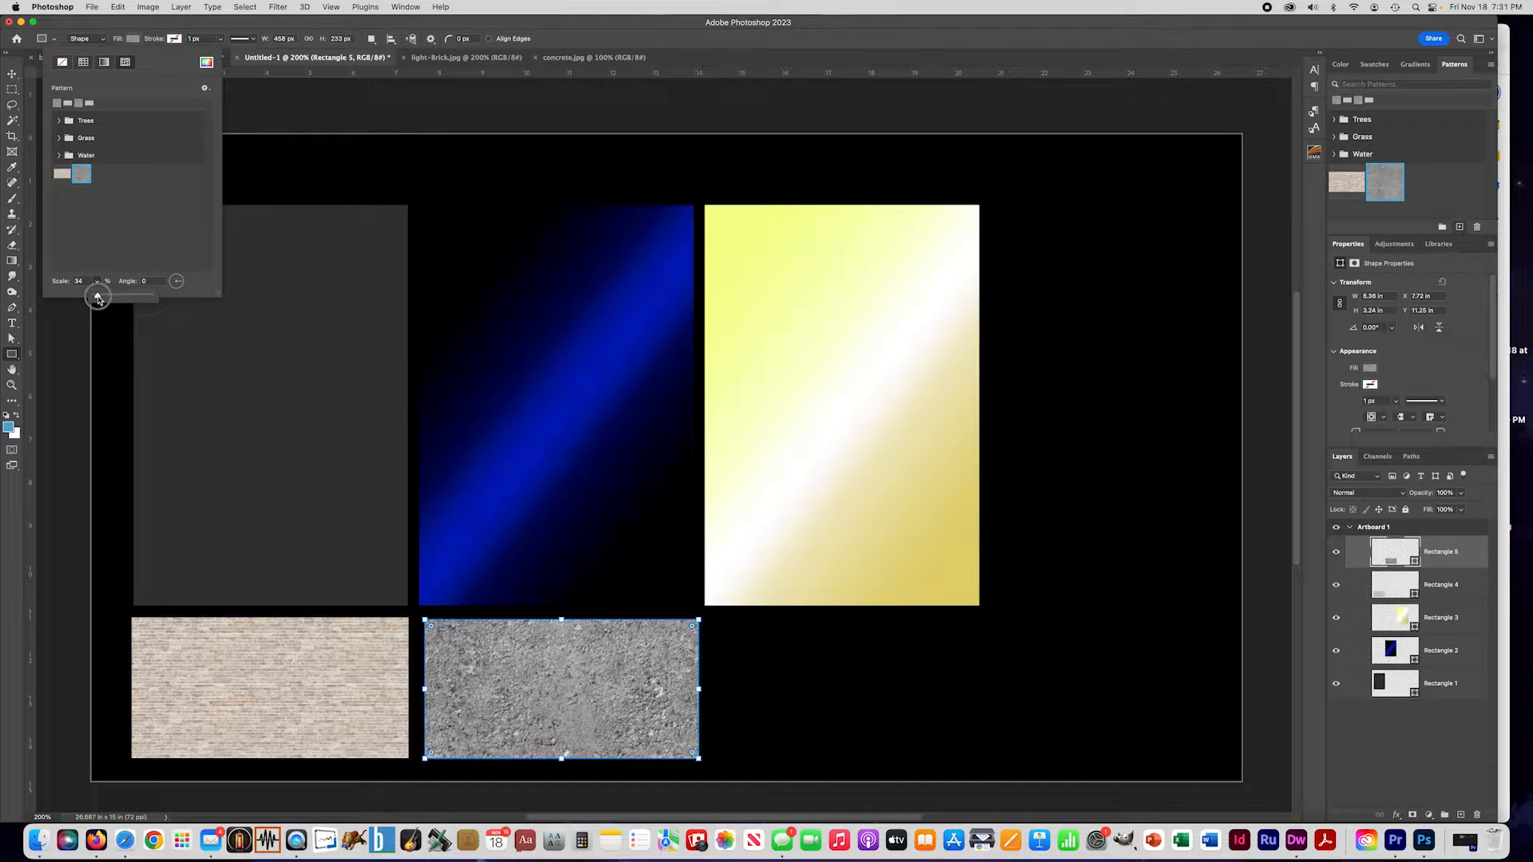
drag(98, 300, 97, 299)
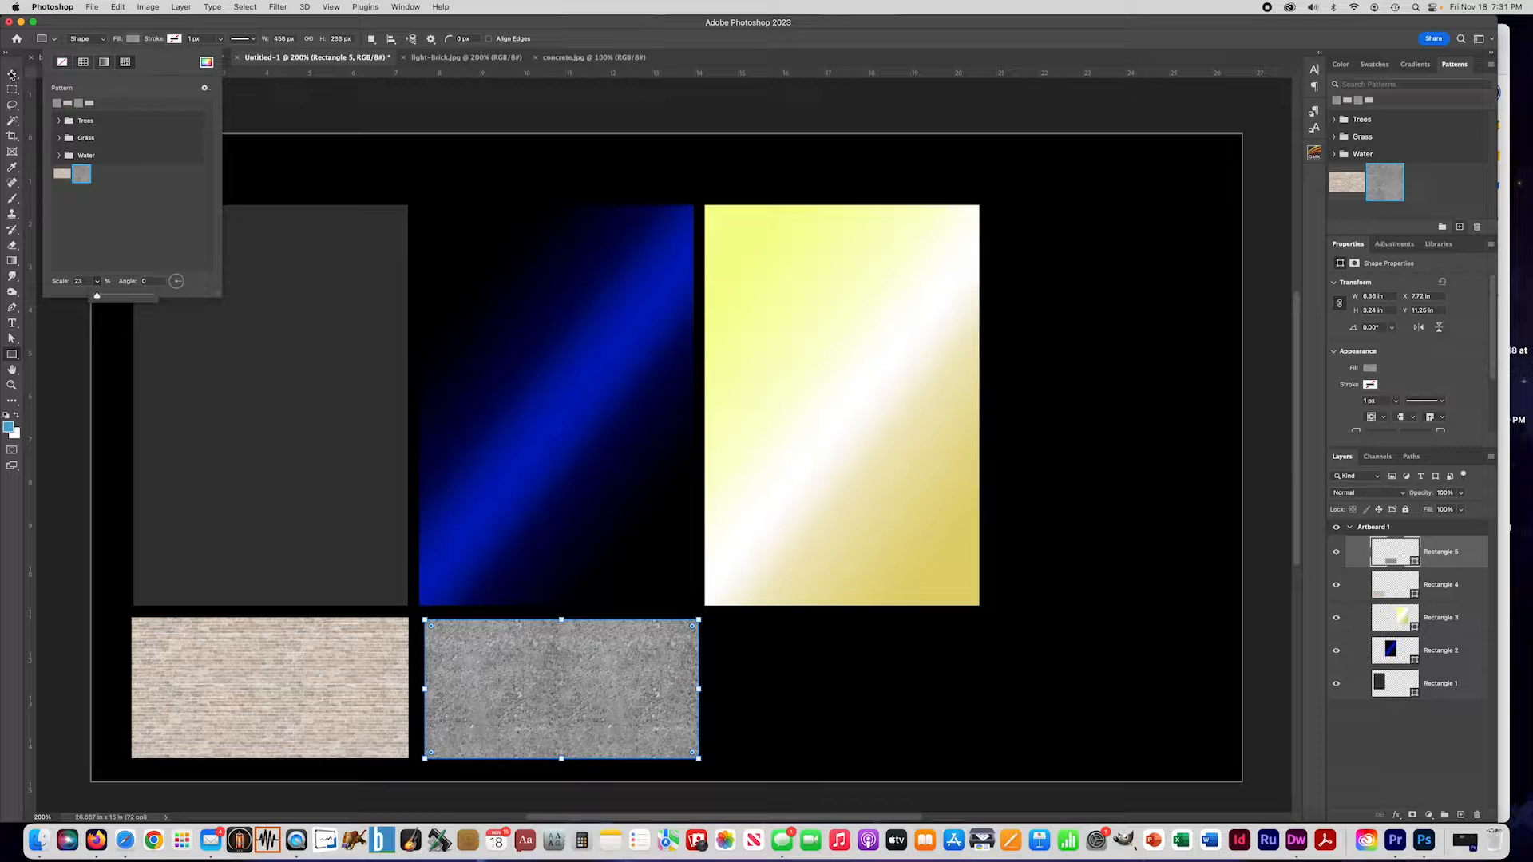
Step: Move the blue gradient rectangle onto the dark gray one and shrink it to about 5.79 × 8.61 in, leaving an even gray frame
click(12, 74)
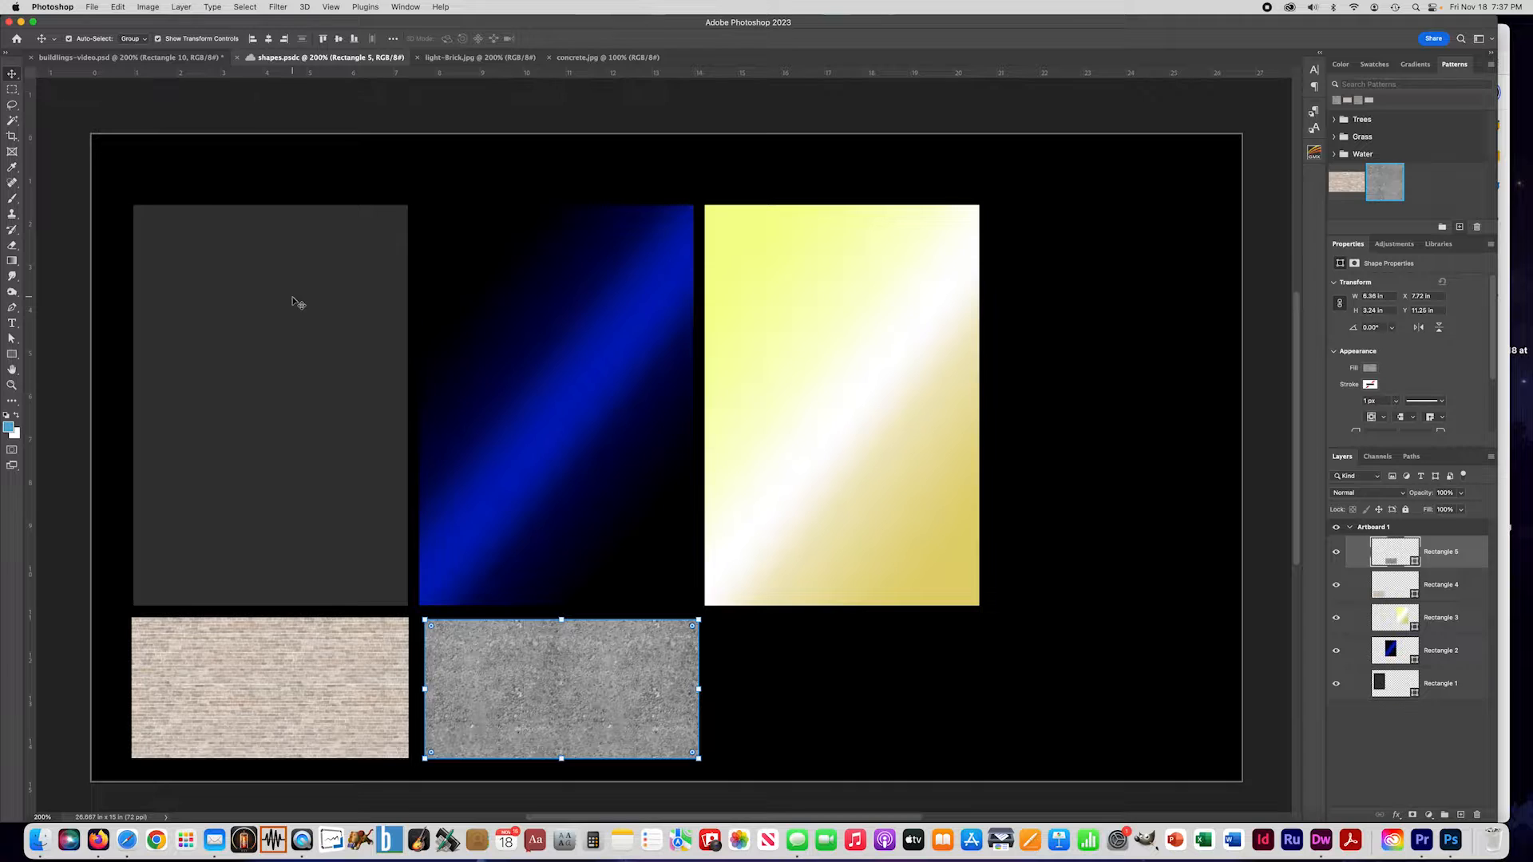
click(279, 352)
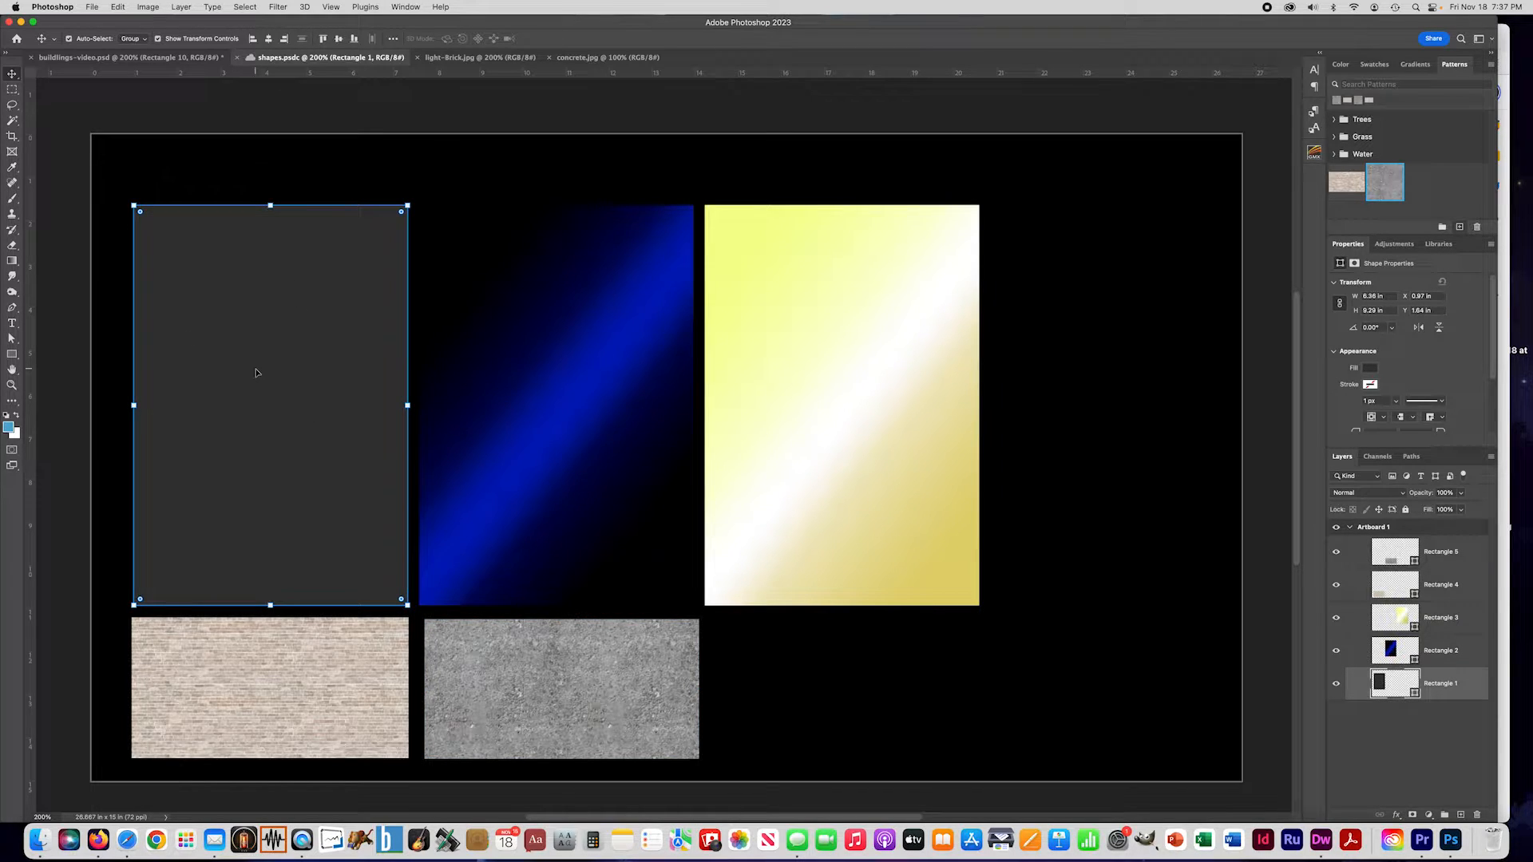
click(540, 360)
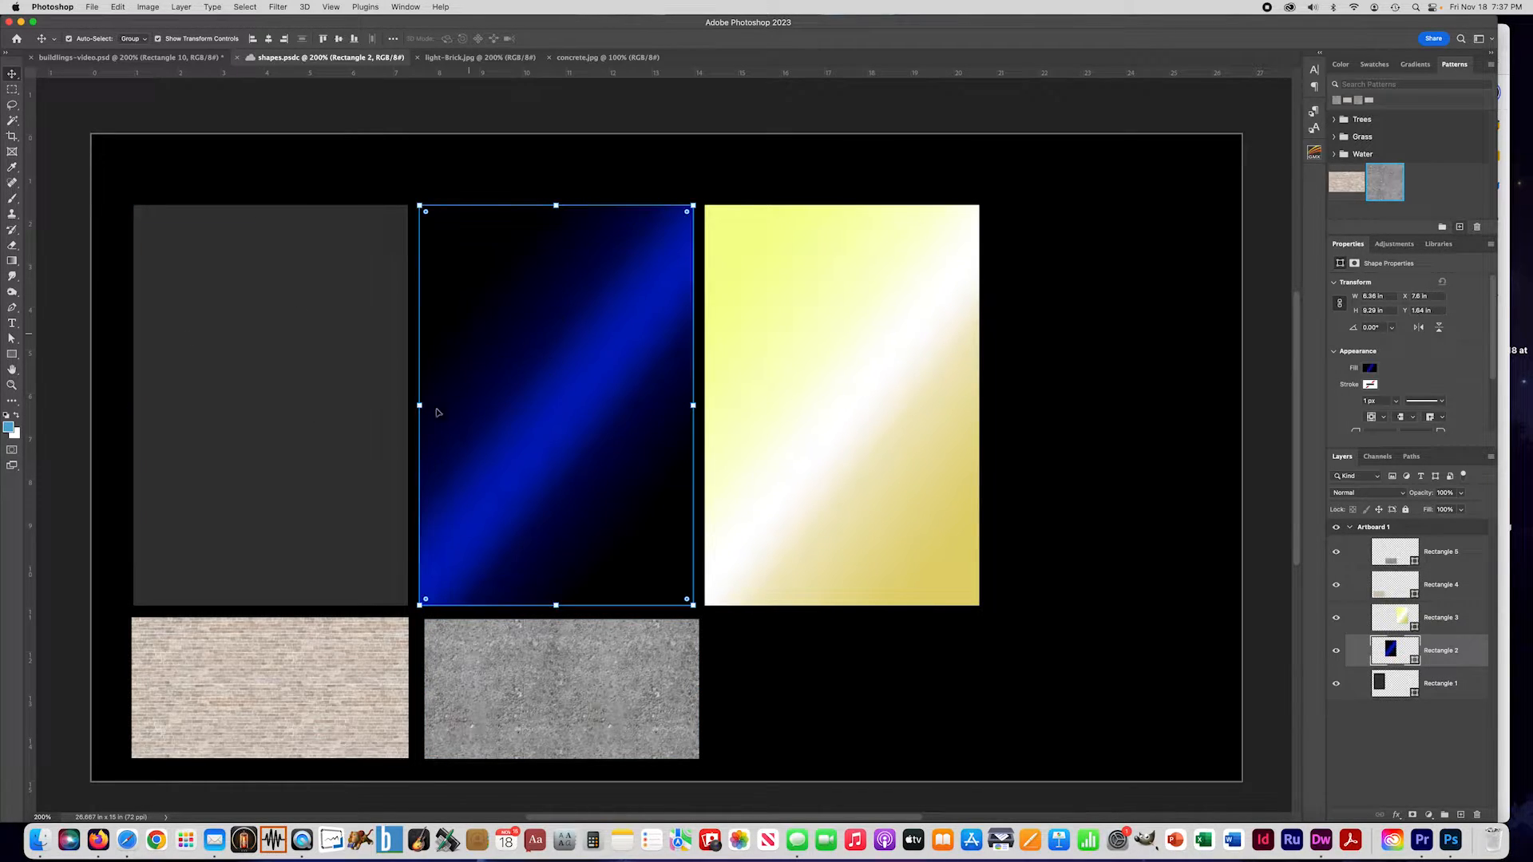
drag(569, 359, 295, 365)
drag(418, 617, 393, 596)
mouse_move(399, 404)
mouse_down()
mouse_move(328, 386)
mouse_move(397, 415)
mouse_up()
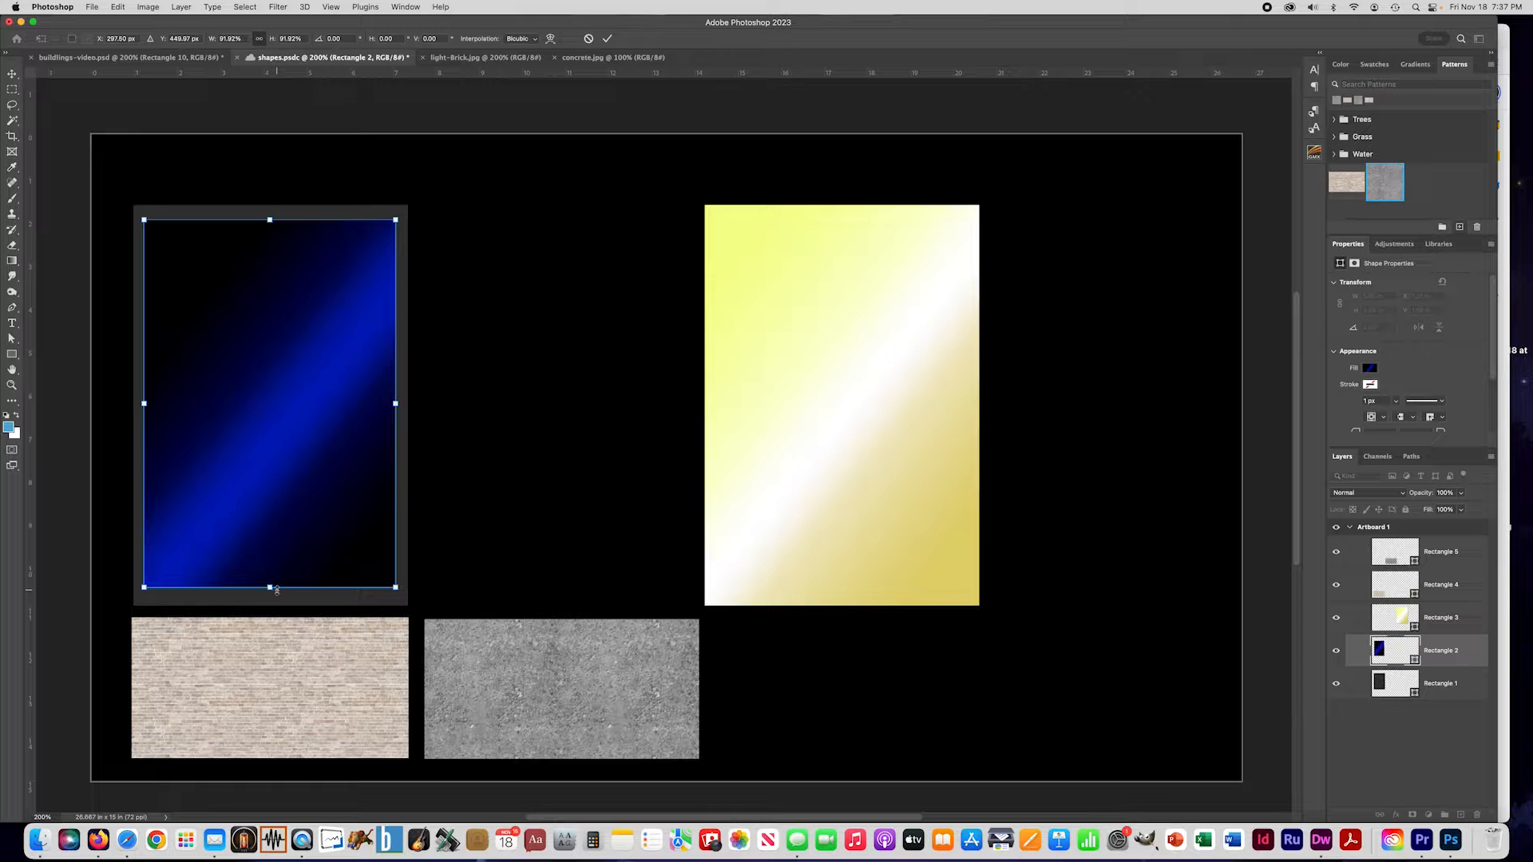
mouse_move(269, 588)
mouse_down()
mouse_move(271, 560)
mouse_move(272, 591)
mouse_up()
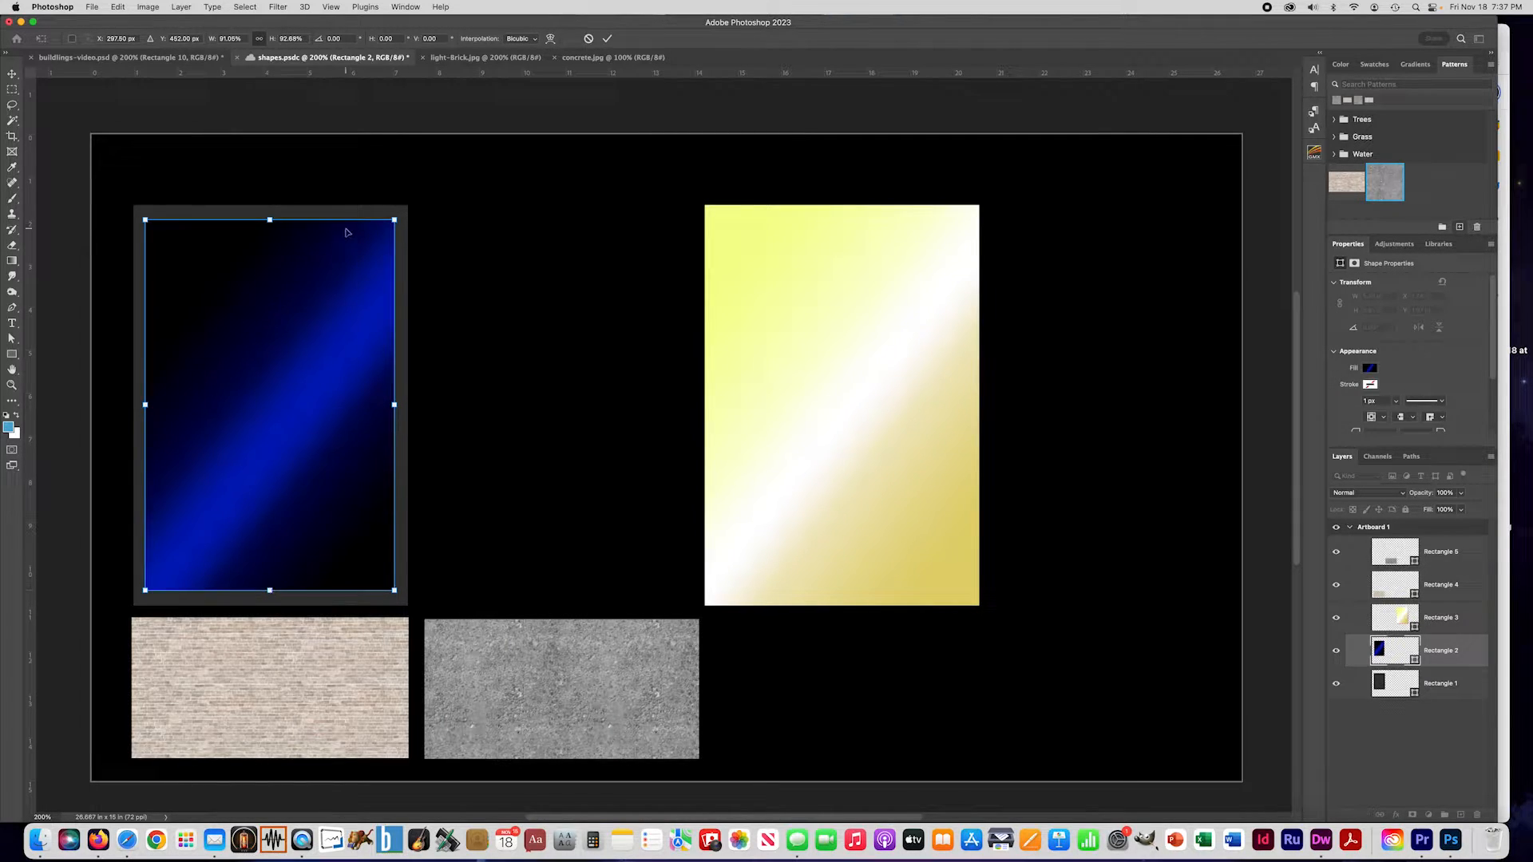
key(Return)
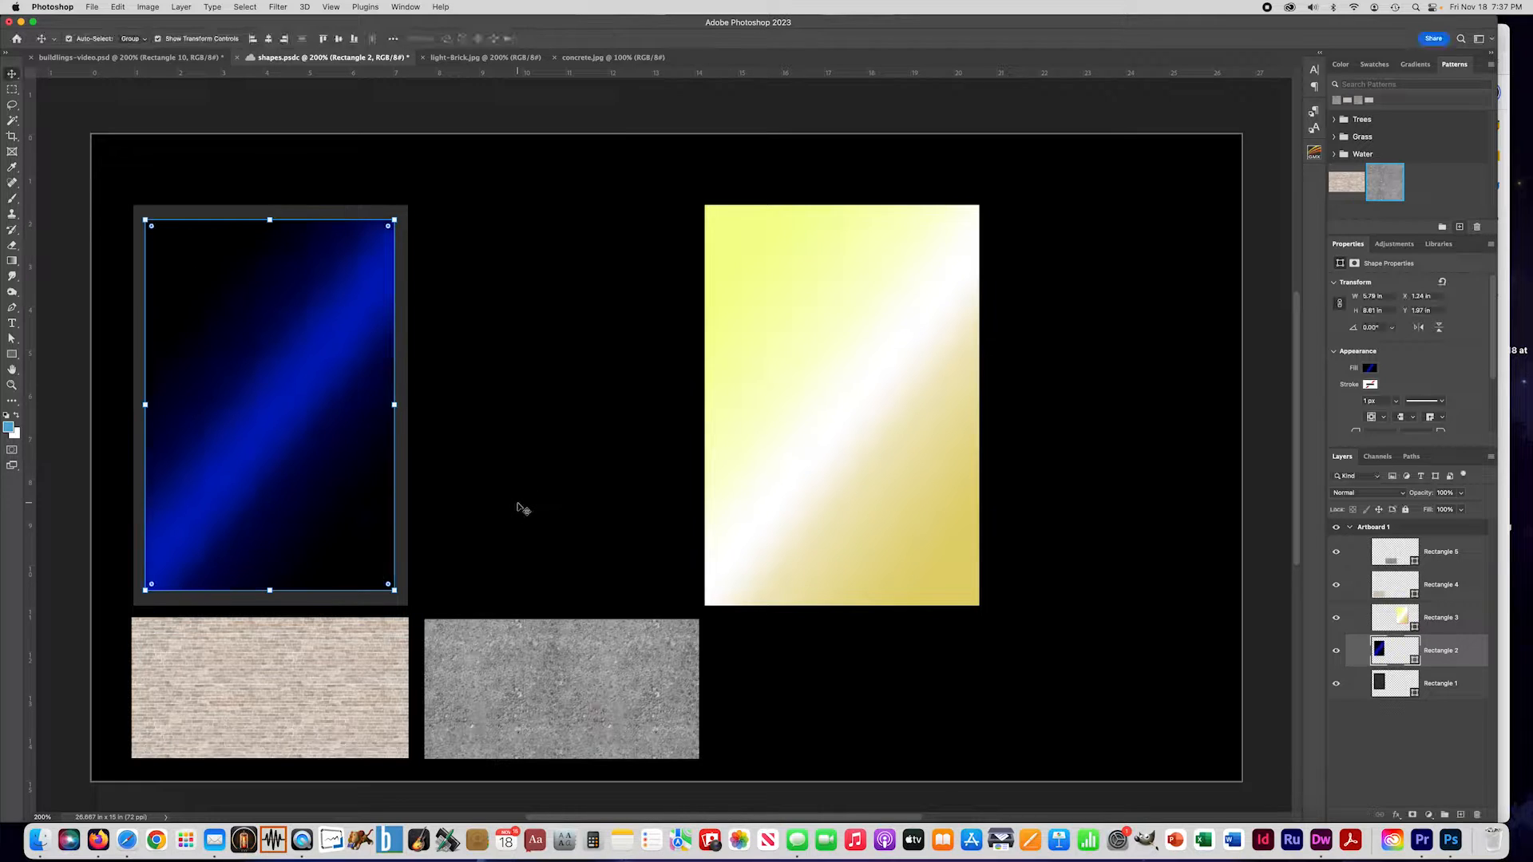
Step: Duplicate the dark gray rectangle's layer and move the copy into the space between the framed blue window and the yellow rectangle
key(super+t)
click(1444, 691)
key(super+j)
key(super+t)
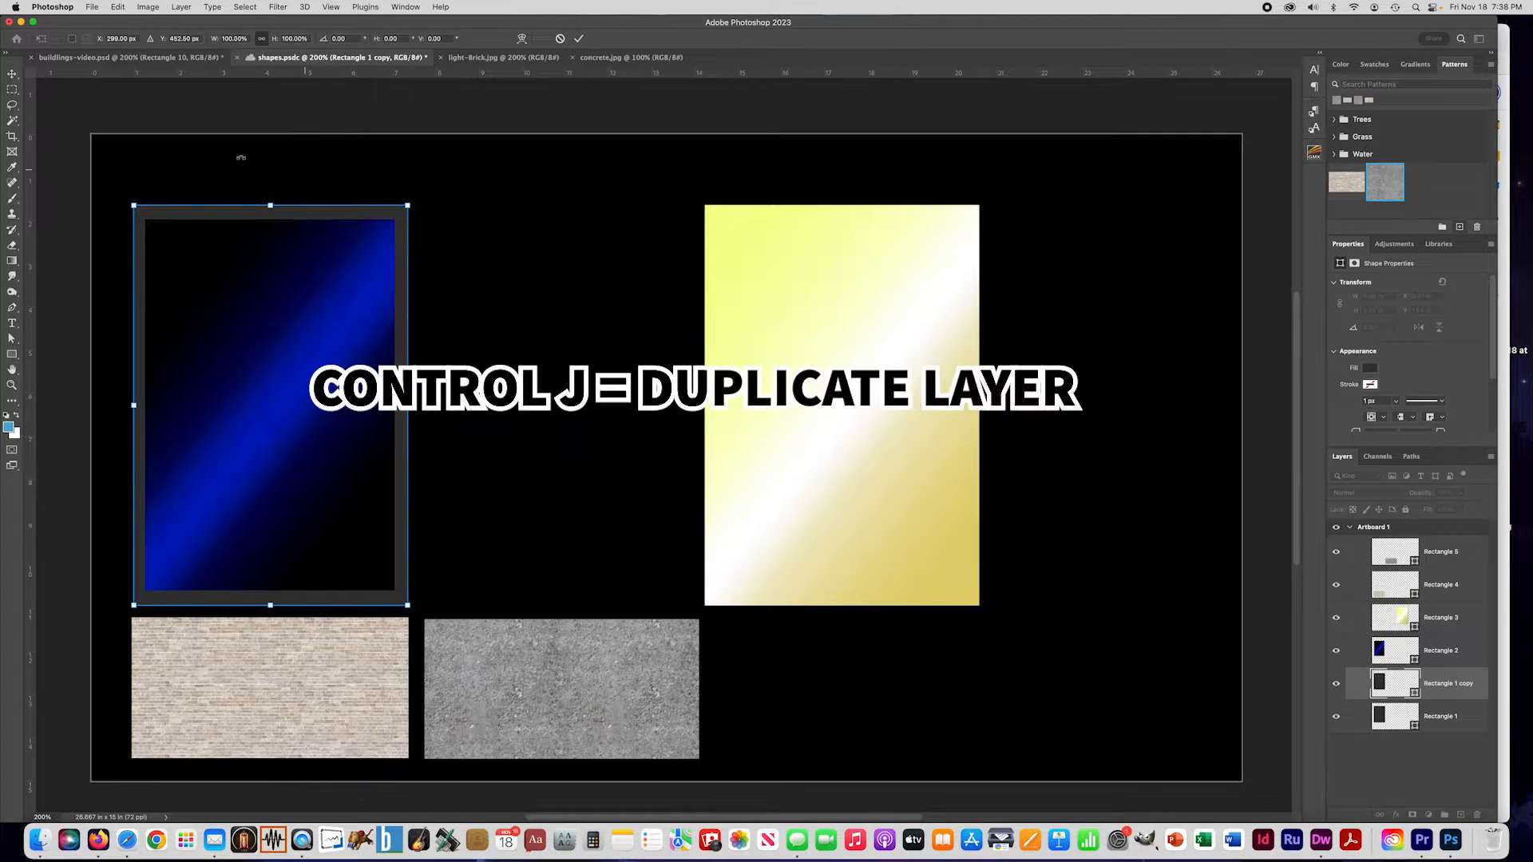
click(11, 73)
drag(403, 285, 725, 295)
Step: Move the yellow gradient rectangle onto the dark gray copy and shrink it to about 5.81 × 8.67 in, leaving an even gray frame
click(872, 310)
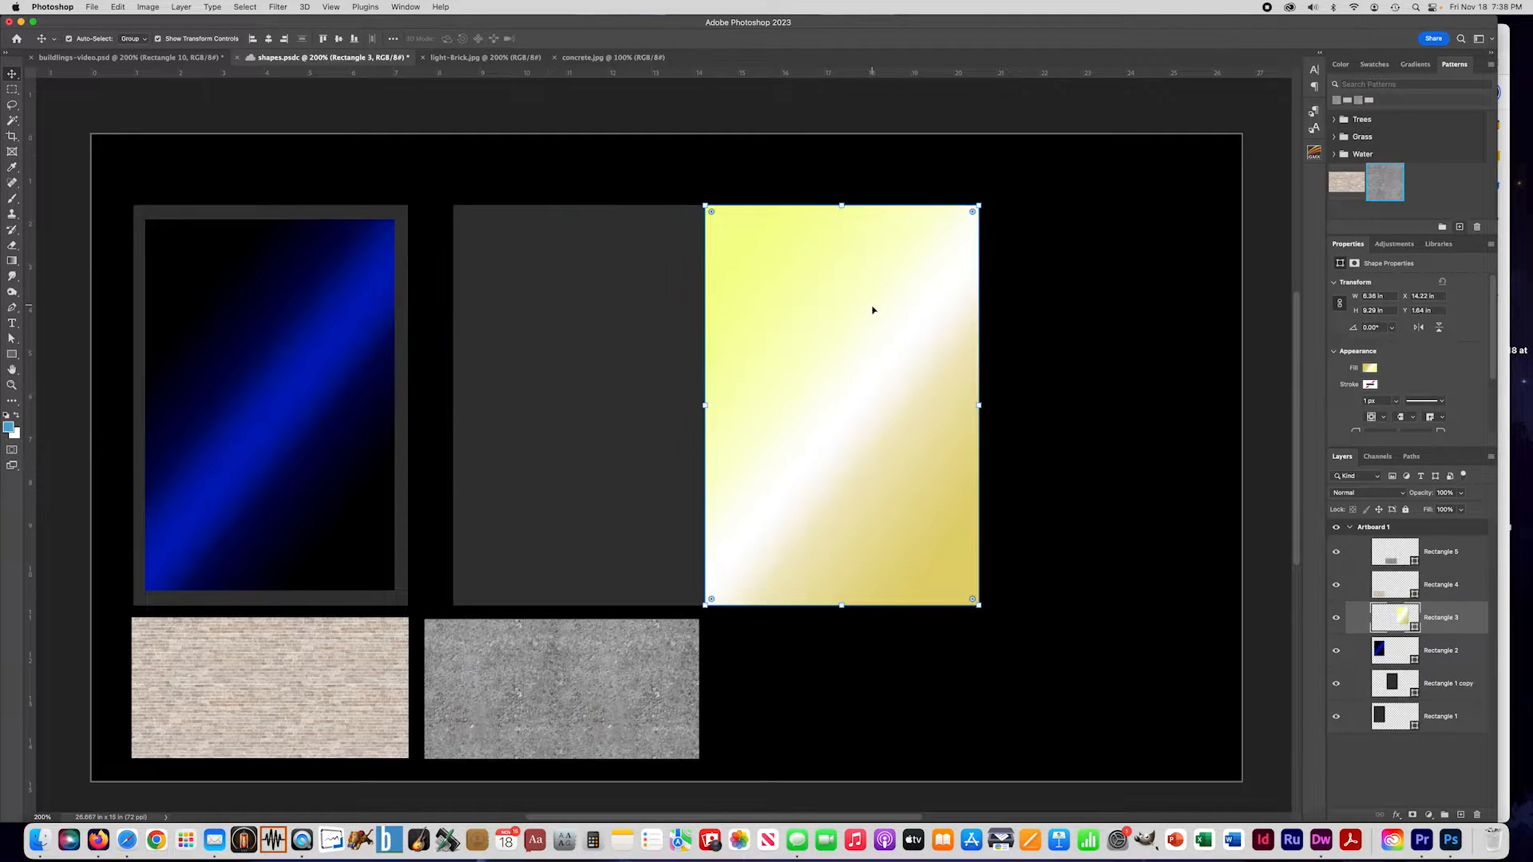
drag(900, 322, 661, 334)
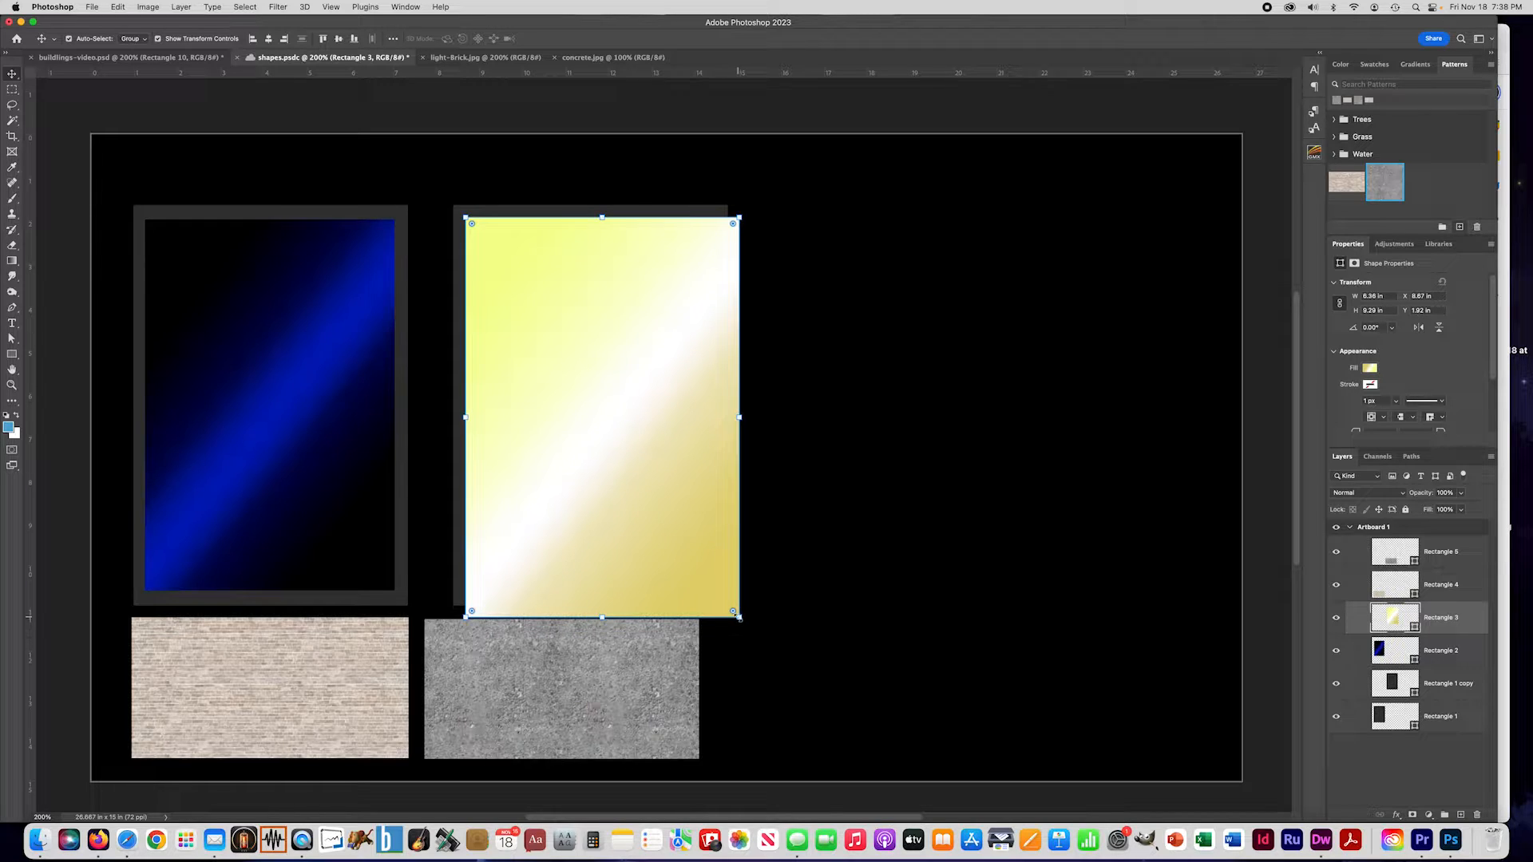
drag(738, 617, 695, 596)
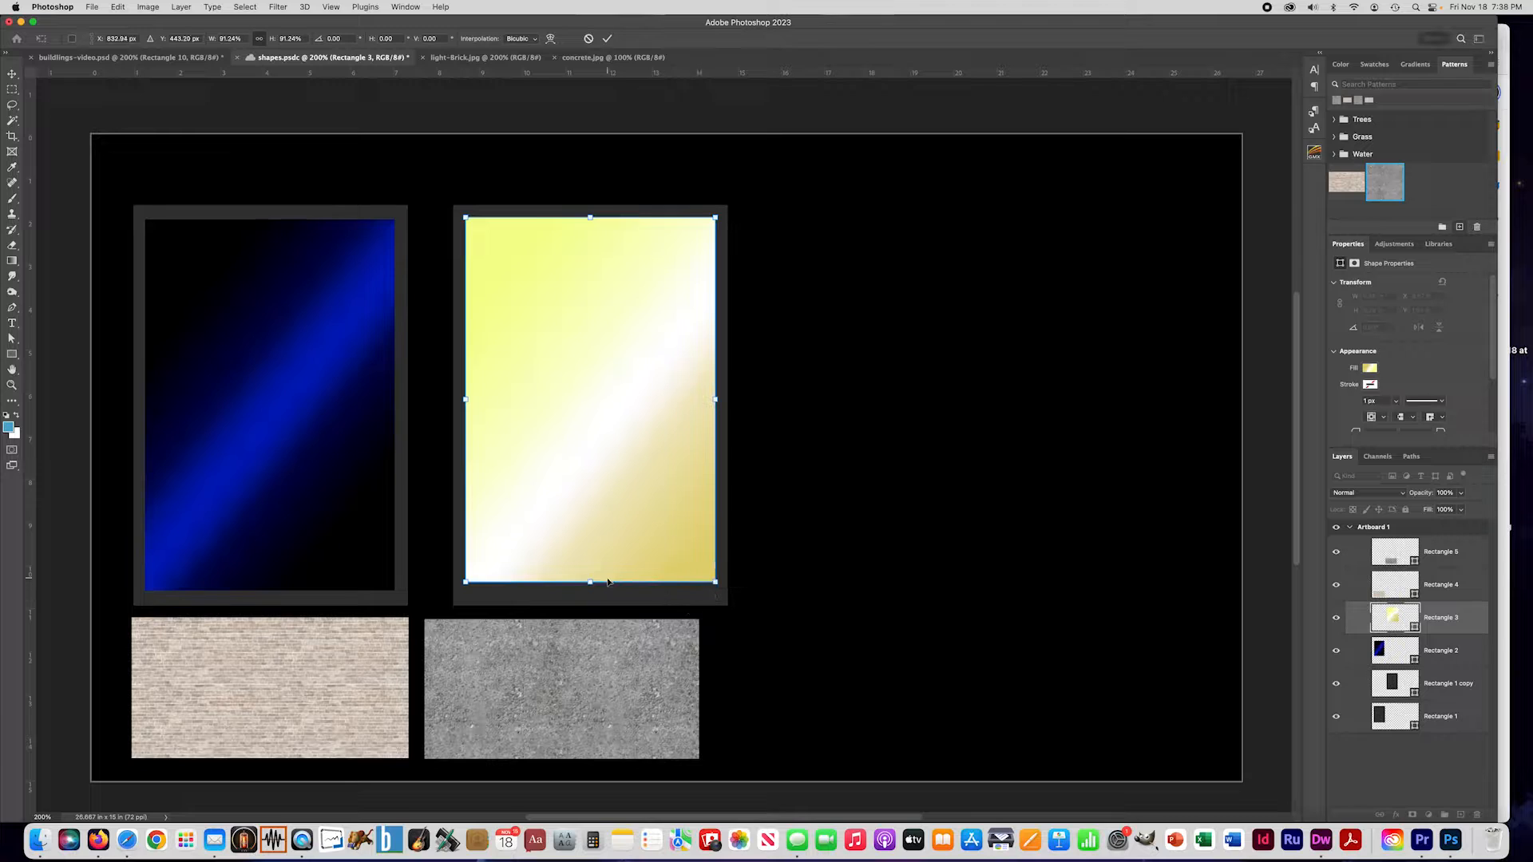
drag(590, 583, 590, 591)
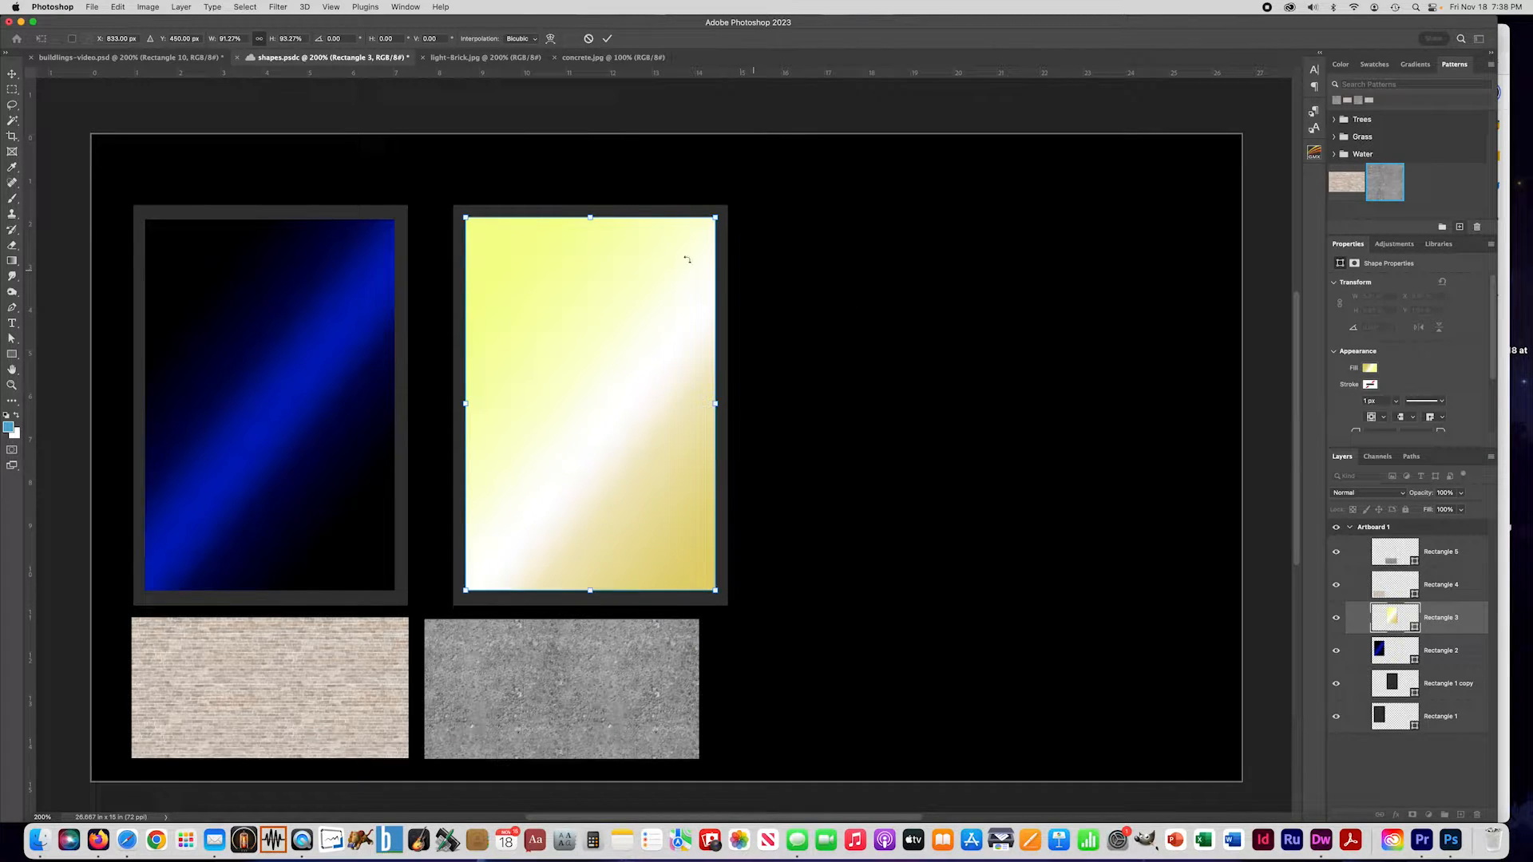
key(Return)
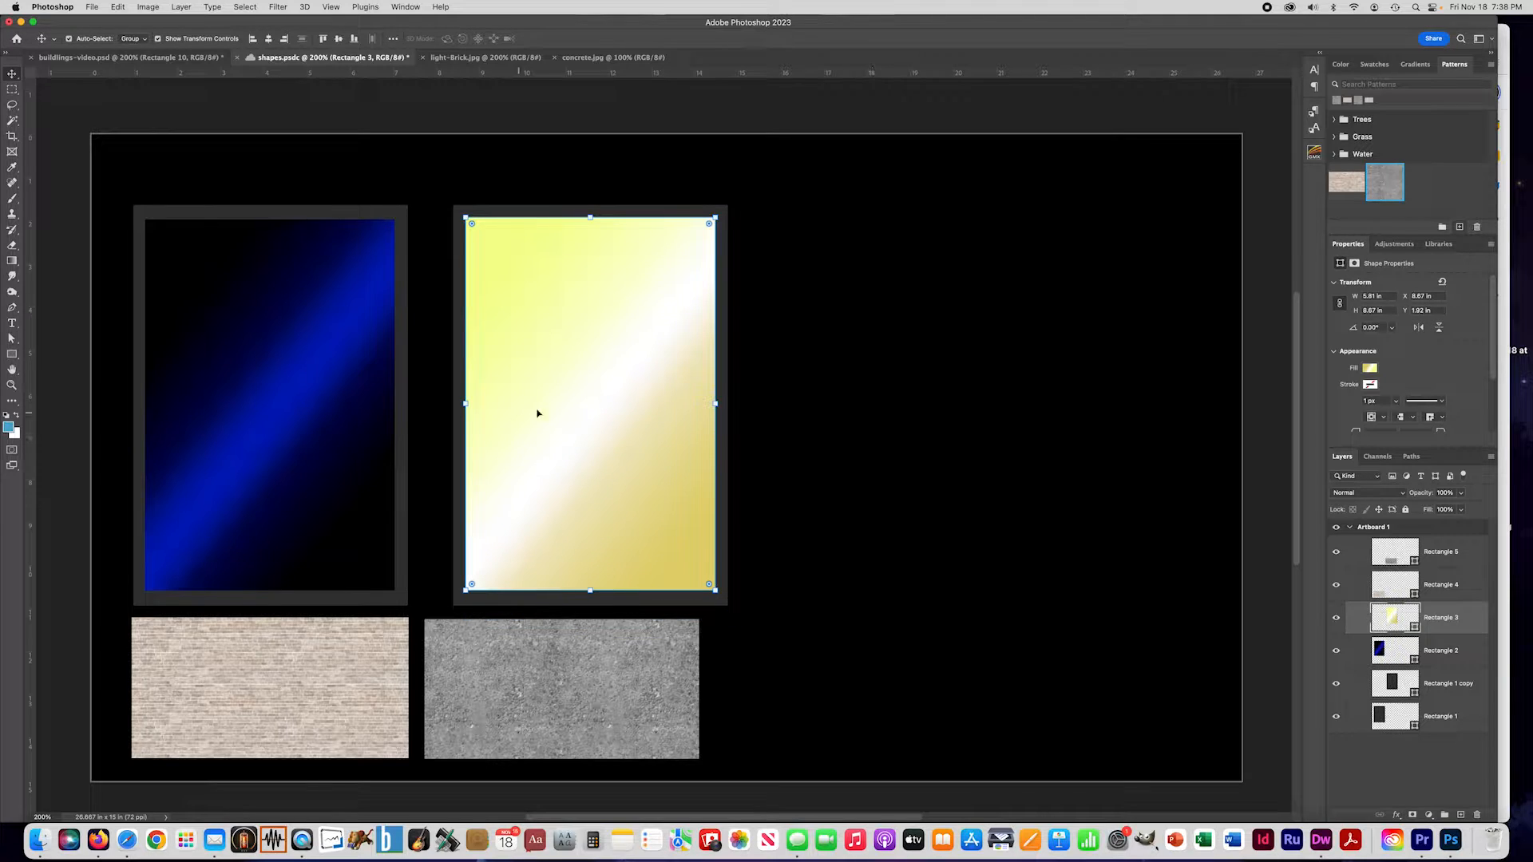
Step: Switch to Firefox to view the Building Shapes presentation's hotel illustration
click(99, 841)
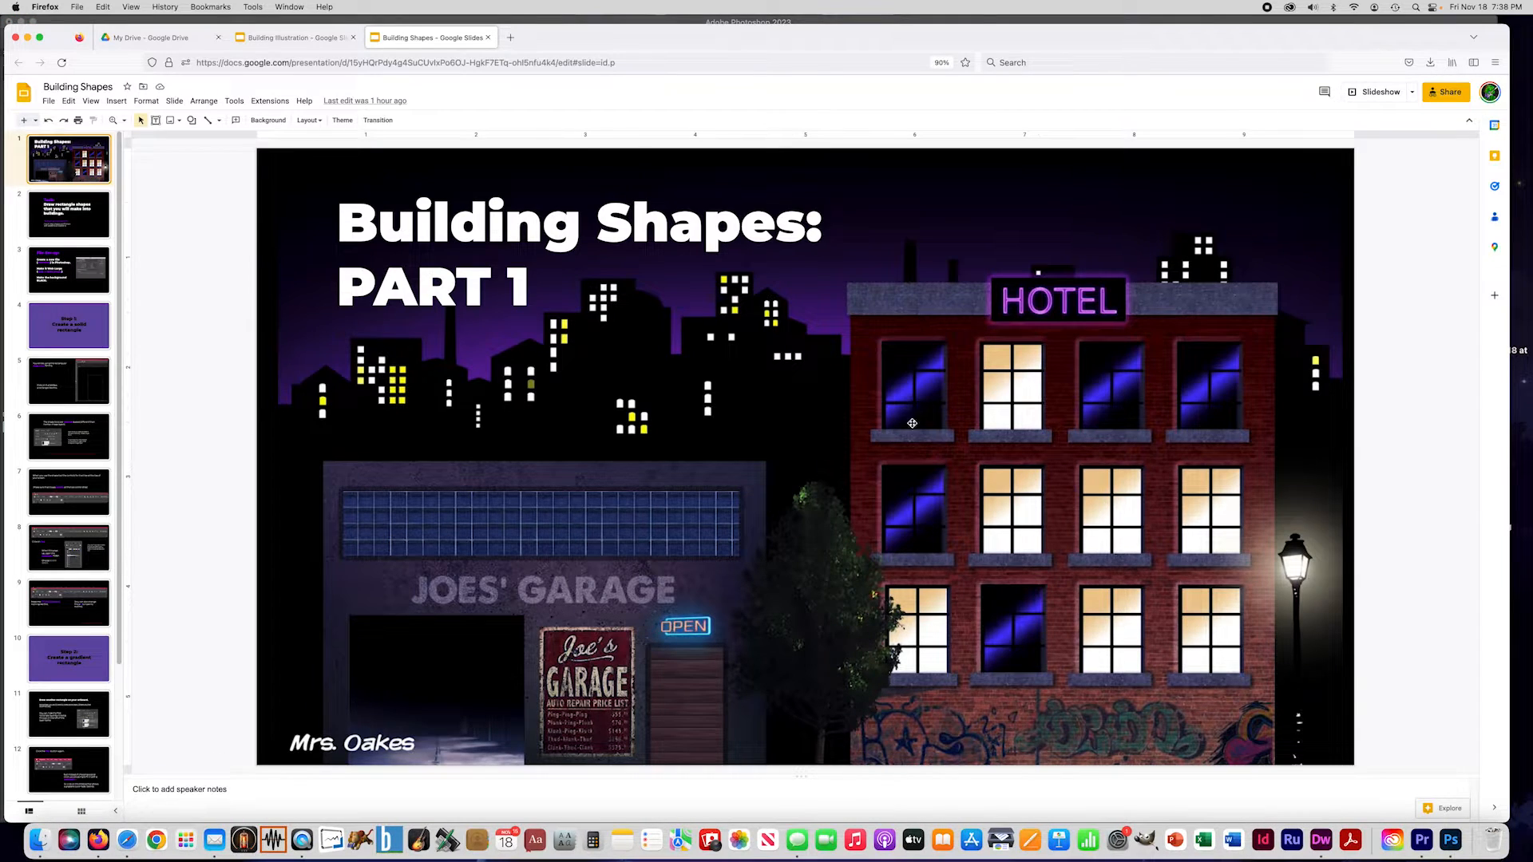
Step: Switch back to Photoshop and draw a gray vertical bar about 0.29 × 9.14 in through the blue window's center, with its layer above both gradient rectangles
click(383, 20)
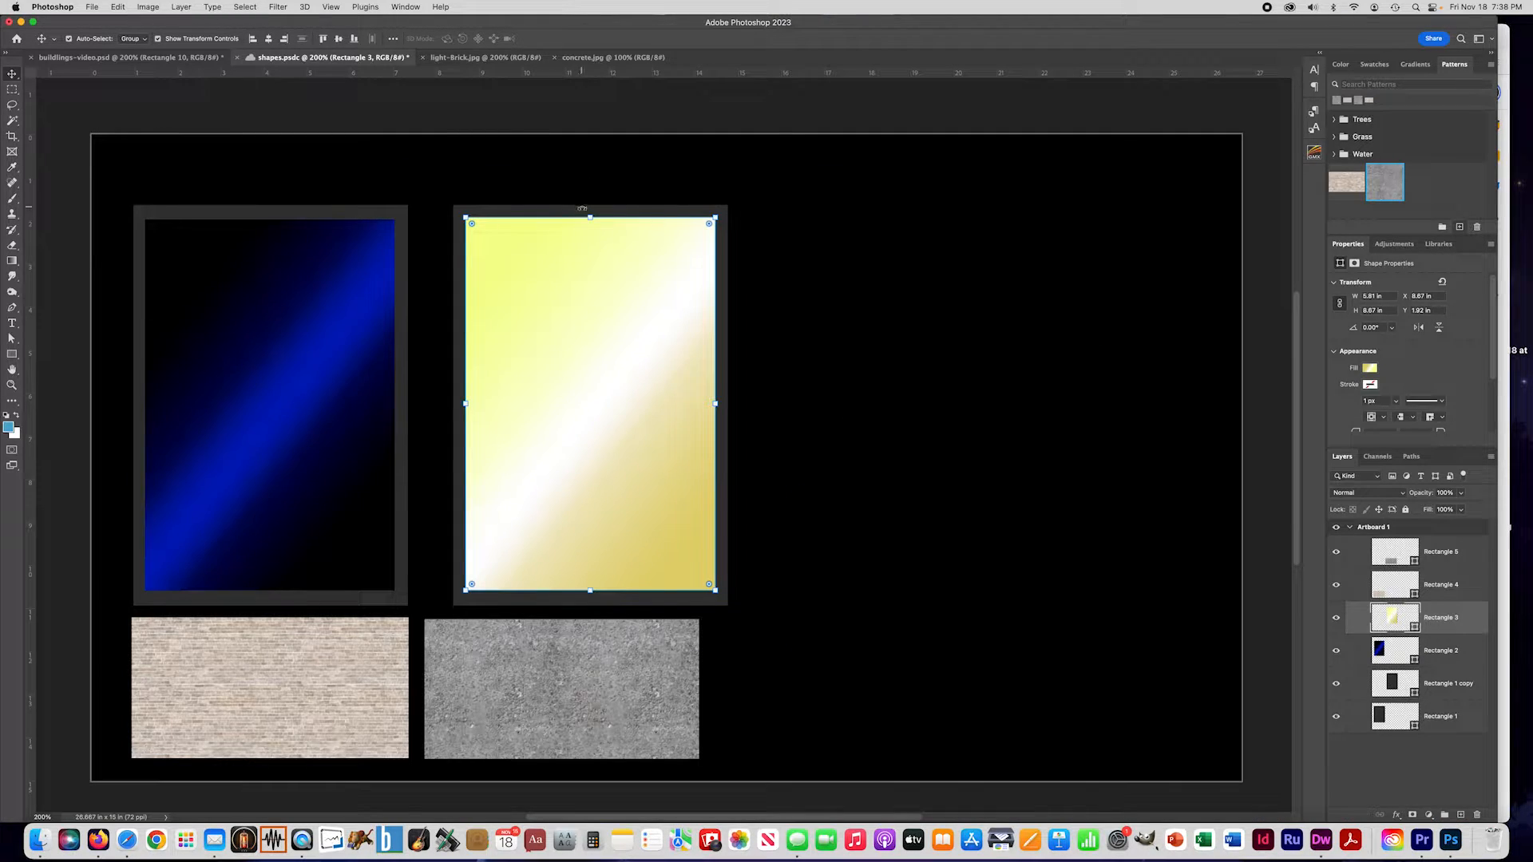
click(1451, 696)
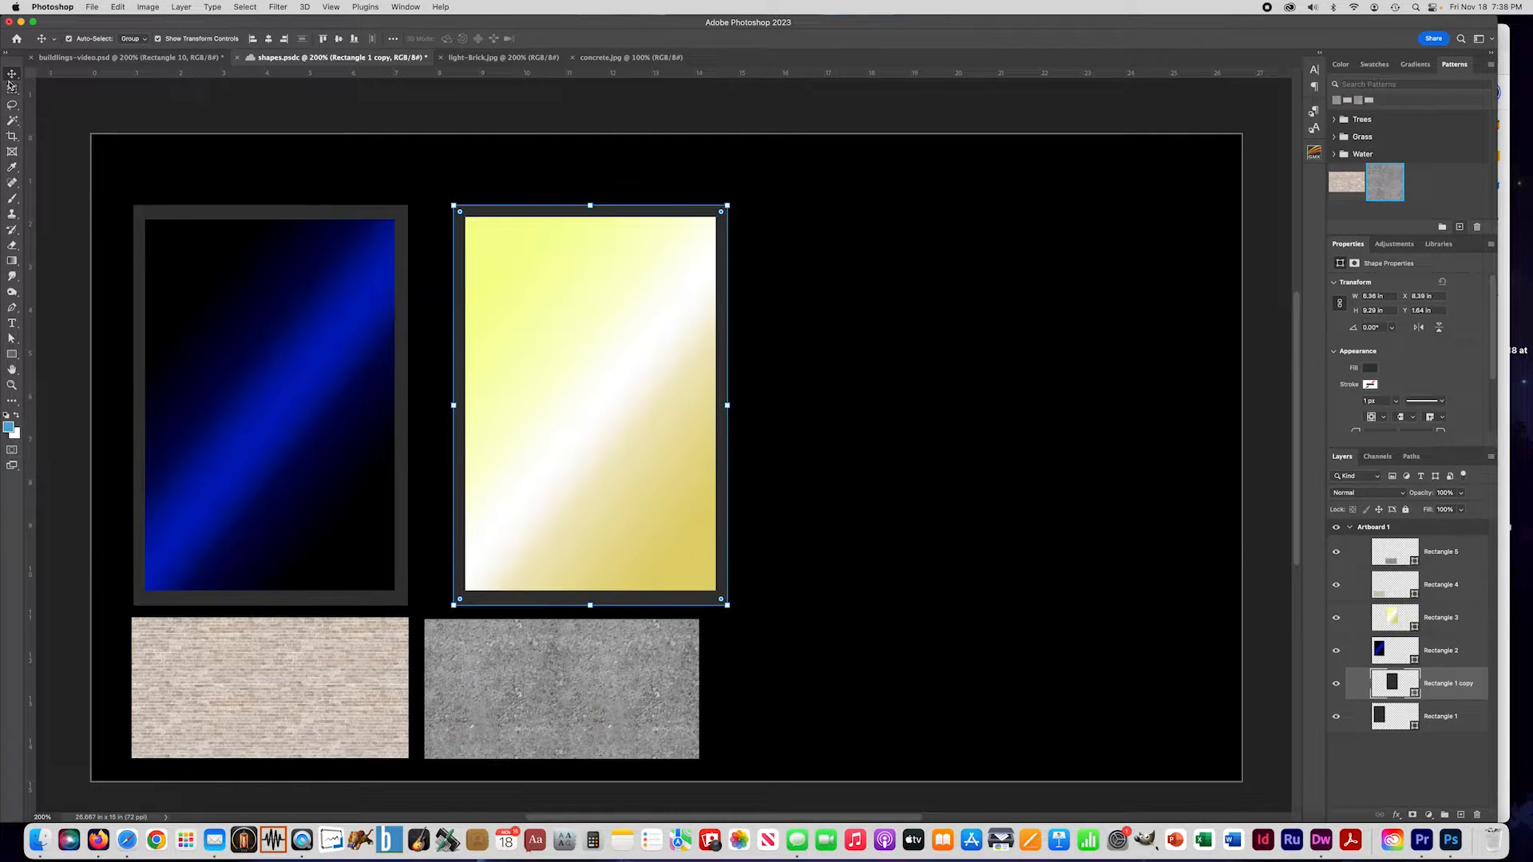
click(12, 354)
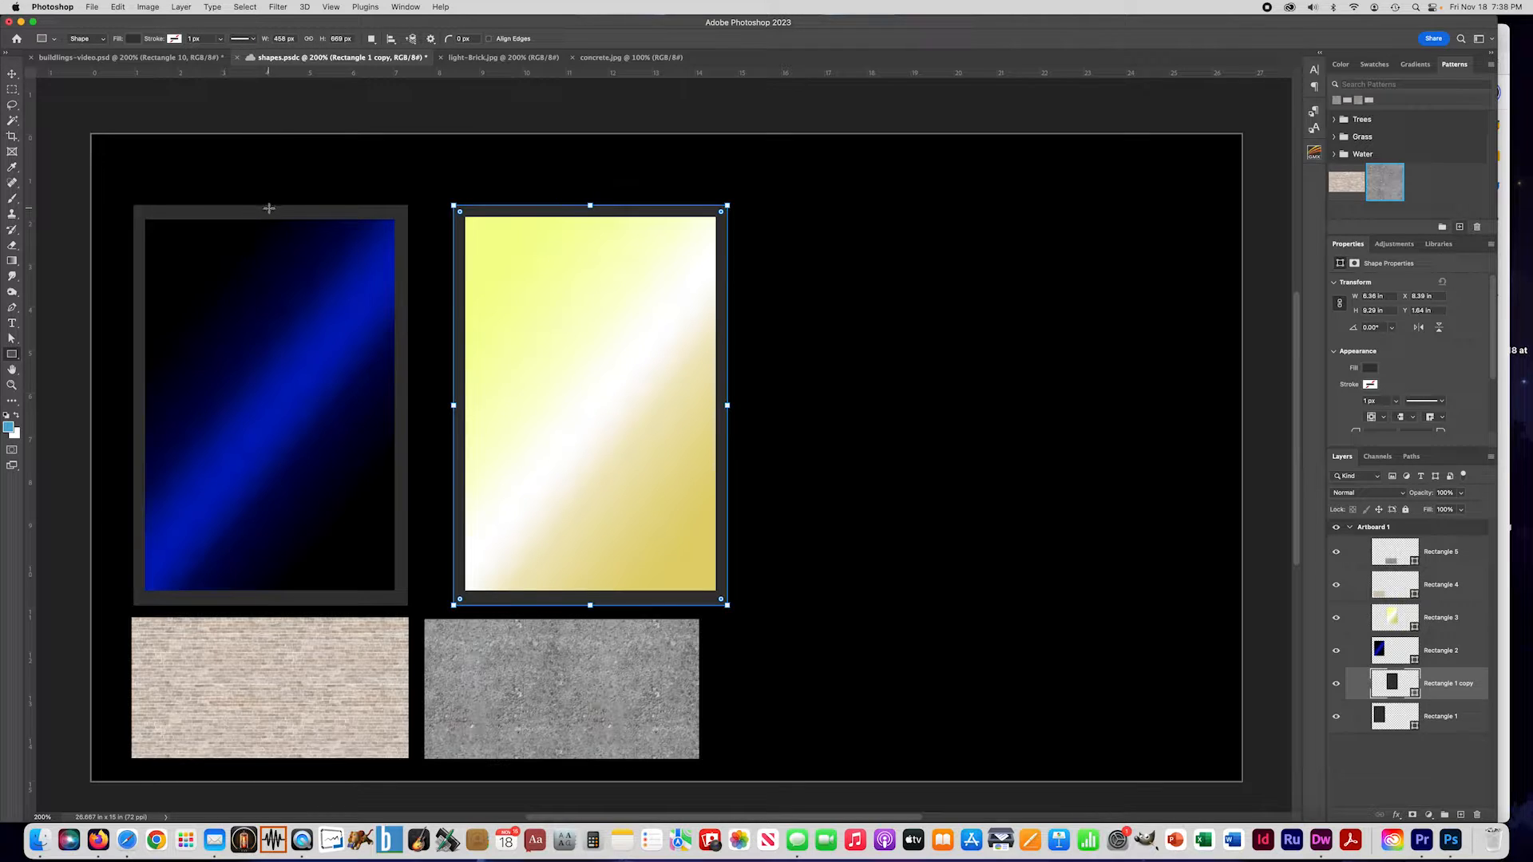
drag(260, 206, 272, 600)
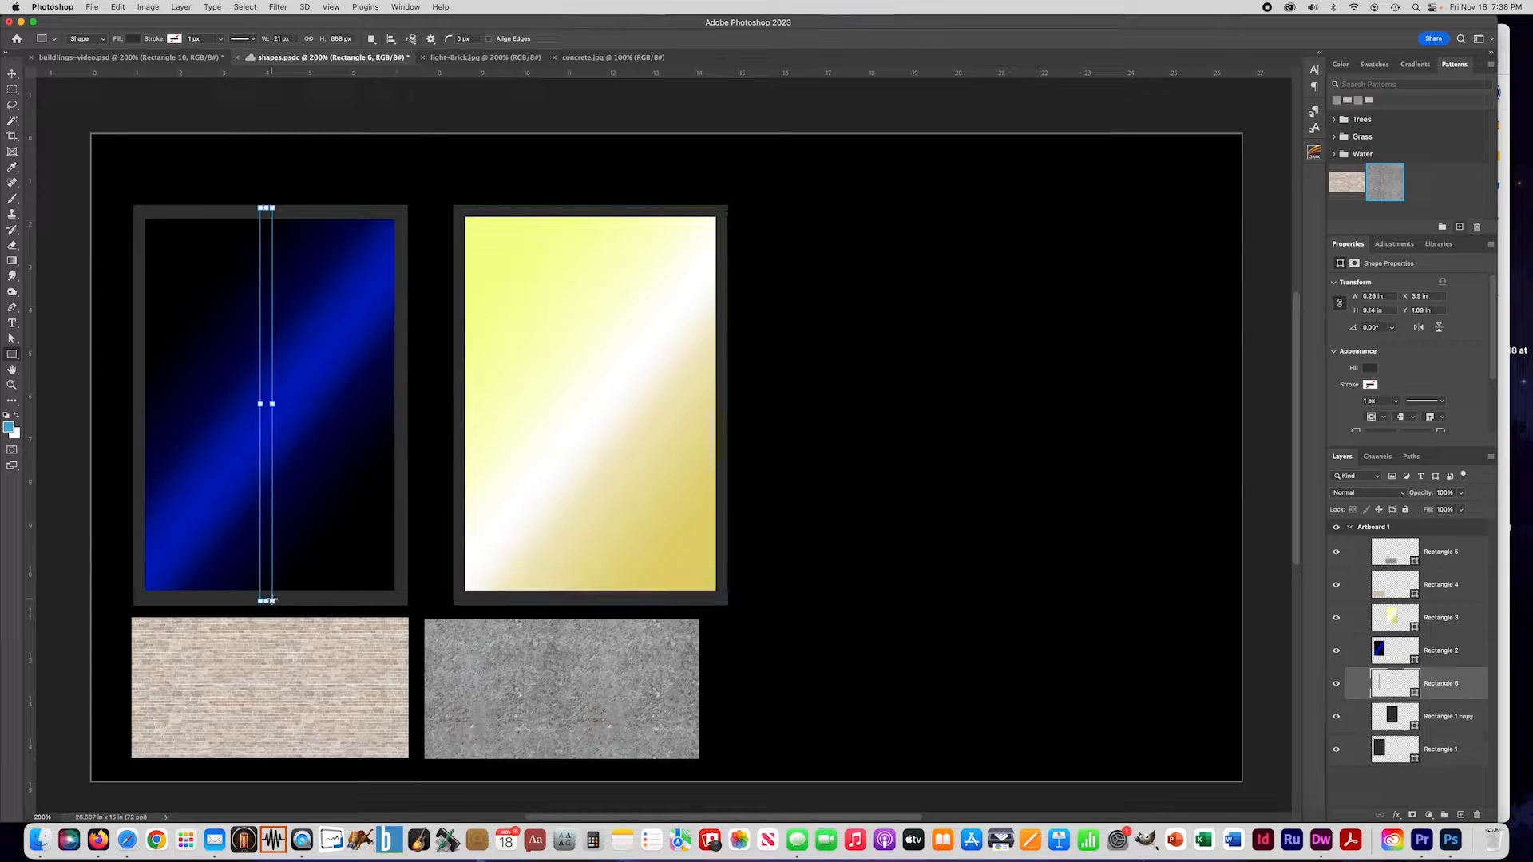
drag(1451, 672, 1420, 625)
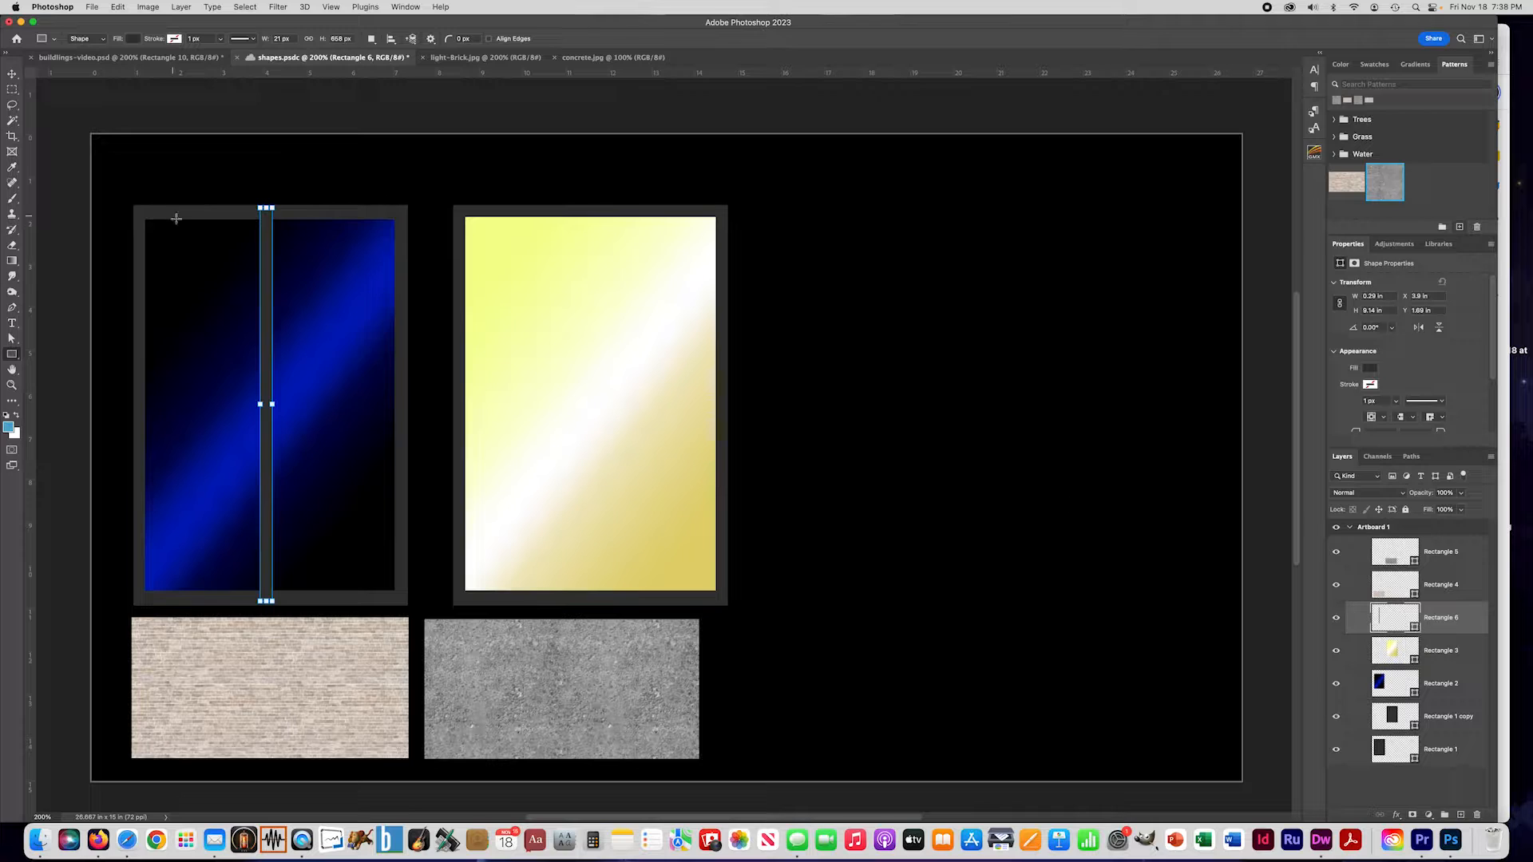
Step: Draw two horizontal bars about 6.1 × 0.28 in across the blue window, and nudge the upper one down and the lower one slightly up
drag(401, 323, 137, 333)
drag(400, 479, 140, 487)
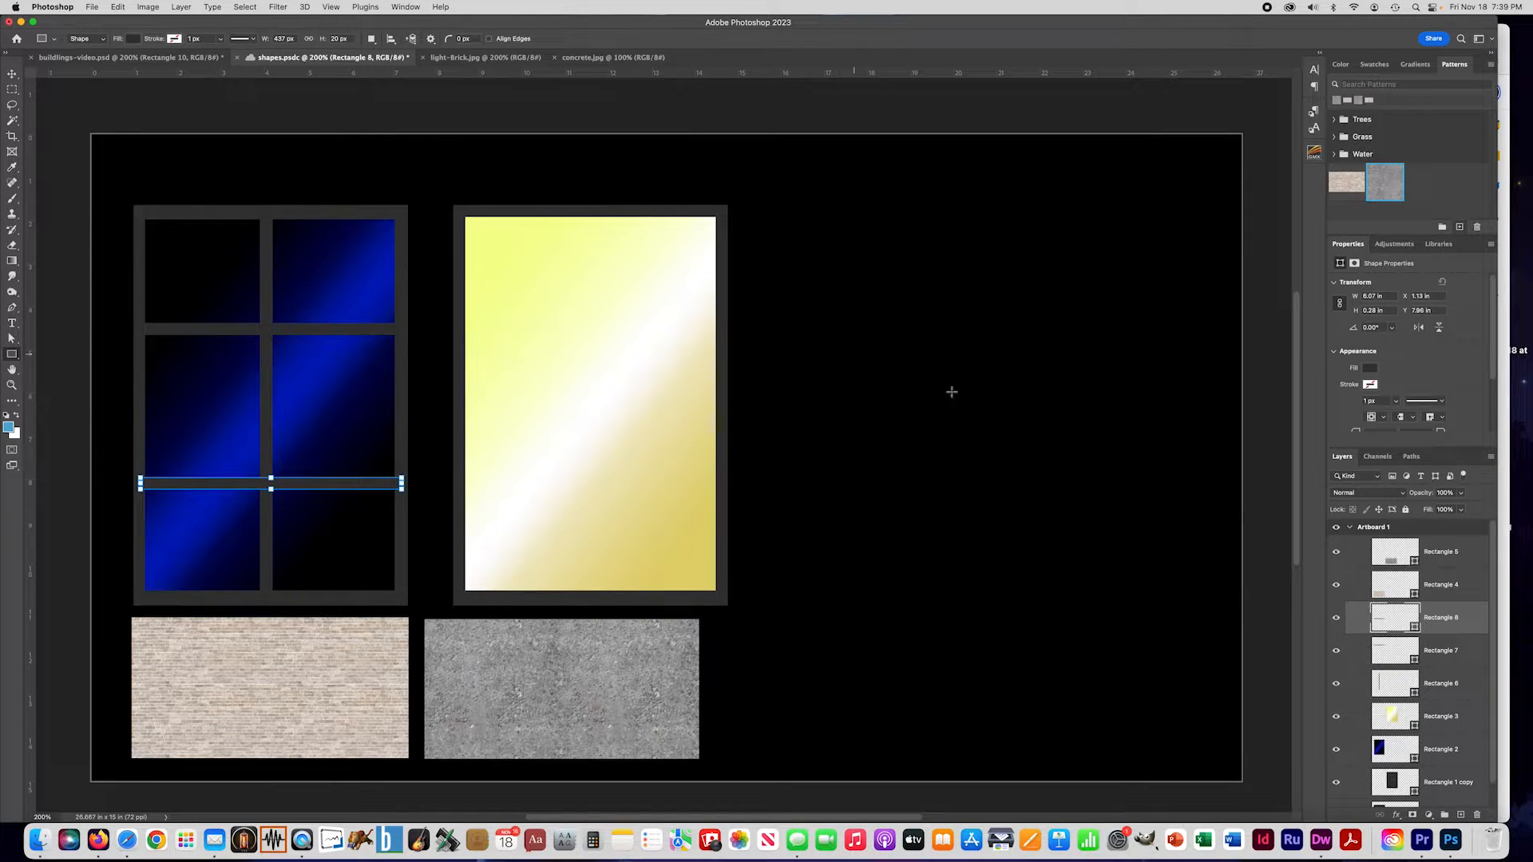
click(1444, 651)
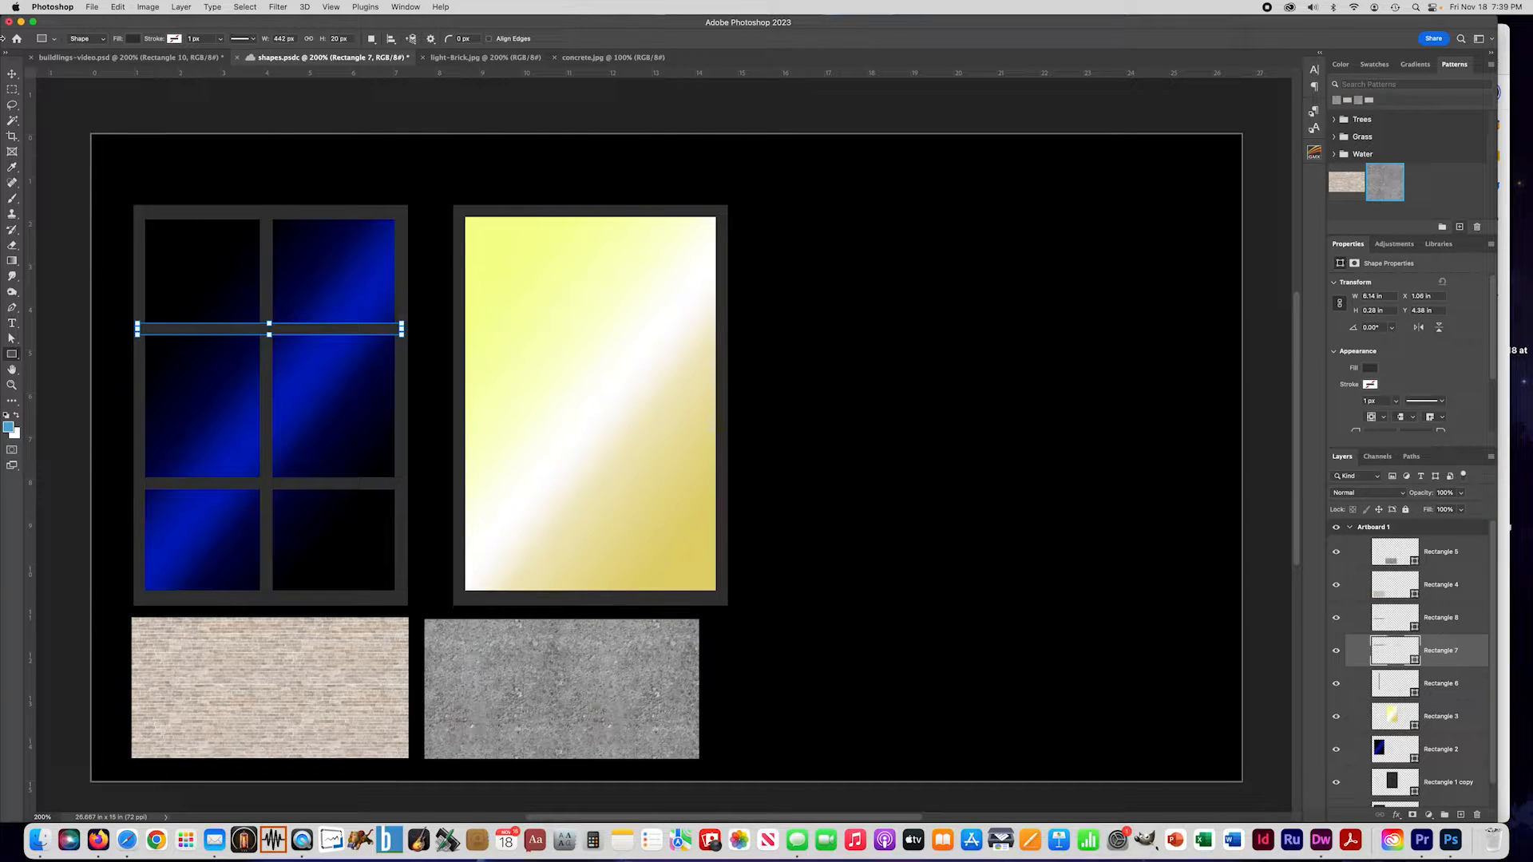
click(12, 73)
key(Down)
key(Down)
key(Down)
key(Down)
key(Down)
key(Down)
key(Down)
key(Down)
key(Down)
key(Down)
key(Down)
key(Down)
key(Down)
key(Down)
key(Down)
key(Down)
key(Down)
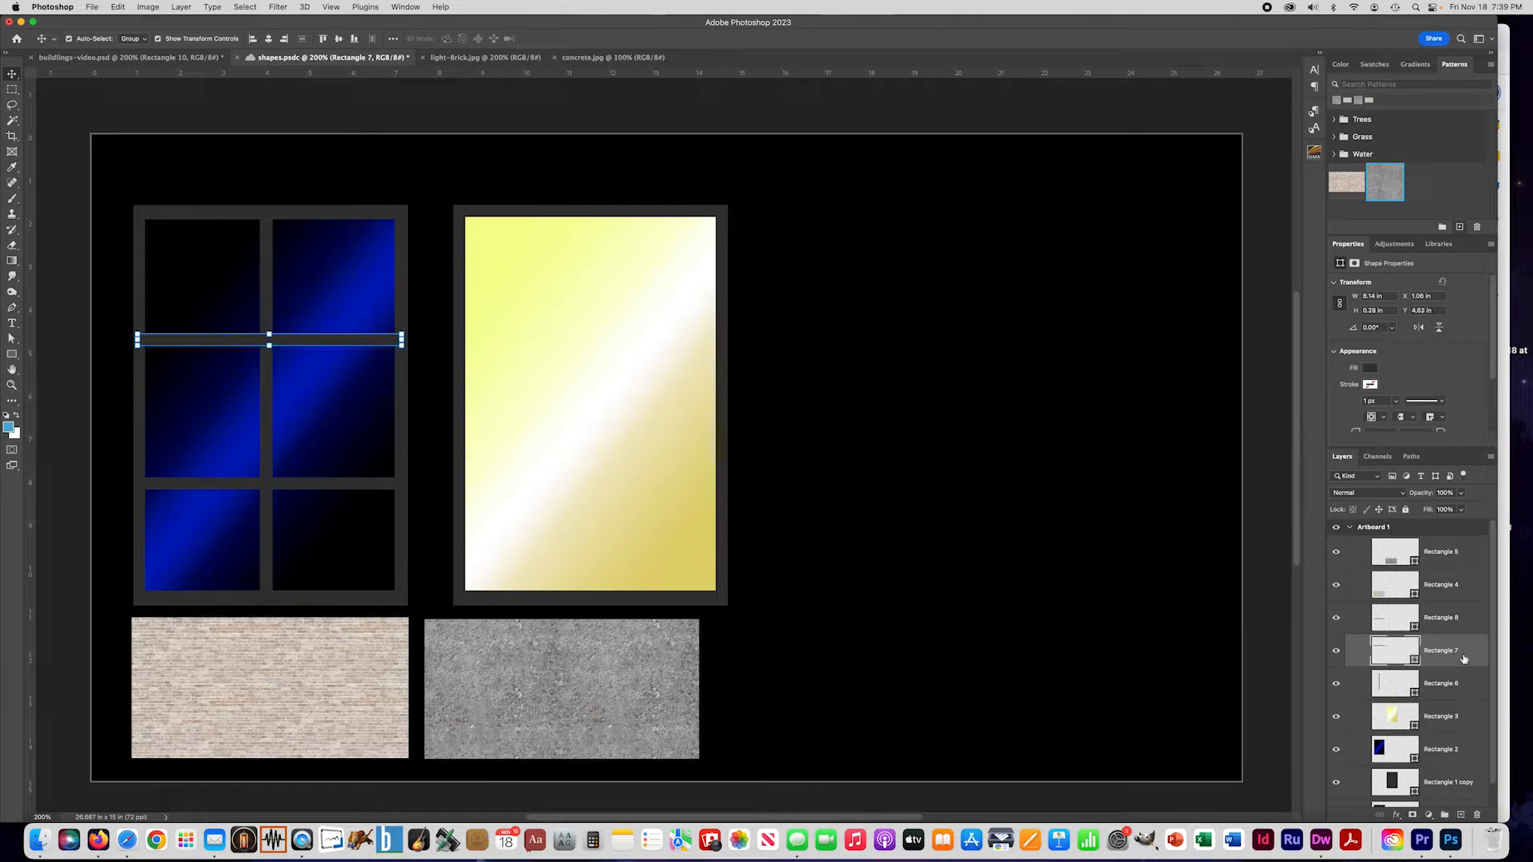
click(1455, 625)
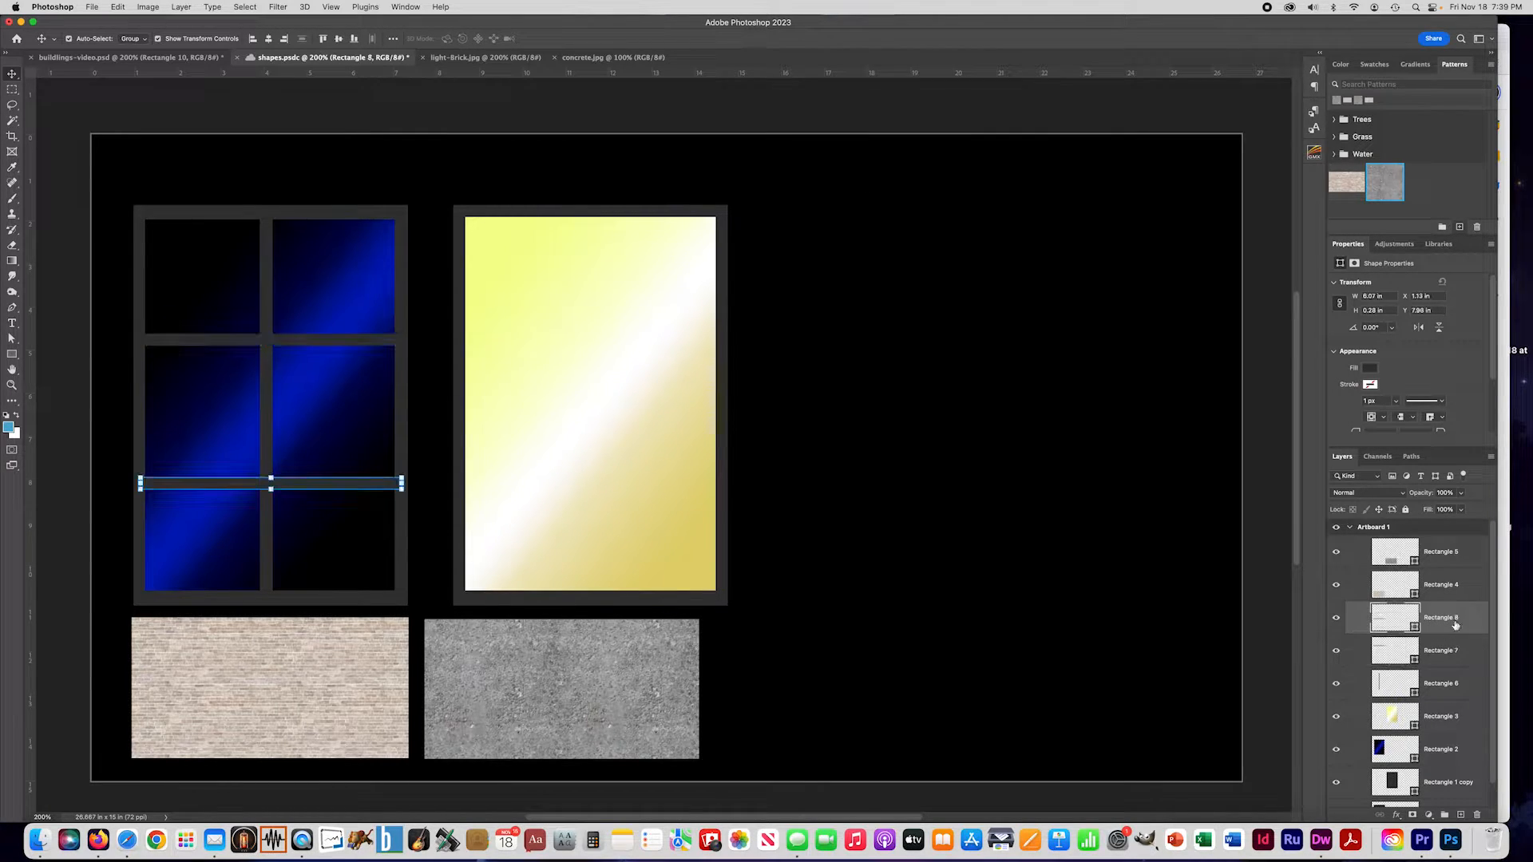
key(Up)
key(Up)
key(Up)
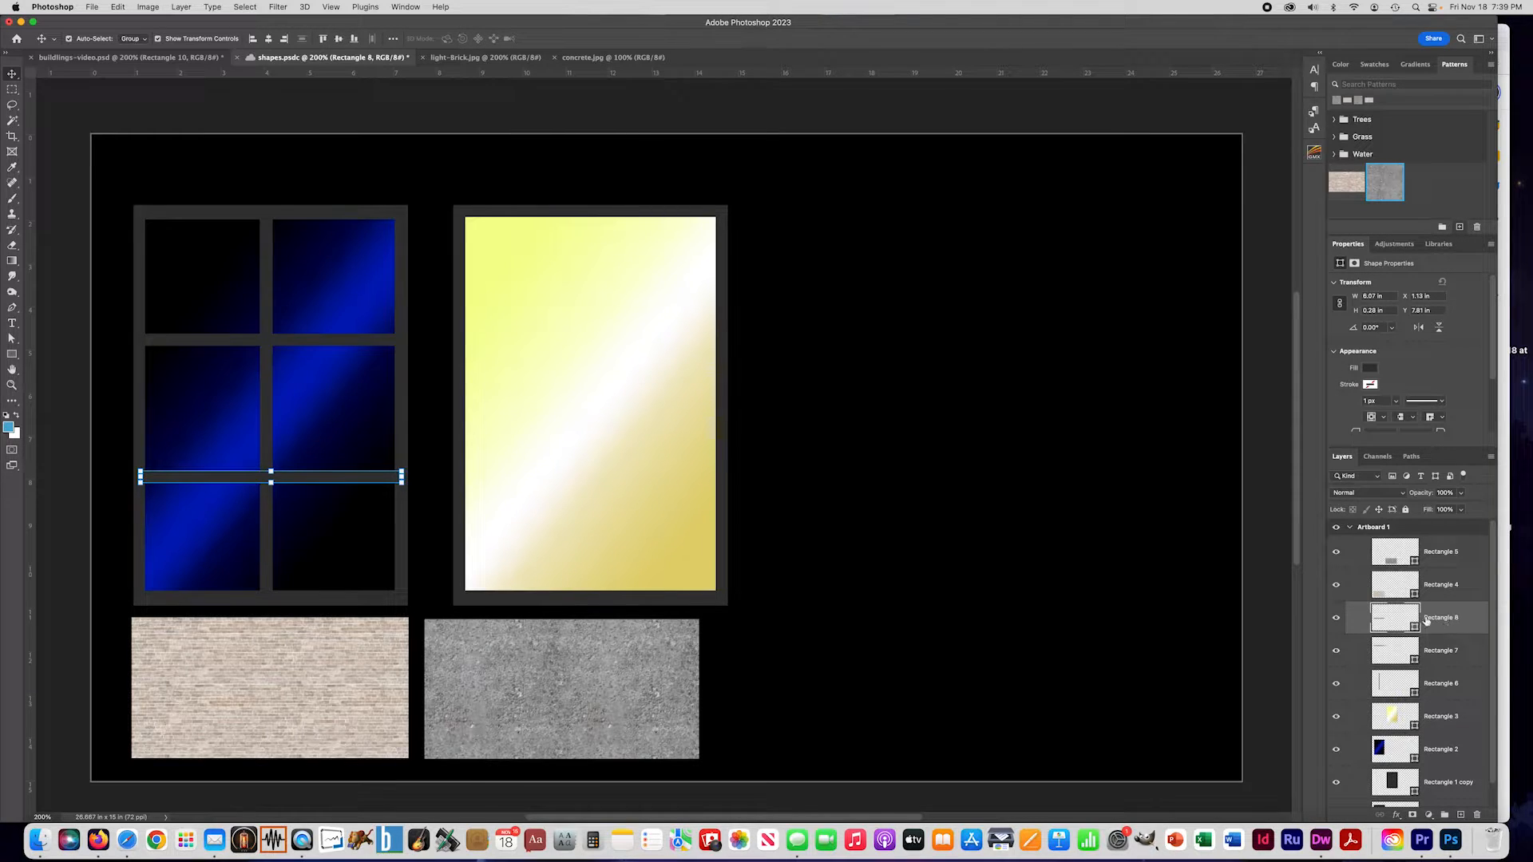
Step: Group the layers of the blue window's three bars and name the group "BARS"
click(1444, 689)
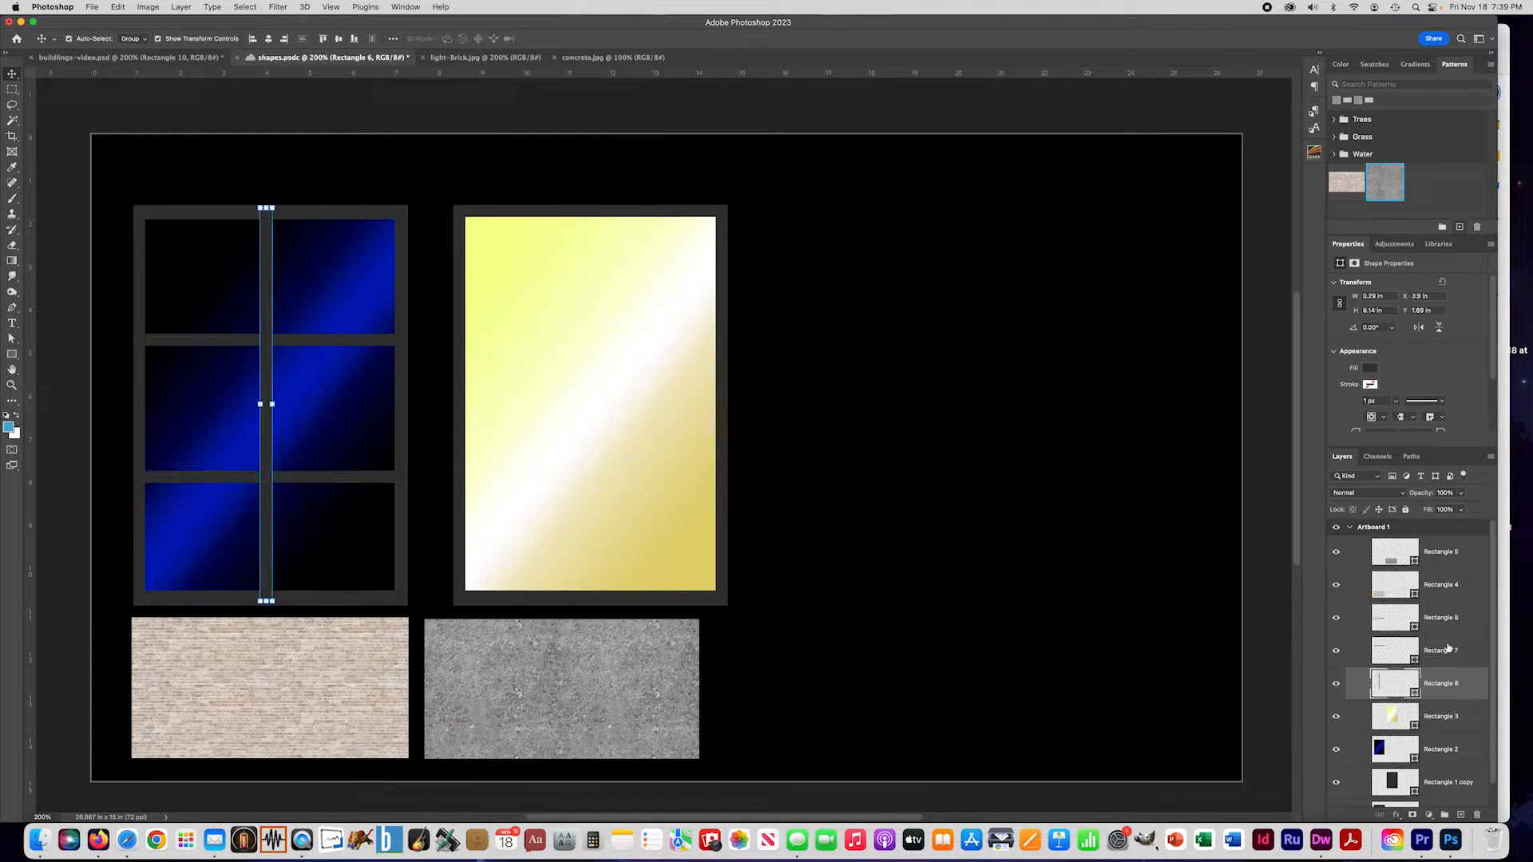
shift+click(1444, 628)
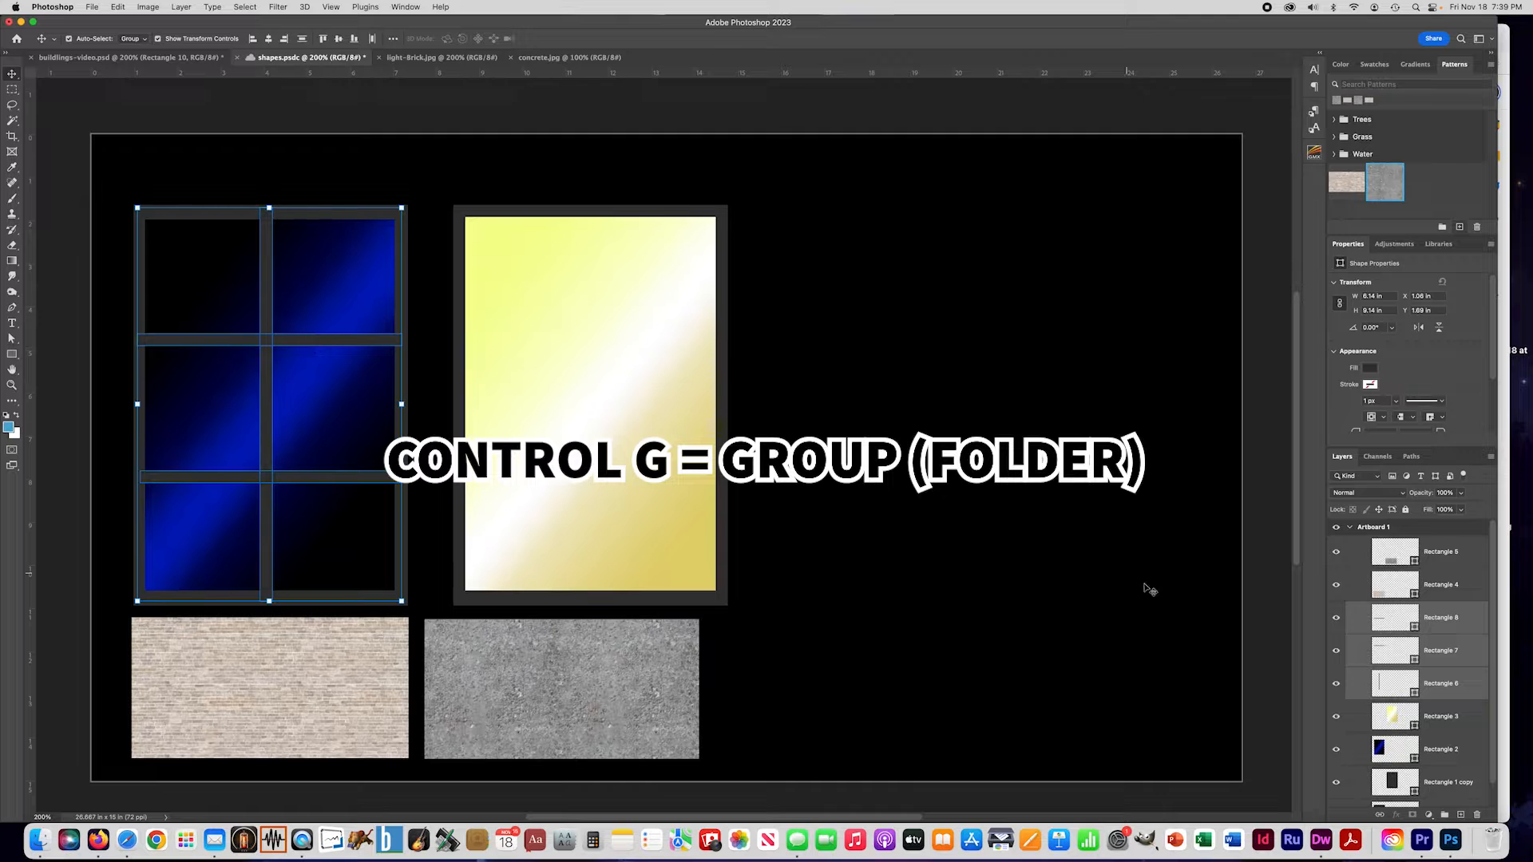
key(ctrl+g)
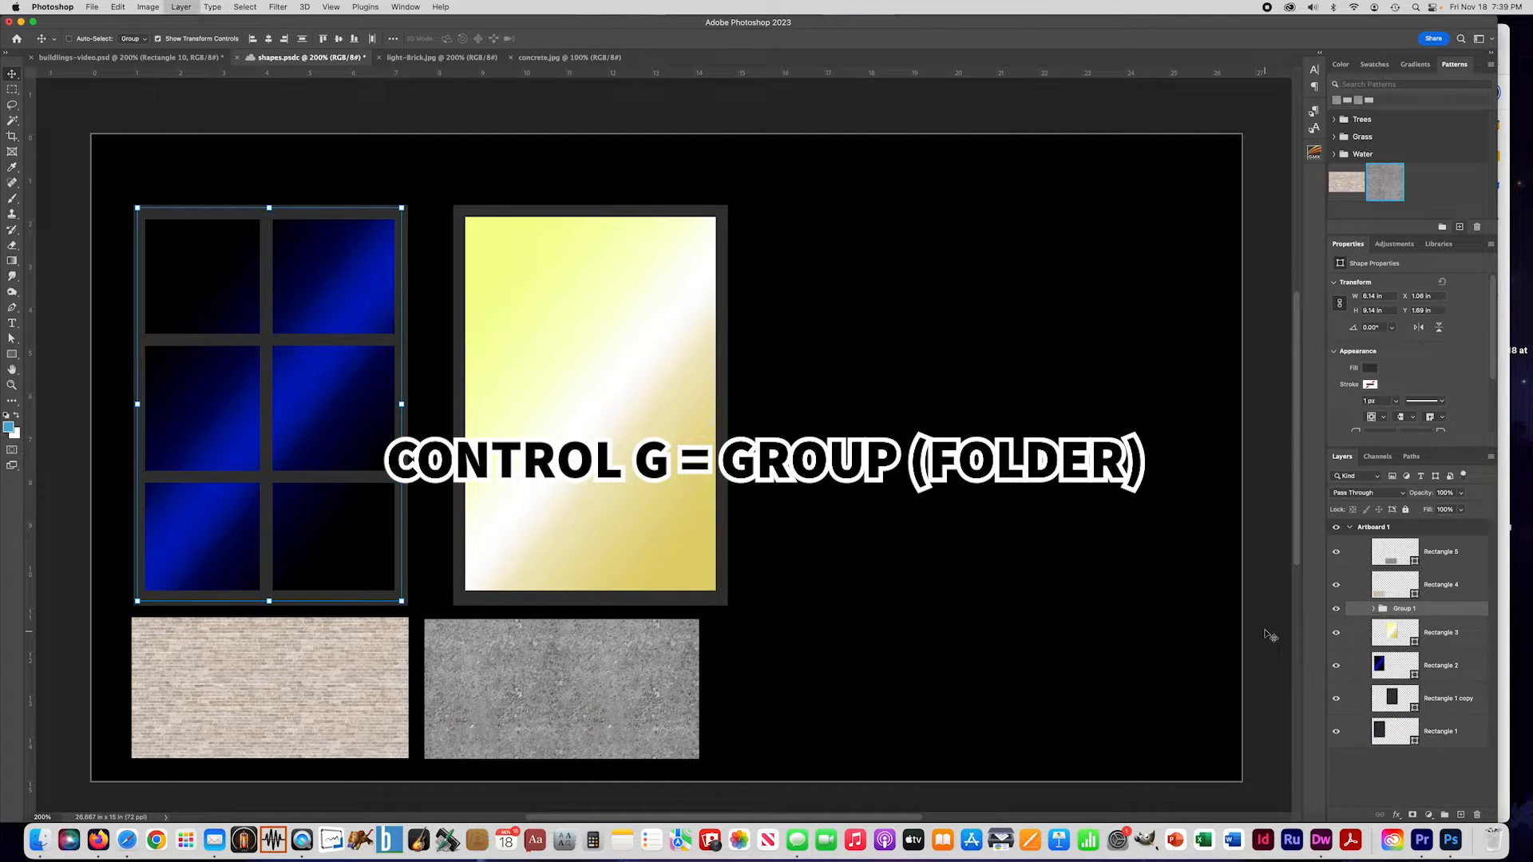
double_click(1404, 609)
text(BARS)
key(Return)
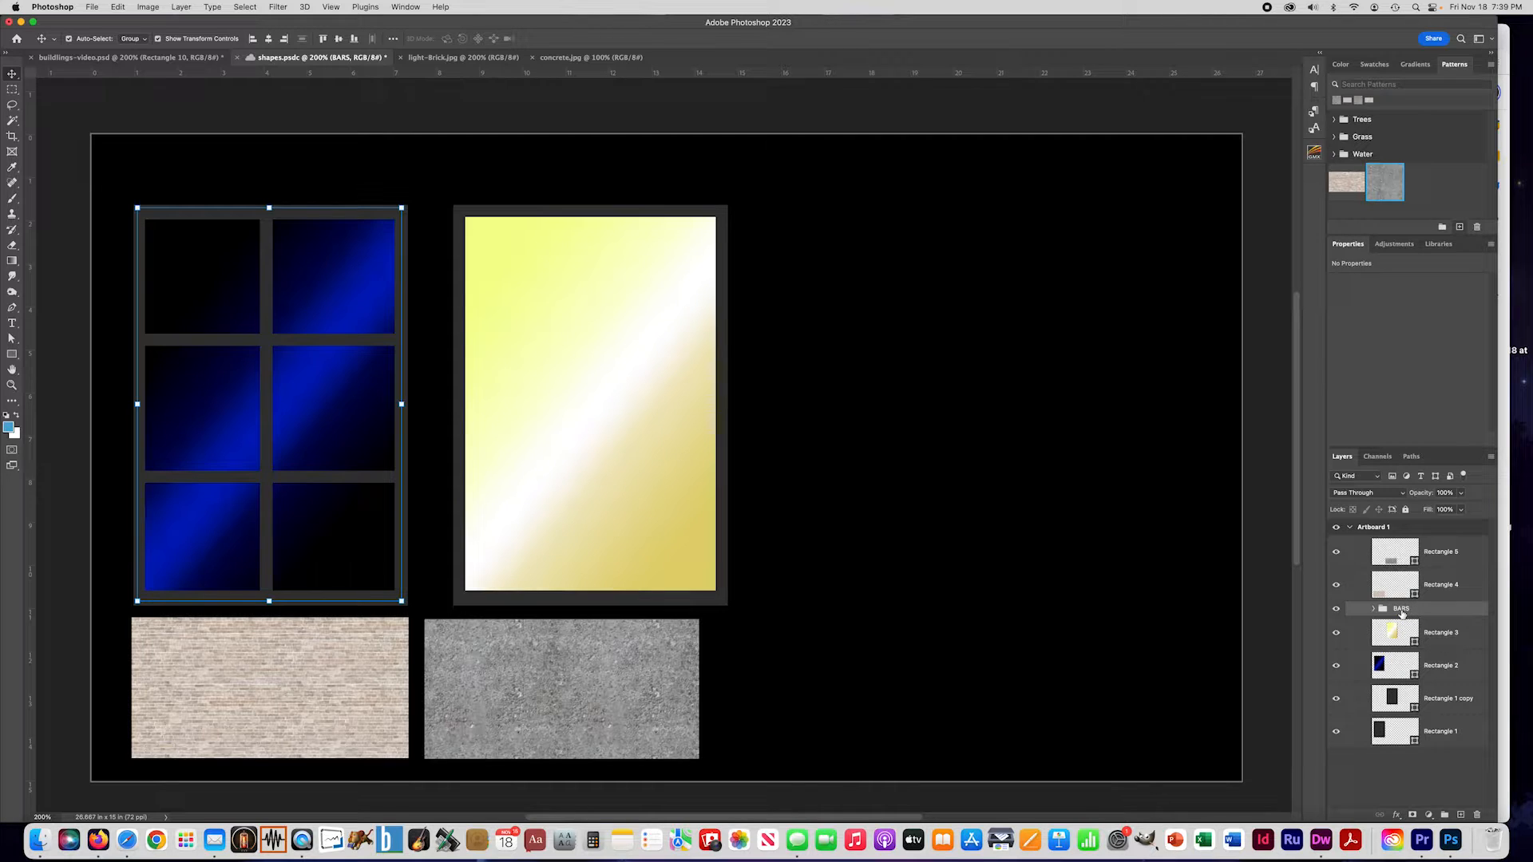
Step: Duplicate the BARS group and move the copy over the yellow window
key(super+j)
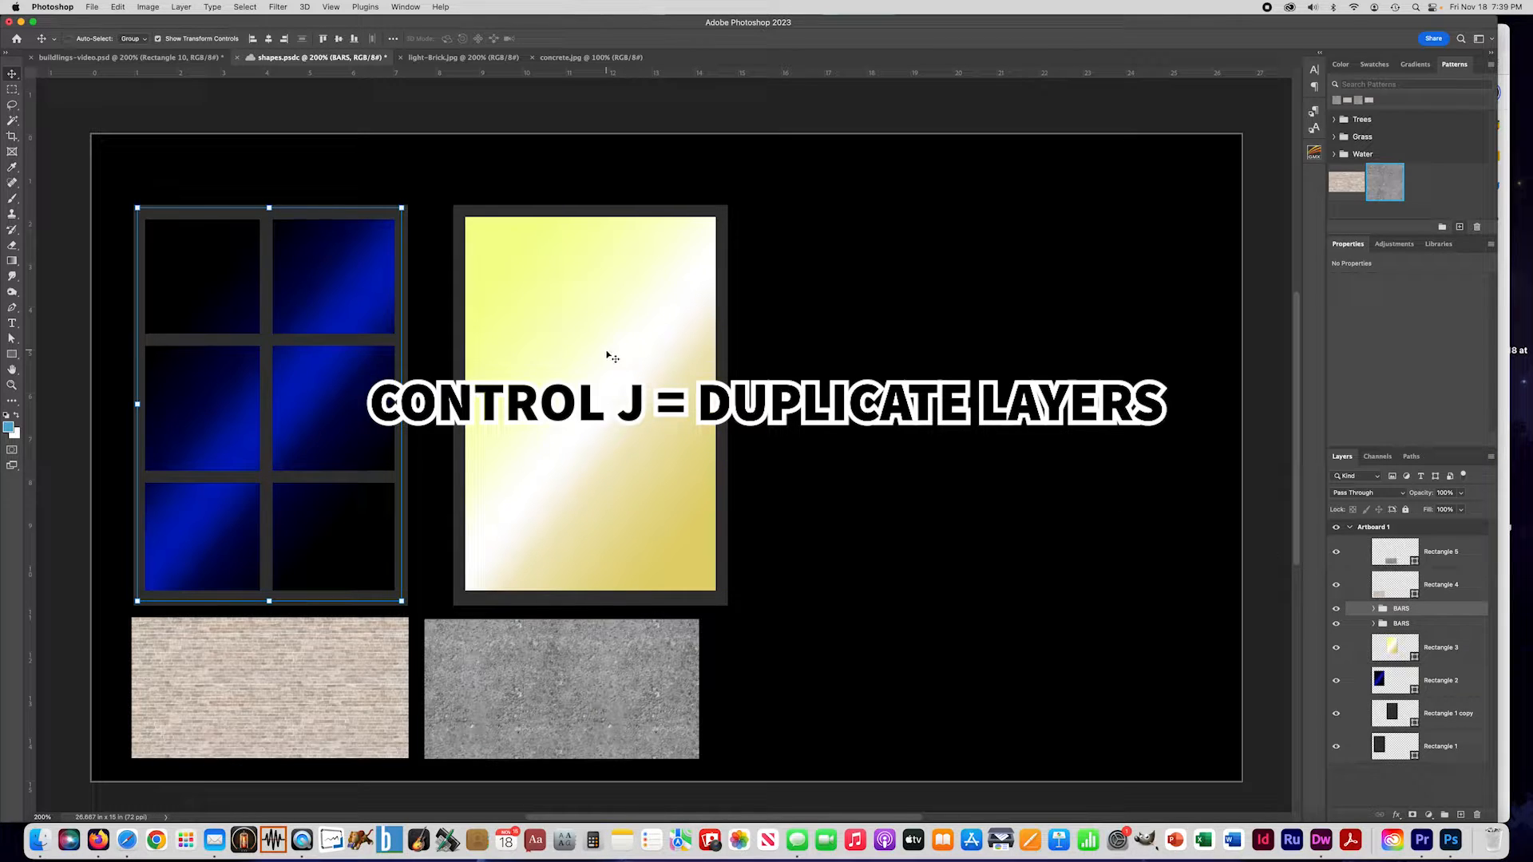
key(super+t)
drag(336, 492, 656, 479)
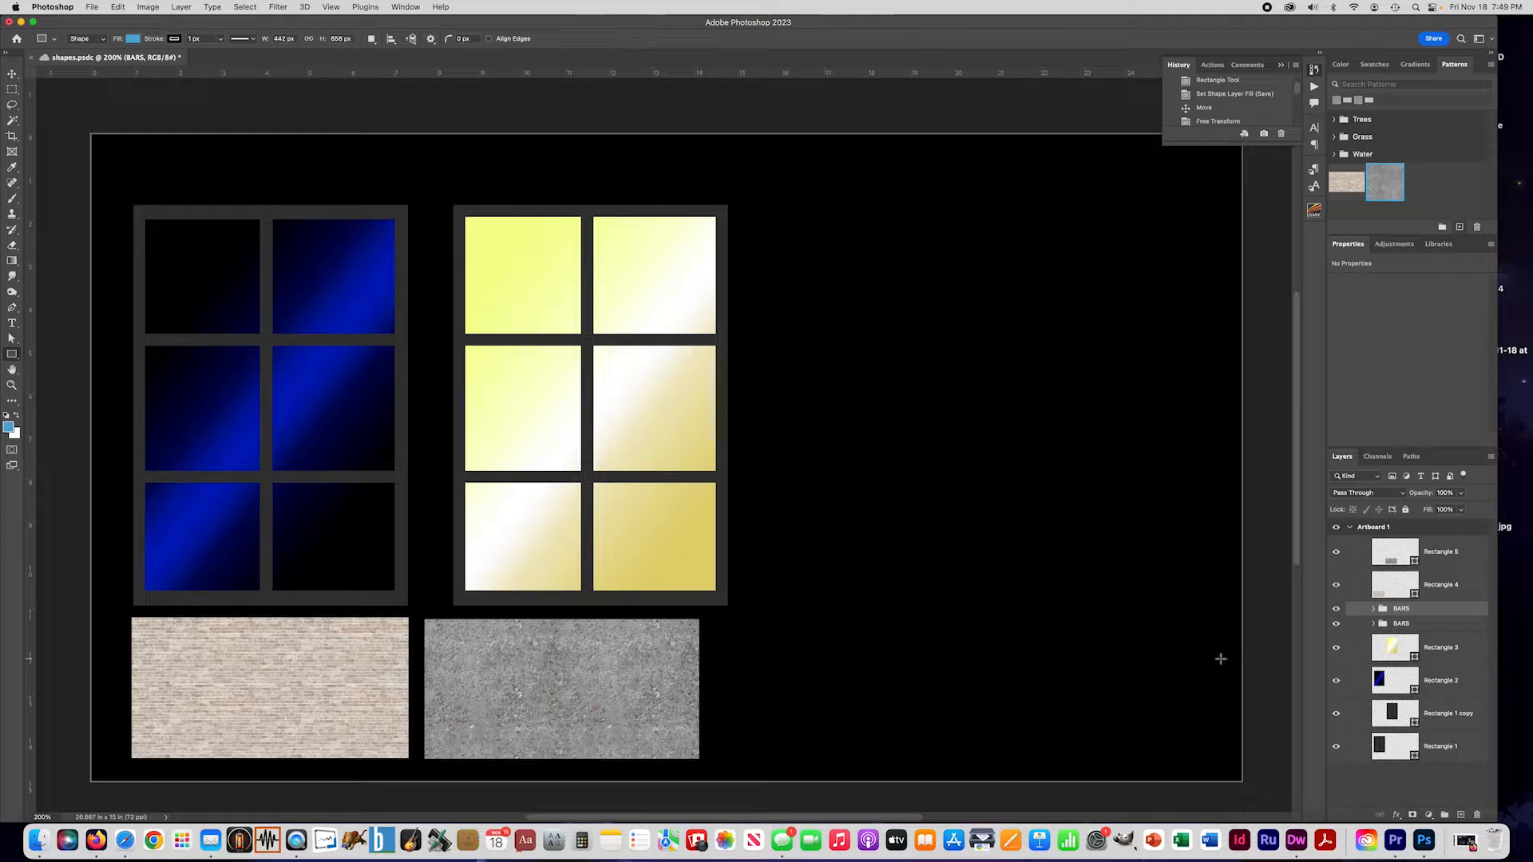
Step: Hide the brick rectangle, and move the concrete rectangle beneath the blue window, flattening it into a sill about 1.24 in high
click(1336, 585)
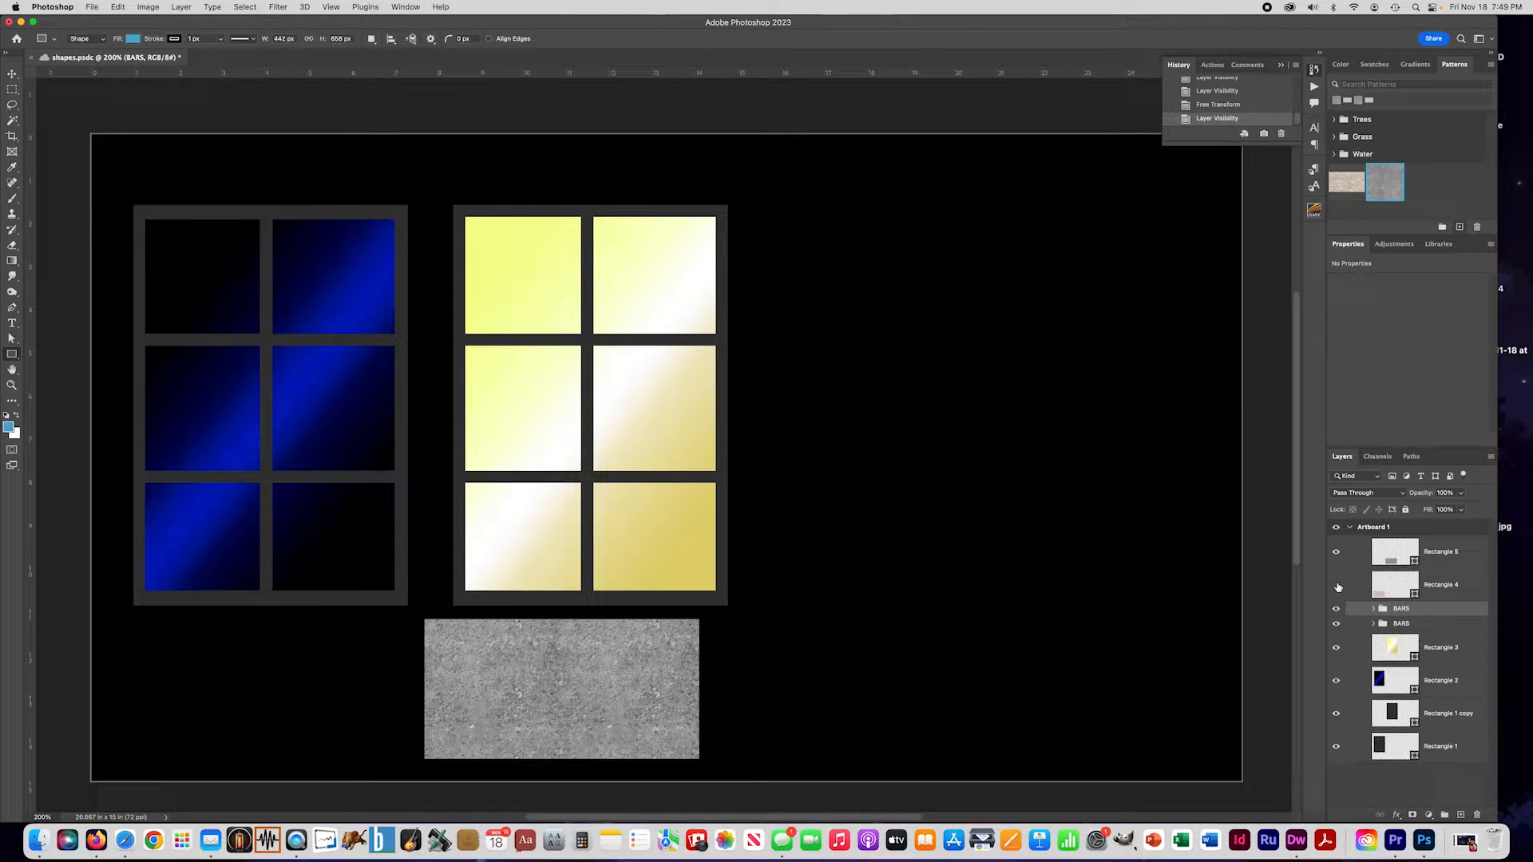
click(1443, 554)
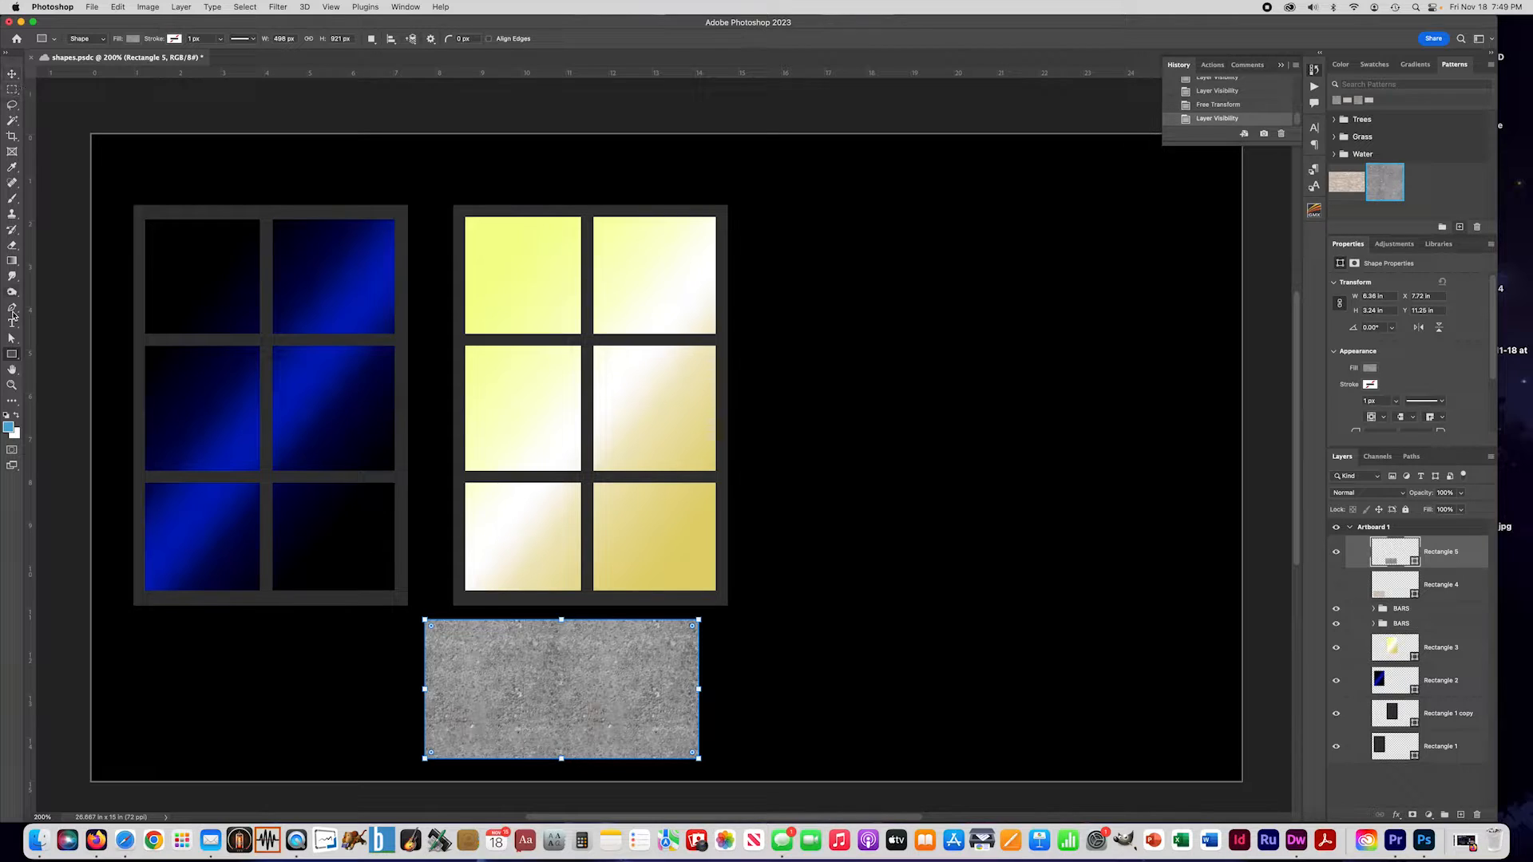
click(12, 75)
drag(491, 634, 192, 615)
drag(398, 735, 427, 703)
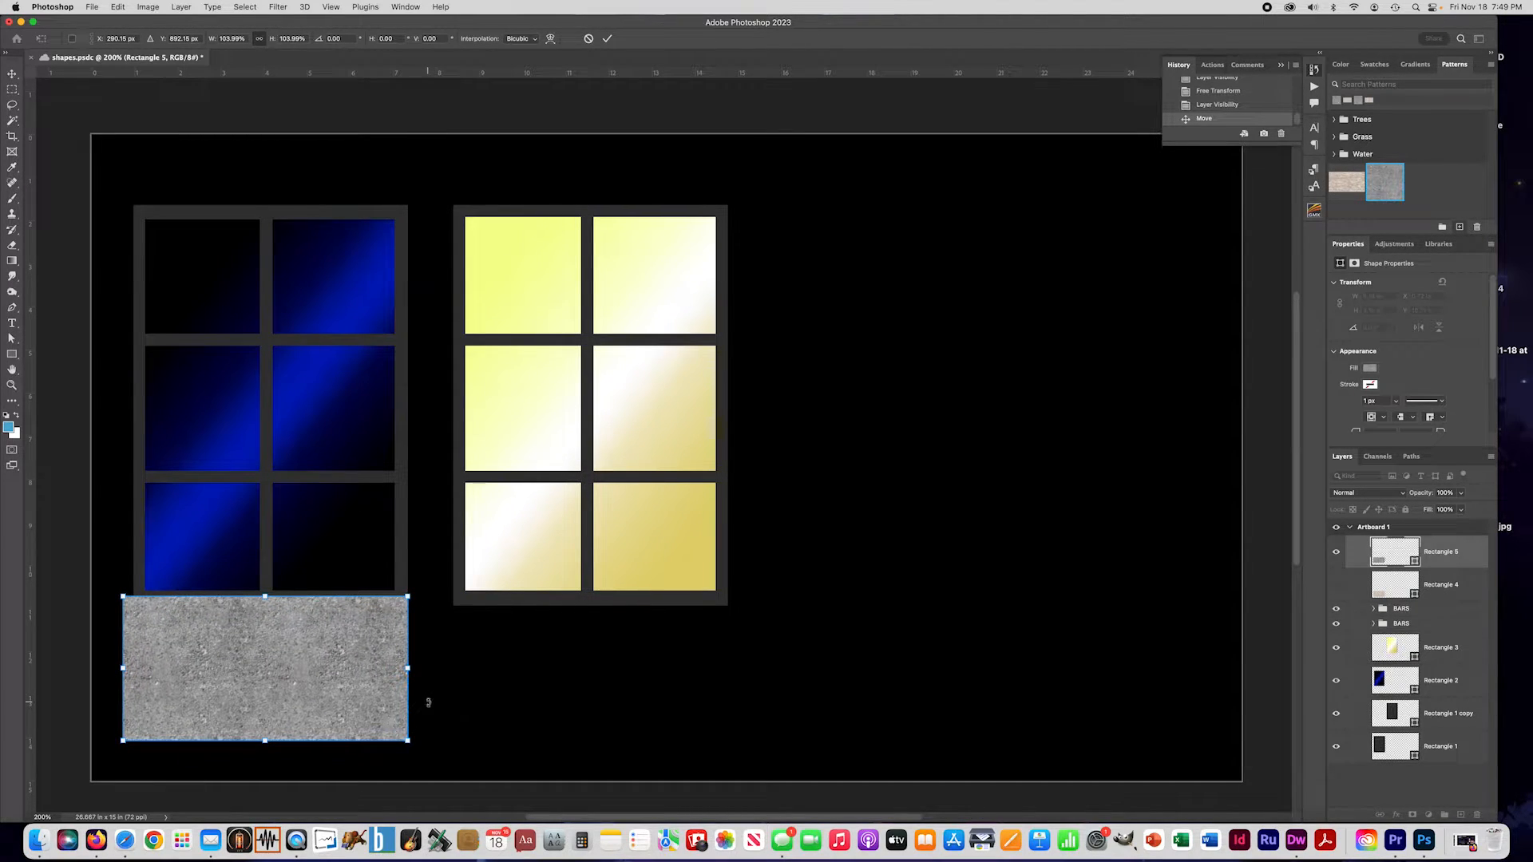
drag(265, 741, 267, 649)
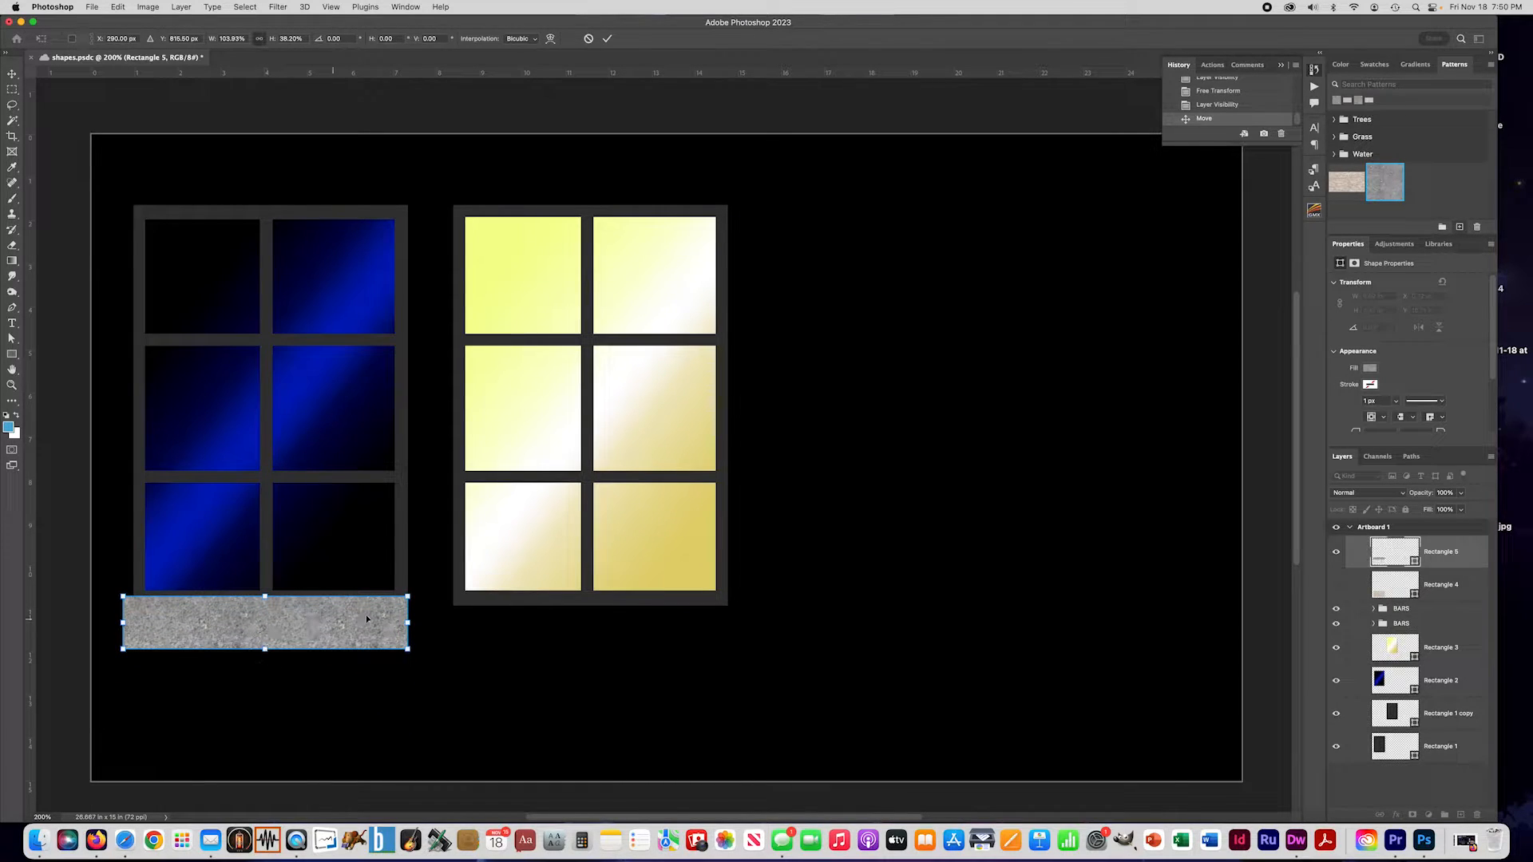
Step: Widen the concrete sill to about 6.83 in and nudge it left and down to center it under the blue window
drag(408, 622, 417, 623)
key(Left)
key(Left)
key(Left)
key(Left)
key(Left)
key(Left)
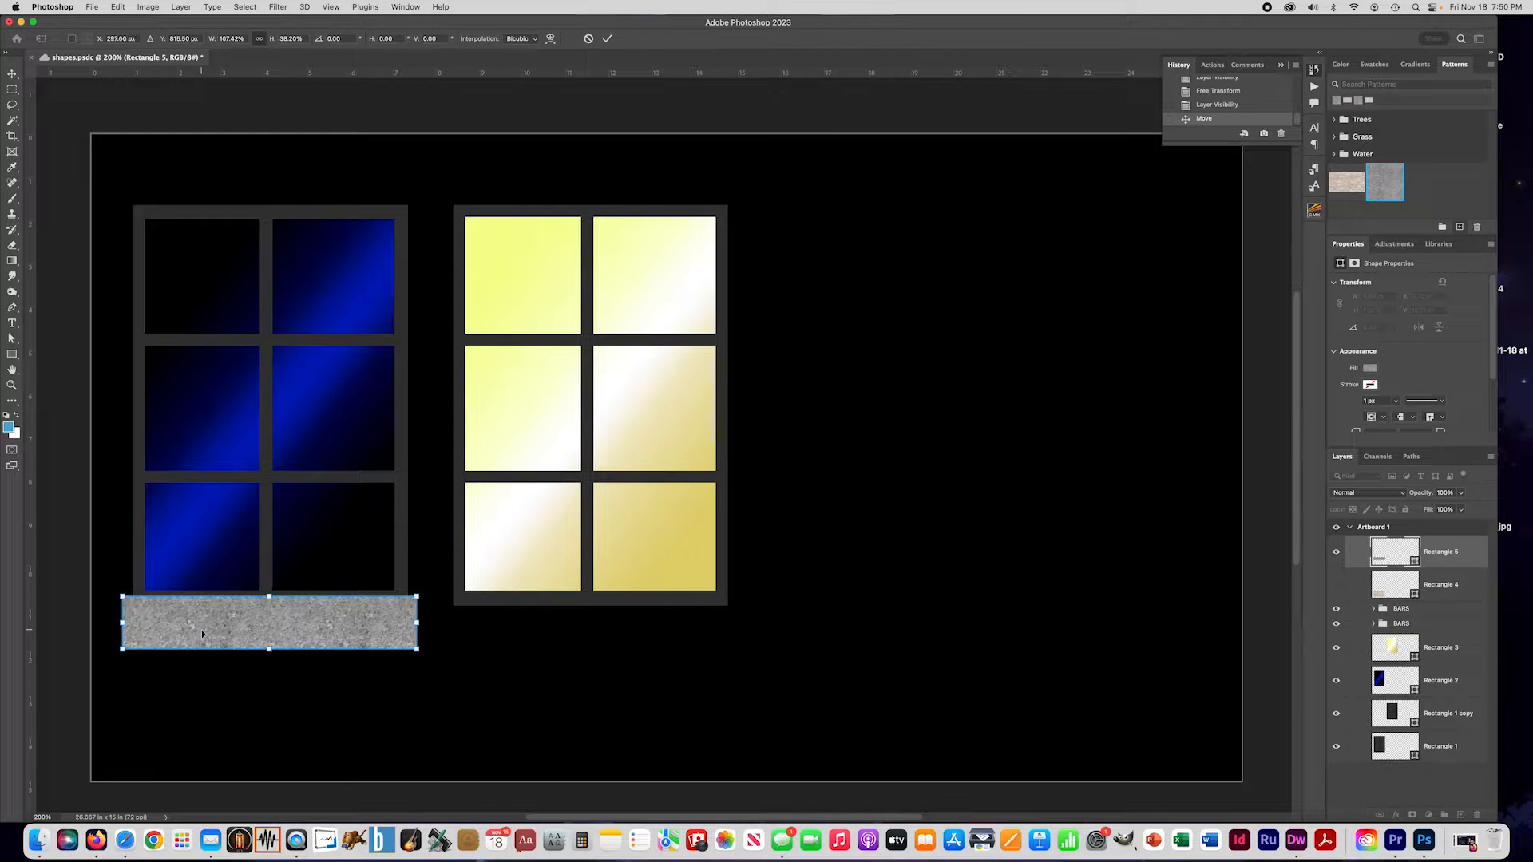
key(Down)
key(Down)
key(Down)
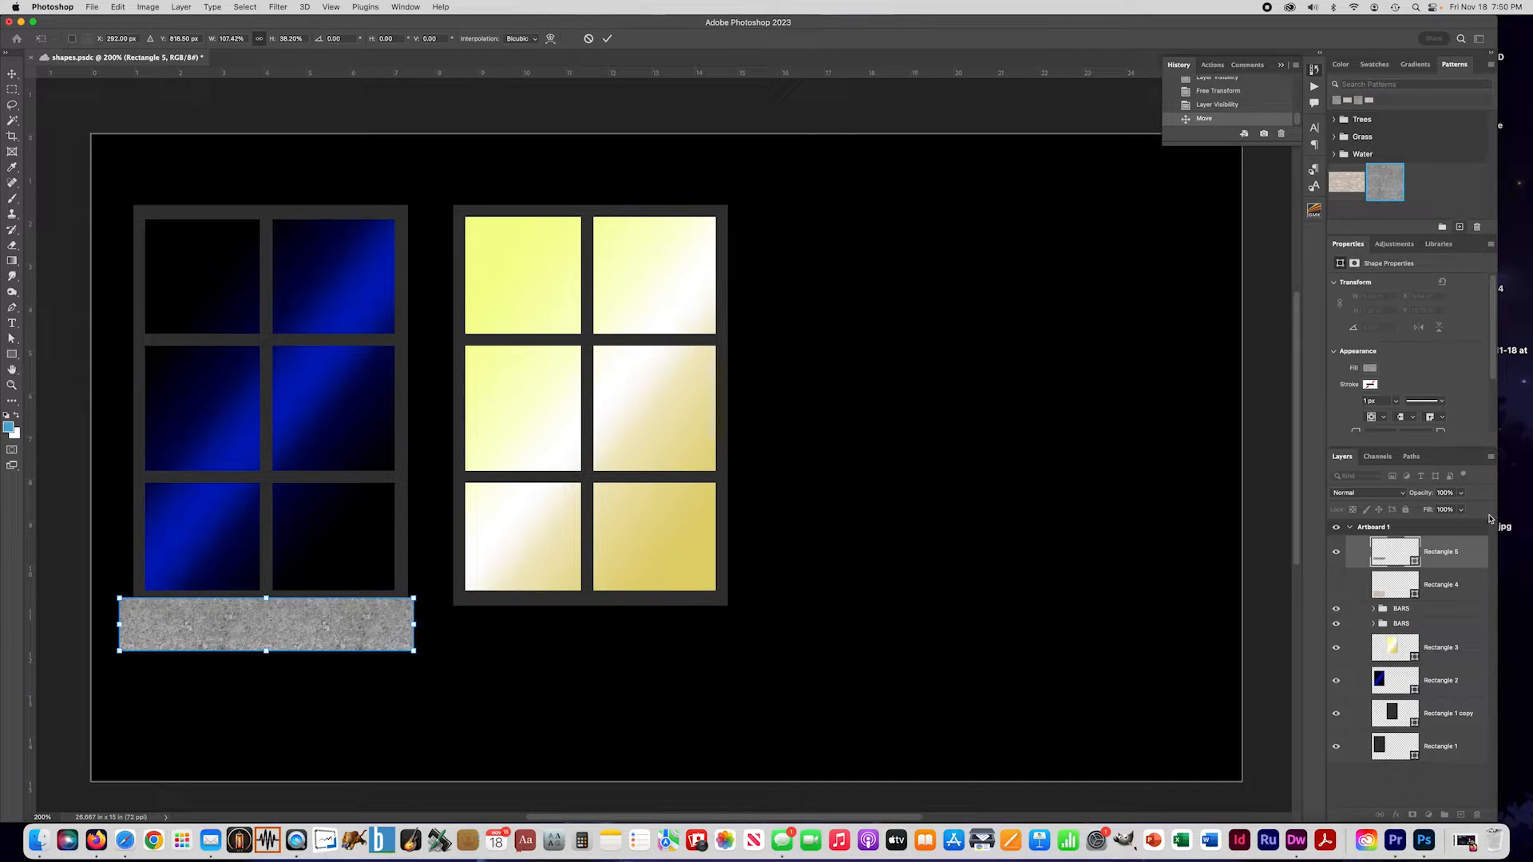
Step: Duplicate the concrete sill's layer and move the copy beneath the yellow window
click(1445, 558)
key(ctrl+j)
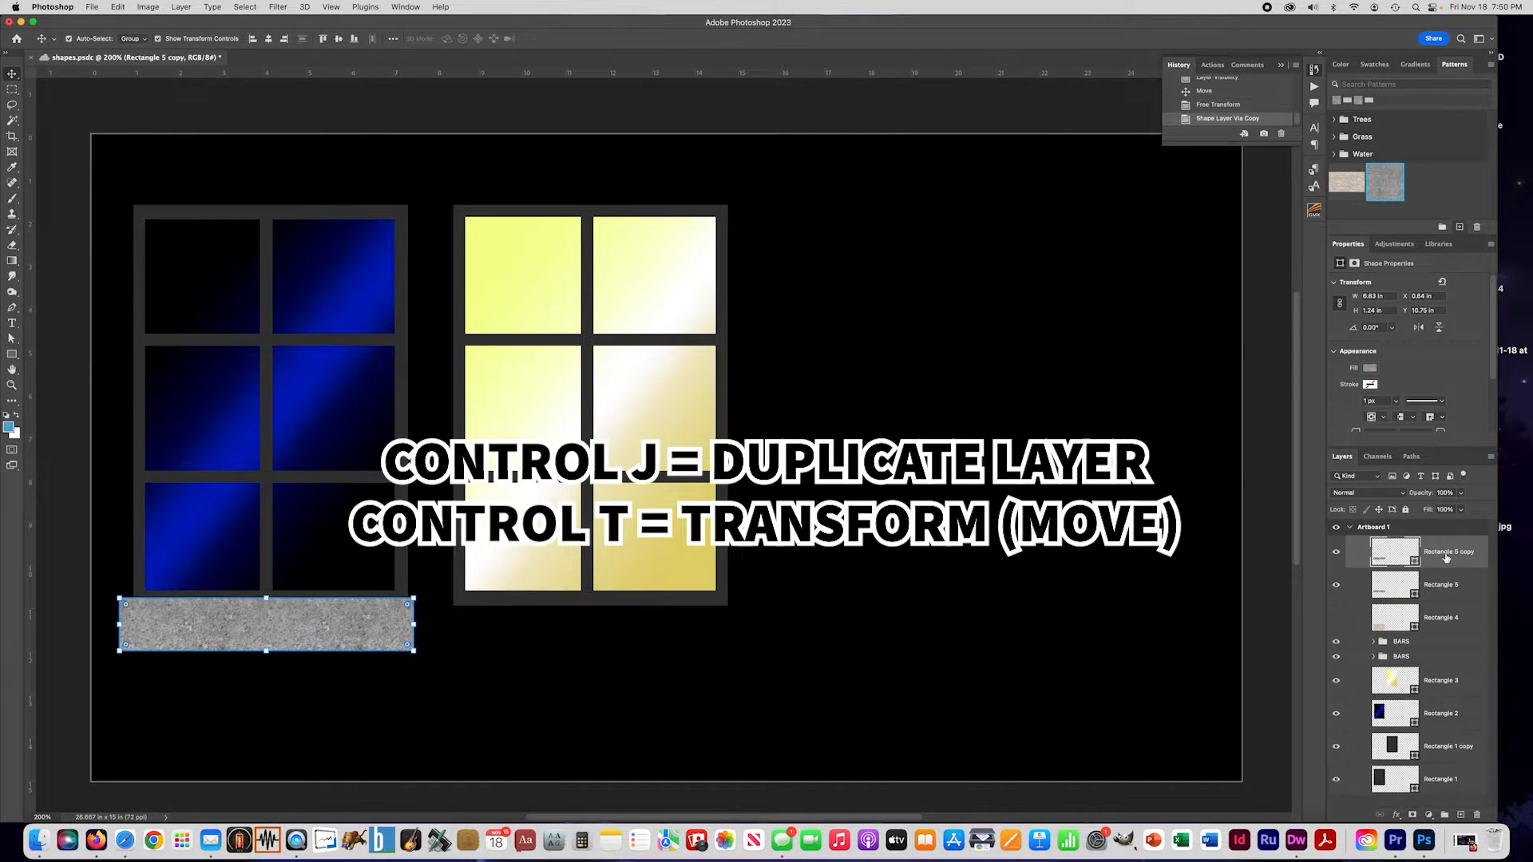
key(ctrl+t)
drag(346, 640, 669, 643)
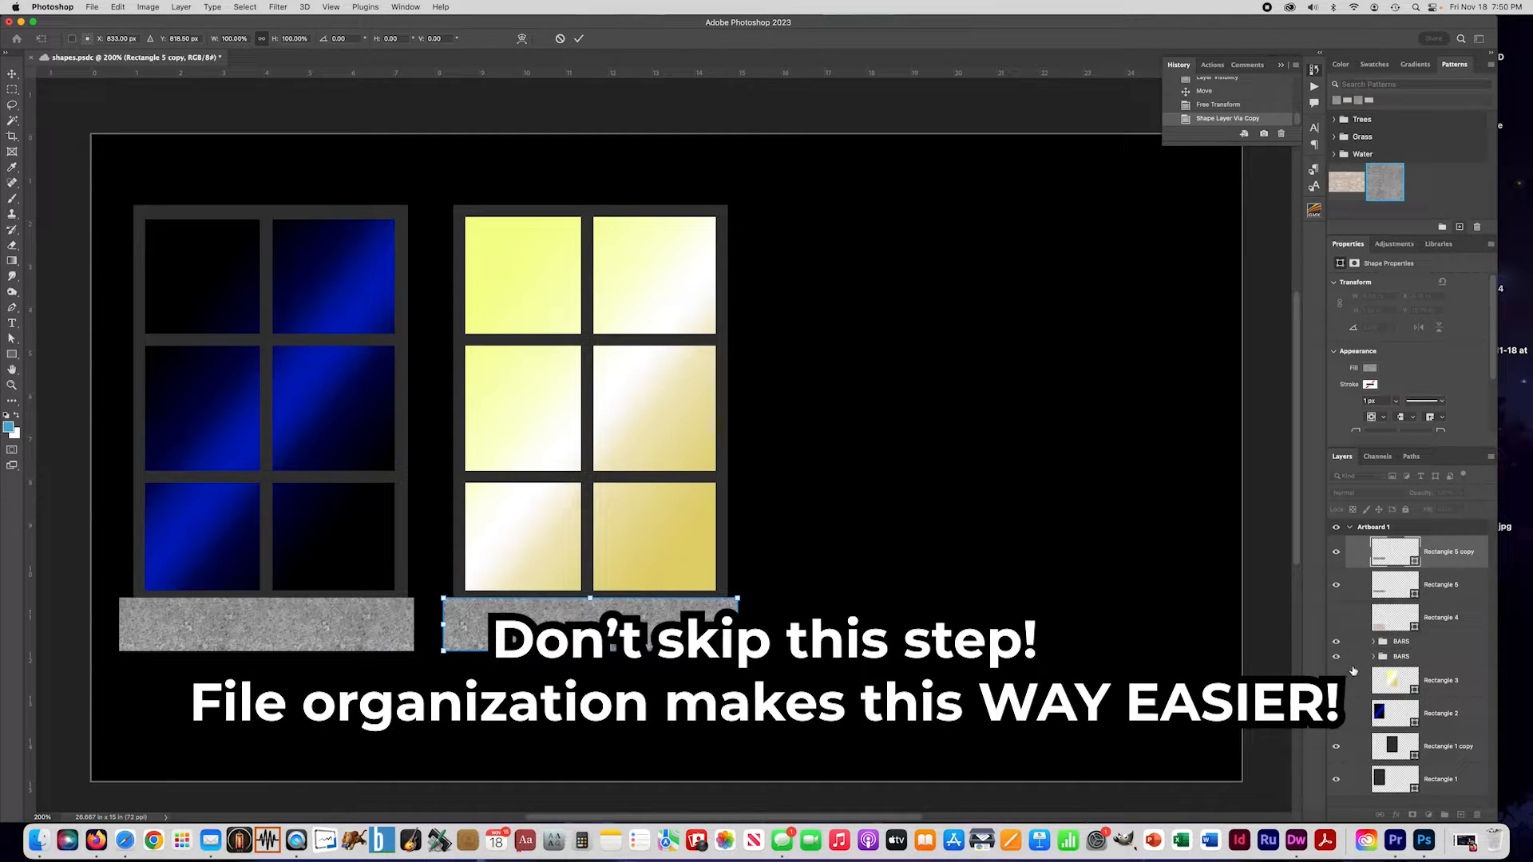
Step: Reorder the layers so the blue window's sill, BARS group, gradient rectangle and gray frame sit directly together in the stack
click(1436, 661)
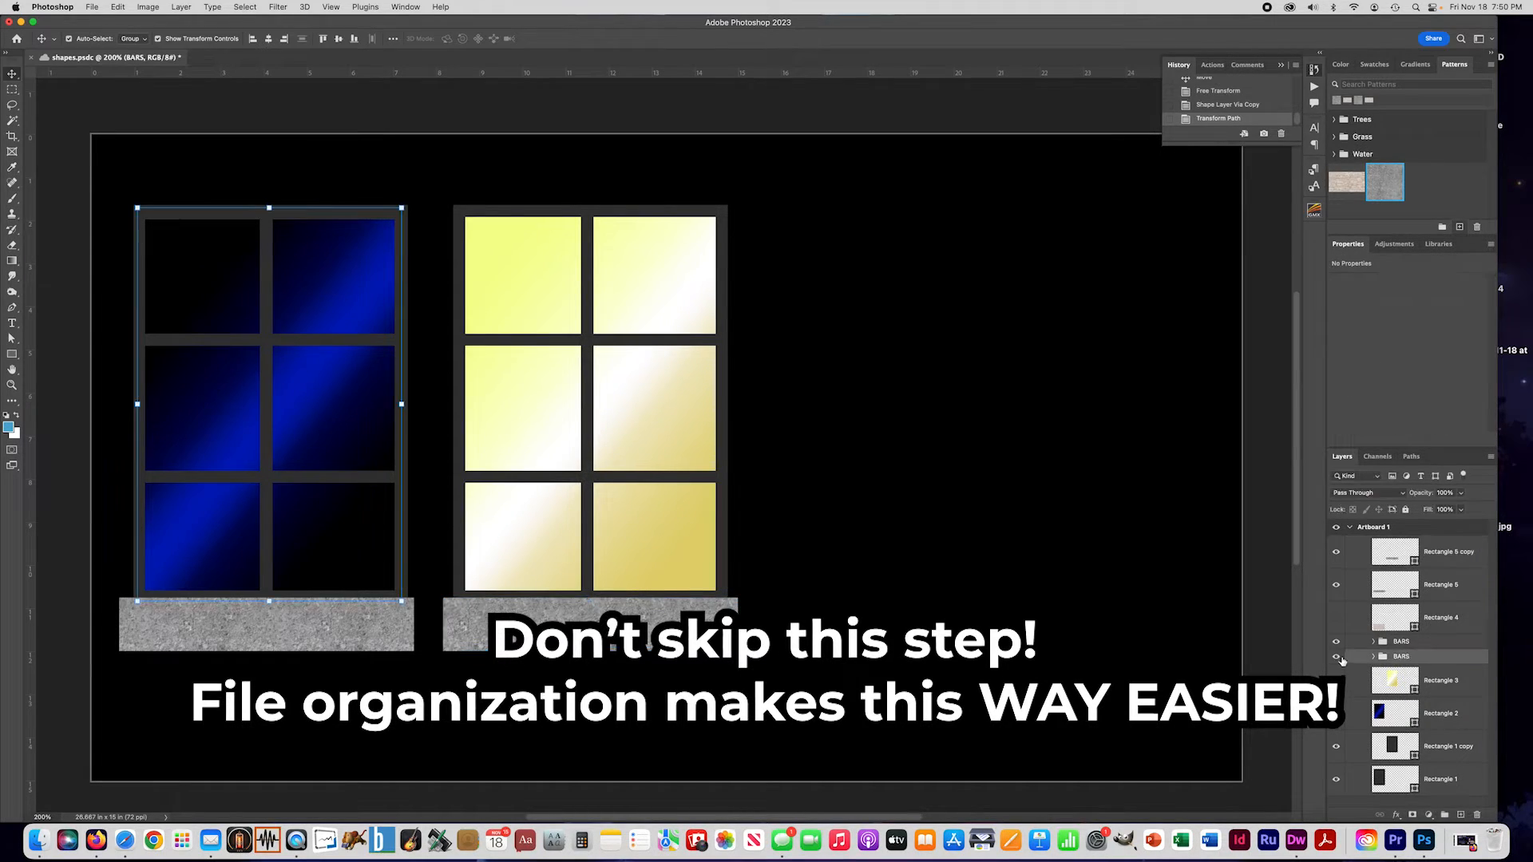
click(1337, 656)
click(1337, 657)
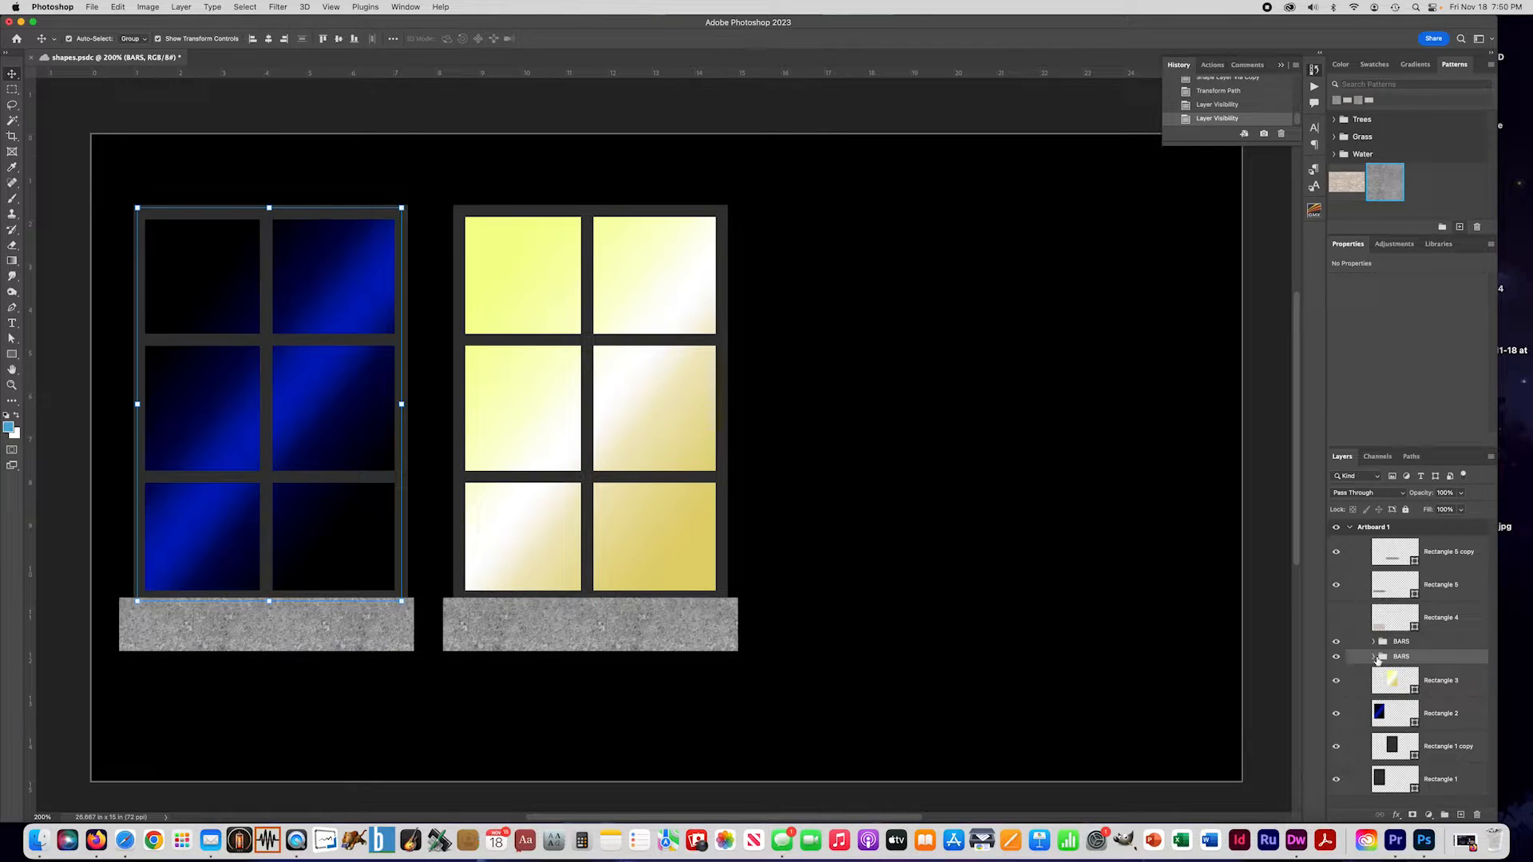
drag(1433, 662, 1438, 704)
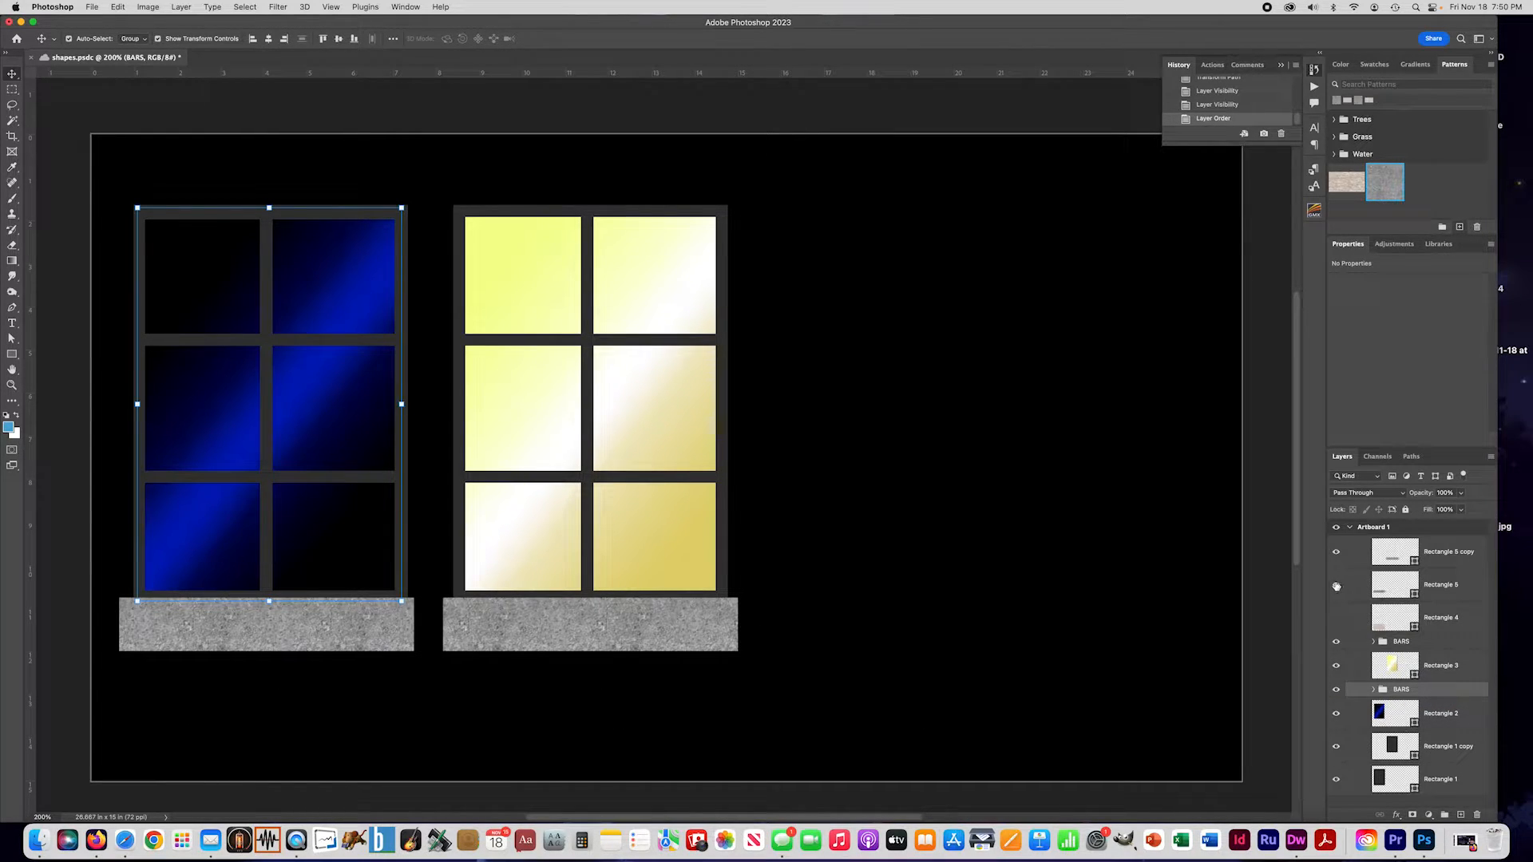
drag(1445, 588, 1446, 683)
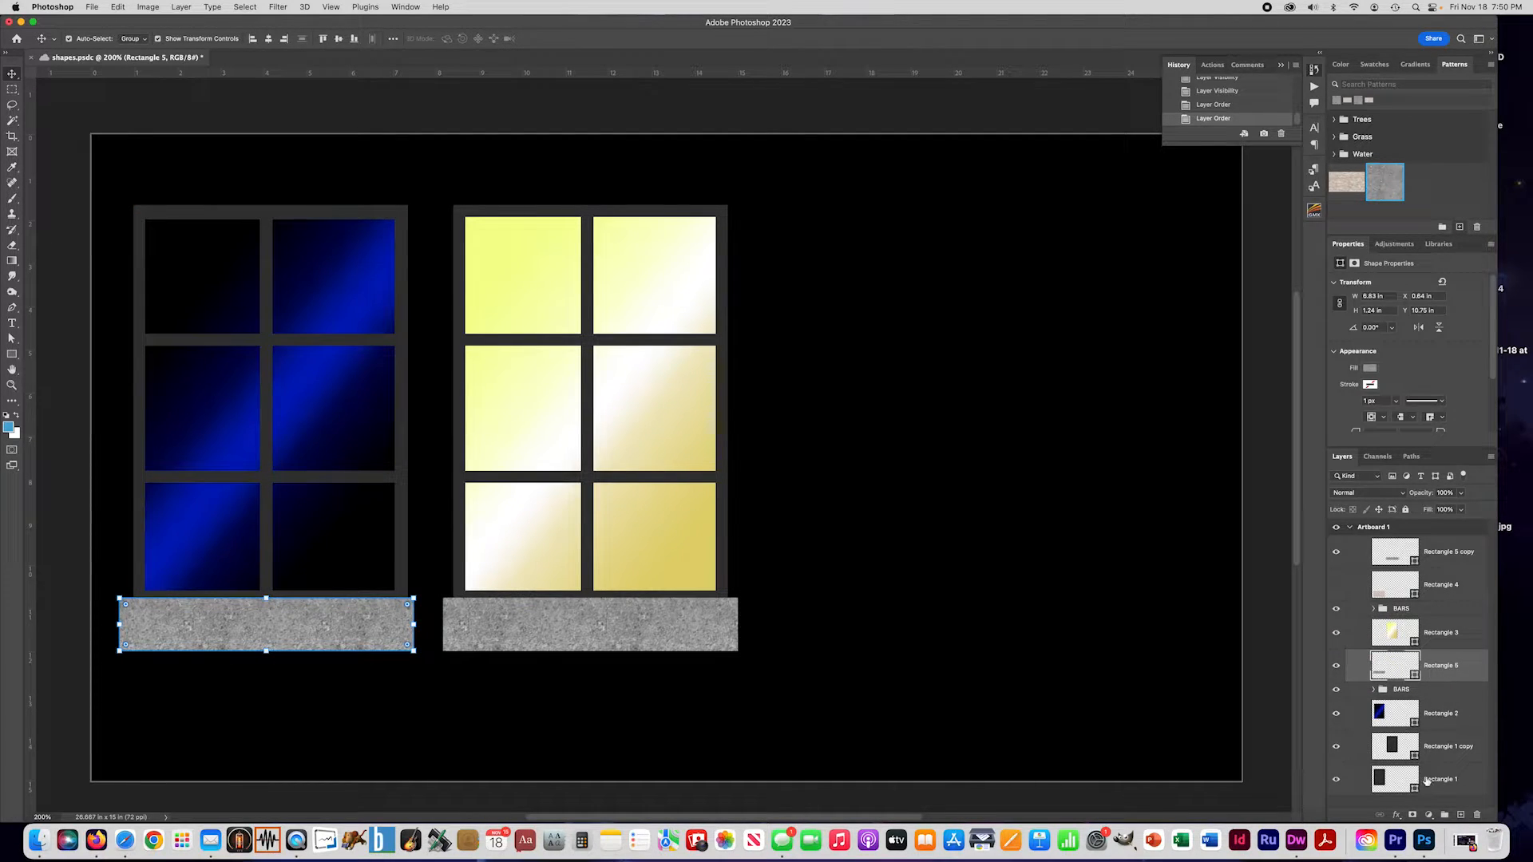
drag(1439, 780, 1435, 744)
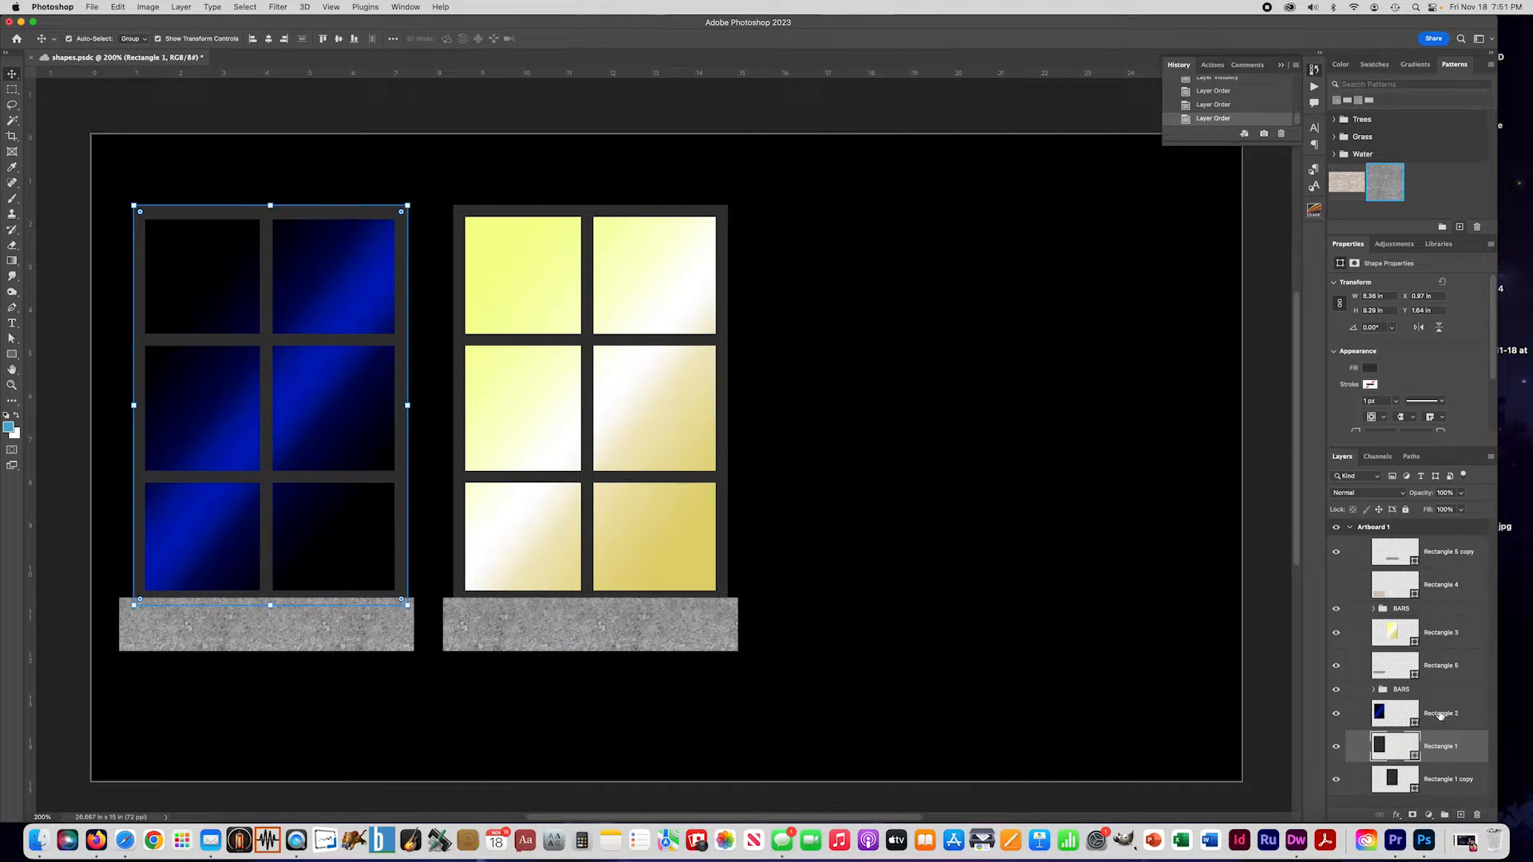
shift+click(1440, 716)
shift+click(1439, 689)
shift+click(1441, 670)
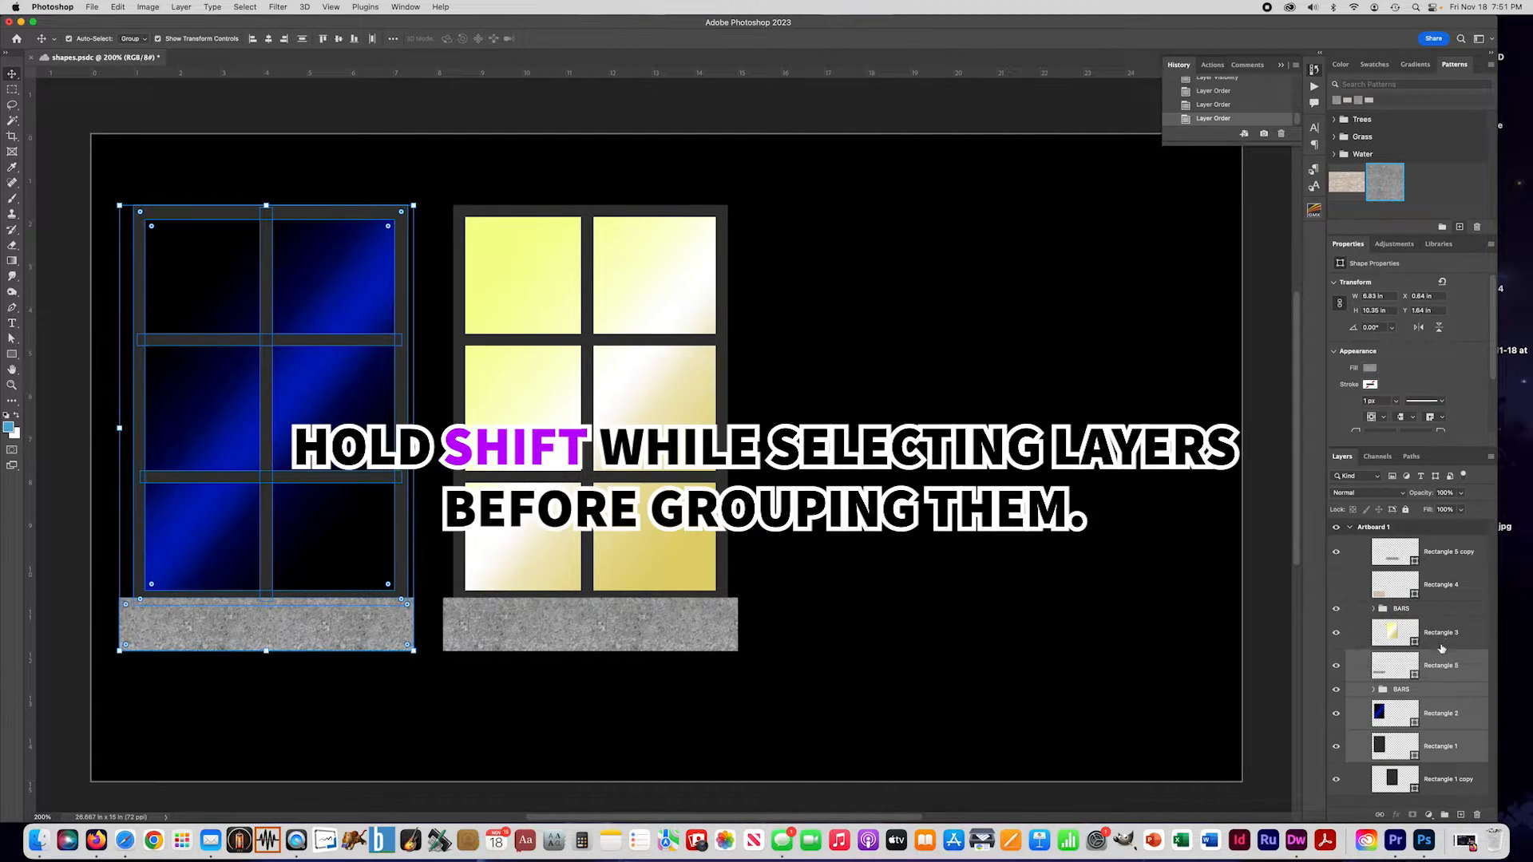
shift+click(1439, 639)
Step: Group the blue window's sill, BARS group, gradient rectangle and gray frame layers together
click(1437, 666)
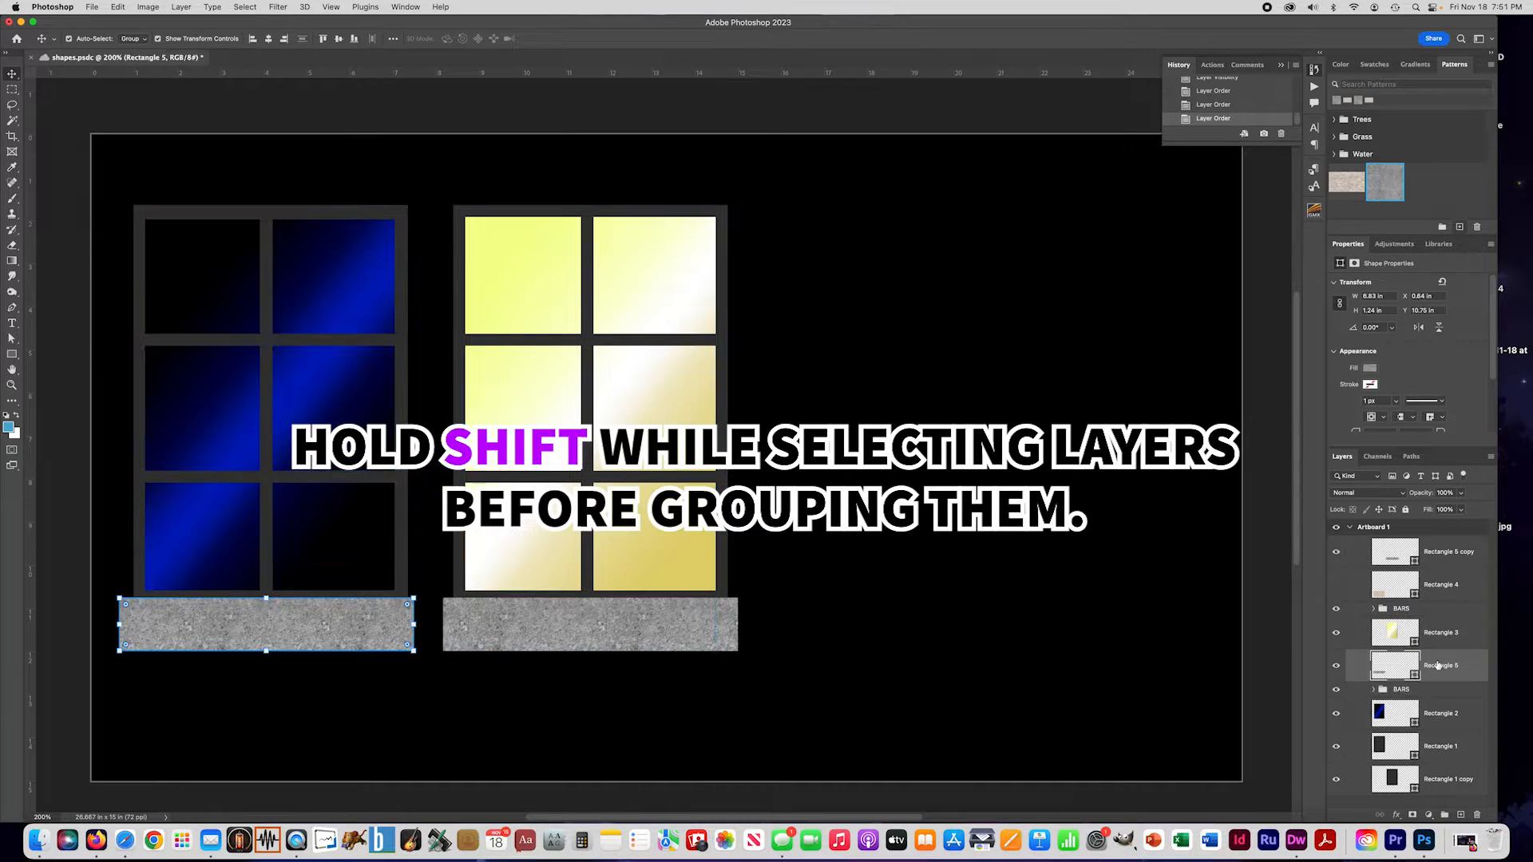
shift+click(1440, 693)
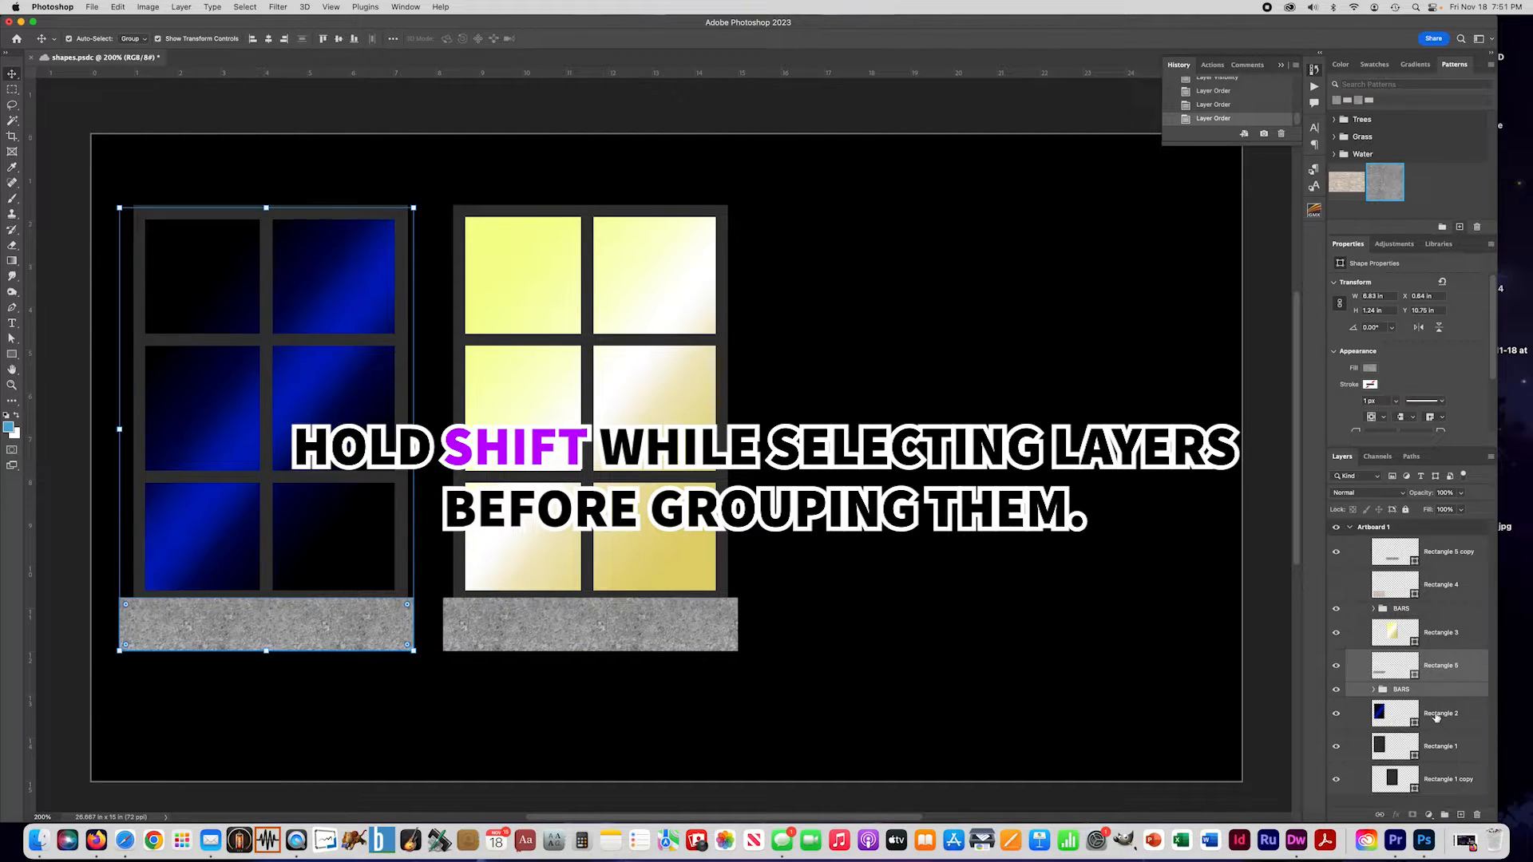
shift+click(1438, 720)
shift+click(1439, 745)
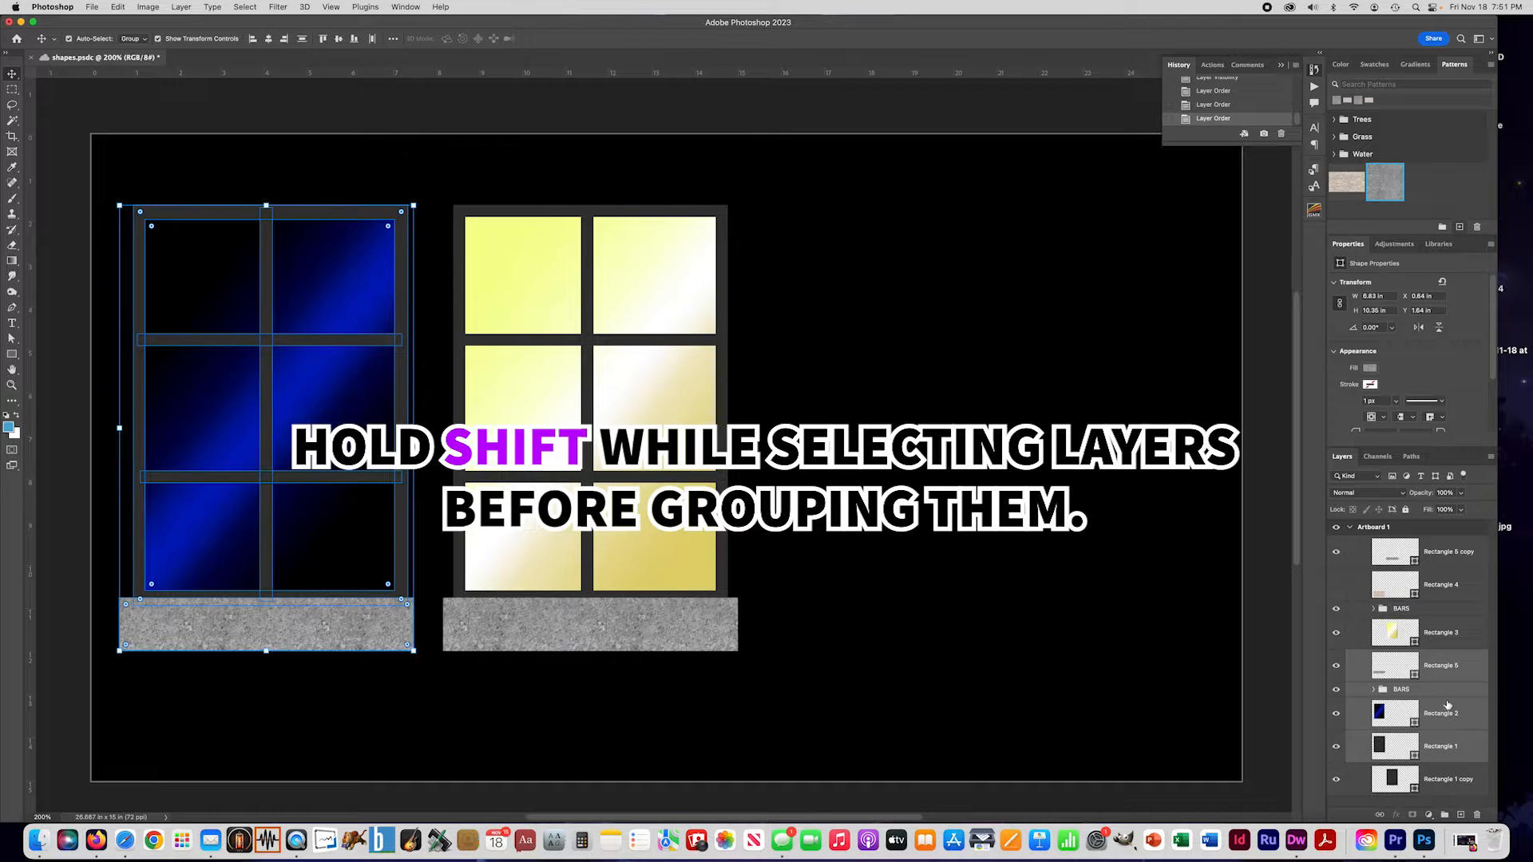
key(super+g)
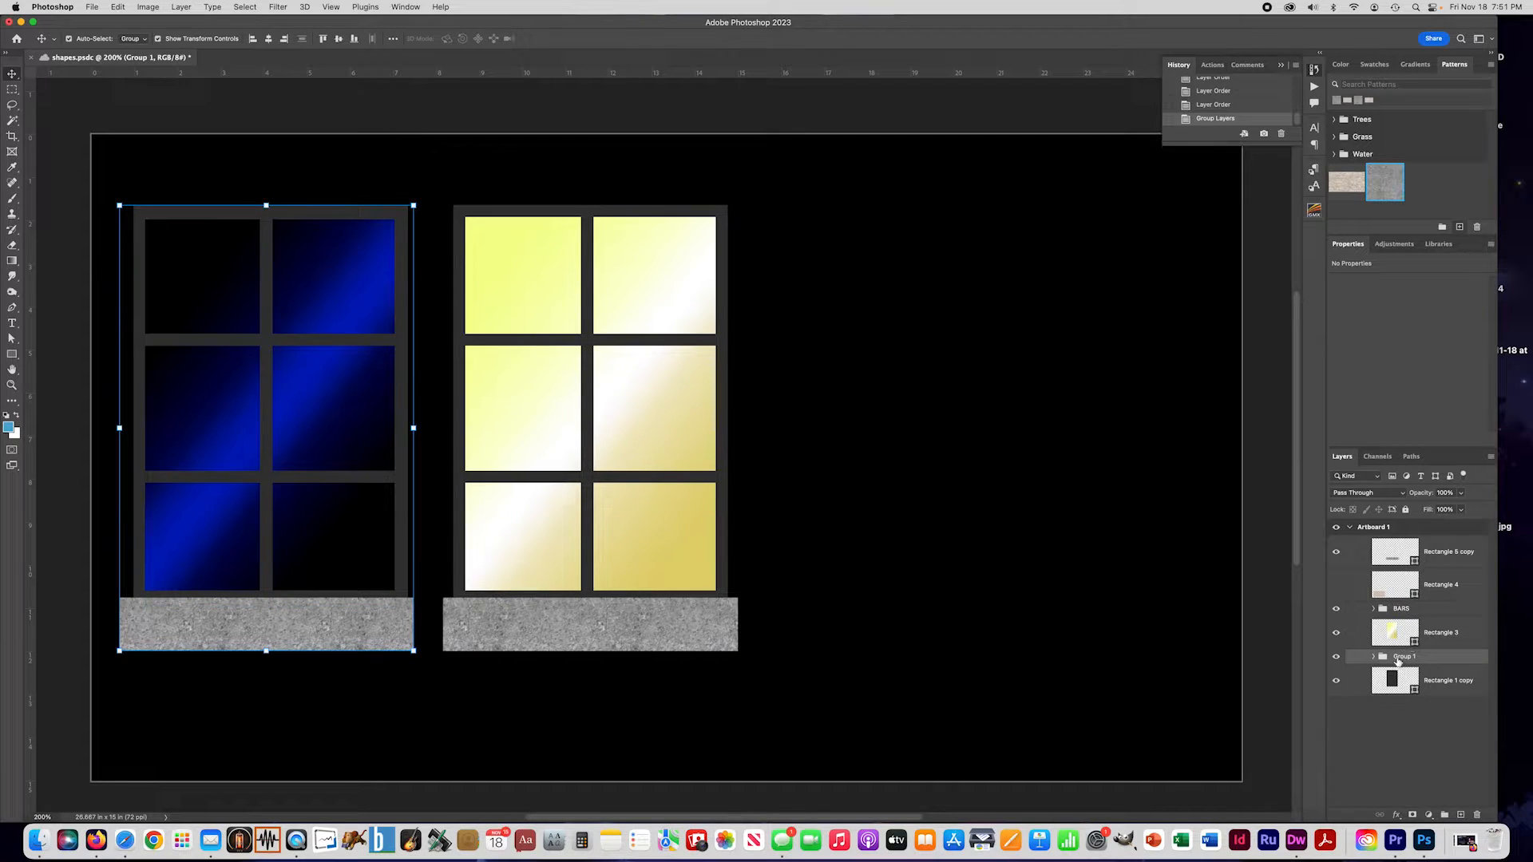
Step: Rename the blue window's group "dark window" and move it to the top of the artboard's layer stack
double_click(1398, 657)
text(dark window)
key(Return)
drag(1451, 661, 1452, 691)
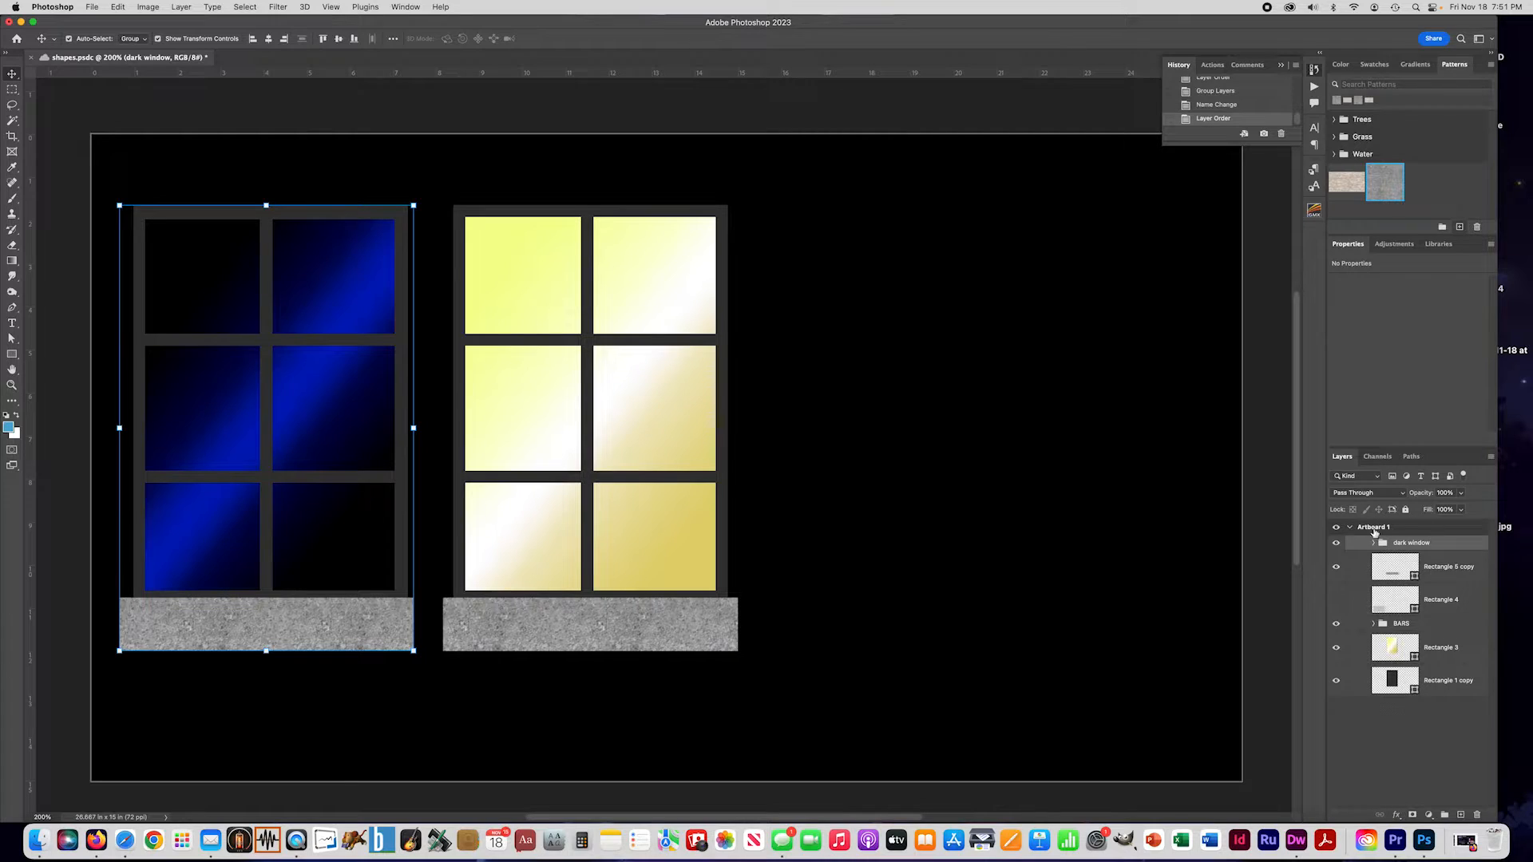
Step: Move the hidden Rectangle 4 layer out from among the yellow window's layers to the top of the artboard's stack
click(1442, 570)
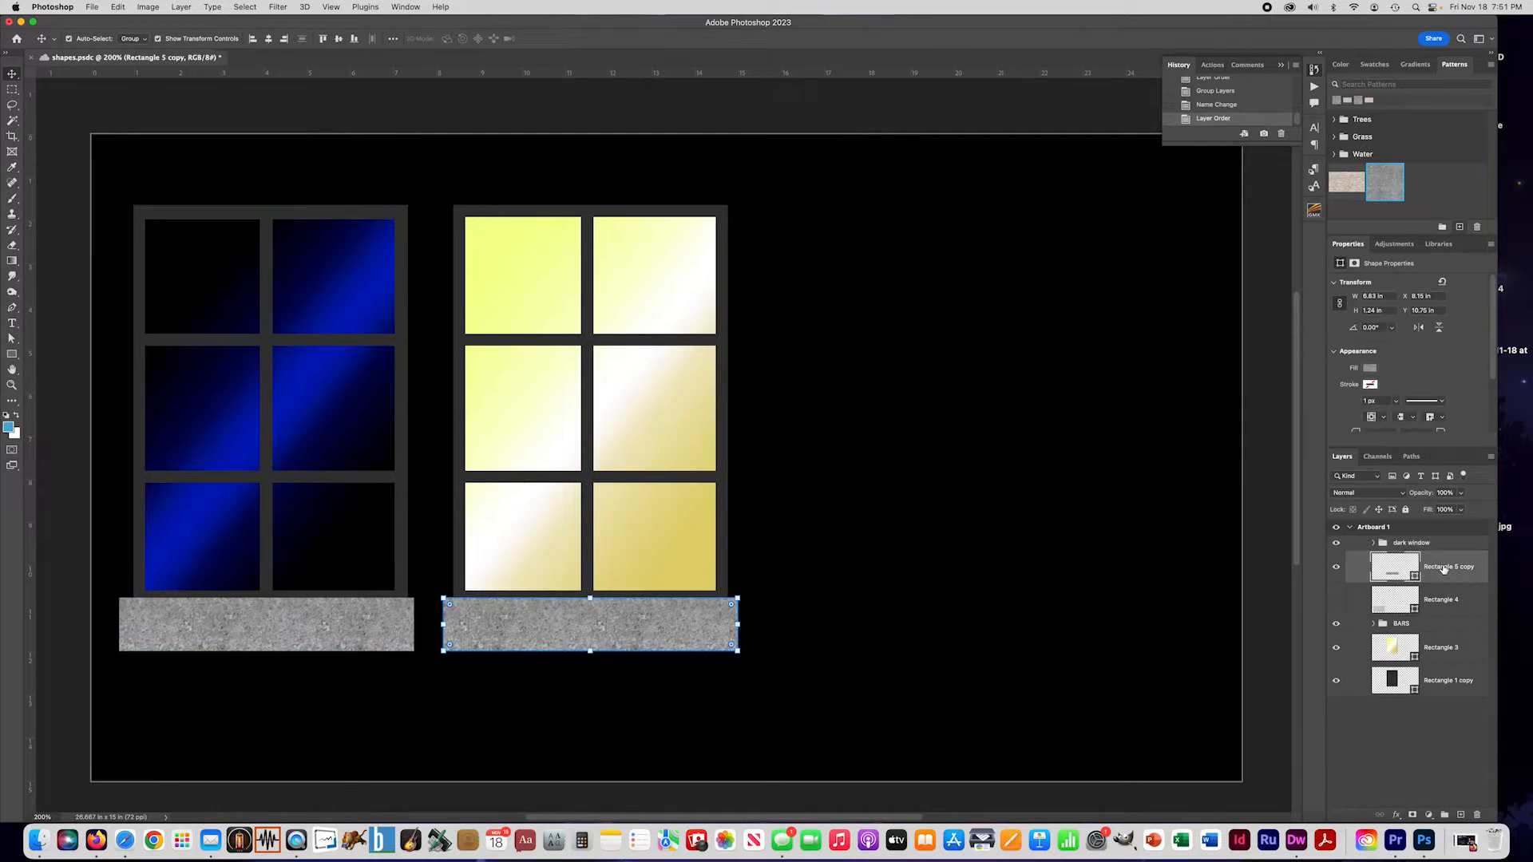
drag(1440, 605, 1449, 718)
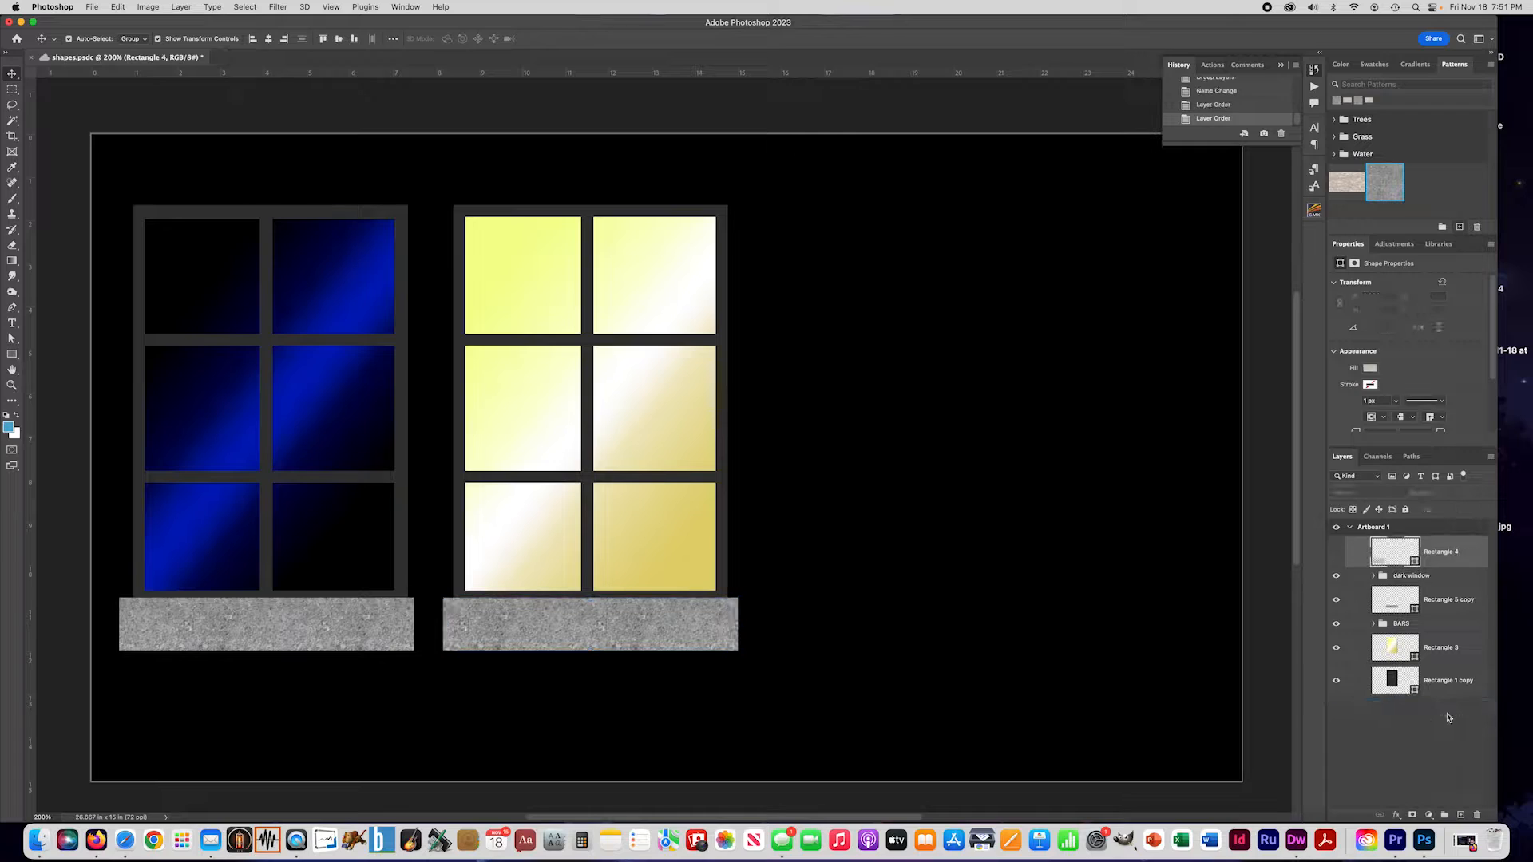
click(1446, 578)
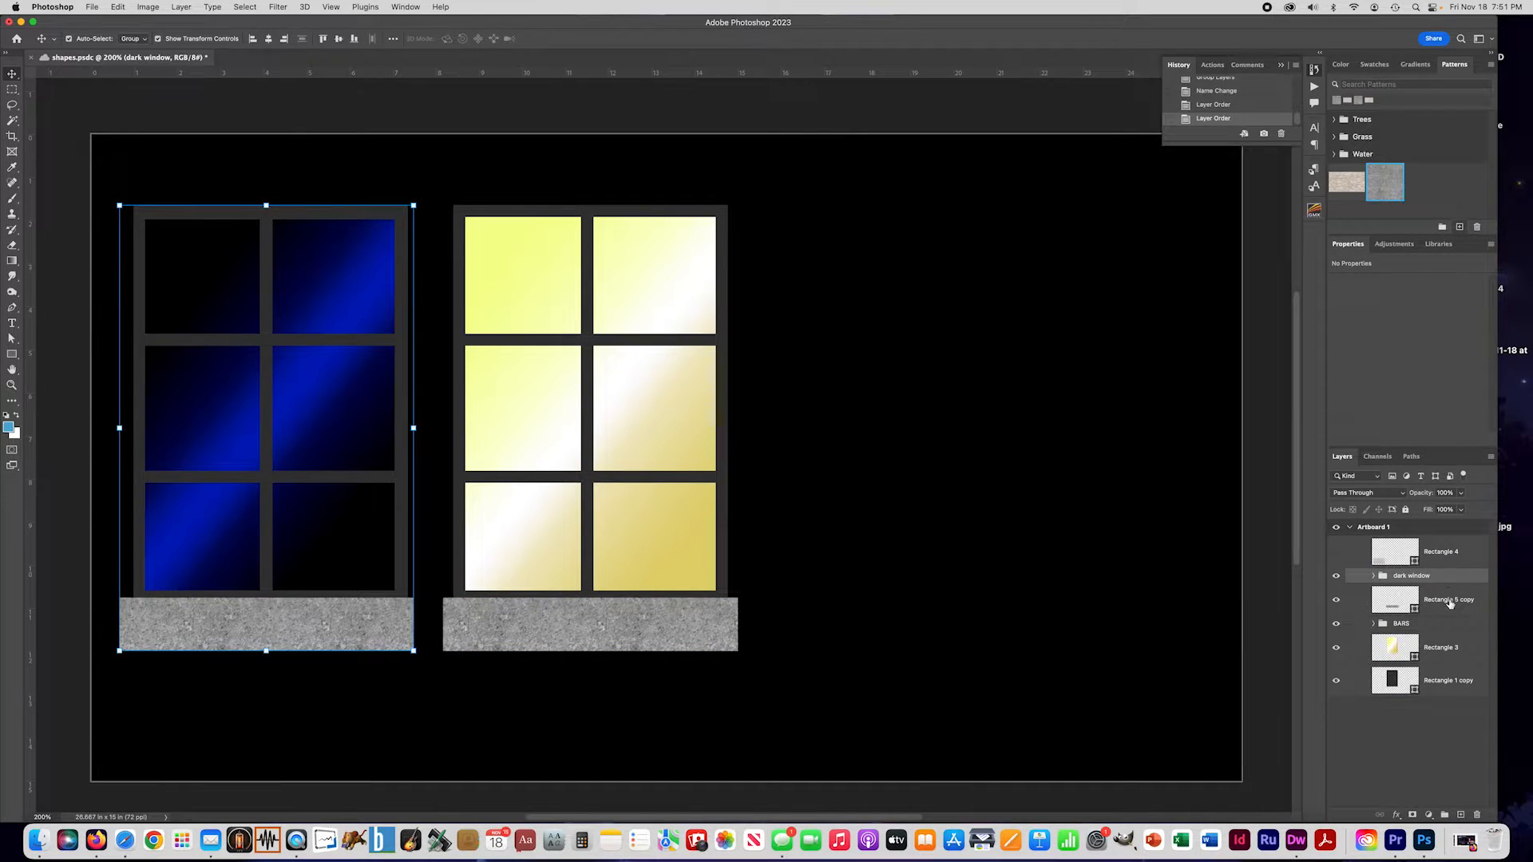
Step: Group the yellow window's sill, BARS group, gradient rectangle and gray frame layers, and name the group "light window"
click(1446, 603)
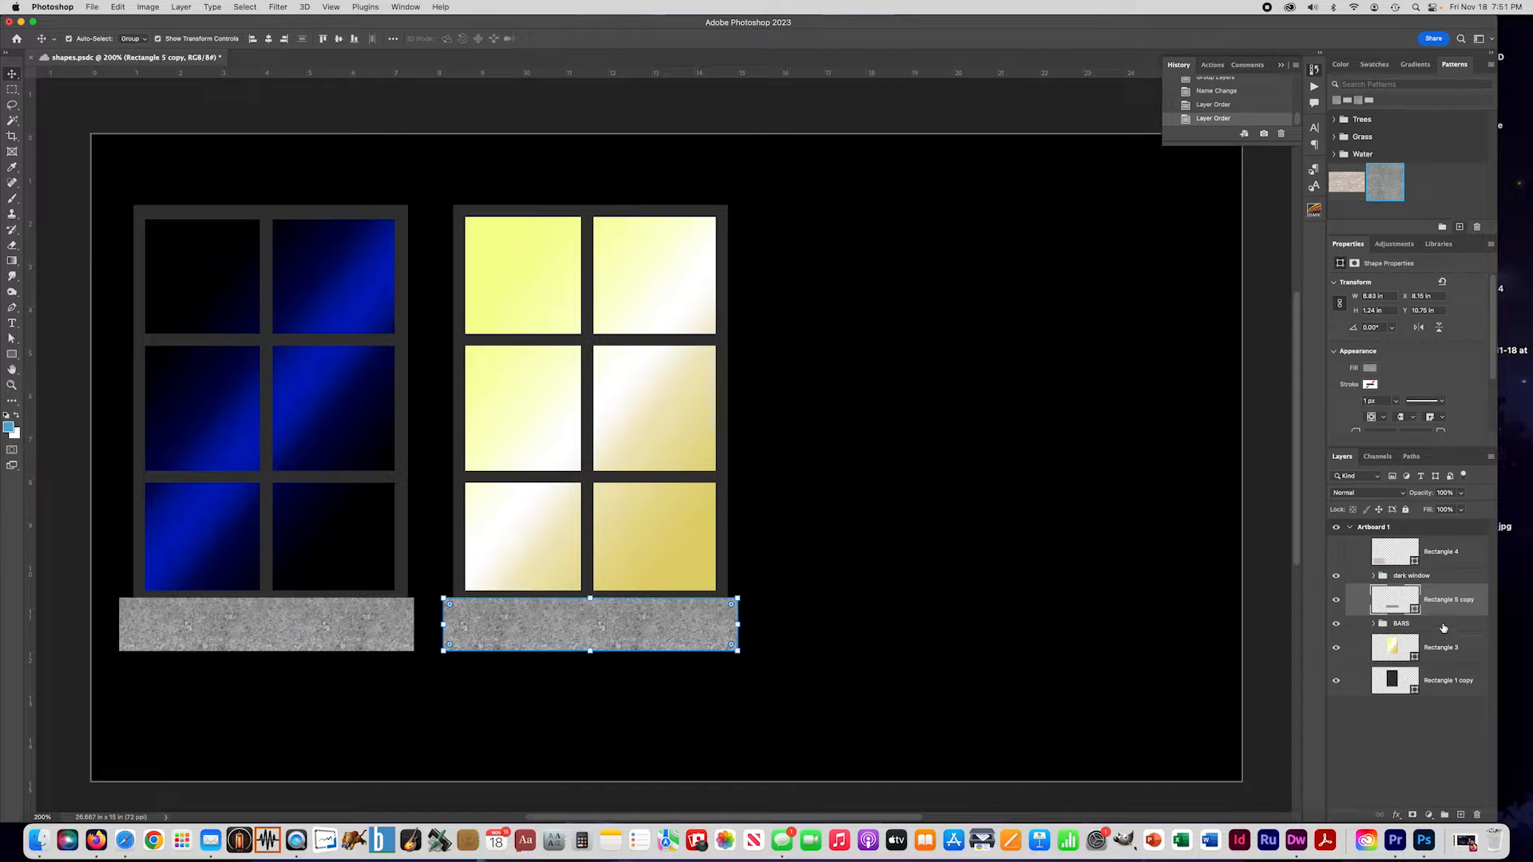
shift+click(1441, 625)
shift+click(1443, 650)
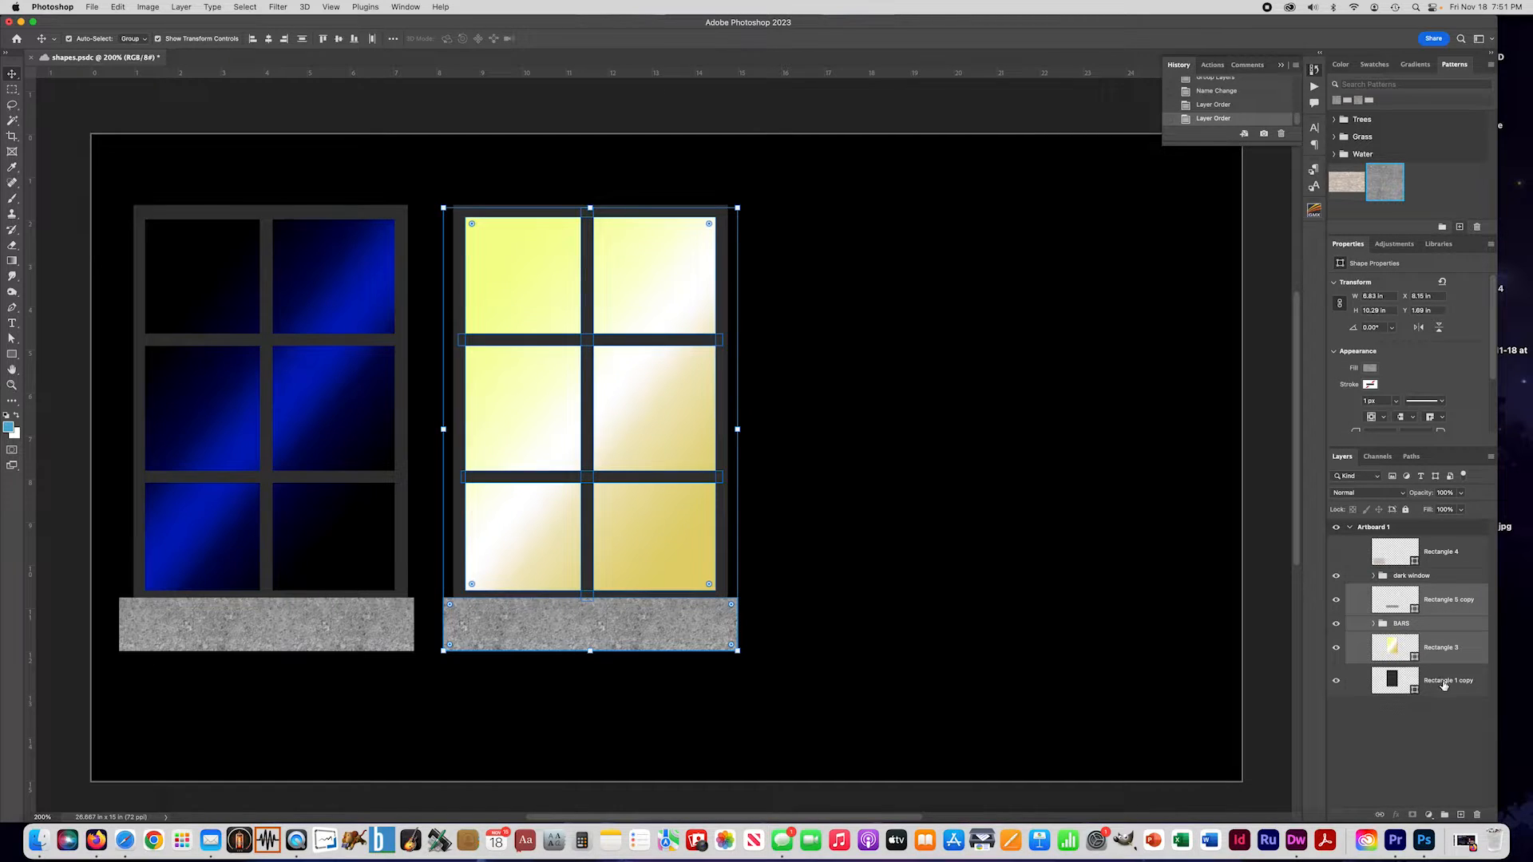
shift+click(1444, 684)
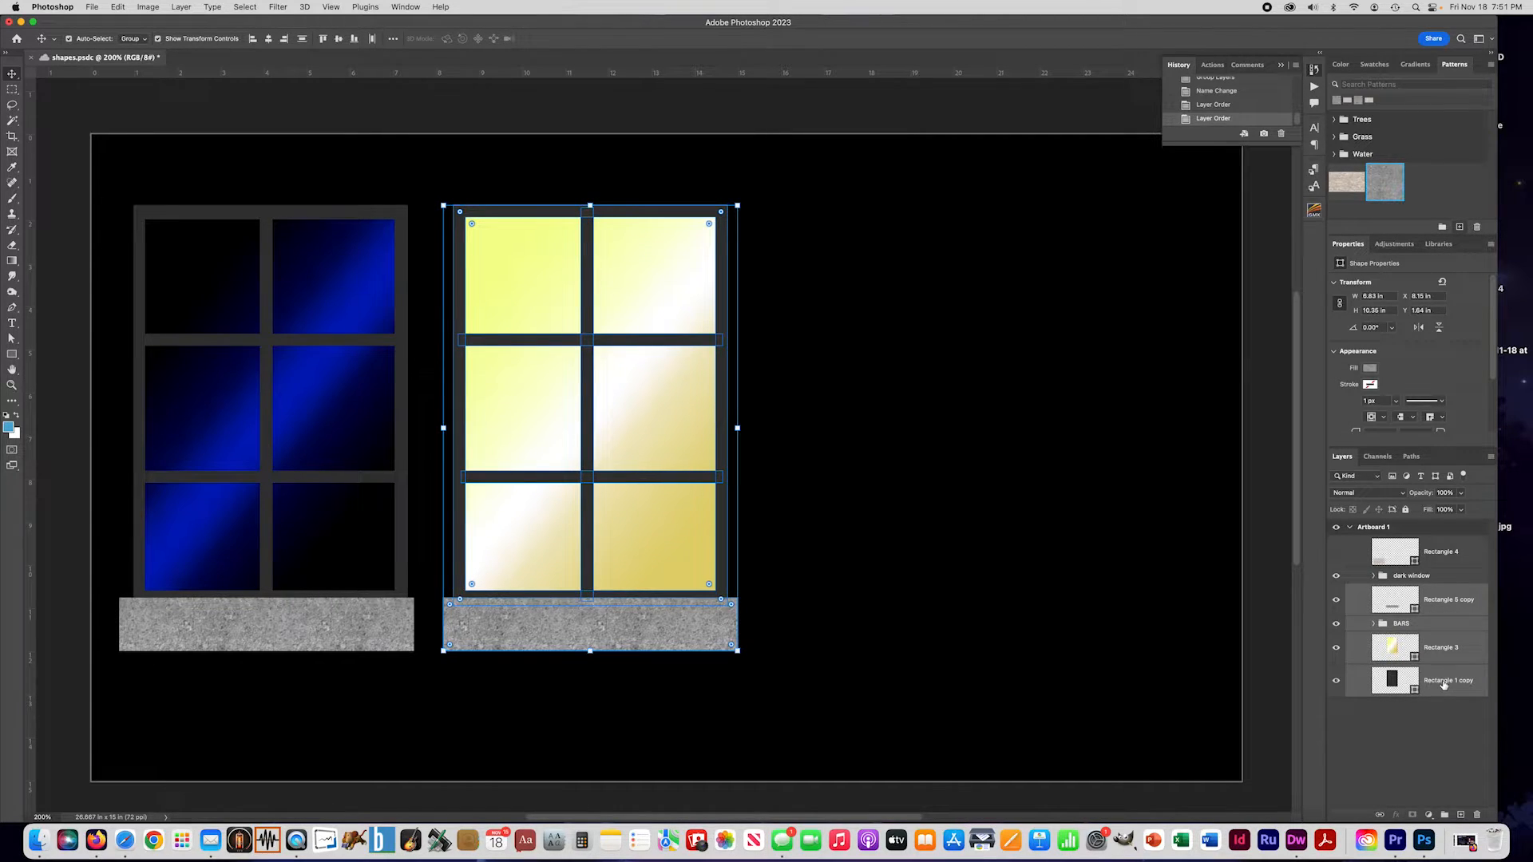
key(super+g)
double_click(1402, 591)
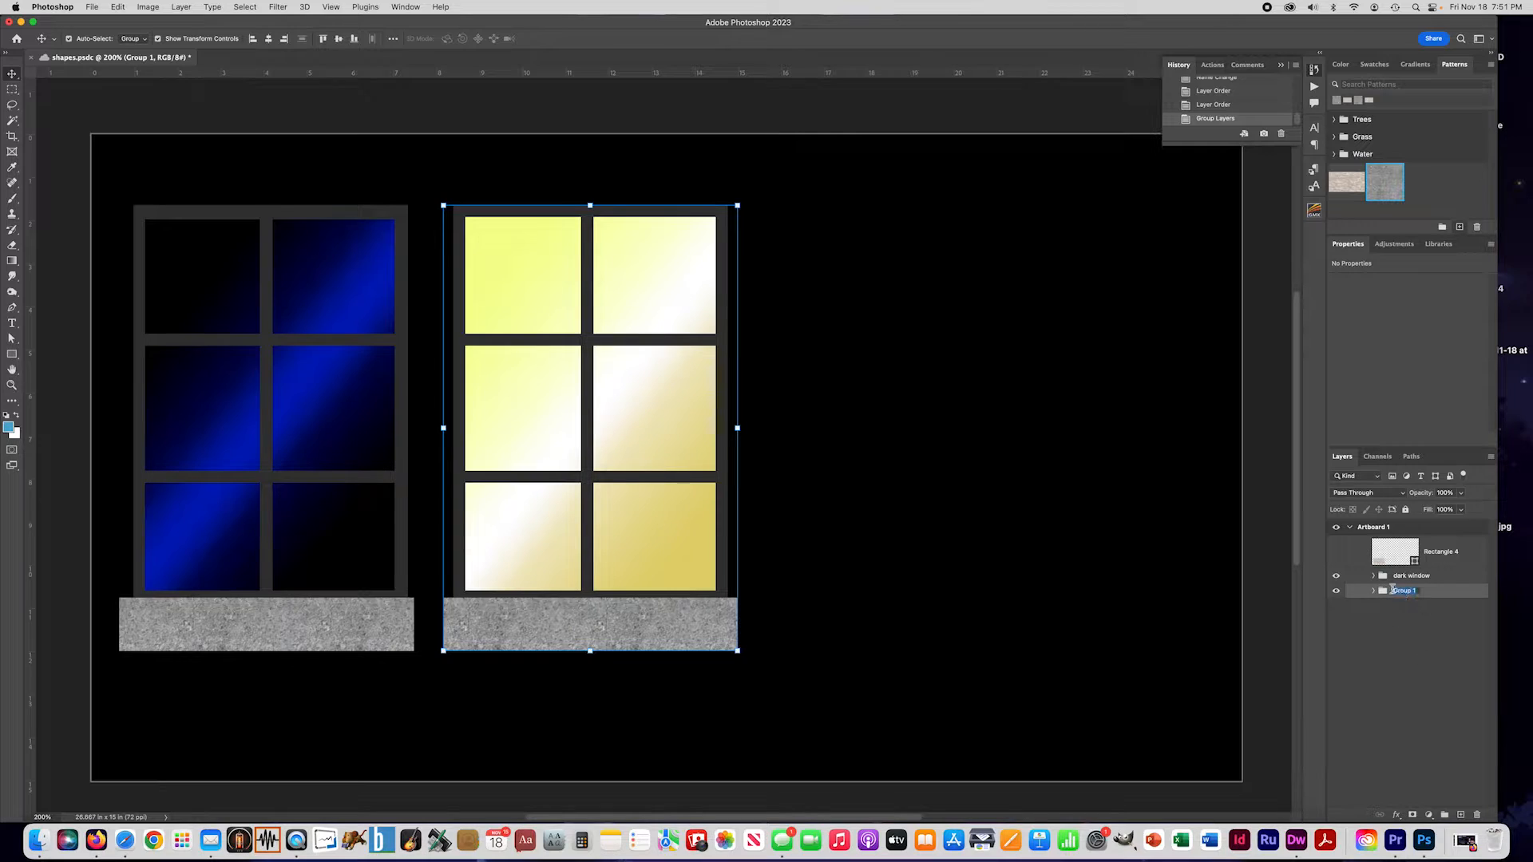
text(l)
key(Return)
Step: Toggle the visibility of the light window and dark window groups to check what each contains
click(1336, 591)
click(1336, 591)
click(1336, 575)
click(1337, 576)
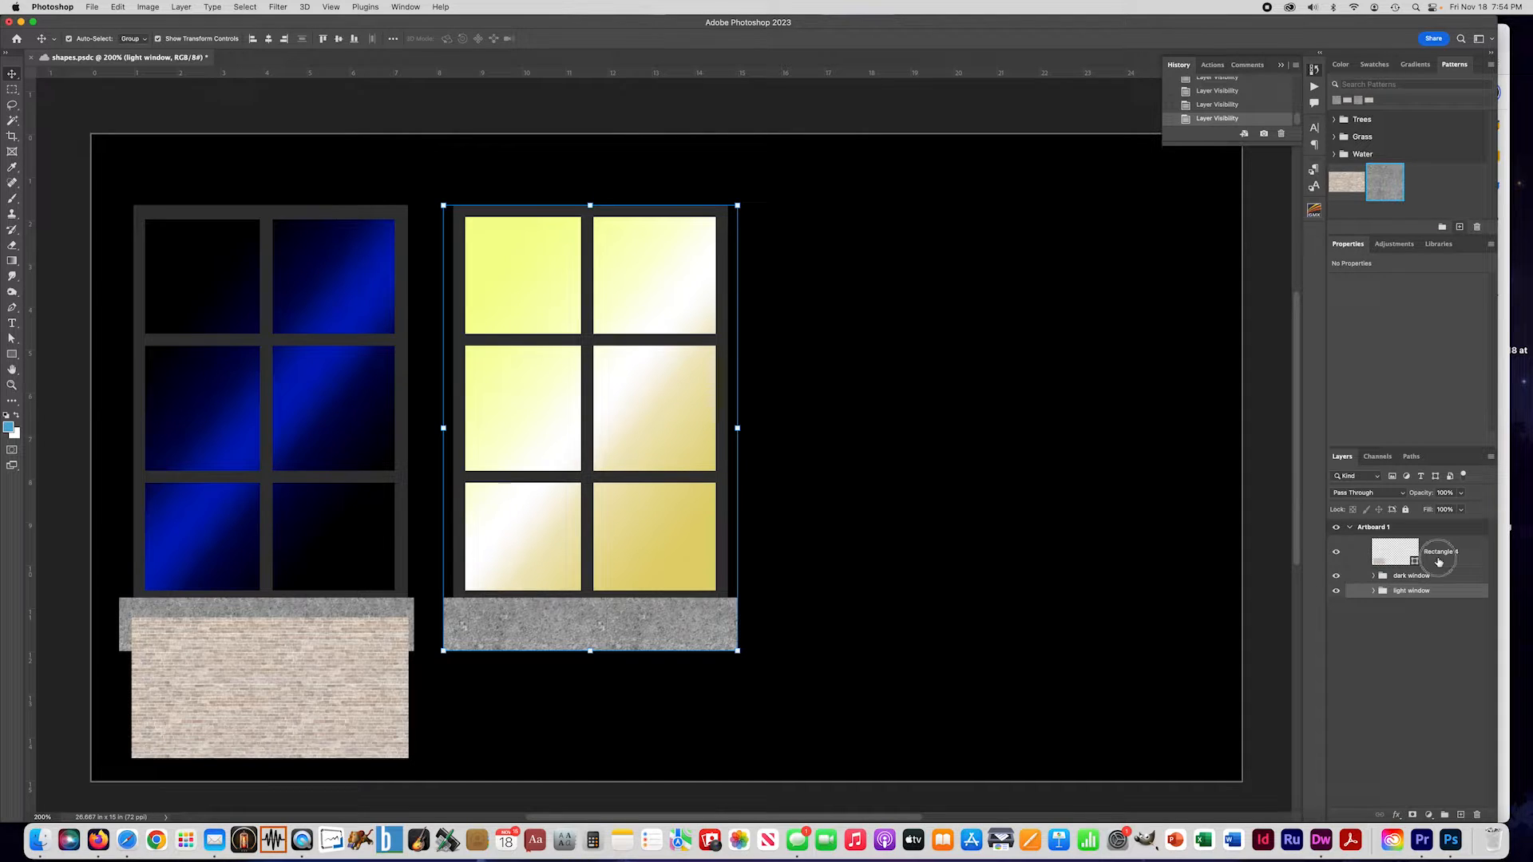
Step: Move the brick-patterned rectangle beside the yellow window and enlarge it into a wall reaching the artboard's lower edge, about 149% wide and 318% high
click(1437, 557)
drag(316, 698, 1084, 415)
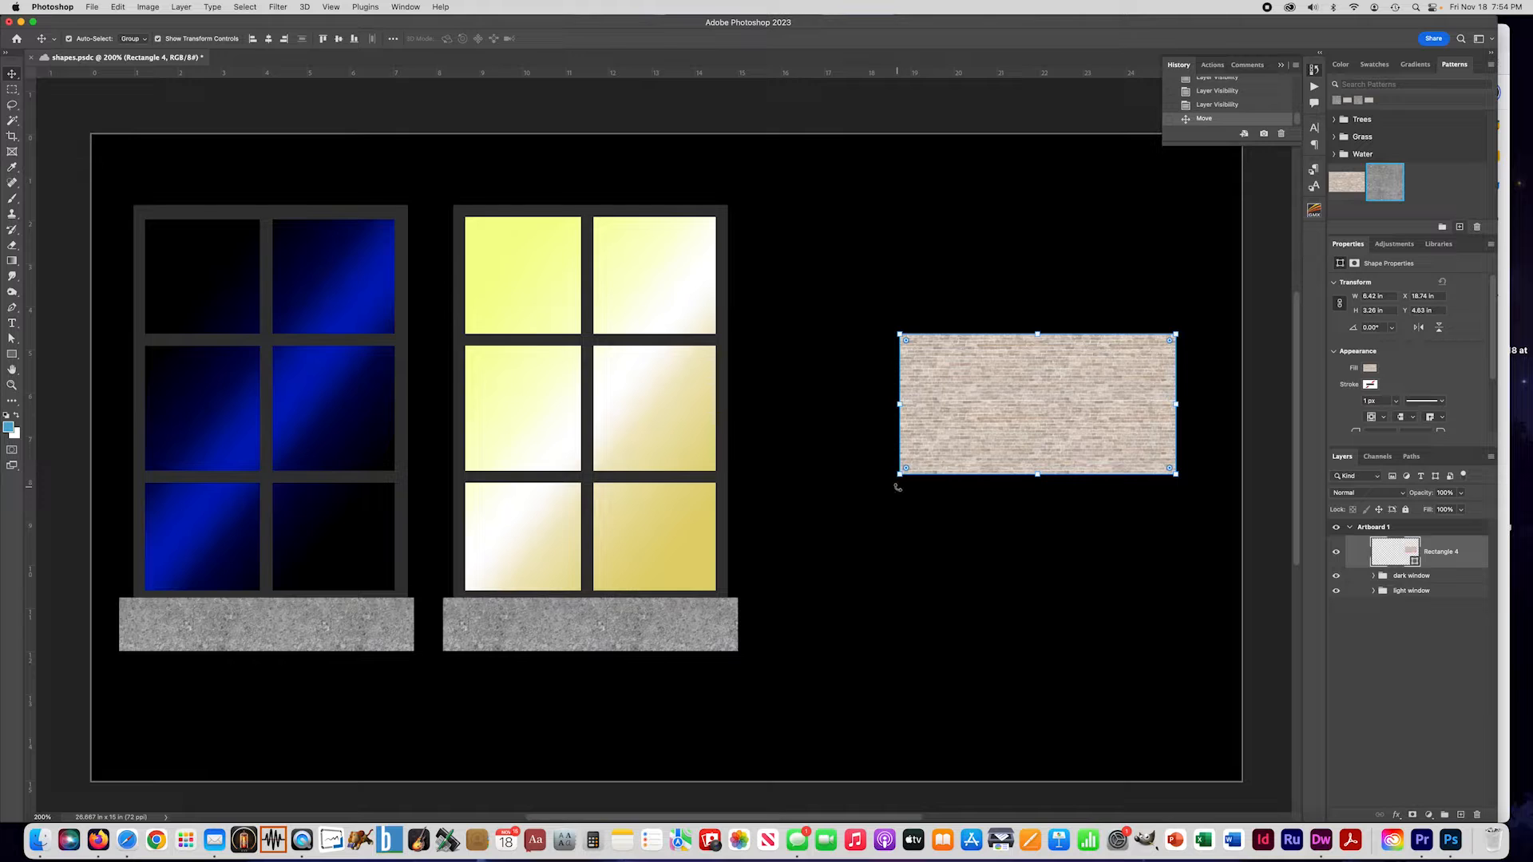
drag(899, 473, 806, 625)
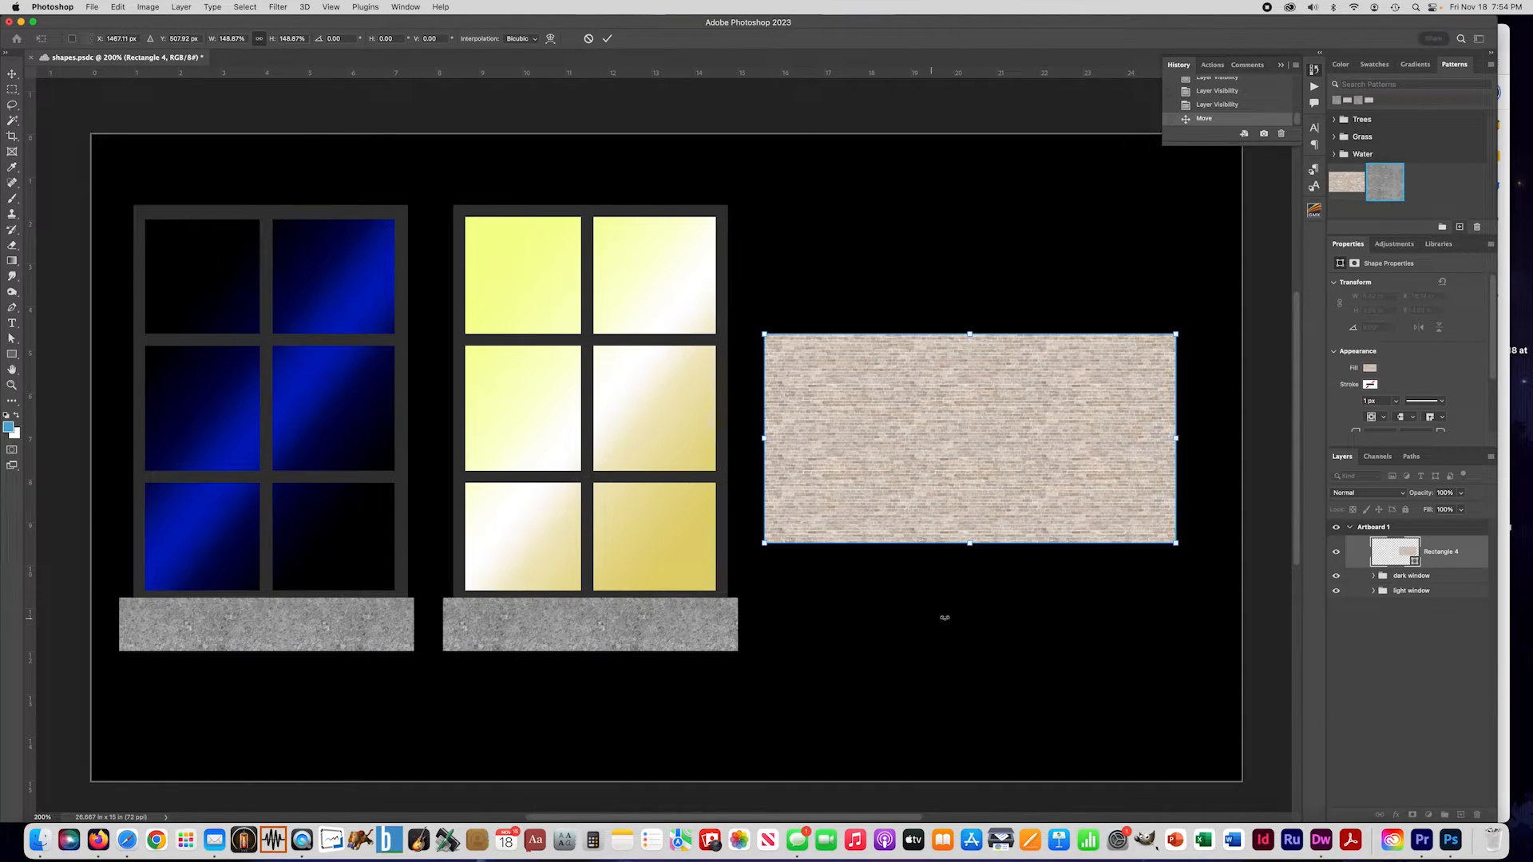
scroll(954, 589, down, 1)
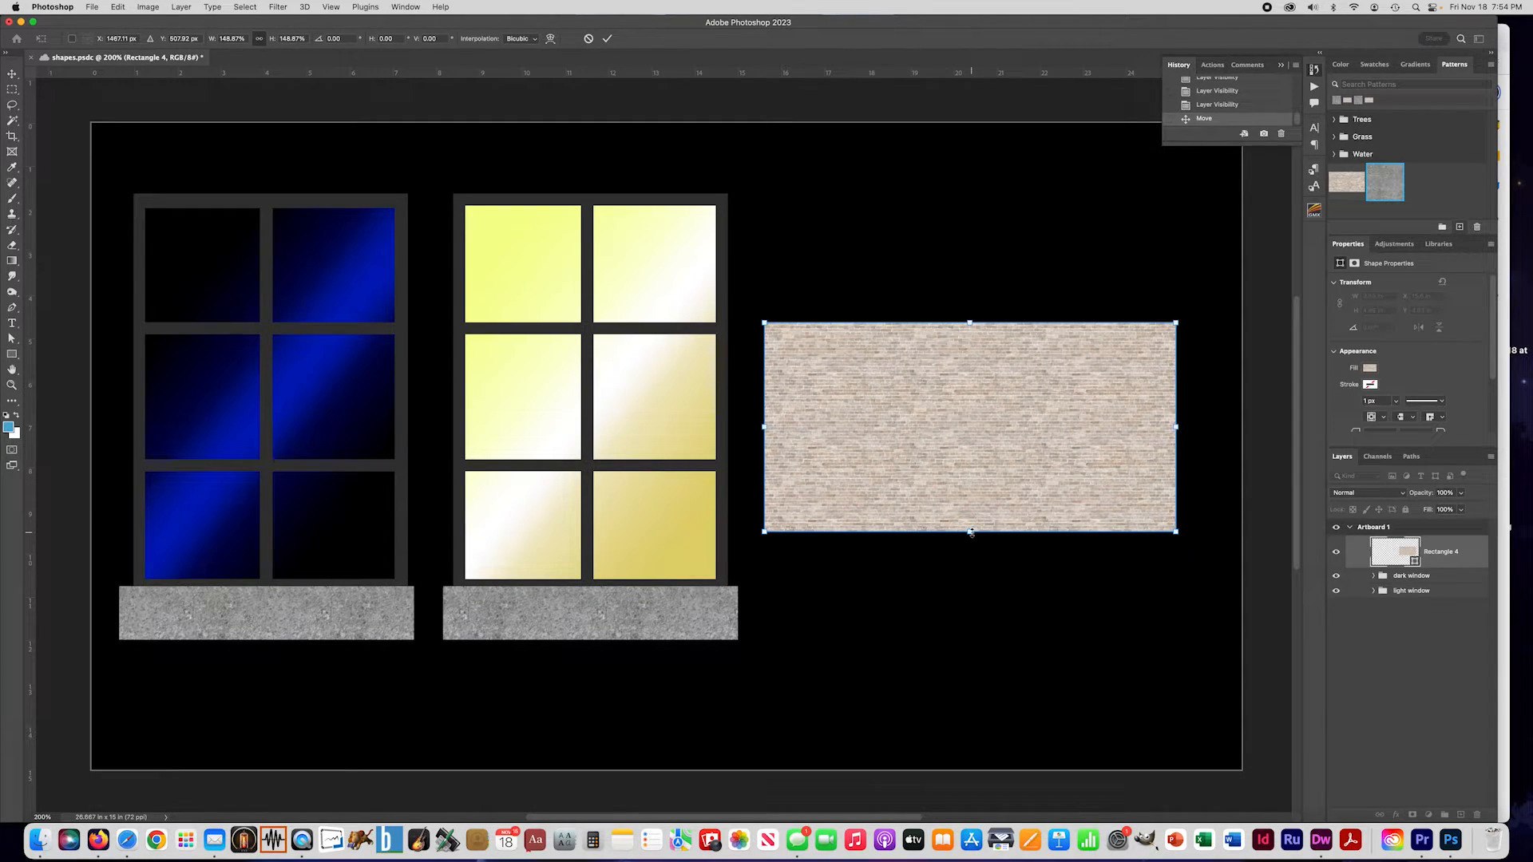
drag(970, 532, 967, 768)
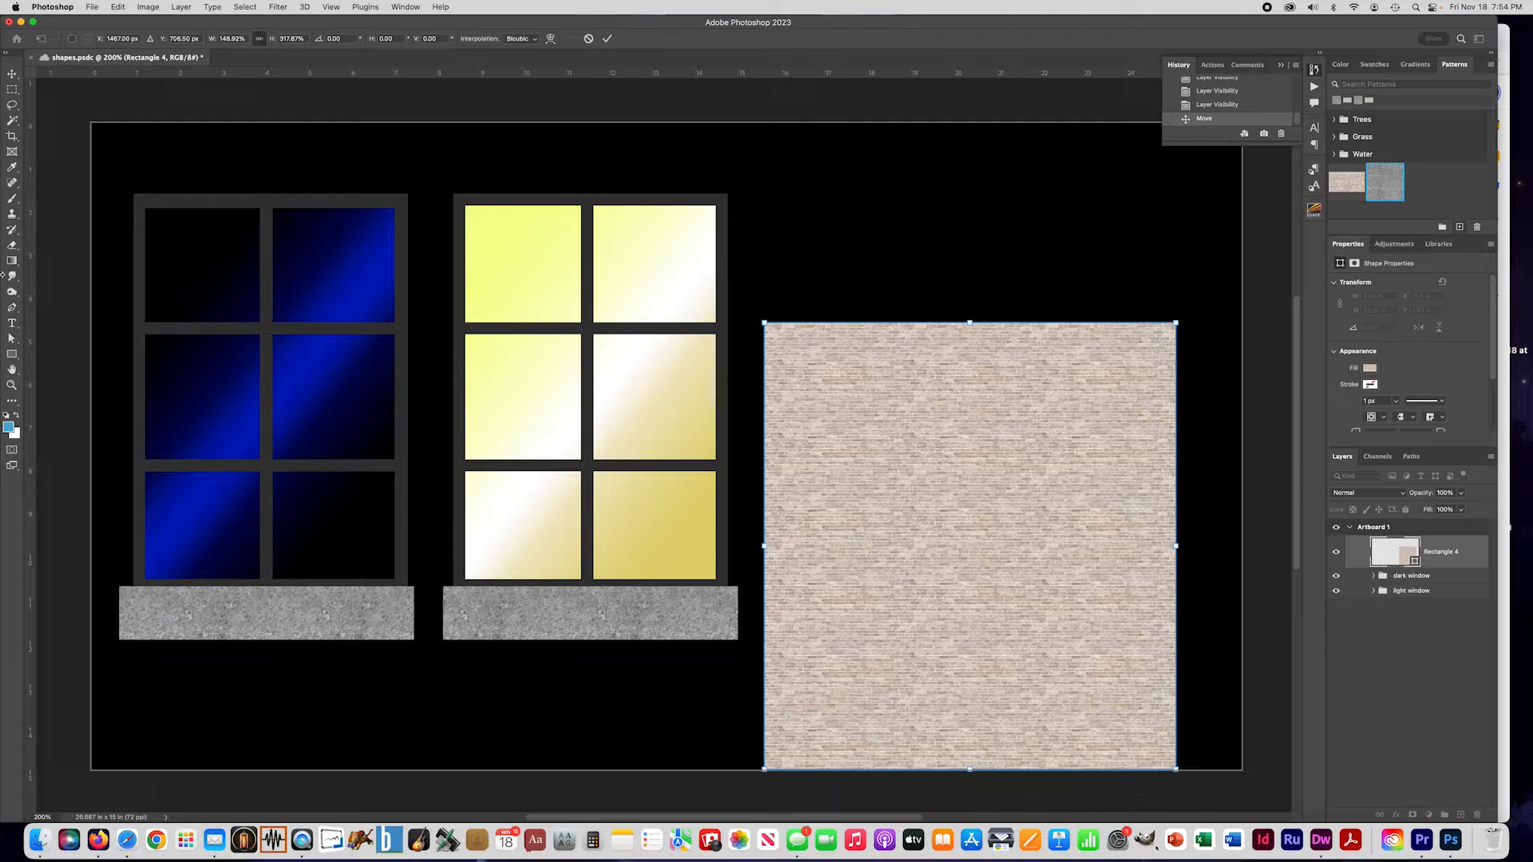
Step: Draw a ledge about 727 by 61 px across the brick wall's top edge and fill it with the concrete pattern at 25% scale
click(13, 354)
drag(753, 301, 1189, 338)
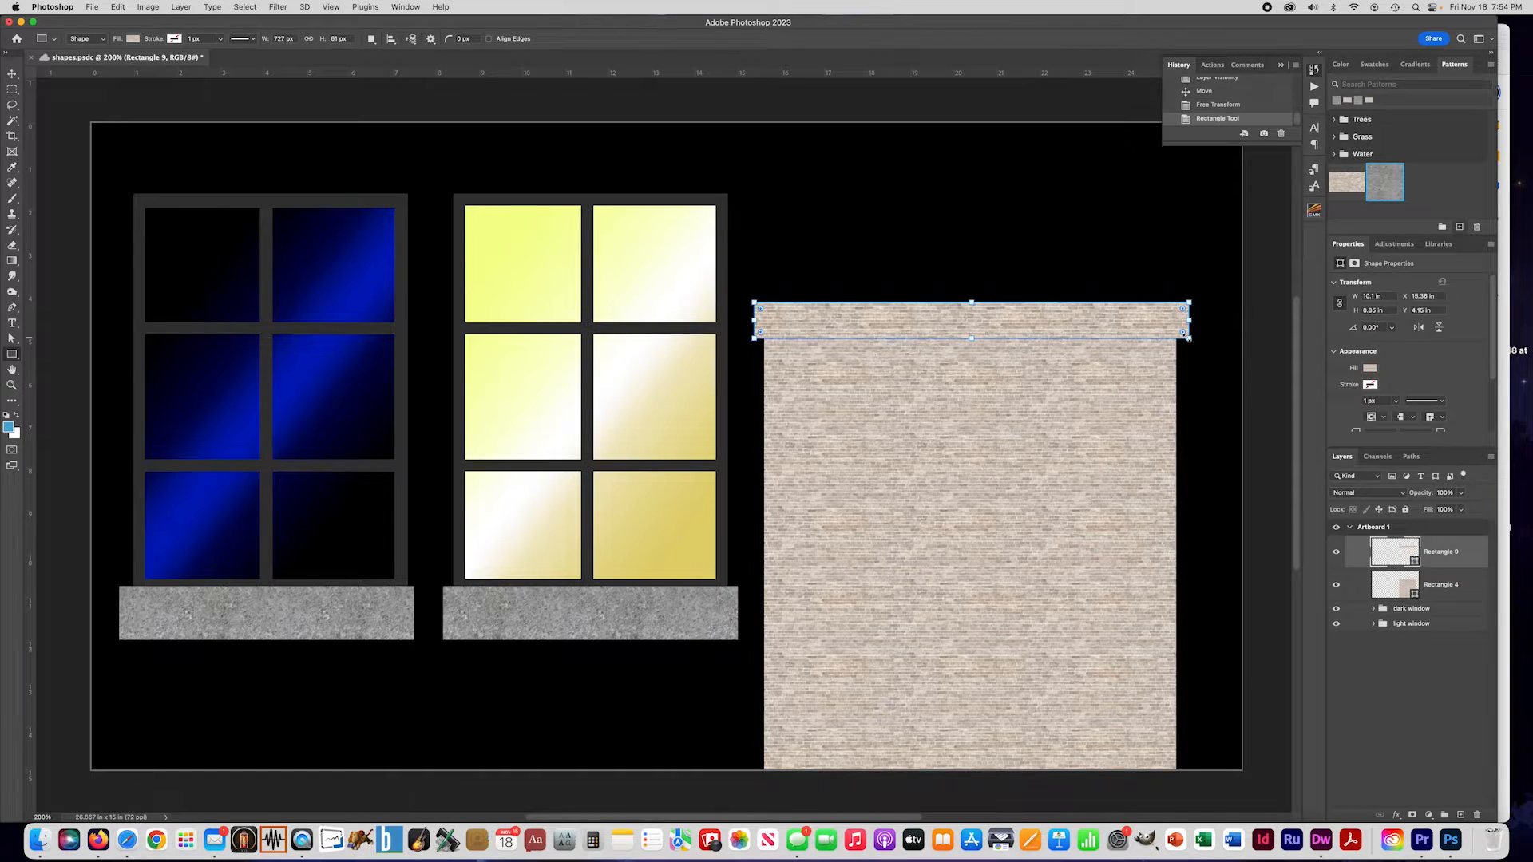
click(1384, 188)
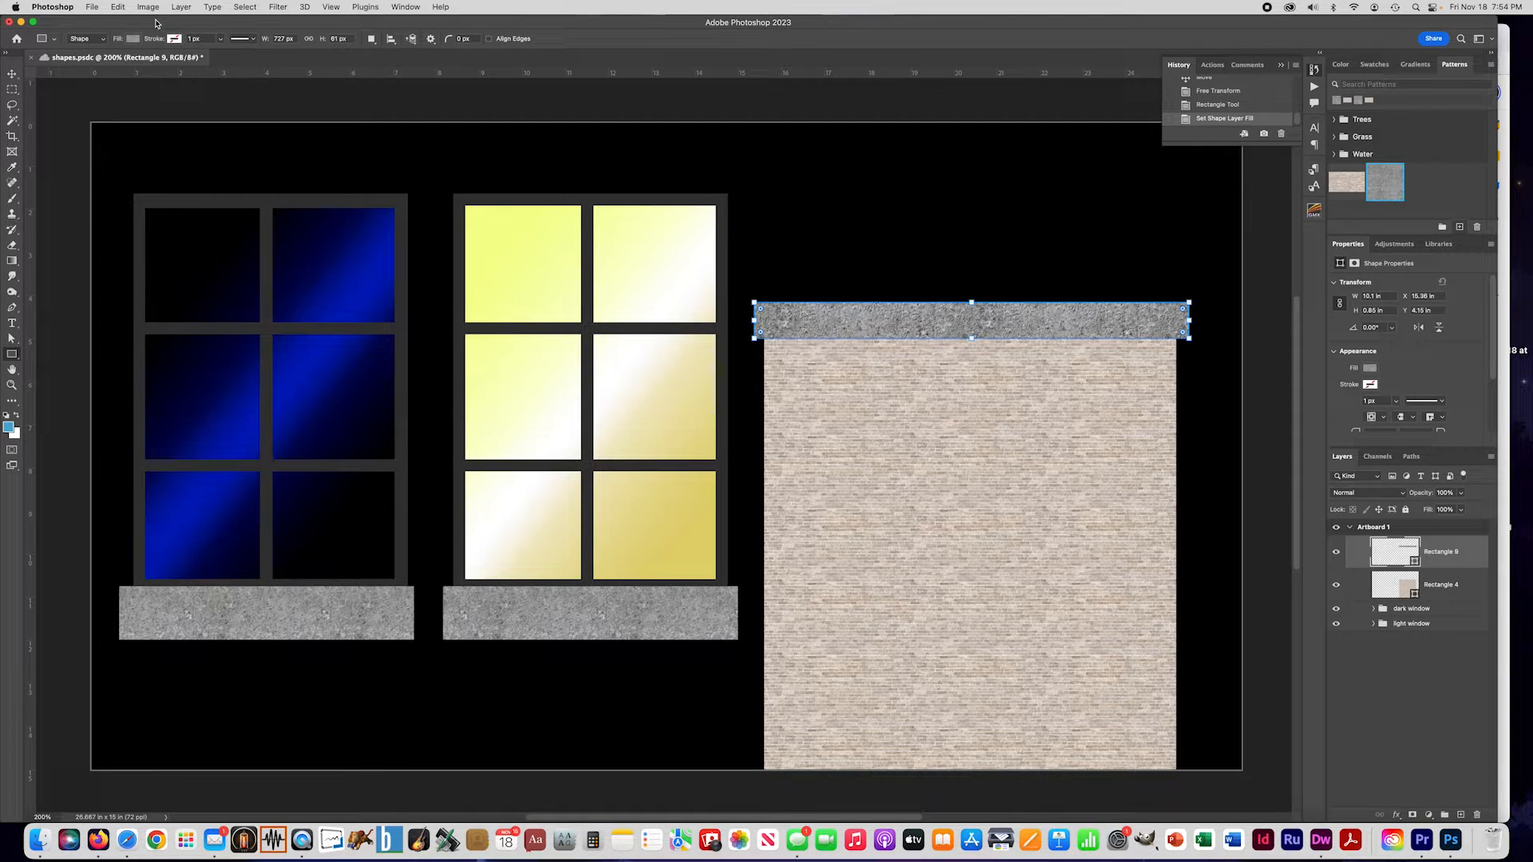
click(132, 39)
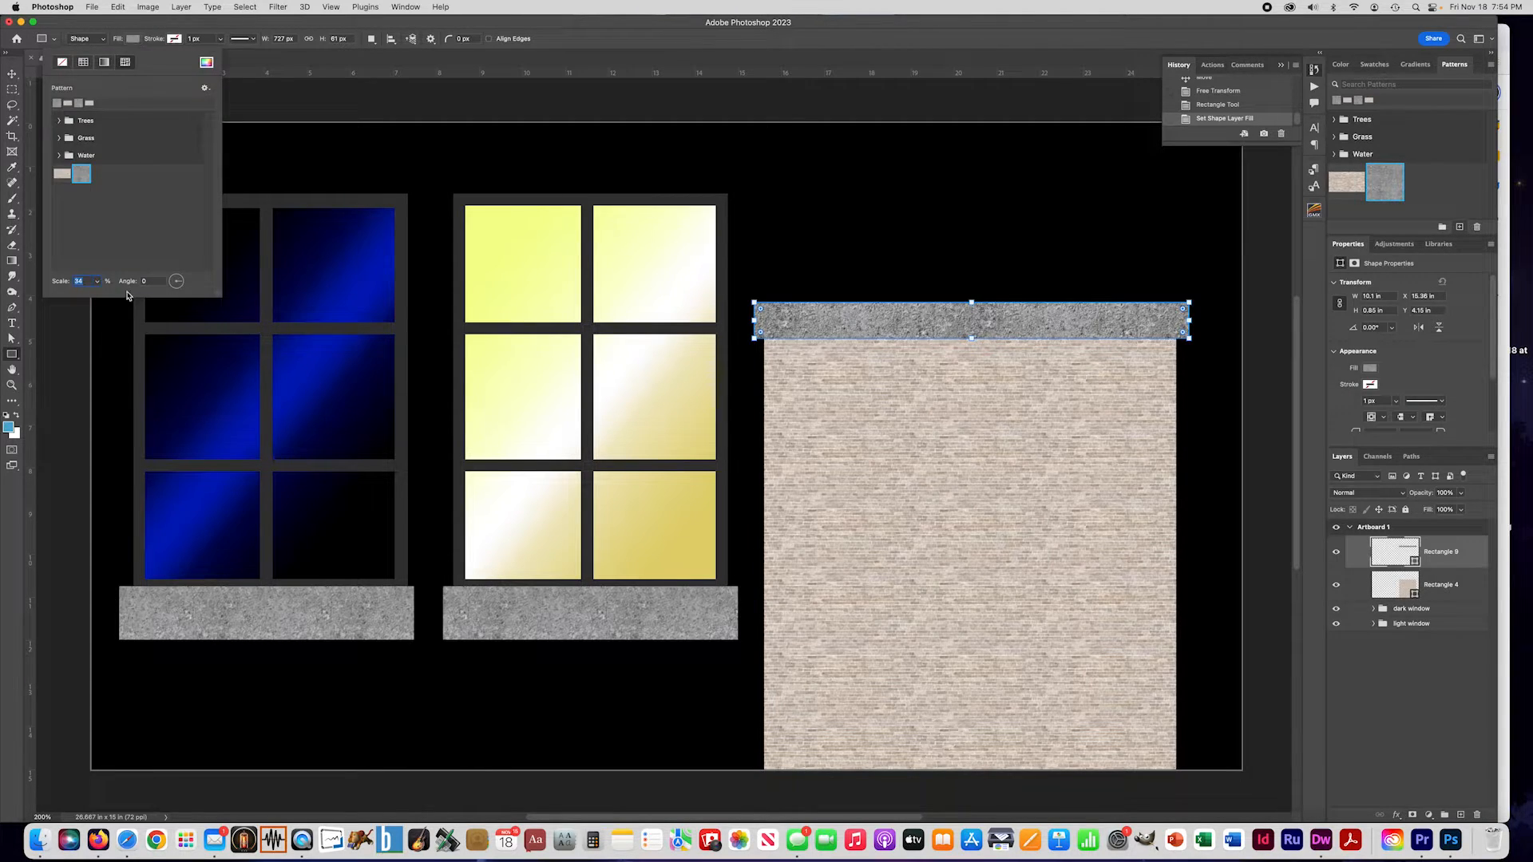
text(25)
key(Return)
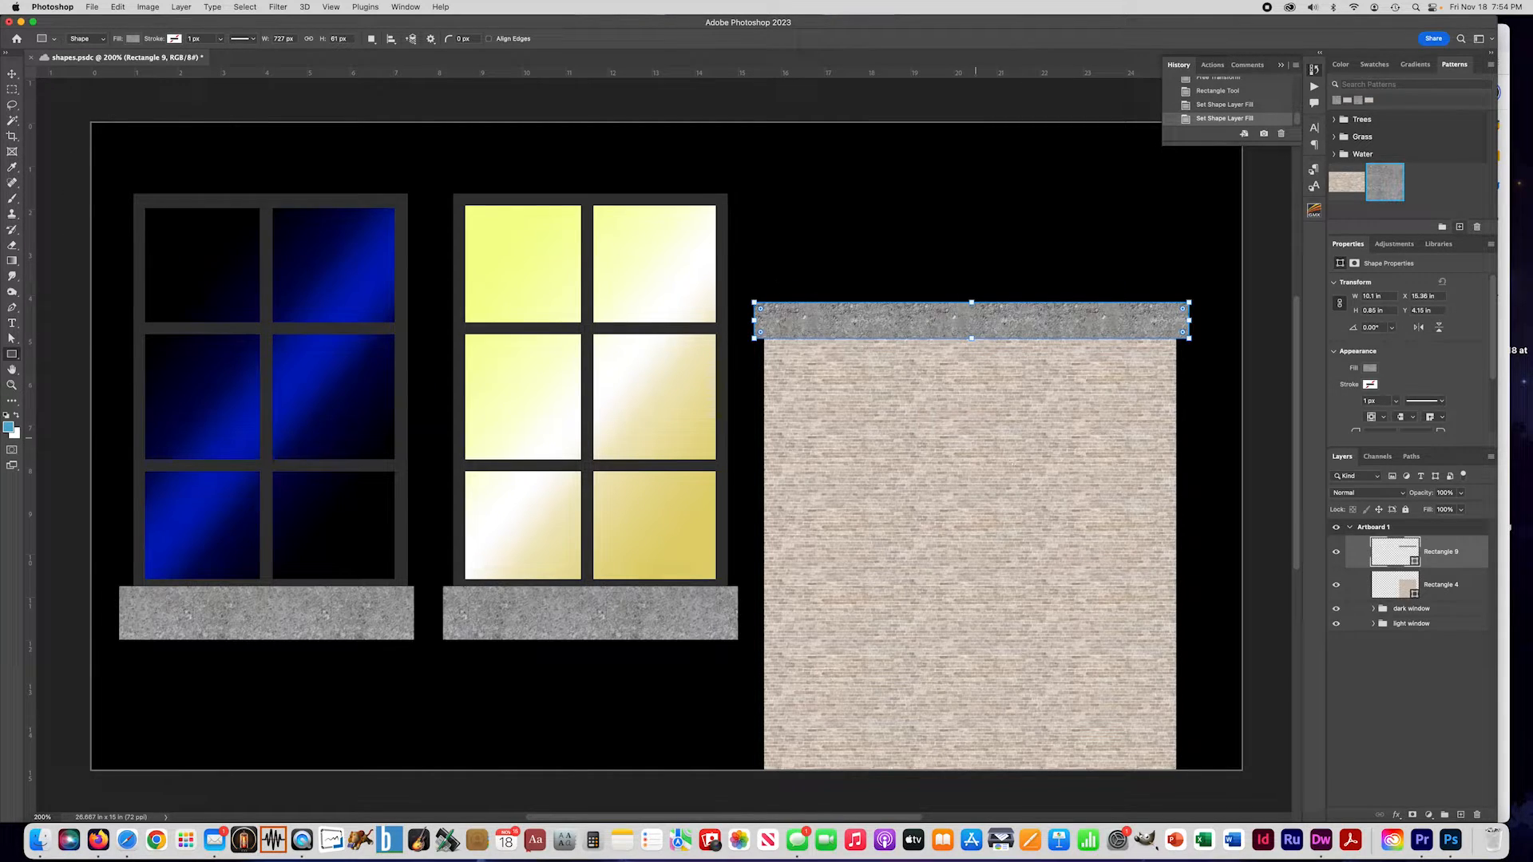
Step: Add a drop shadow to the concrete ledge on top of the brick wall
click(1397, 815)
click(1409, 789)
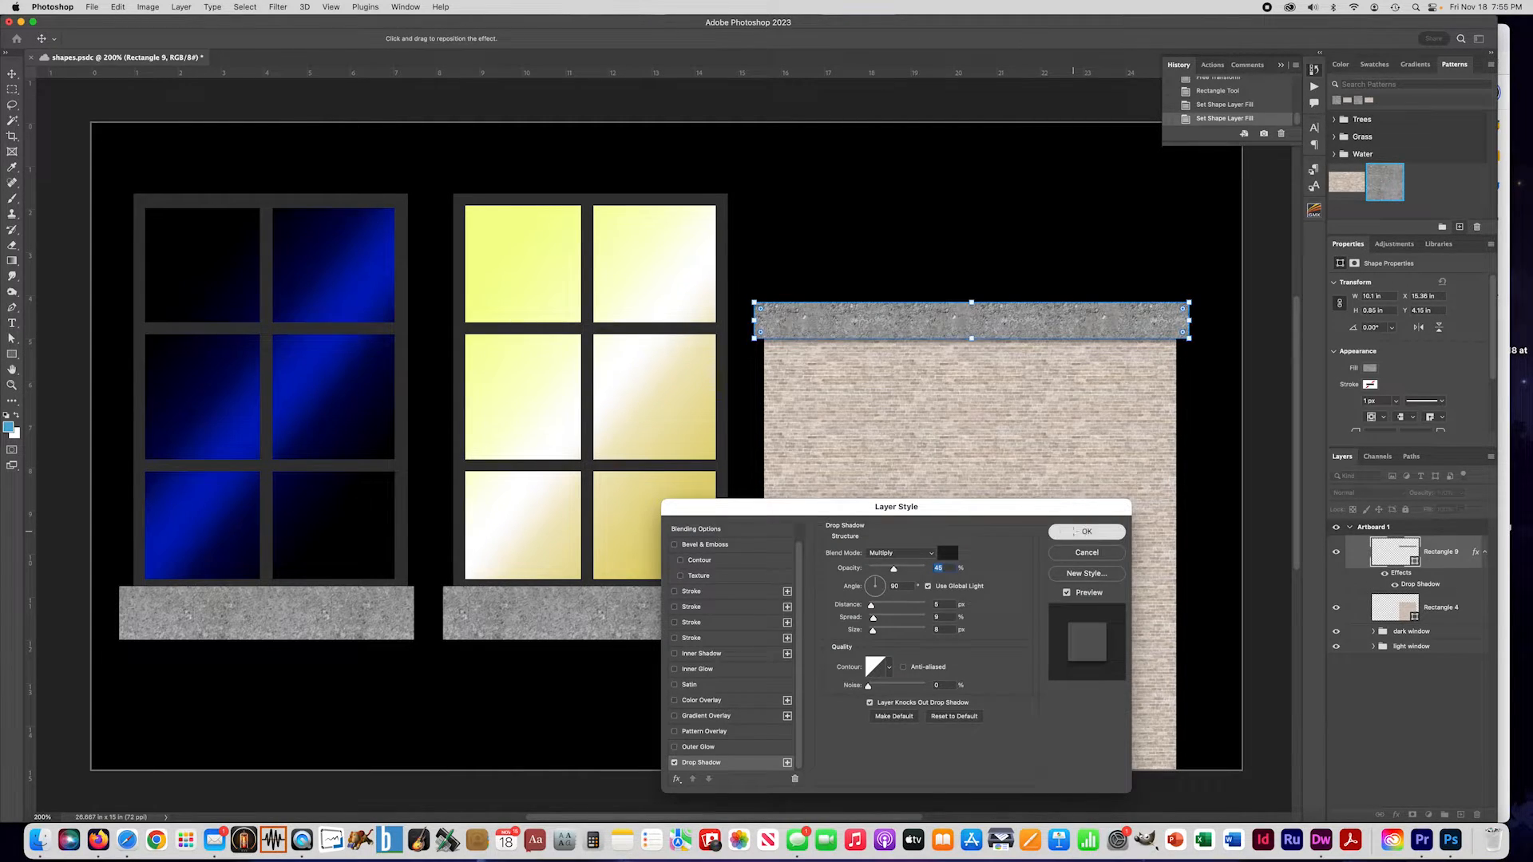
click(1079, 531)
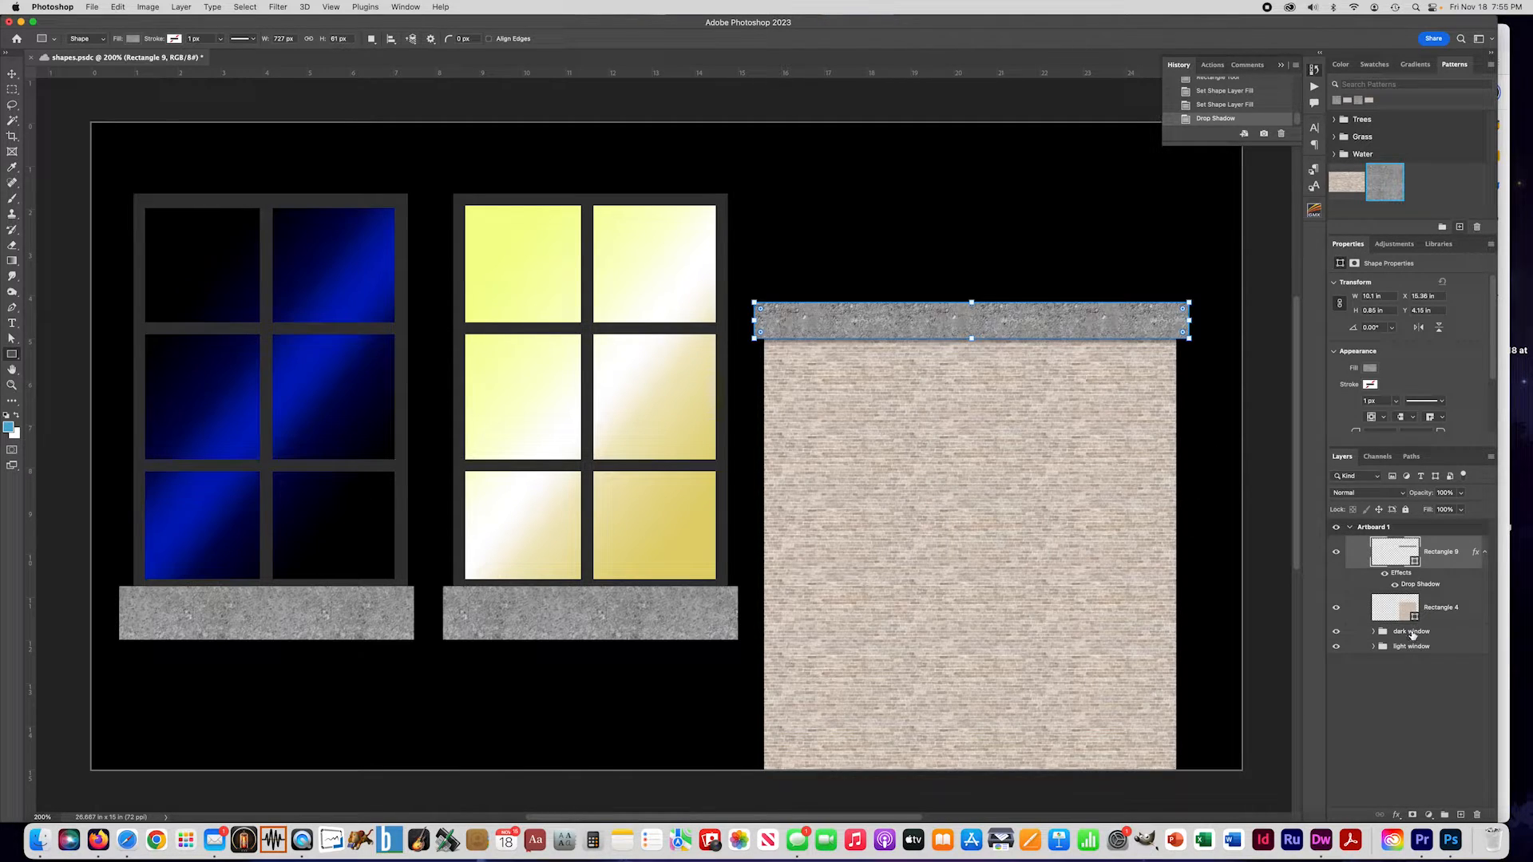
Step: Move the dark window and light window groups above the brick wall layer in the stack, and save the document
click(1444, 632)
drag(1442, 635, 1443, 597)
mouse_move(1442, 595)
mouse_down()
mouse_move(1437, 651)
mouse_move(1442, 613)
mouse_up()
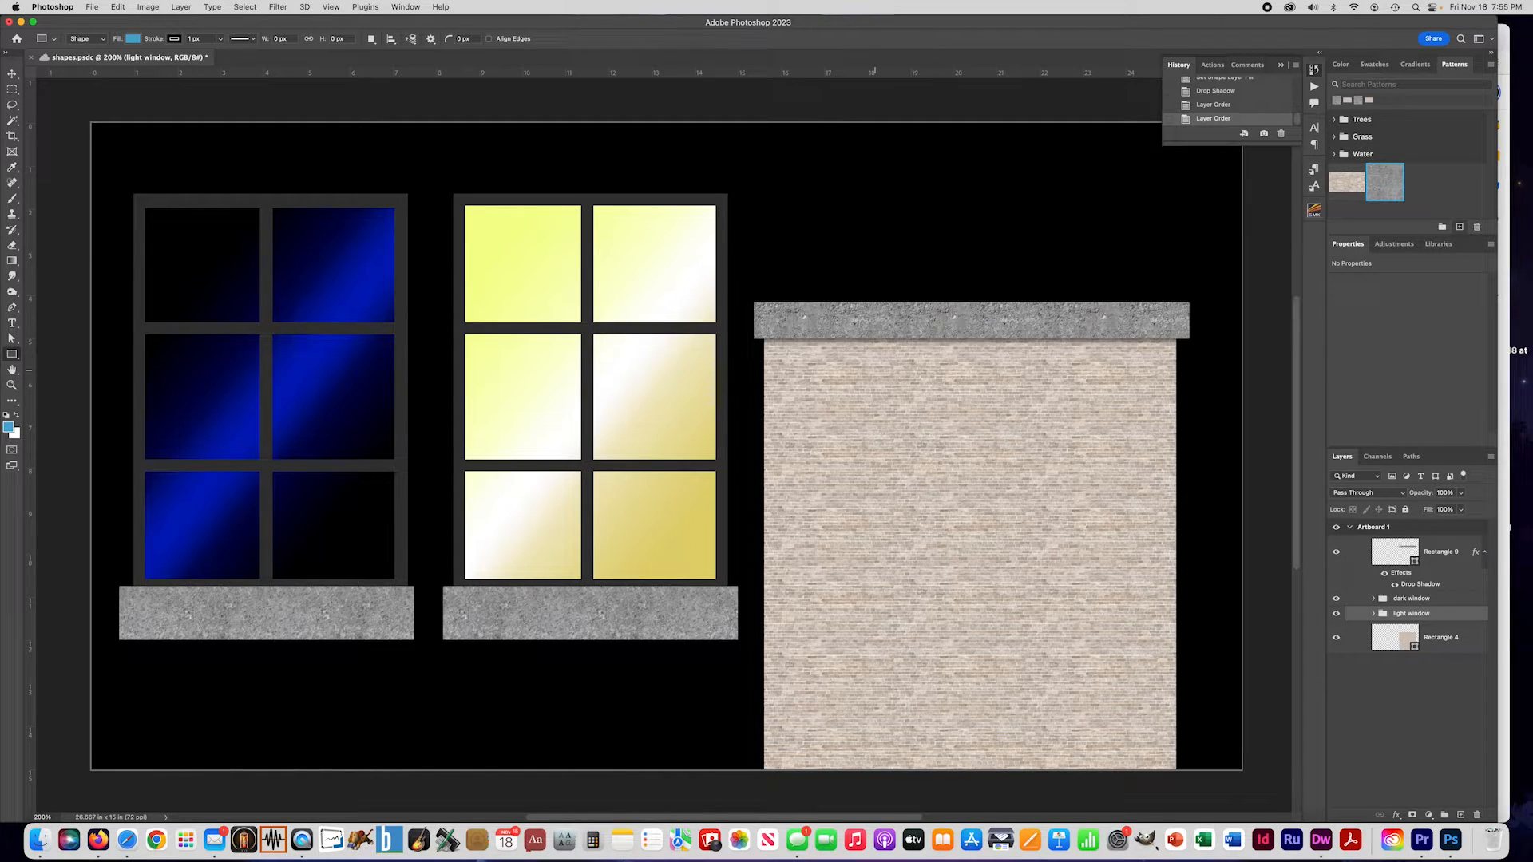
key(super+s)
Step: Scale both window groups down together and place them side by side in the brick wall's upper-left area, just below the ledge
click(1451, 600)
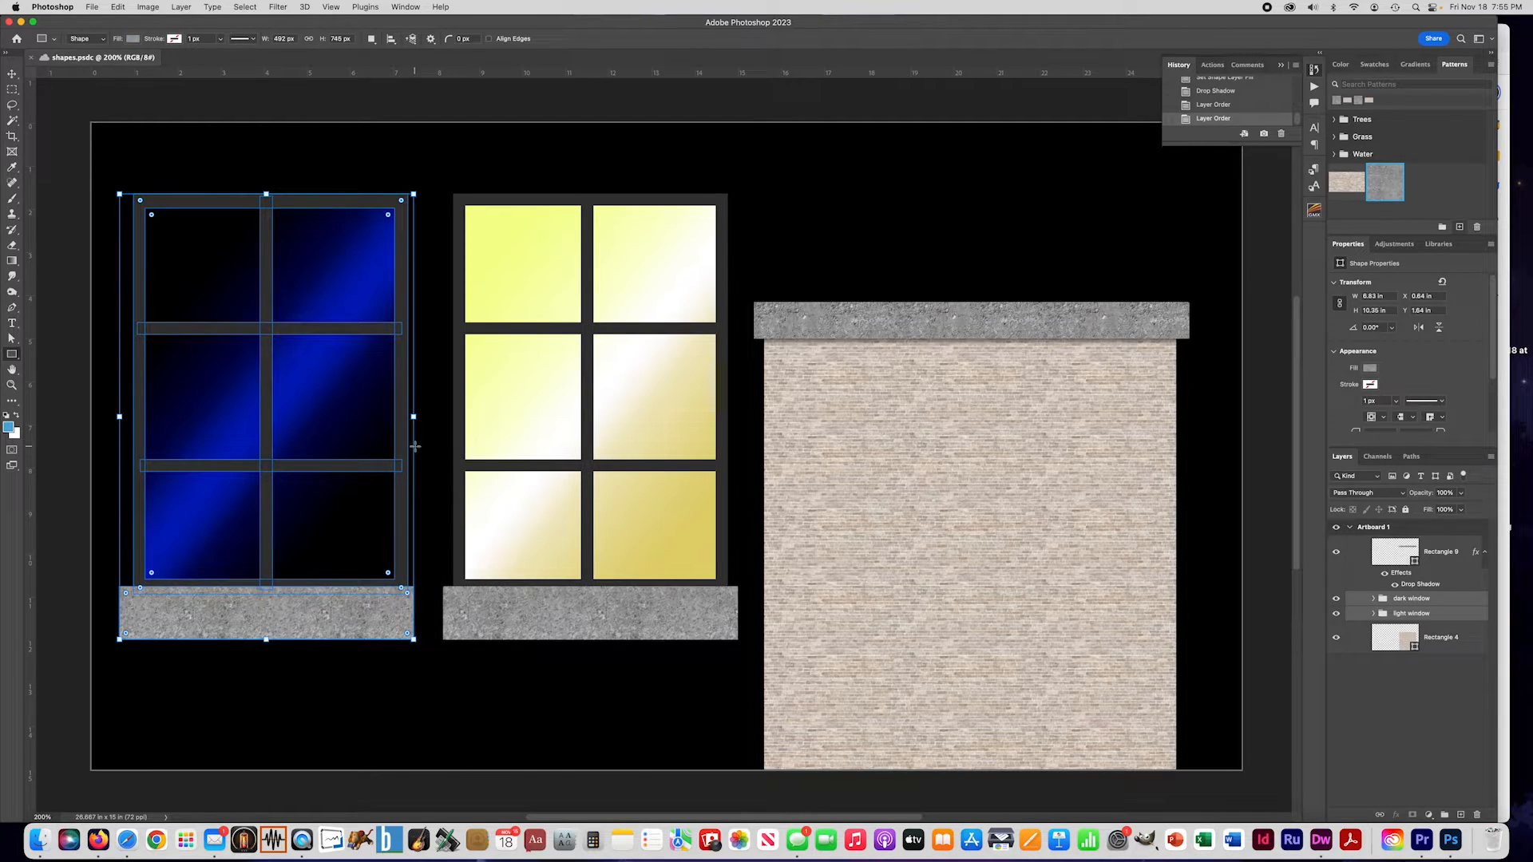
key(super+t)
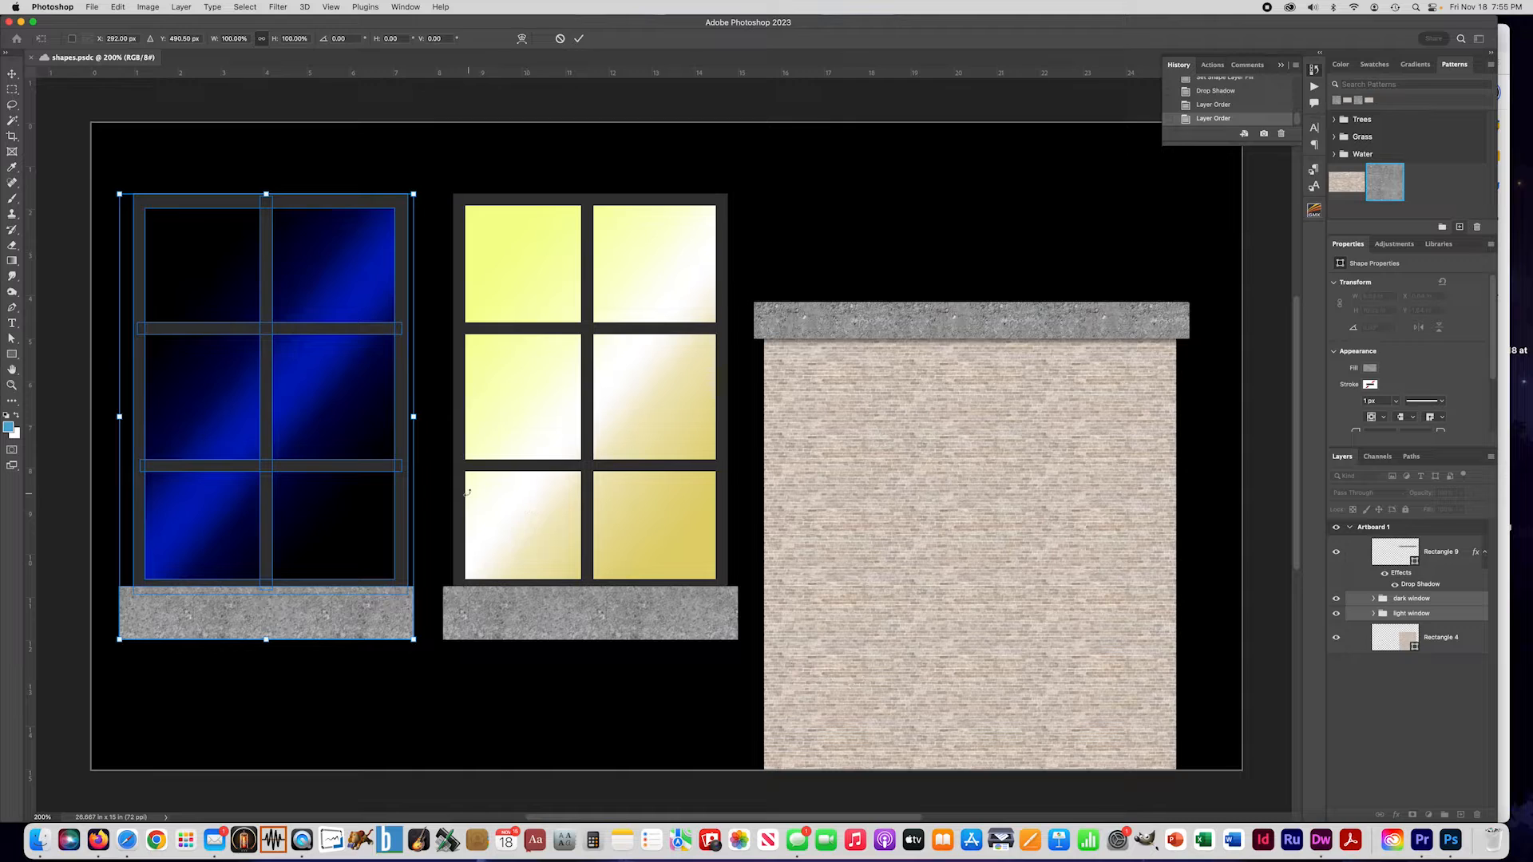
click(12, 74)
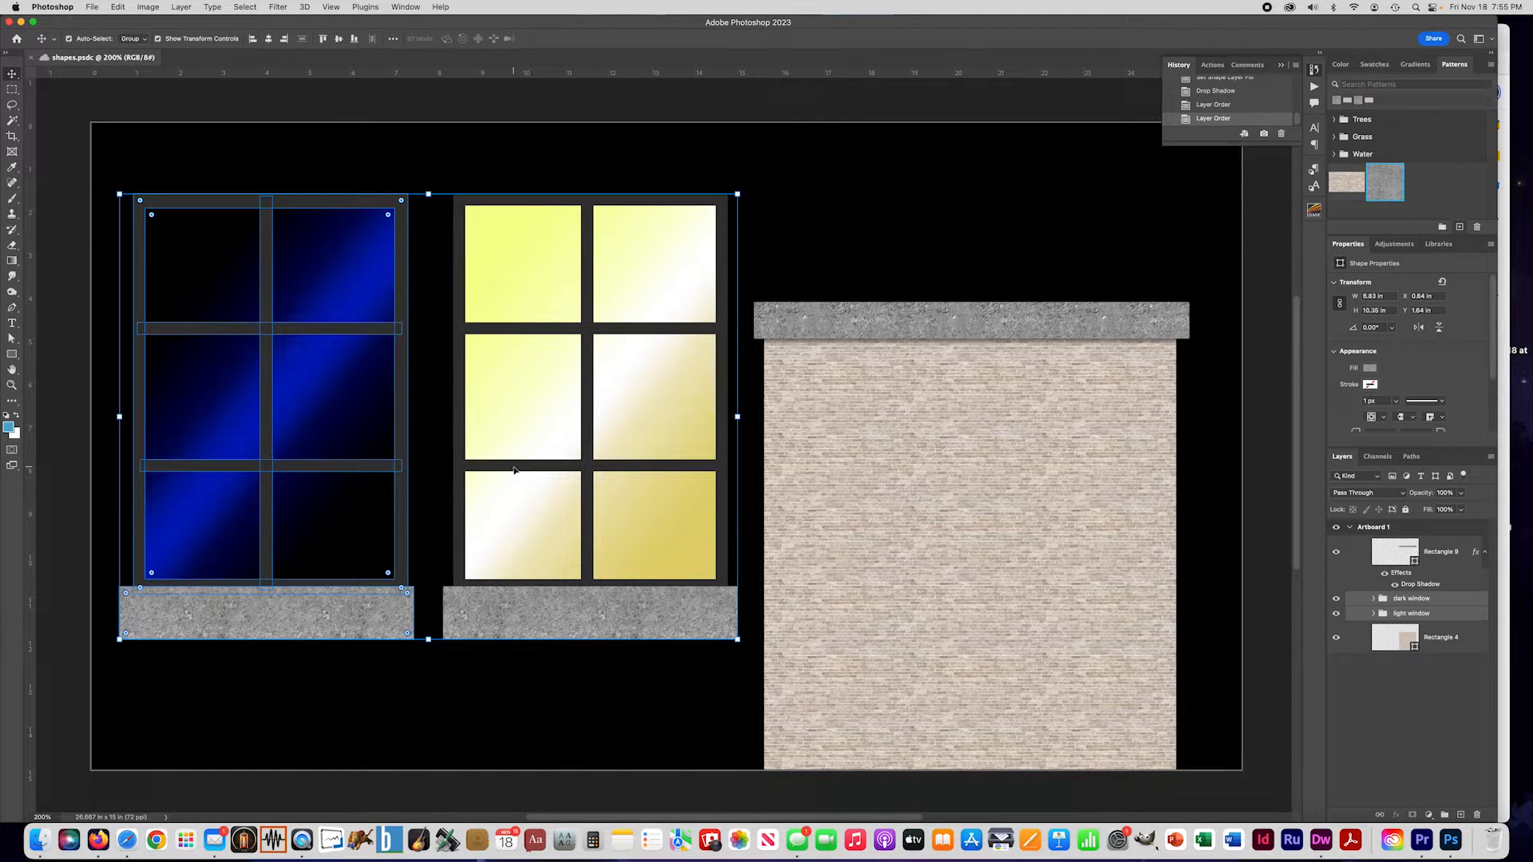
drag(499, 442, 807, 514)
drag(460, 271, 936, 611)
scroll(949, 634, up, 2)
scroll(950, 634, down, 5)
drag(942, 501, 816, 270)
key(Return)
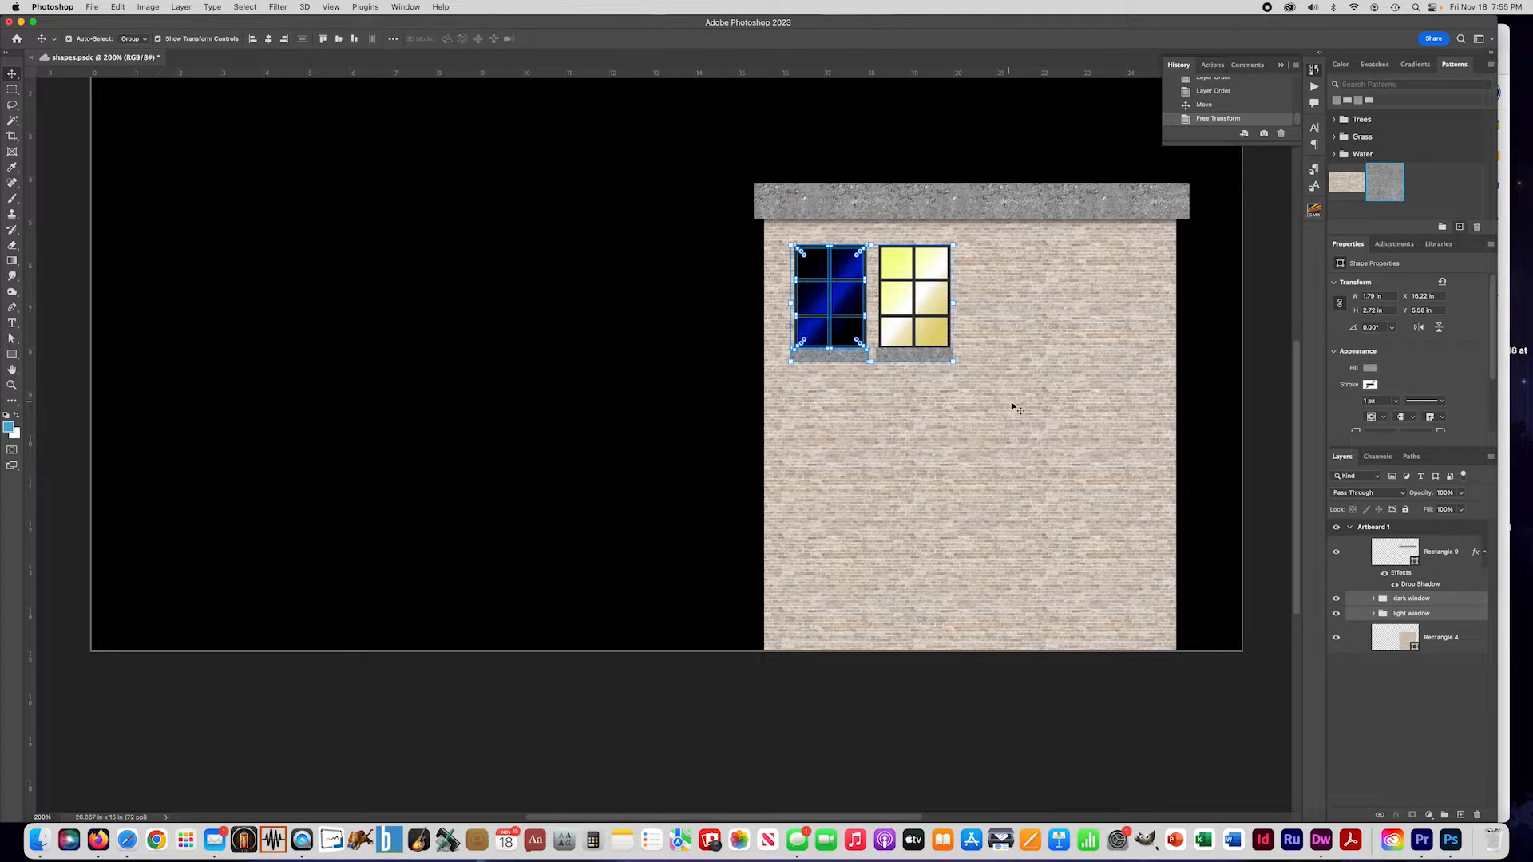
Step: Nudge the light window group to the right to widen the gap between it and the dark window
click(950, 368)
click(1411, 613)
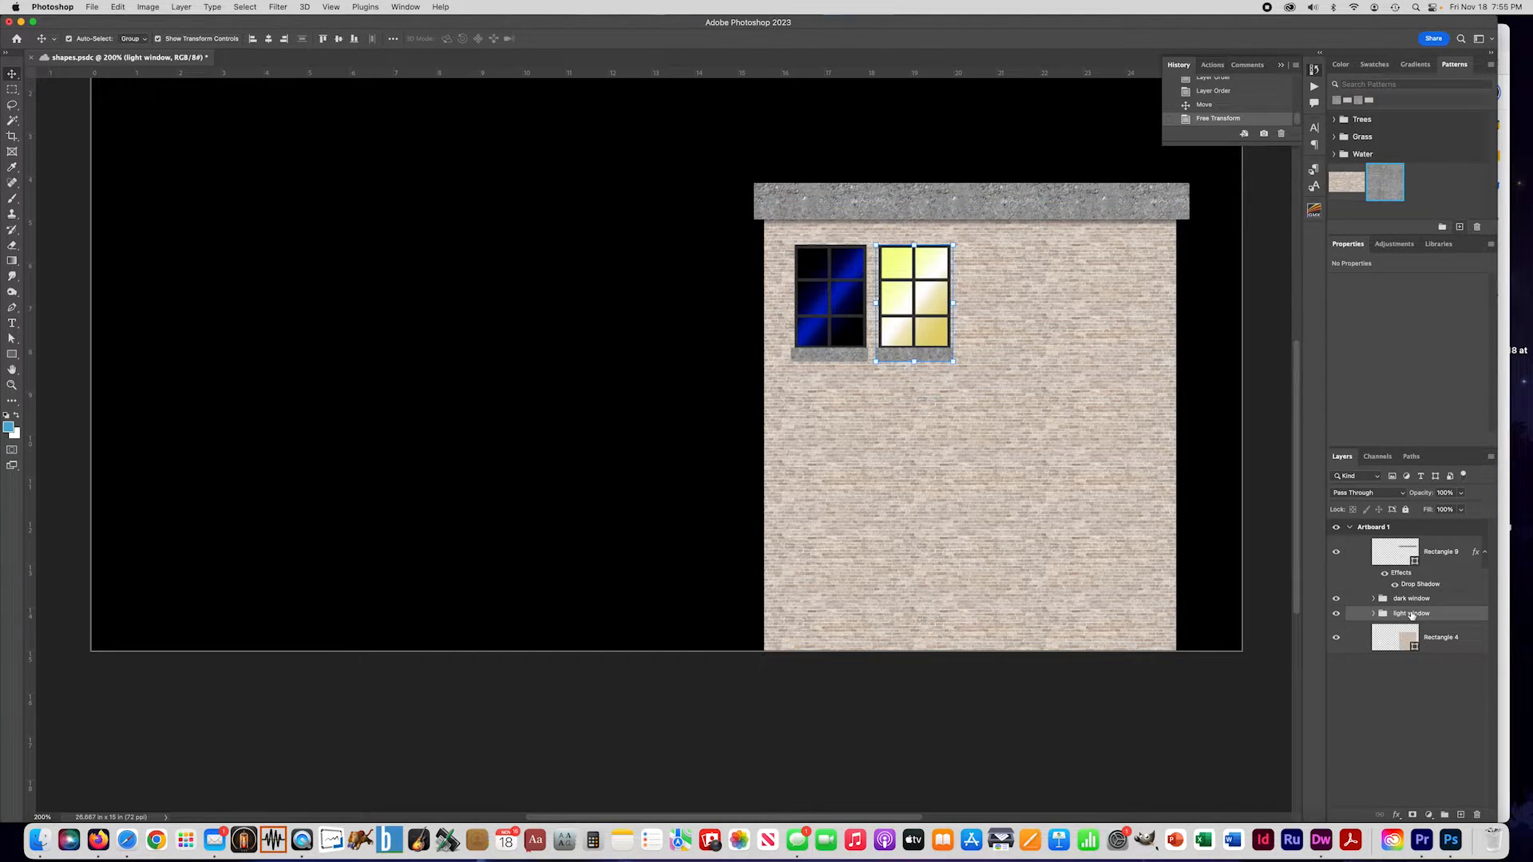
key(Right)
key(Right)
key(Right)
key(Right)
key(Right)
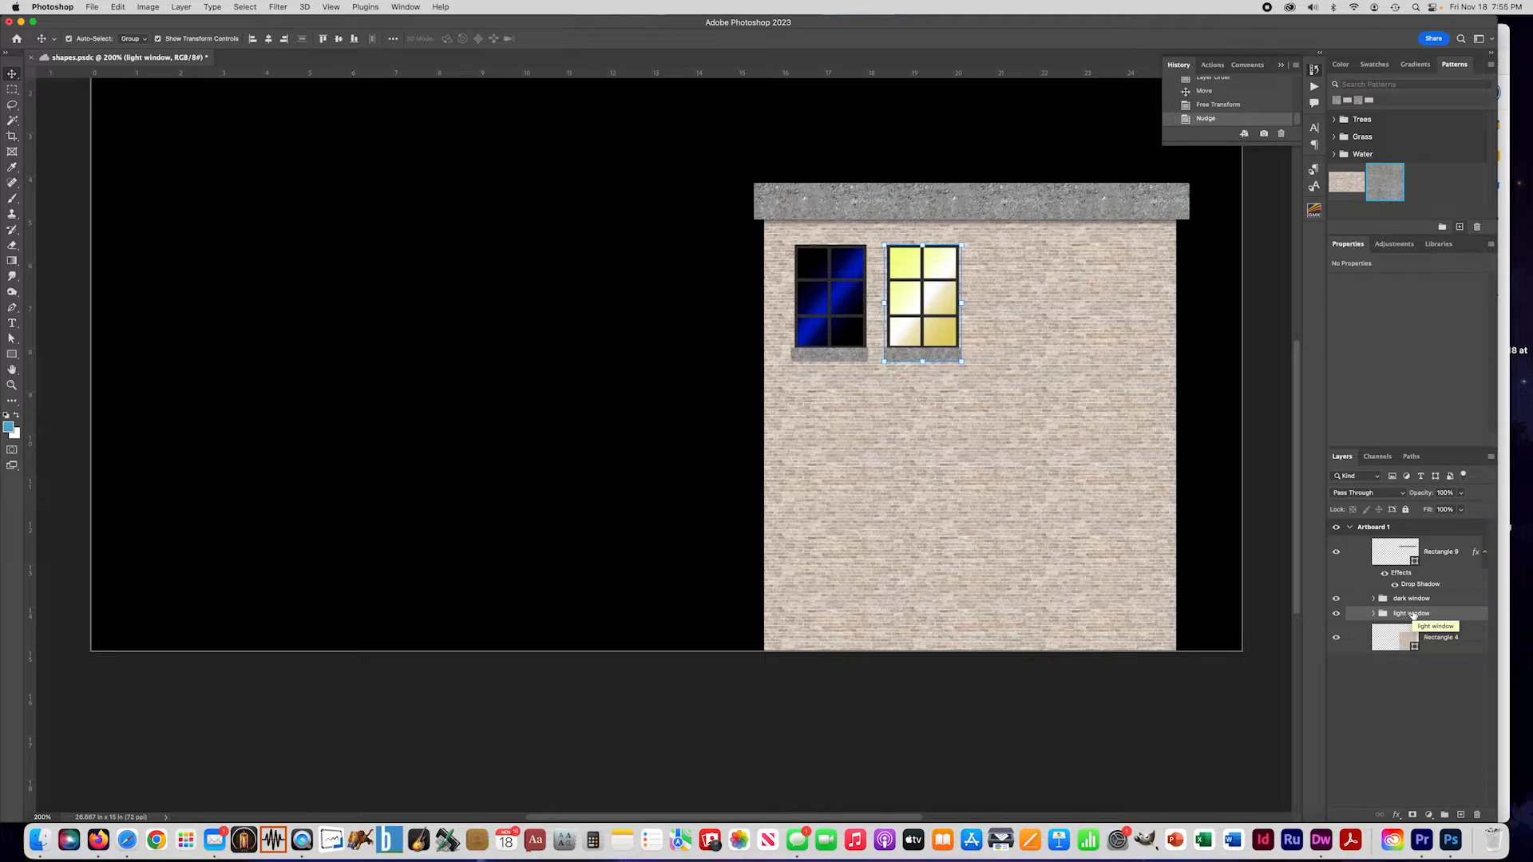
key(Right)
key(Right)
key(Right)
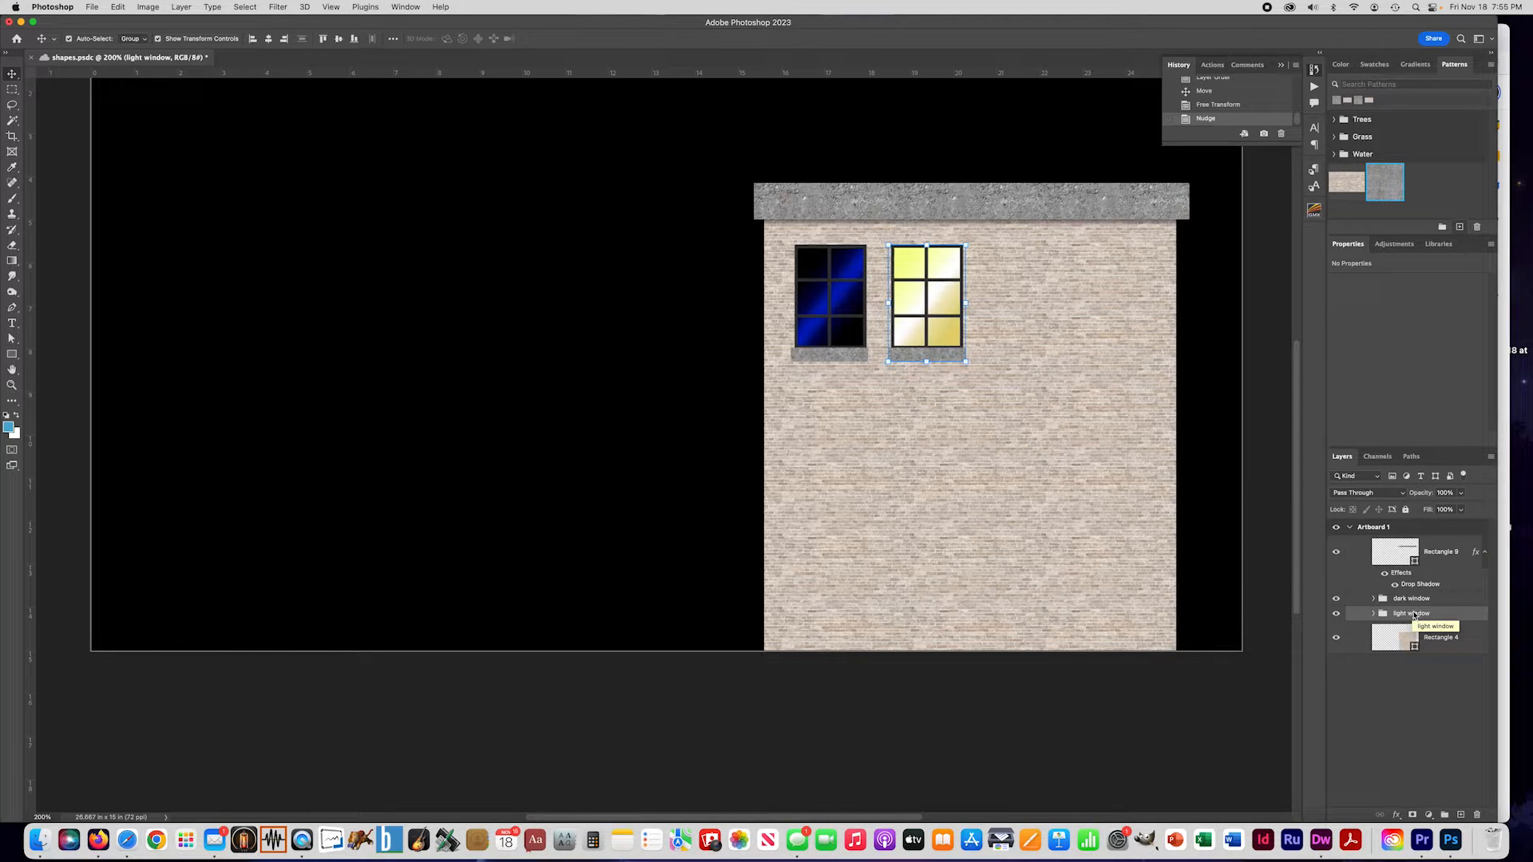
key(Left)
key(Left)
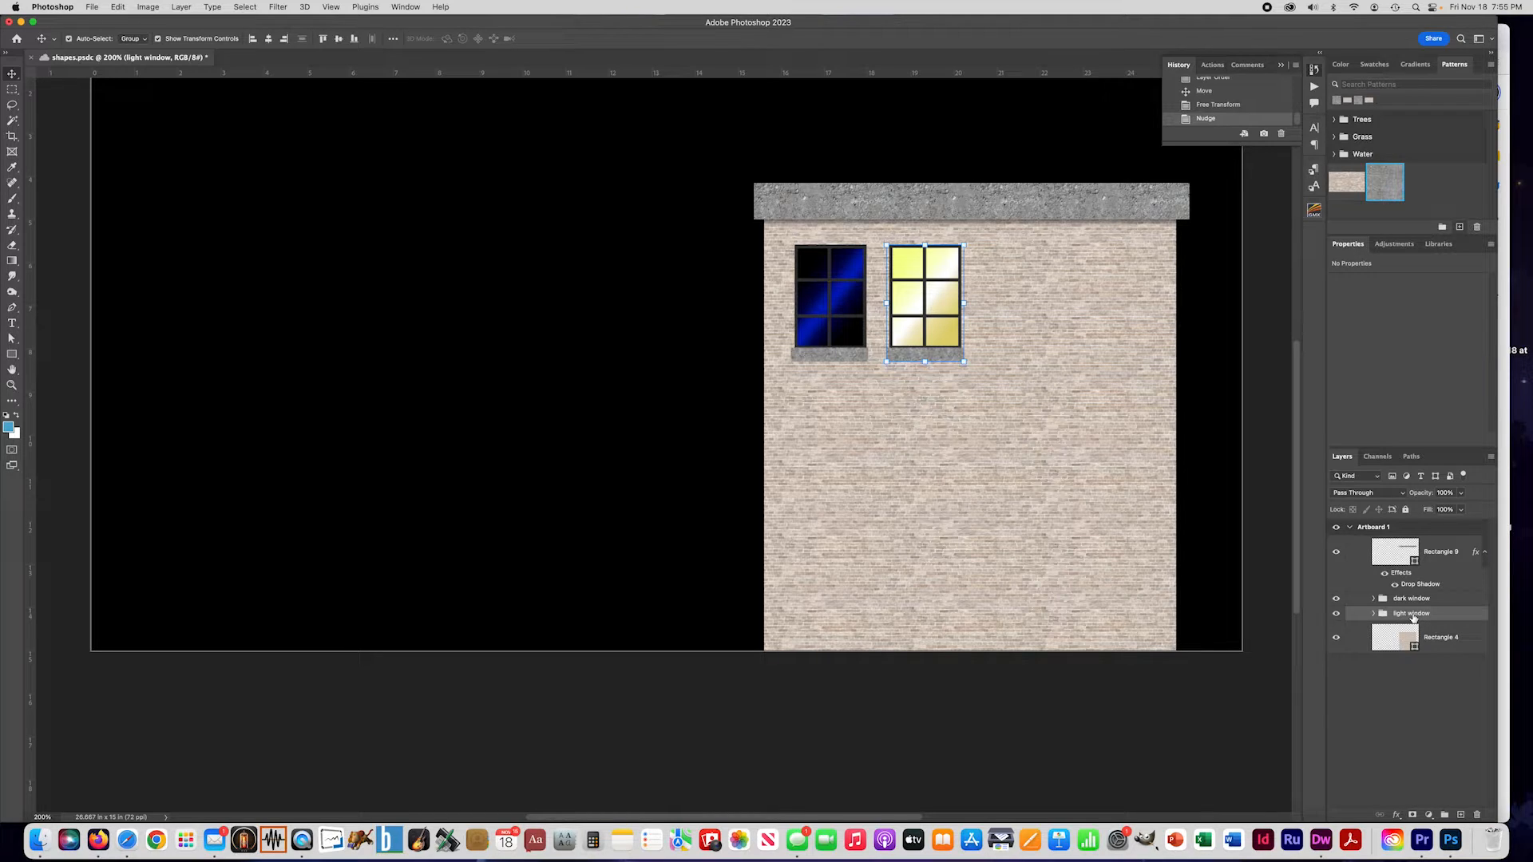
Step: Duplicate the light window group and place the copy as the third window in the row
key(super+j)
key(super+t)
drag(946, 339, 1040, 340)
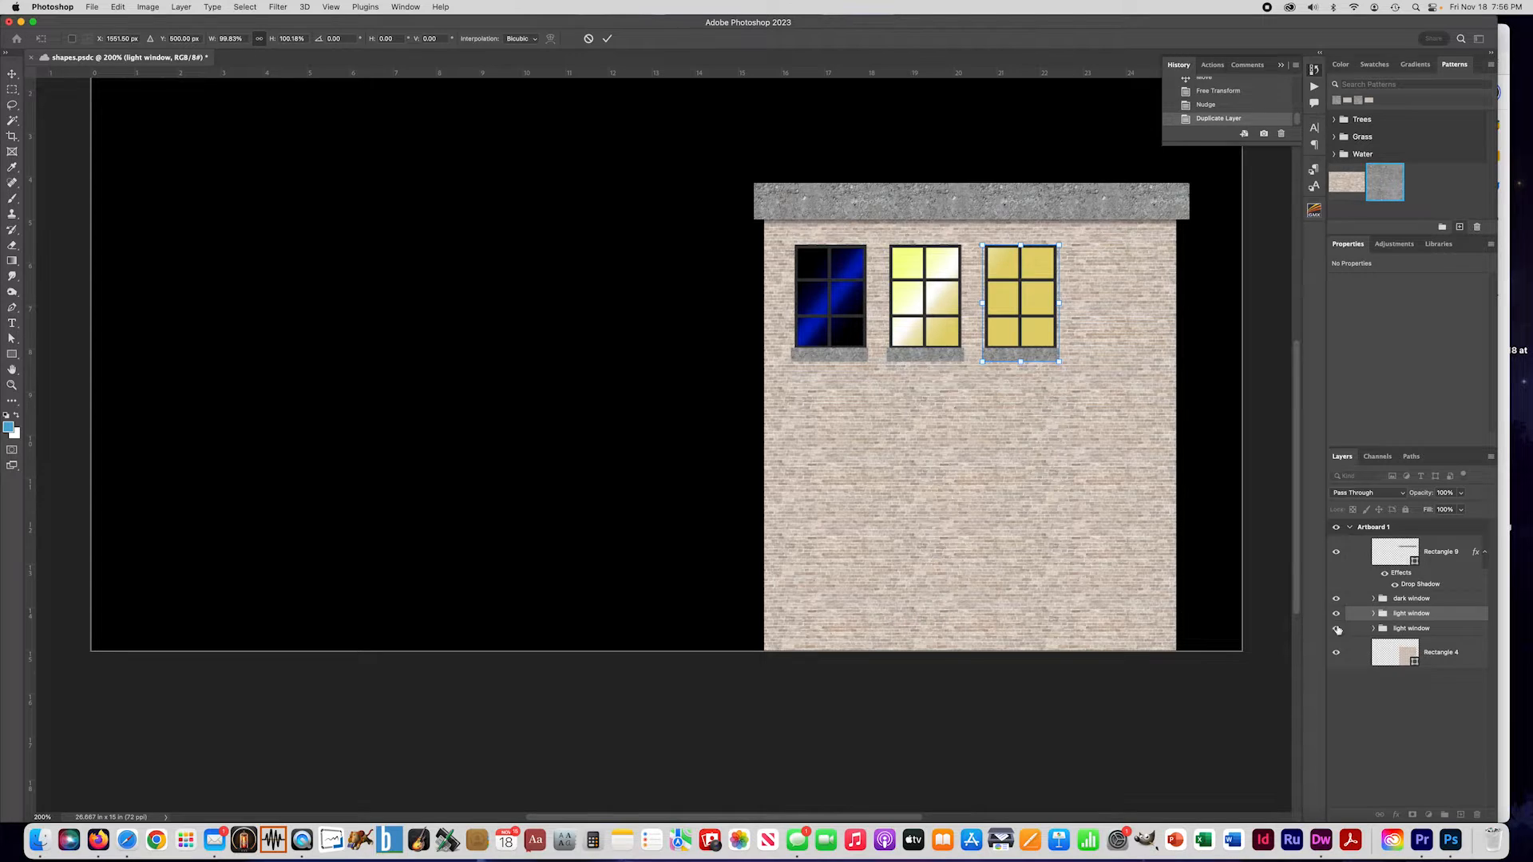
click(1401, 617)
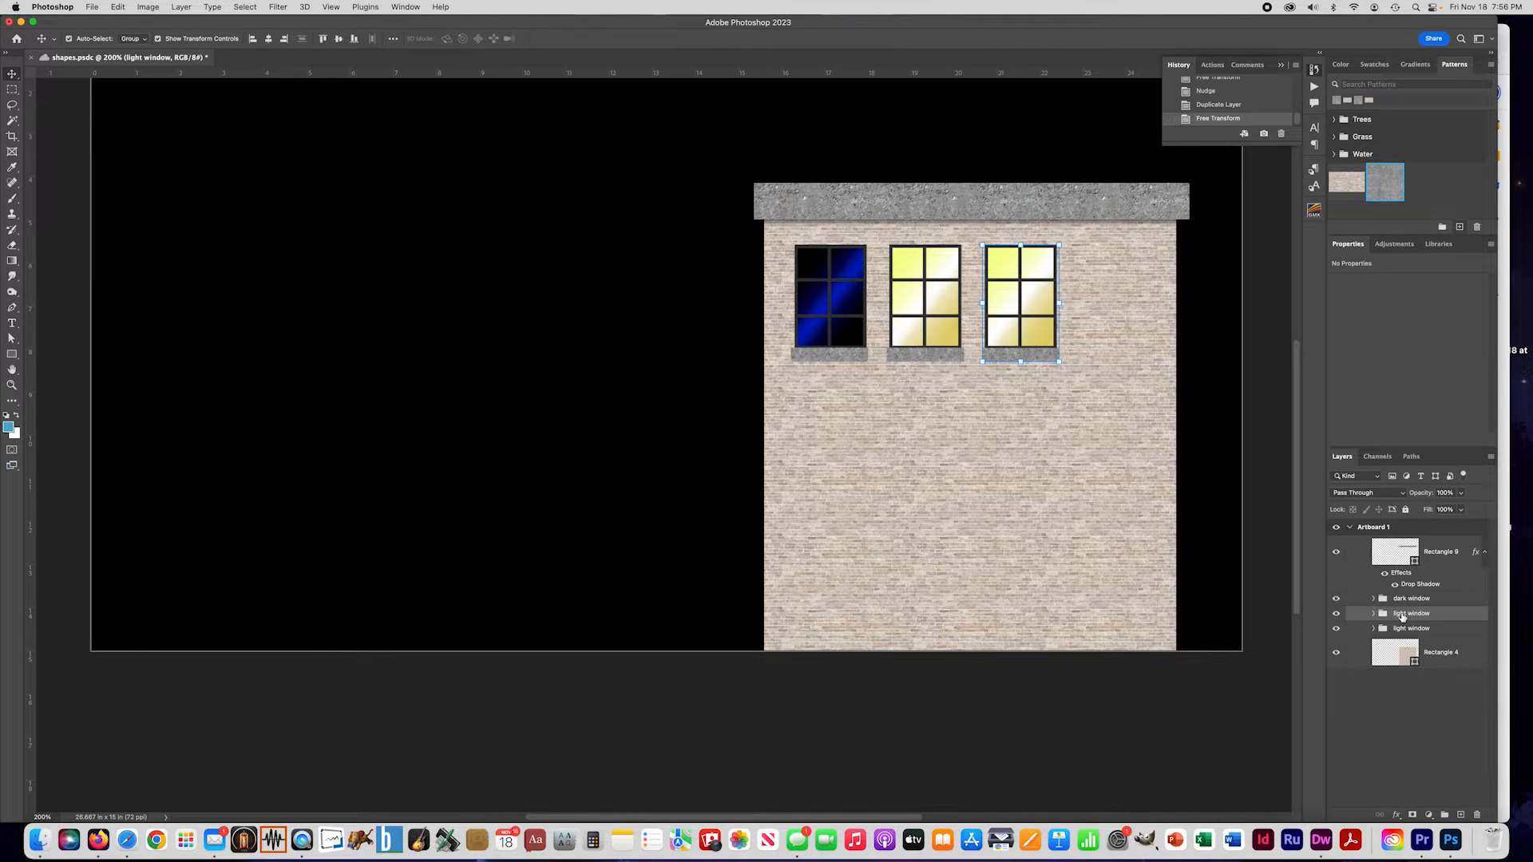
Step: Duplicate the third window and shift the copy right along the row as an evenly spaced fourth window
key(super+alt+t)
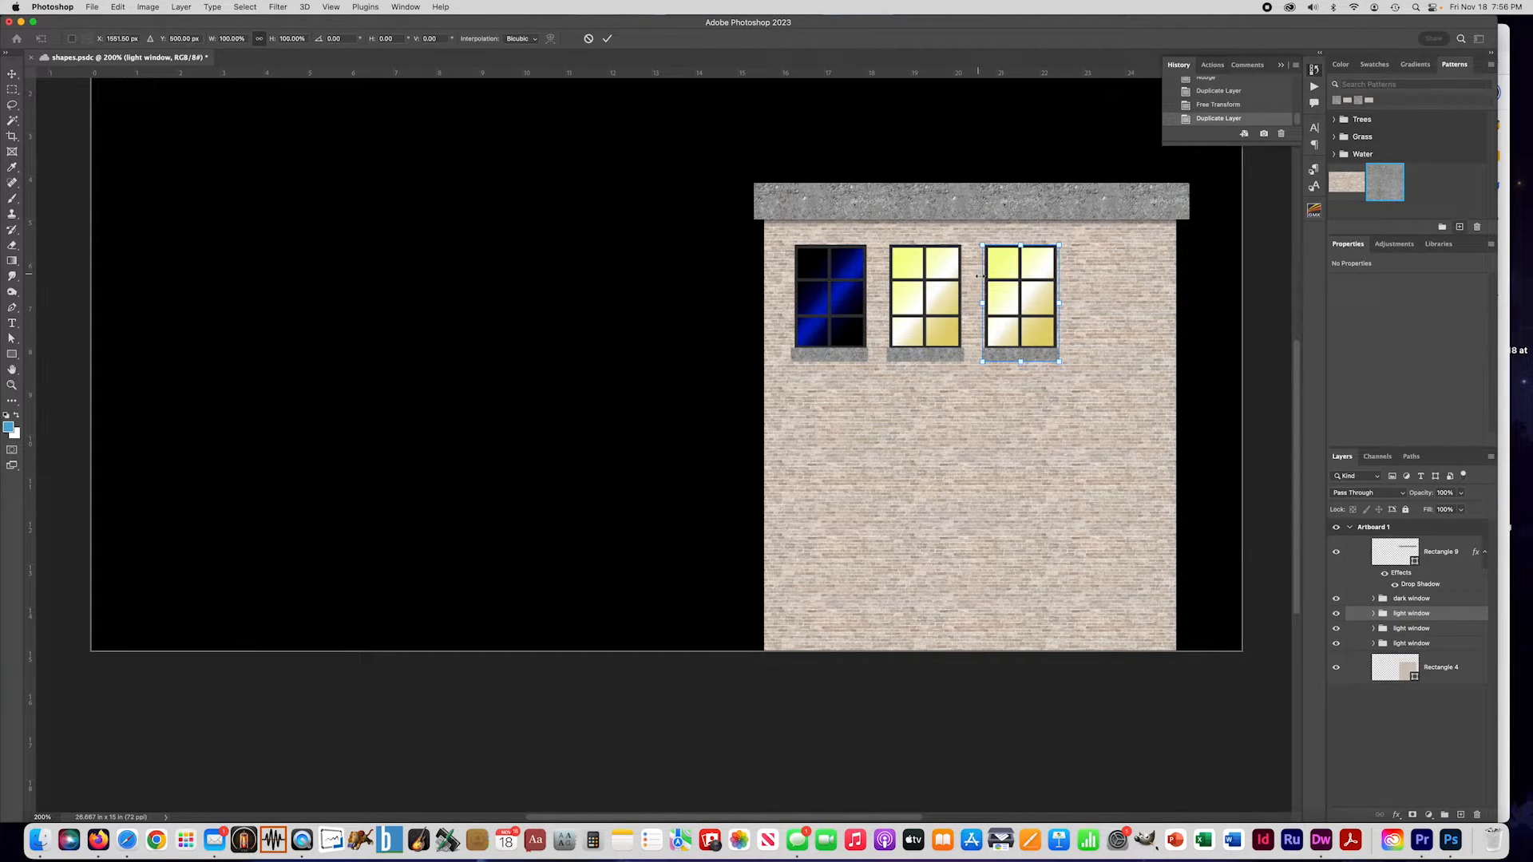
drag(1003, 341, 1092, 340)
key(Right)
key(Right)
key(Right)
key(Right)
key(Right)
key(Right)
key(Right)
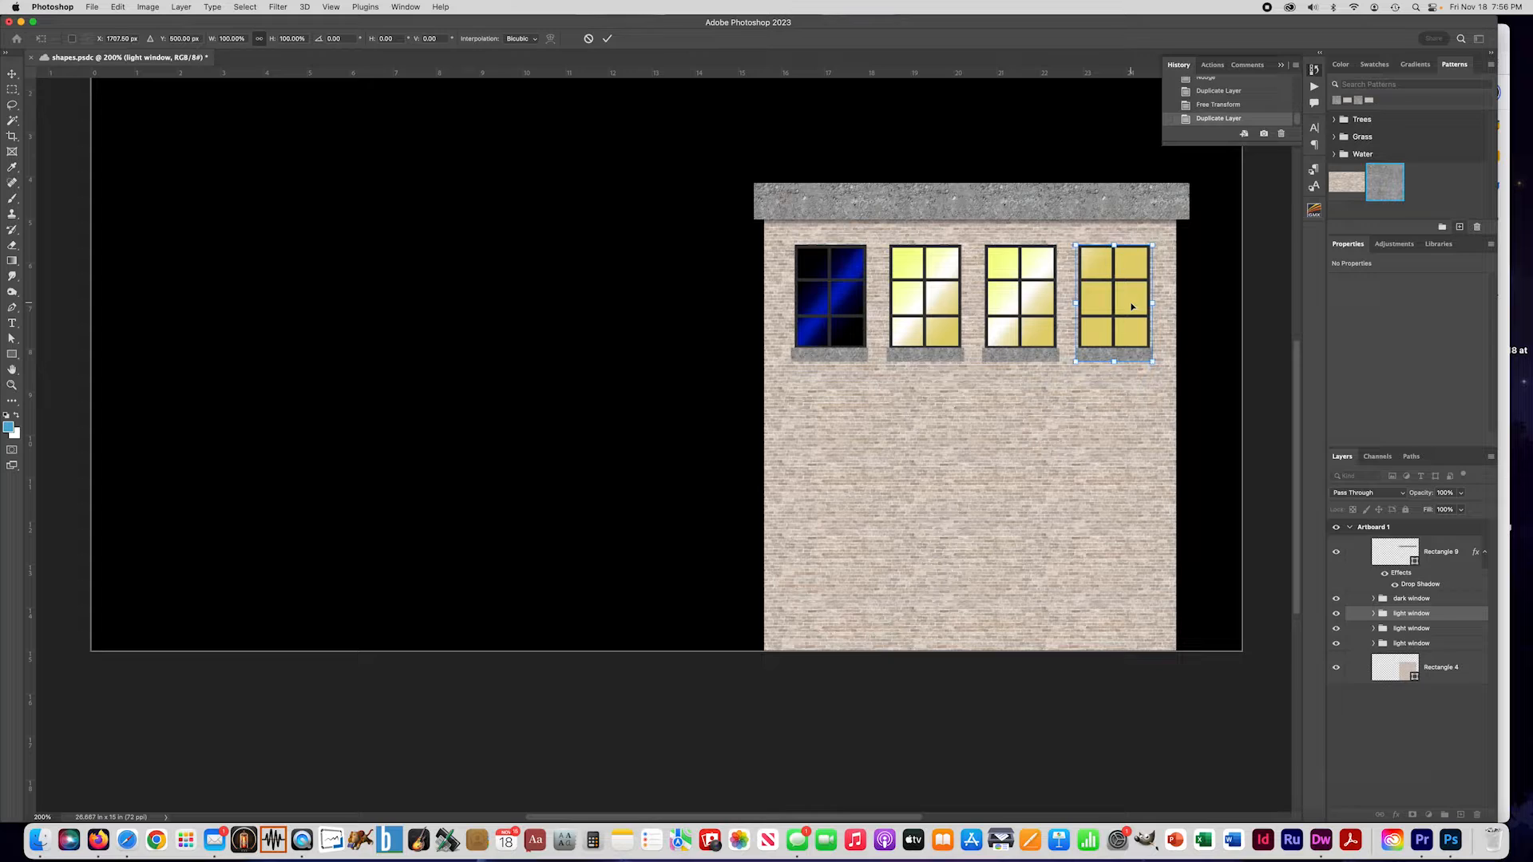
Step: Nudge all four window groups left together to center the row on the brick wall, and deselect them
click(1393, 599)
shift+click(1405, 643)
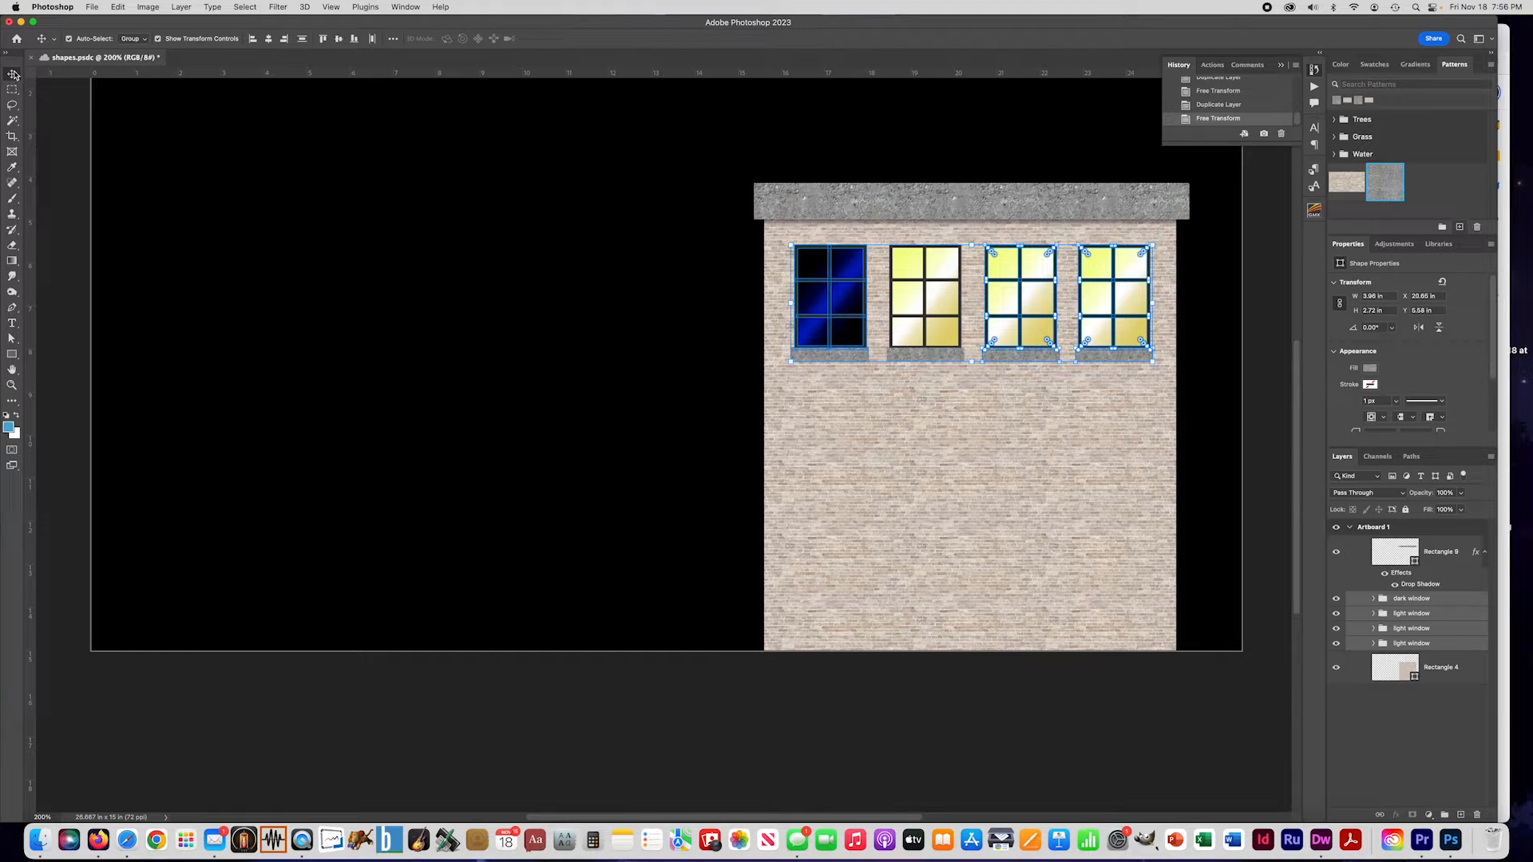
key(Left)
key(Left)
key(Left)
key(Left)
key(Left)
key(Left)
key(Left)
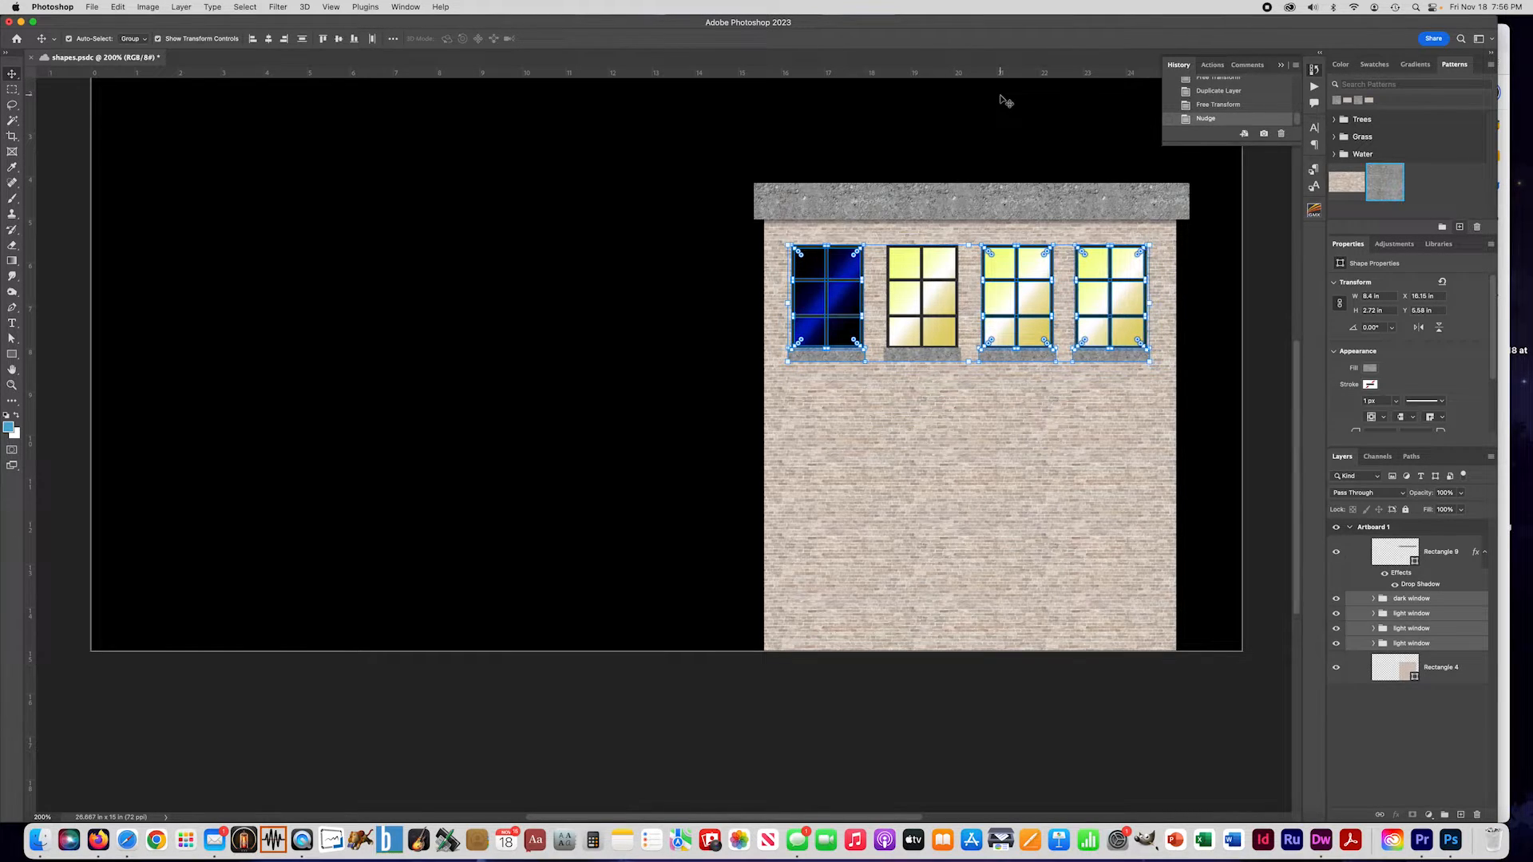
key(Left)
key(Left)
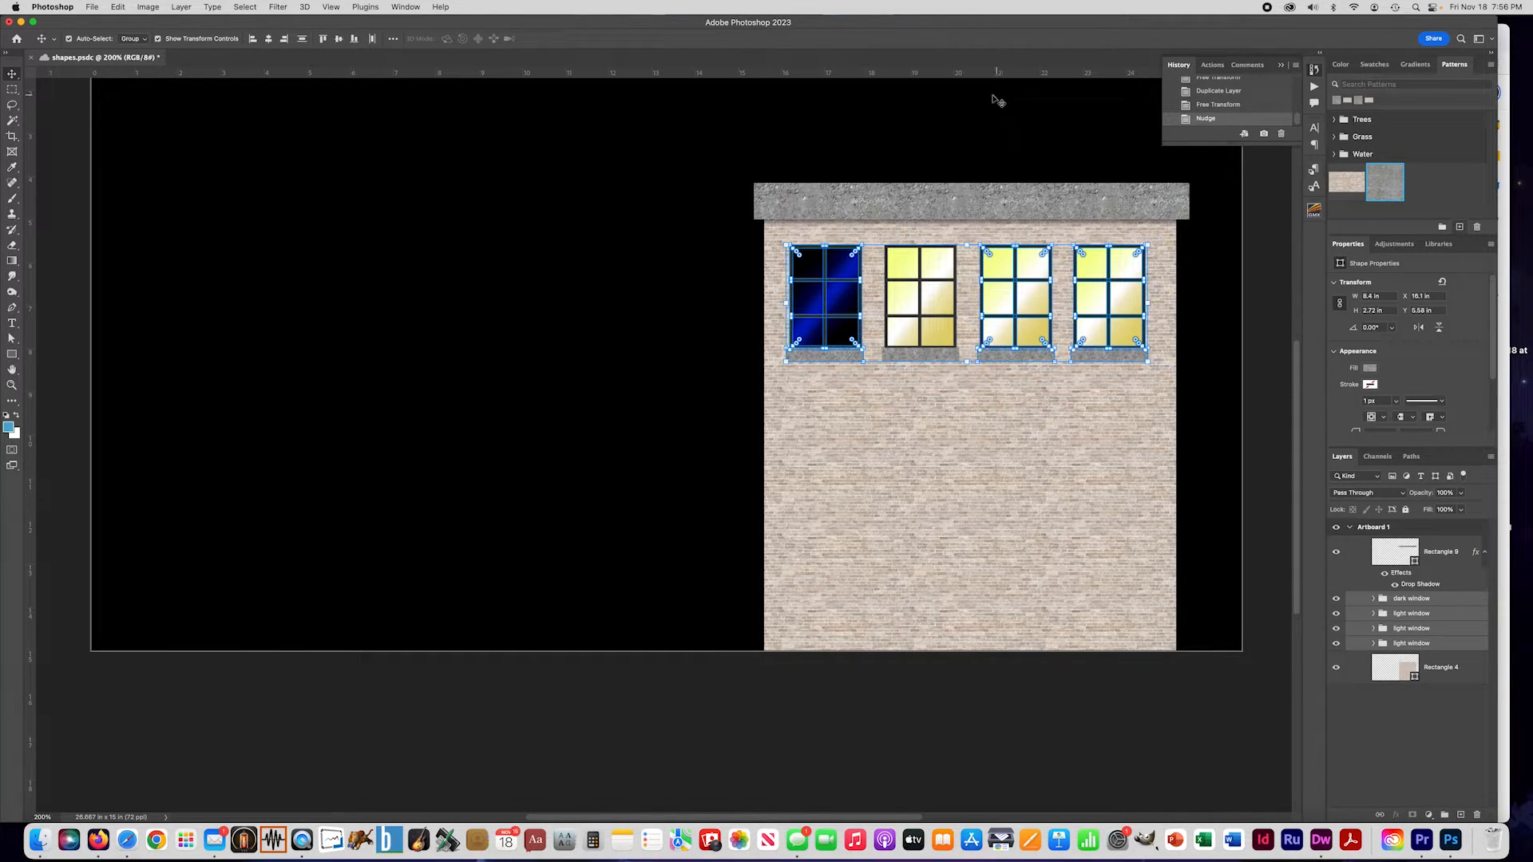
click(972, 118)
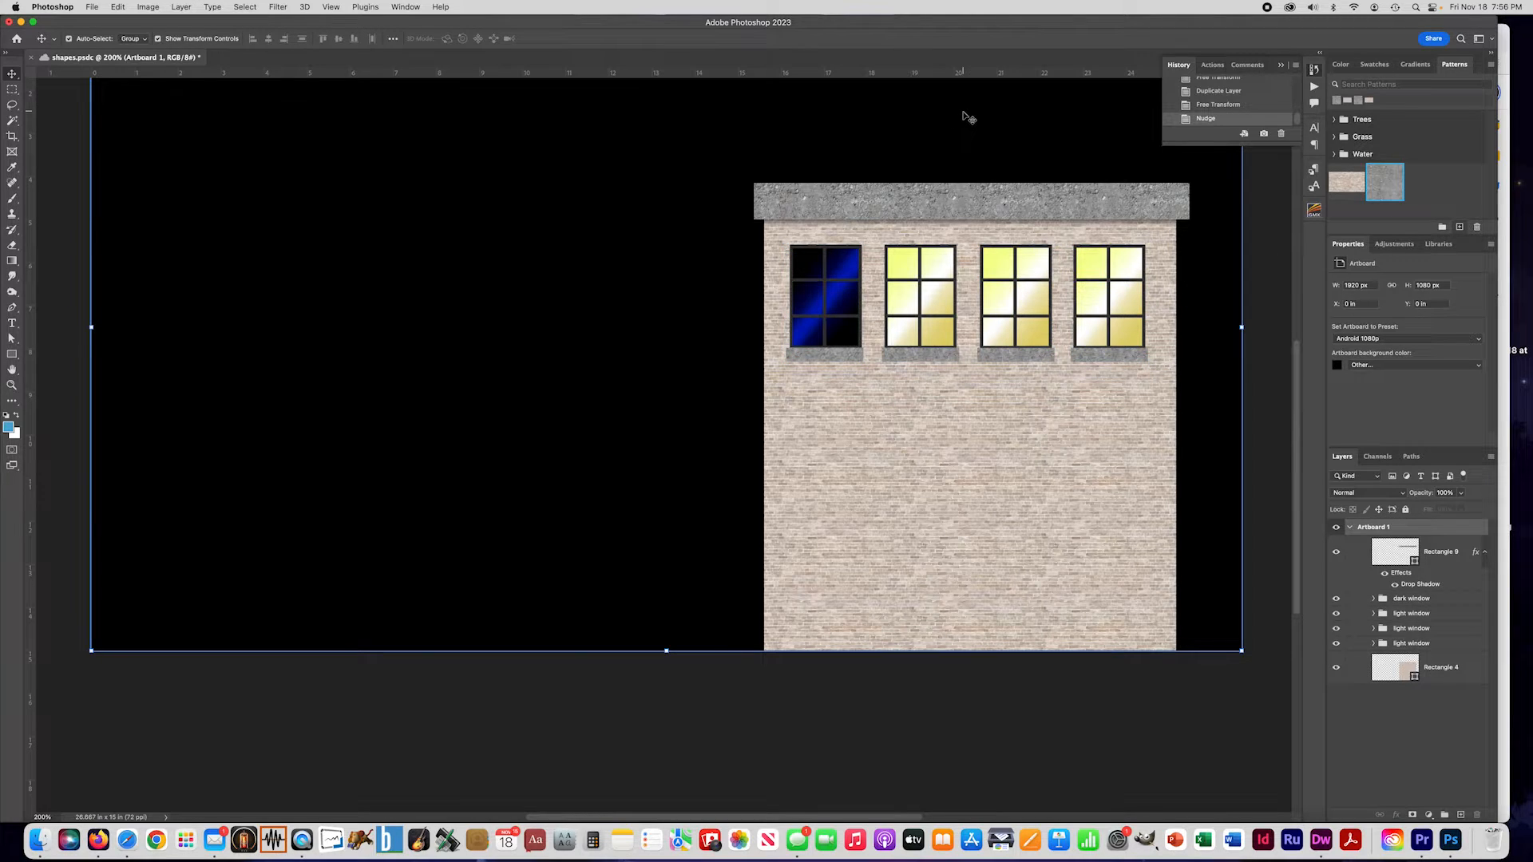
Step: Group the dark window and the three light window groups together and name the new group "Top row"
click(1428, 604)
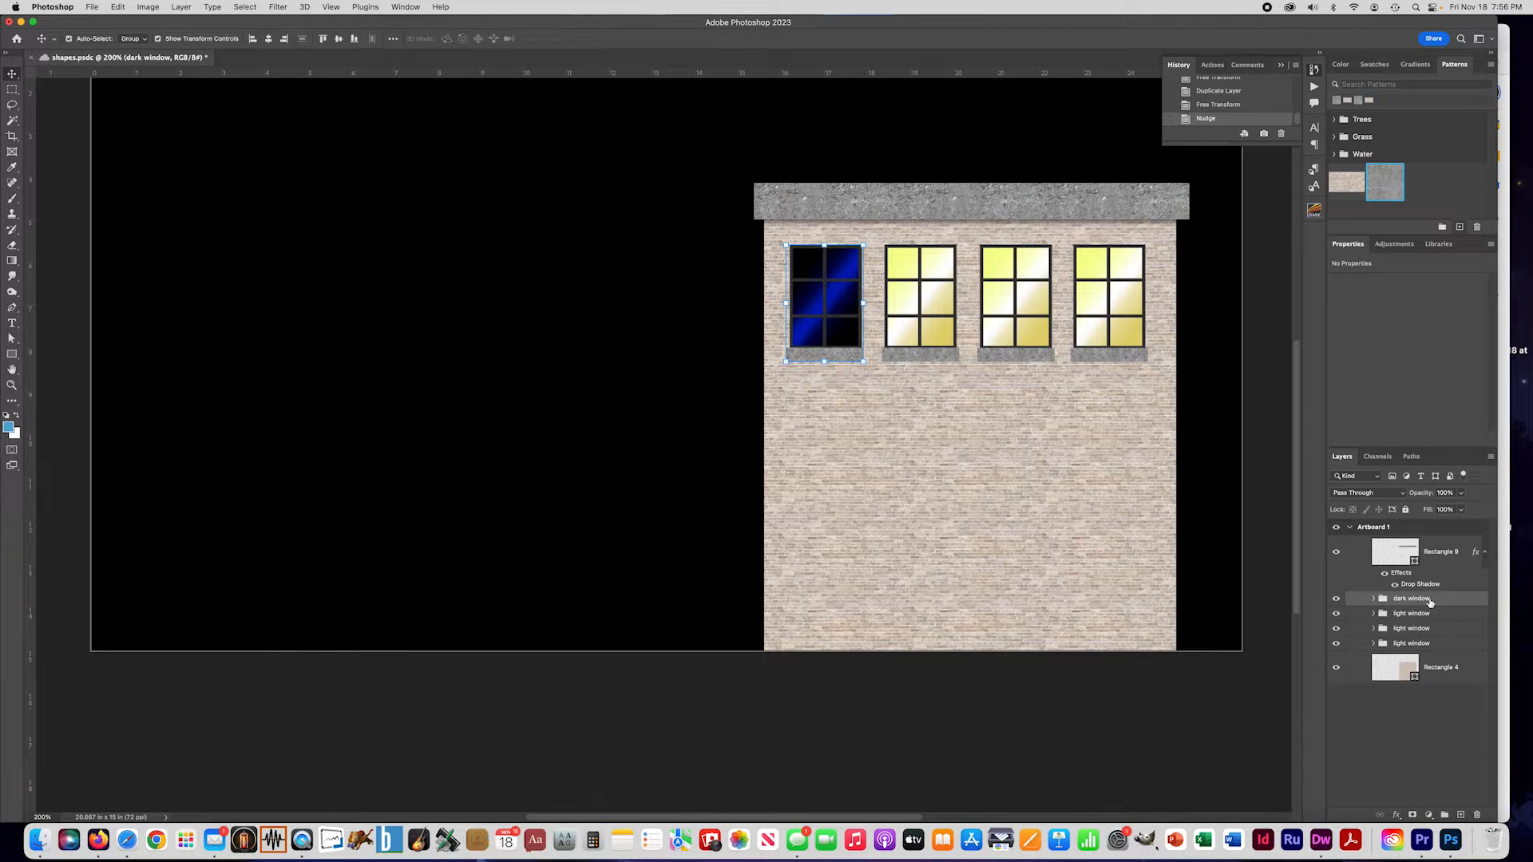
shift+click(1446, 643)
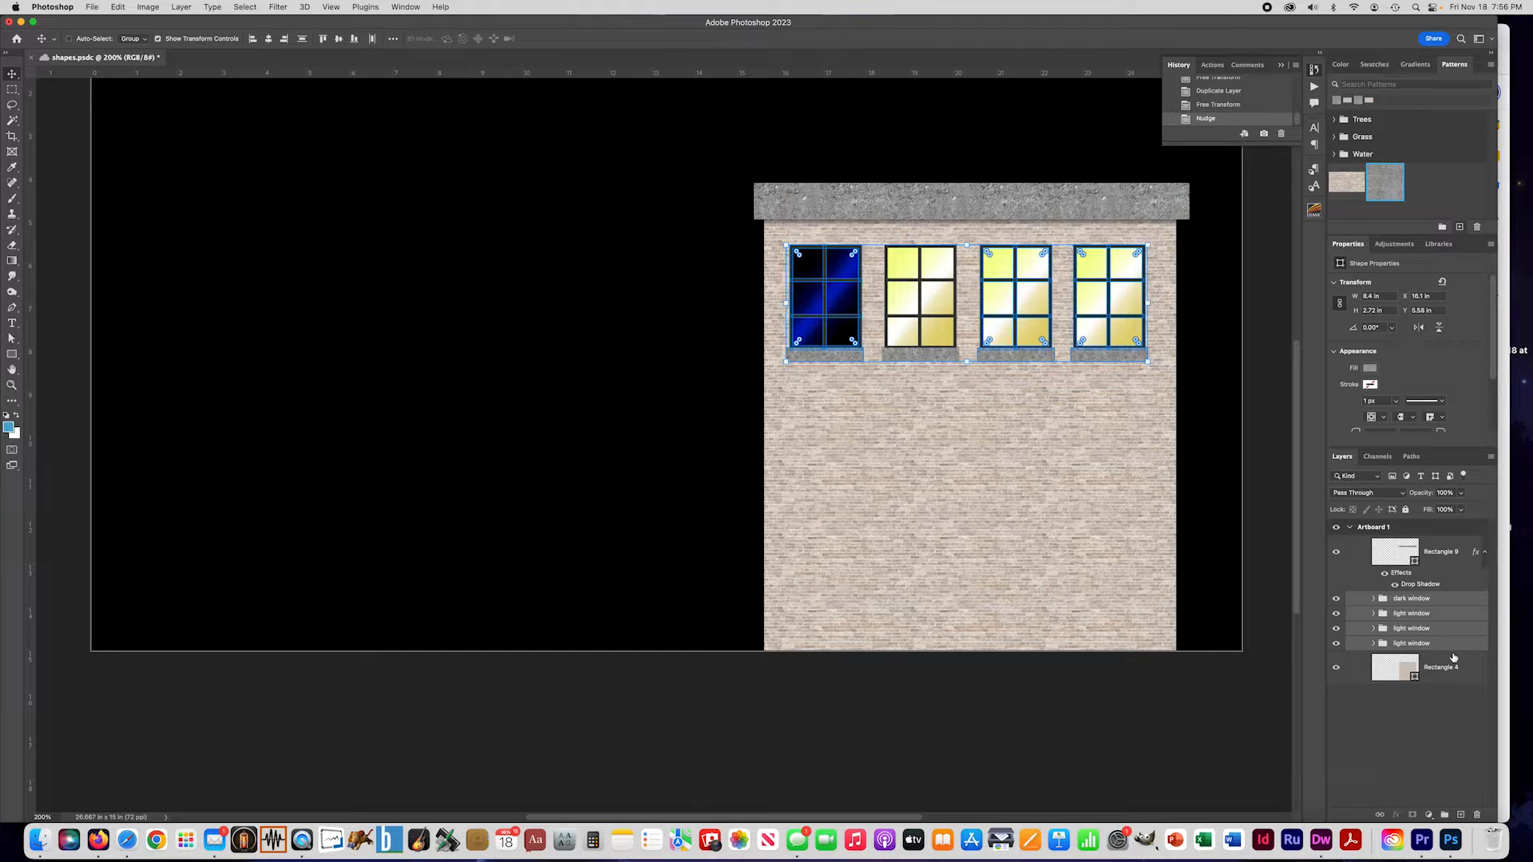
key(super+g)
click(1337, 599)
click(1337, 600)
double_click(1404, 599)
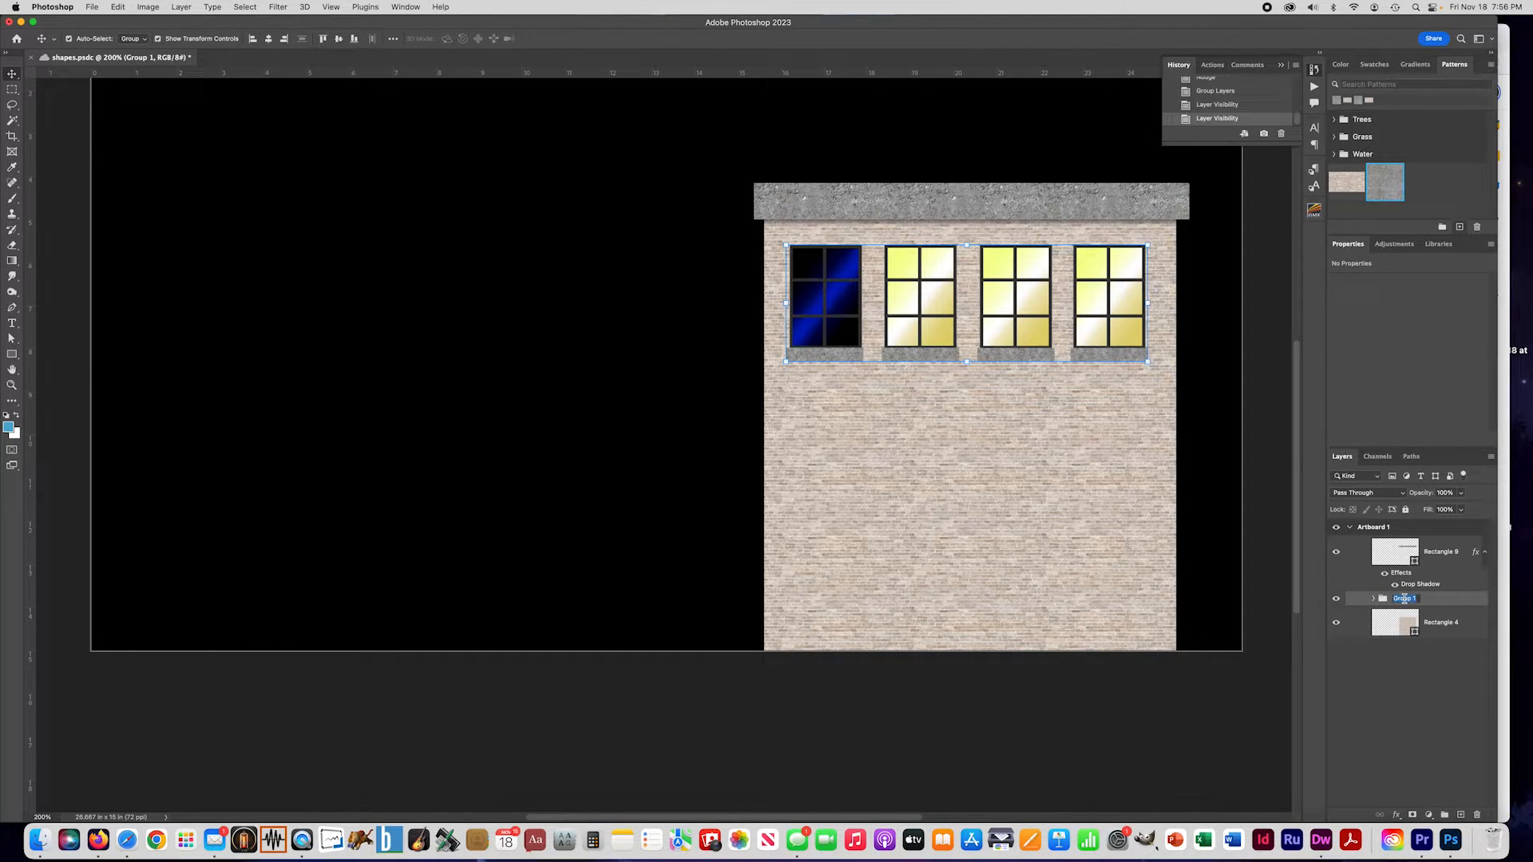
text(Top row)
key(Return)
Step: Duplicate the "Top row" group and rename the copy "2nd row"
key(super+j)
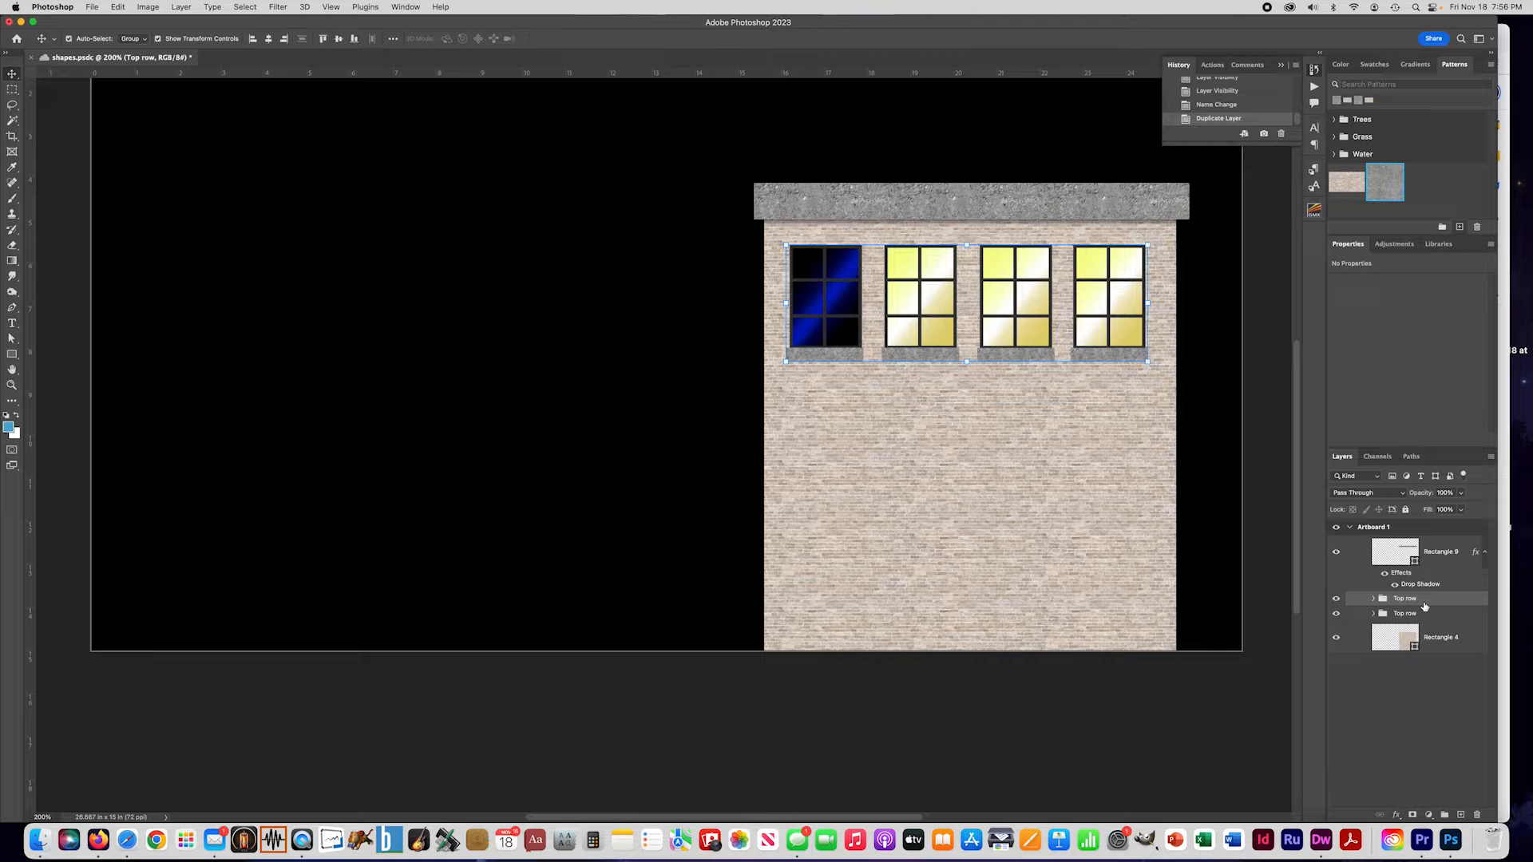
double_click(1406, 599)
text(2nd row)
key(Return)
Step: Move the "2nd row" group straight down below the top row and nudge it up to tighten the gap between the rows
key(super+t)
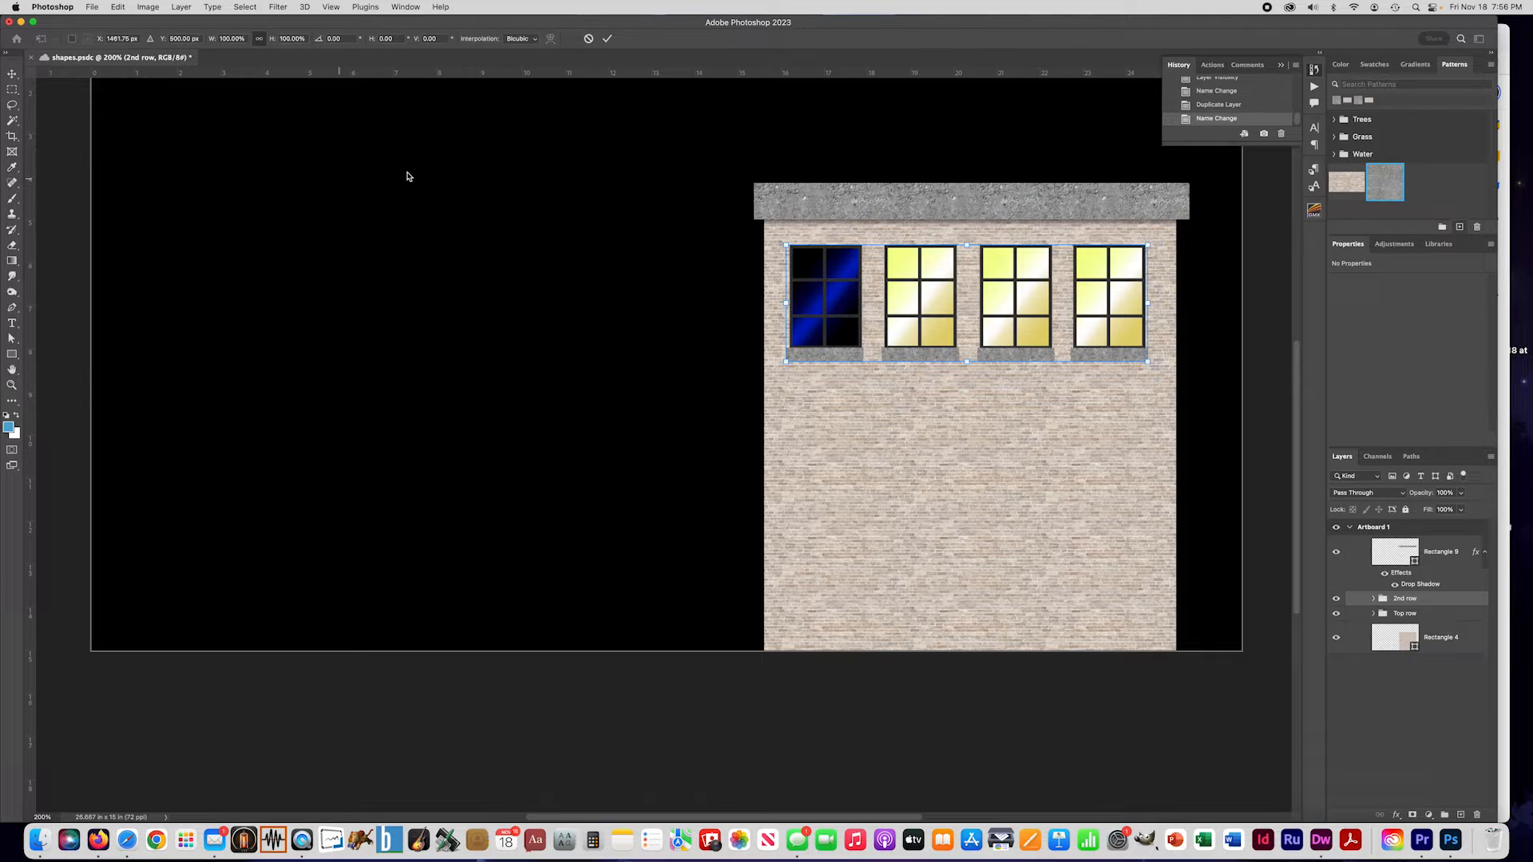
drag(990, 337, 1008, 479)
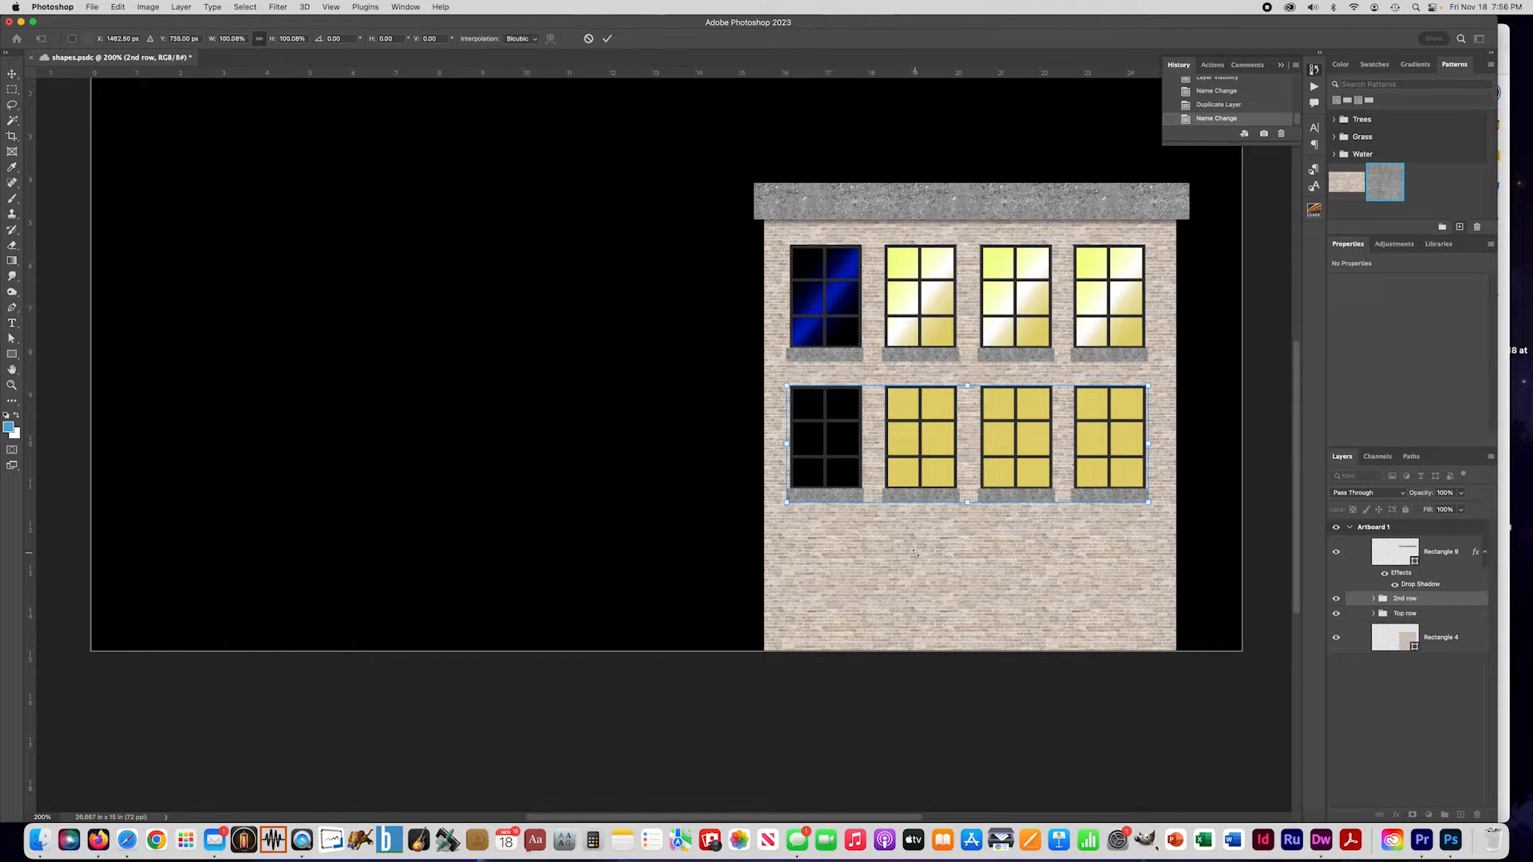
key(Up)
key(Up)
key(Up)
key(Up)
key(Up)
key(Up)
key(Up)
key(Up)
key(Up)
key(Up)
key(Up)
key(Up)
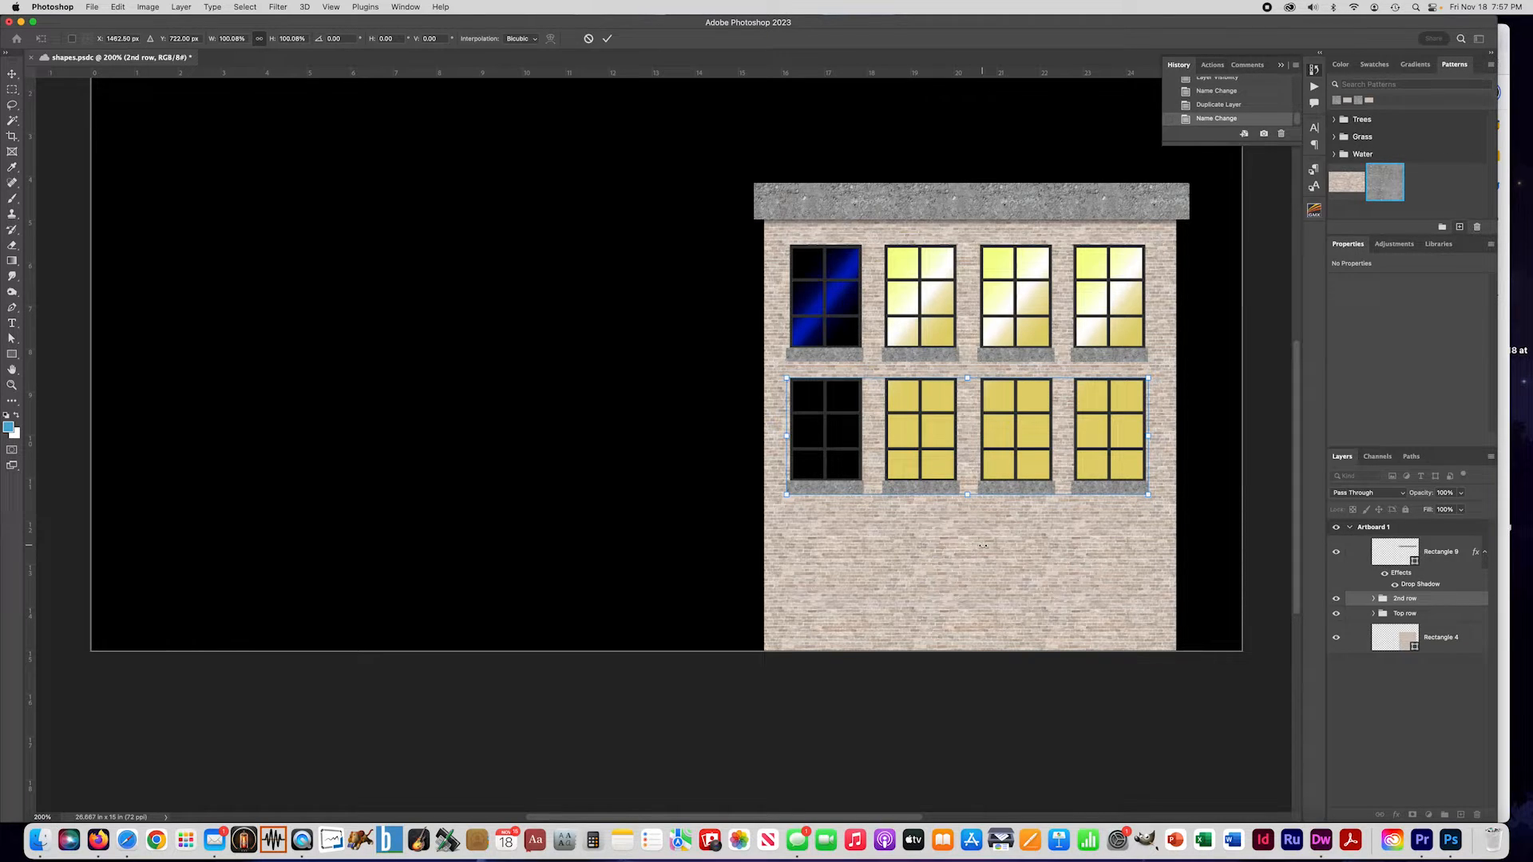
Step: Expand the "2nd row" group and hide the light window group in the row's third position
click(1373, 599)
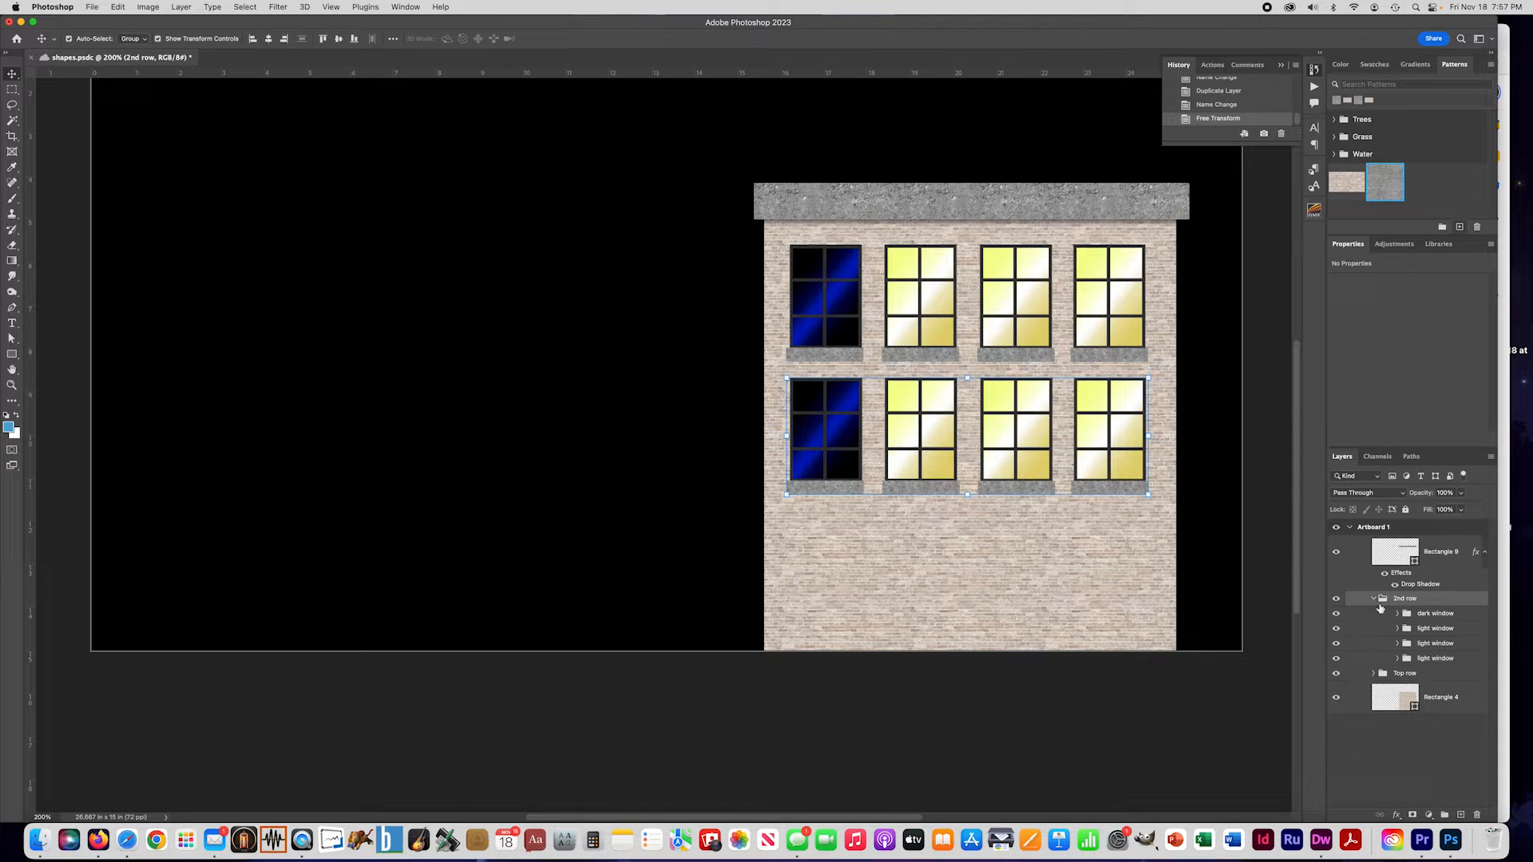
click(1435, 613)
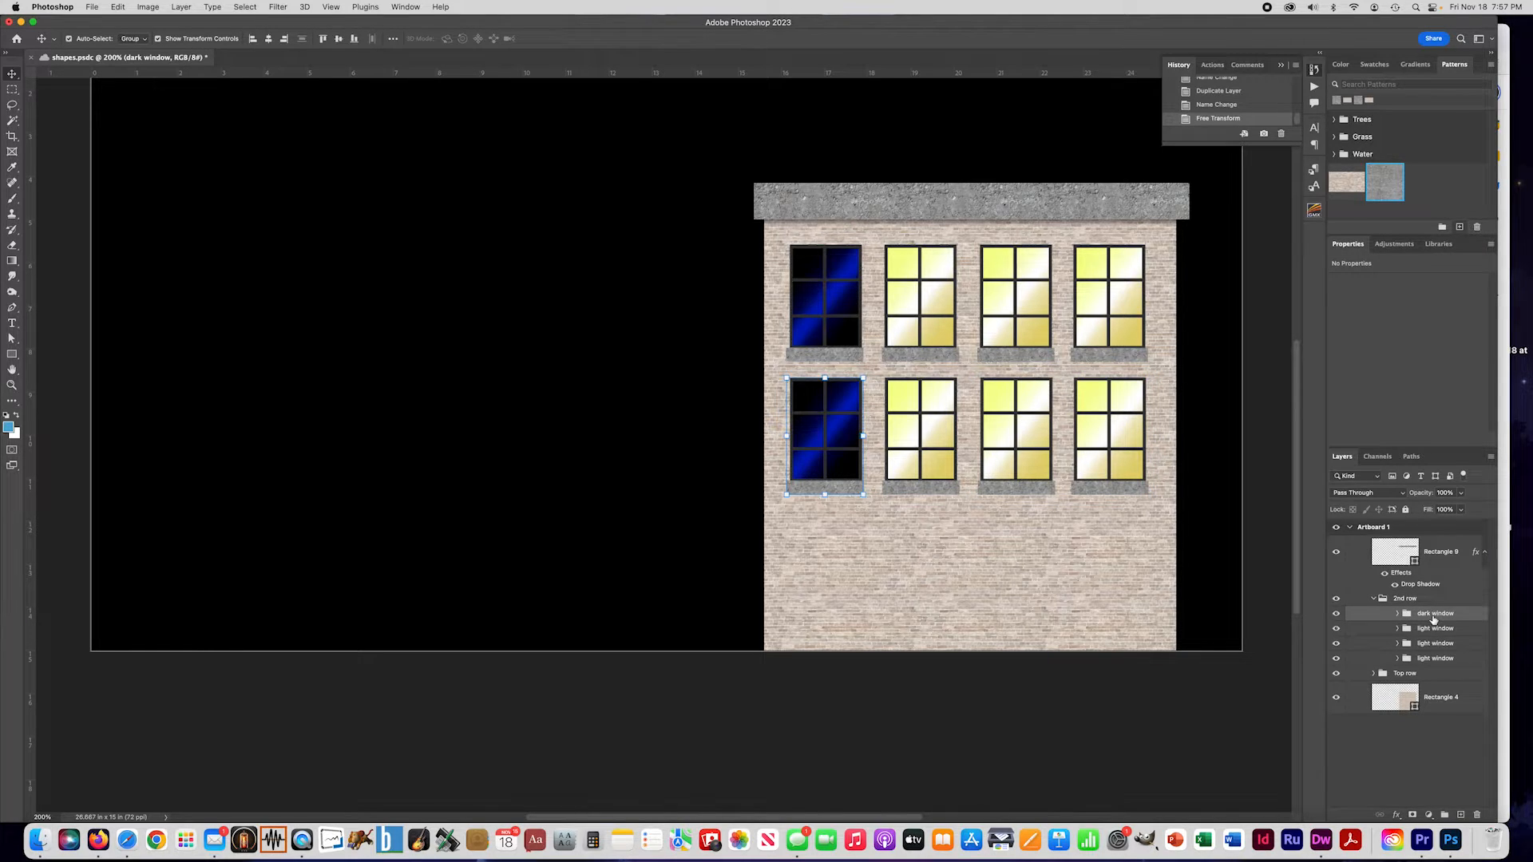
click(1337, 631)
click(1337, 633)
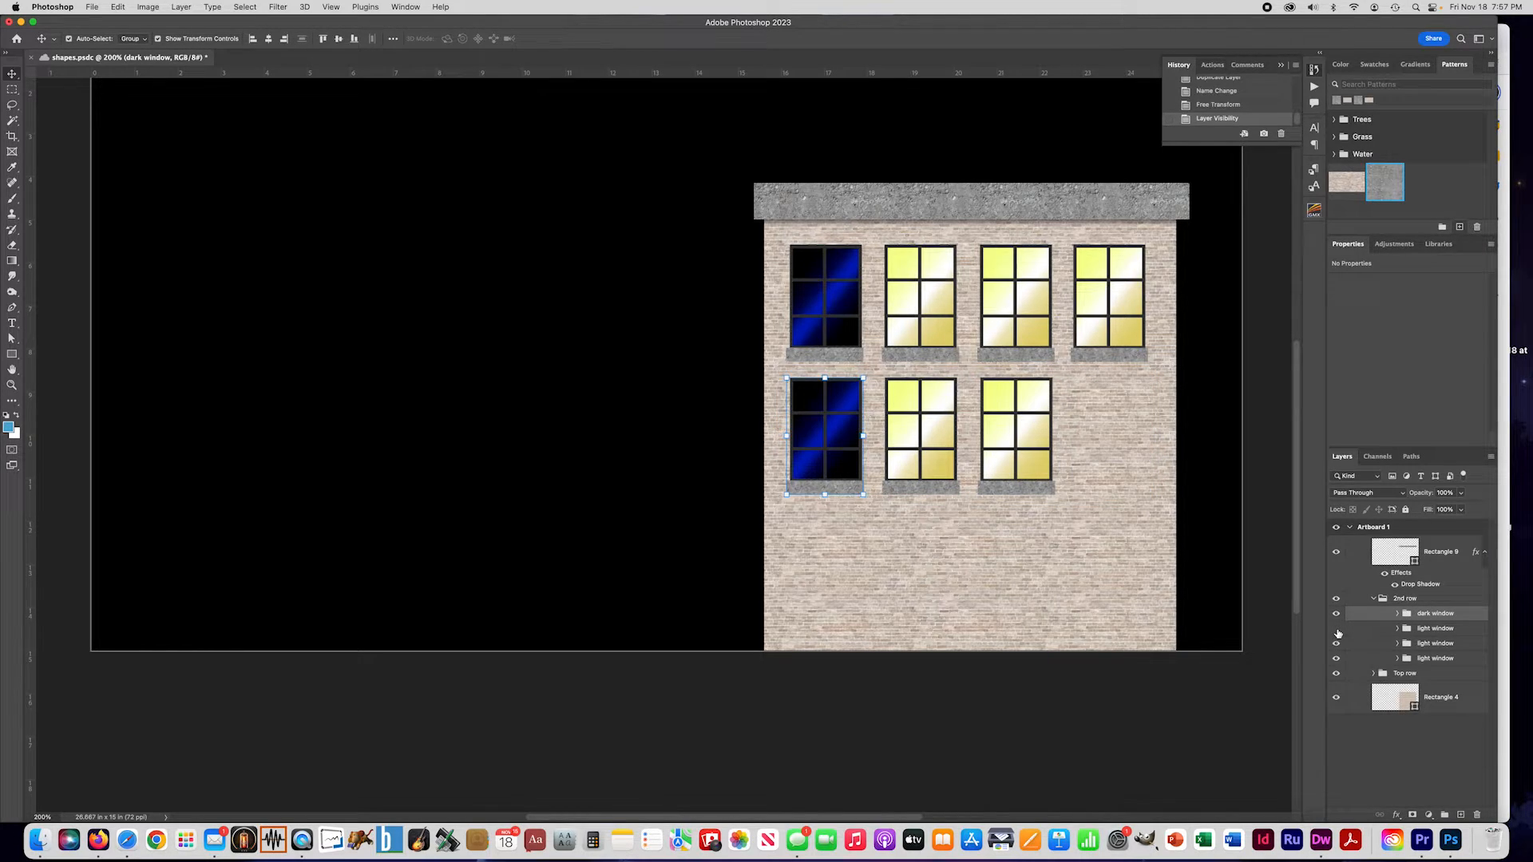
click(1338, 633)
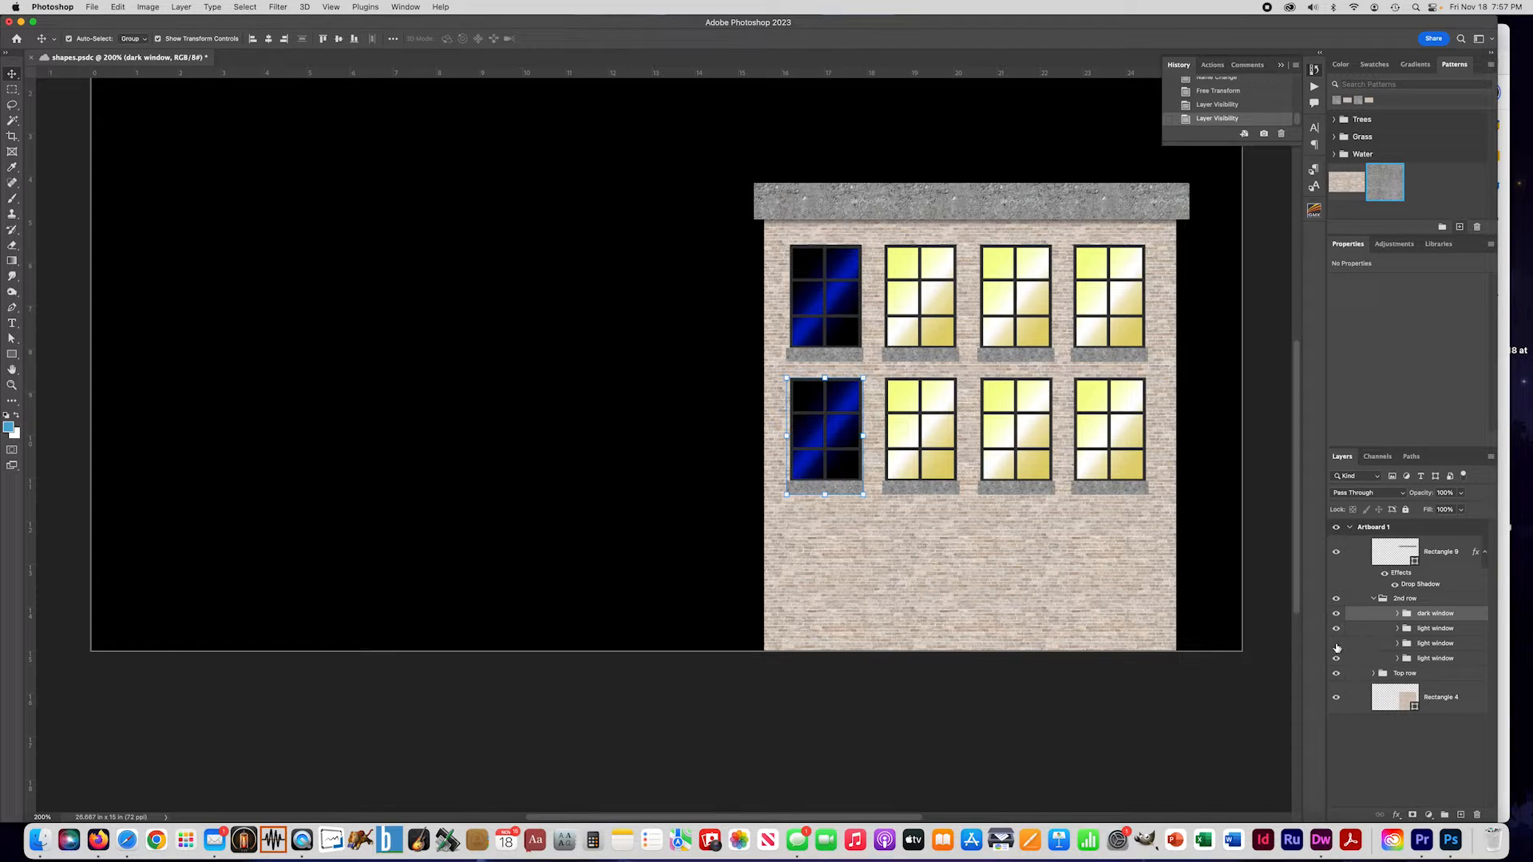
click(1337, 648)
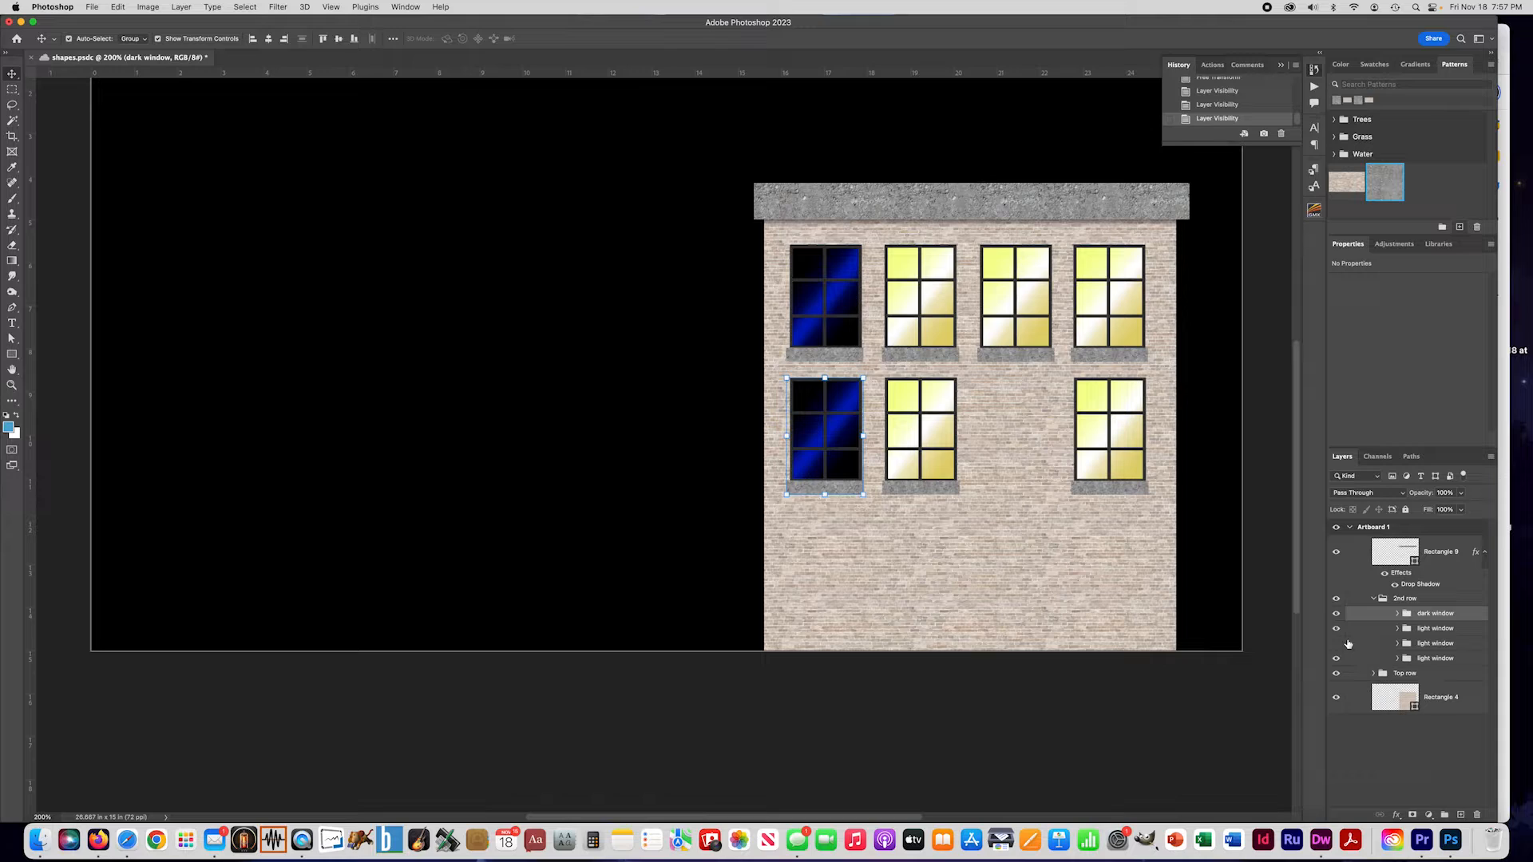
click(1336, 643)
click(1336, 644)
key(super+j)
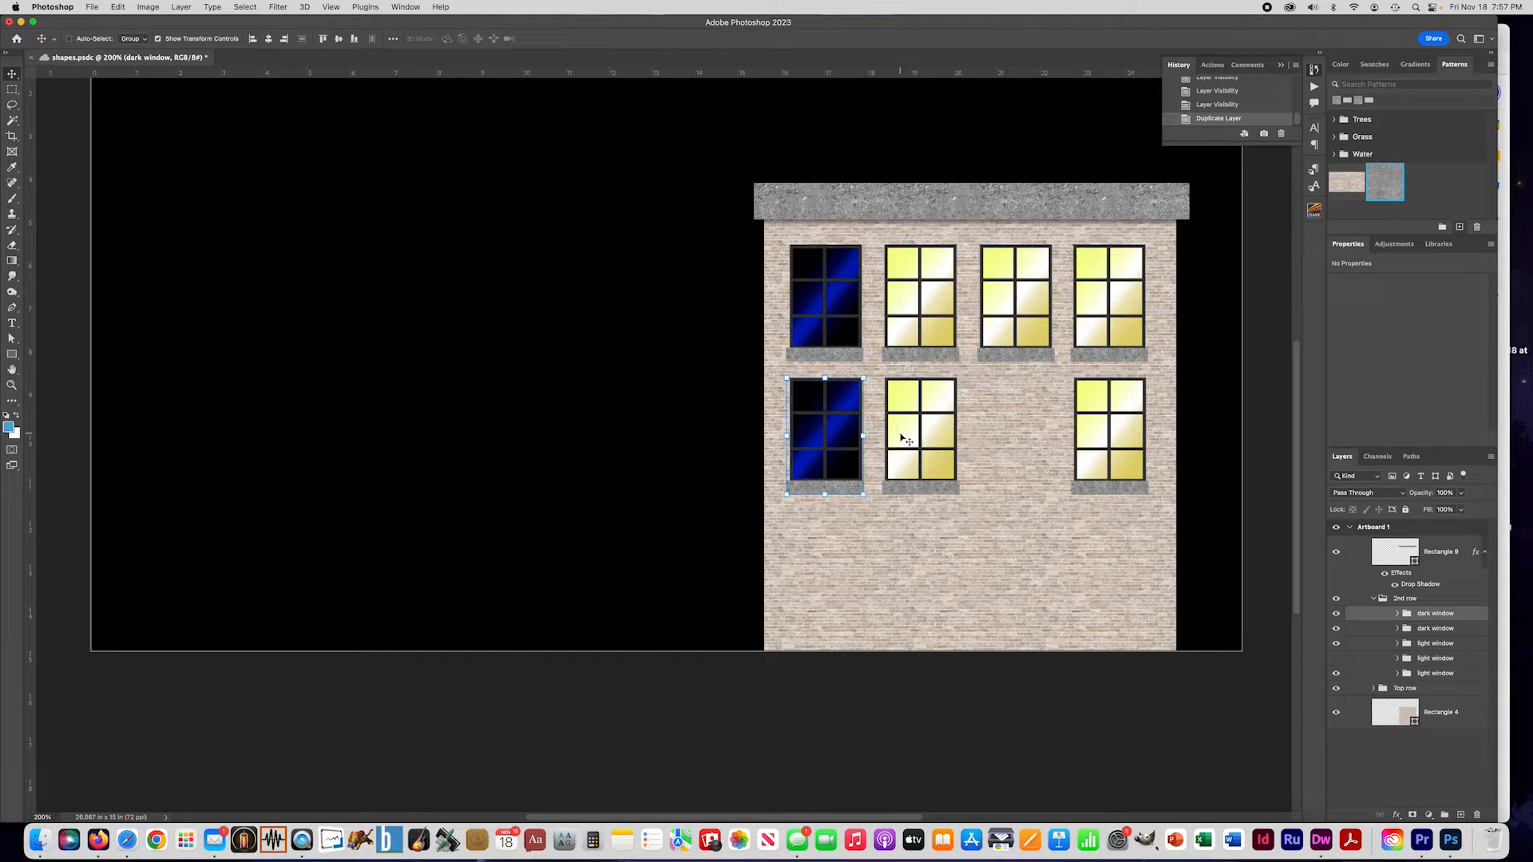
drag(845, 441, 862, 444)
key(super+z)
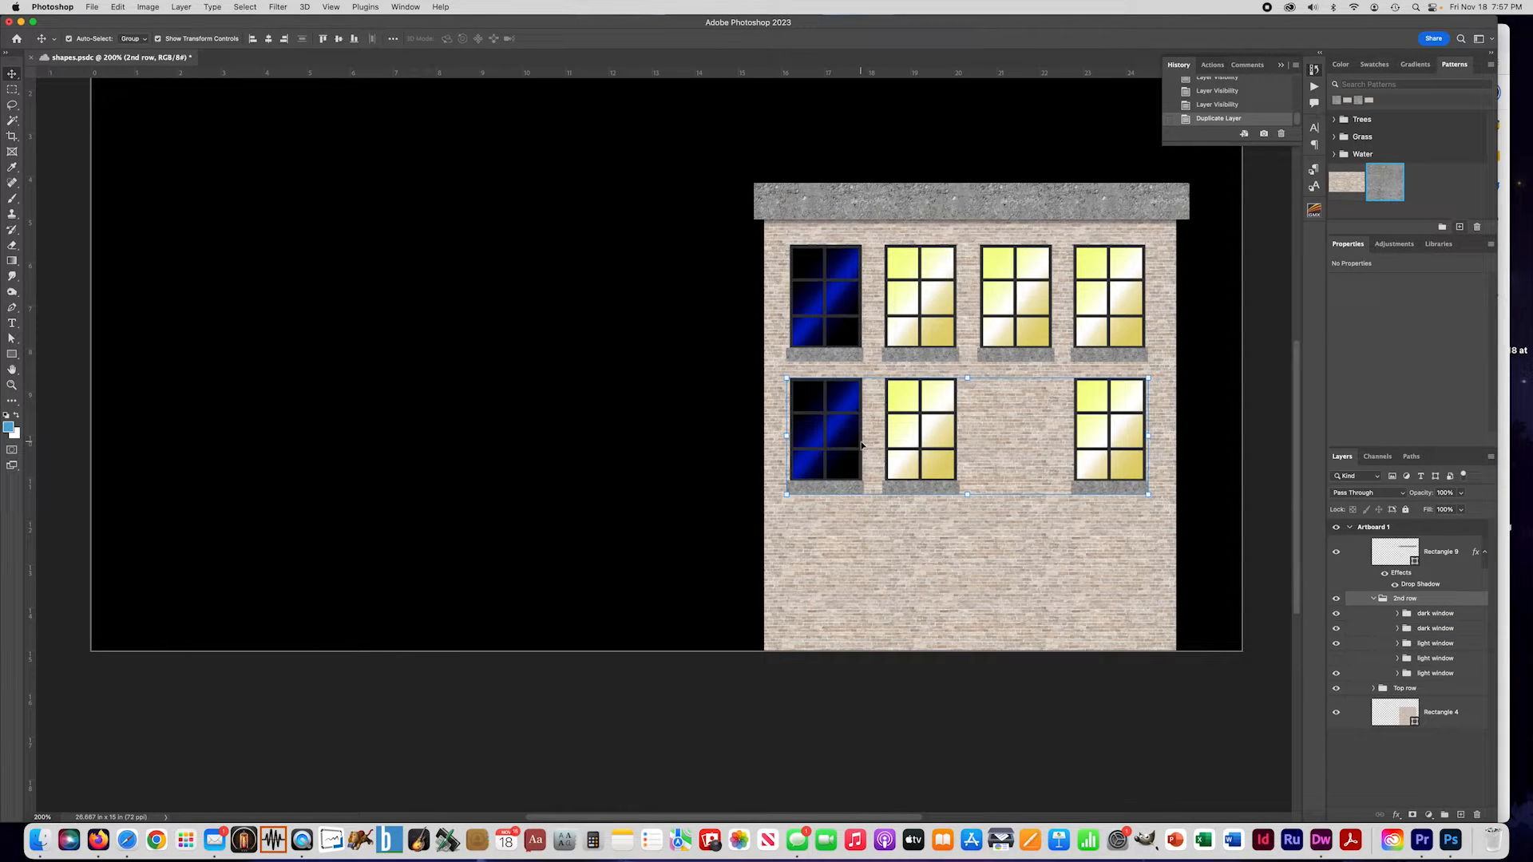
key(super+z)
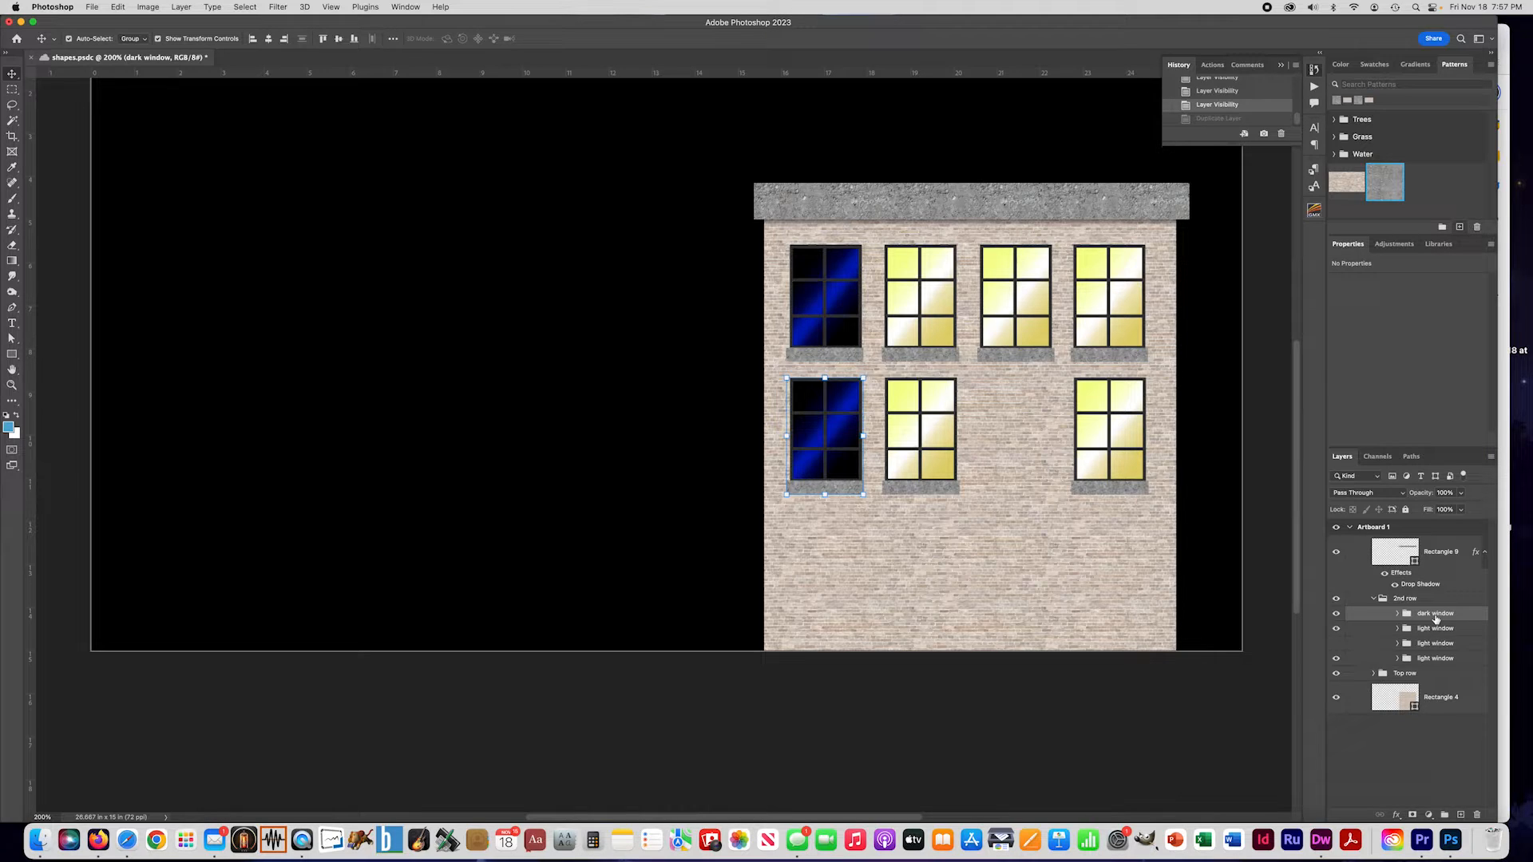
Step: Duplicate the second row's dark window group and move the copy into the empty third window position
key(super+j)
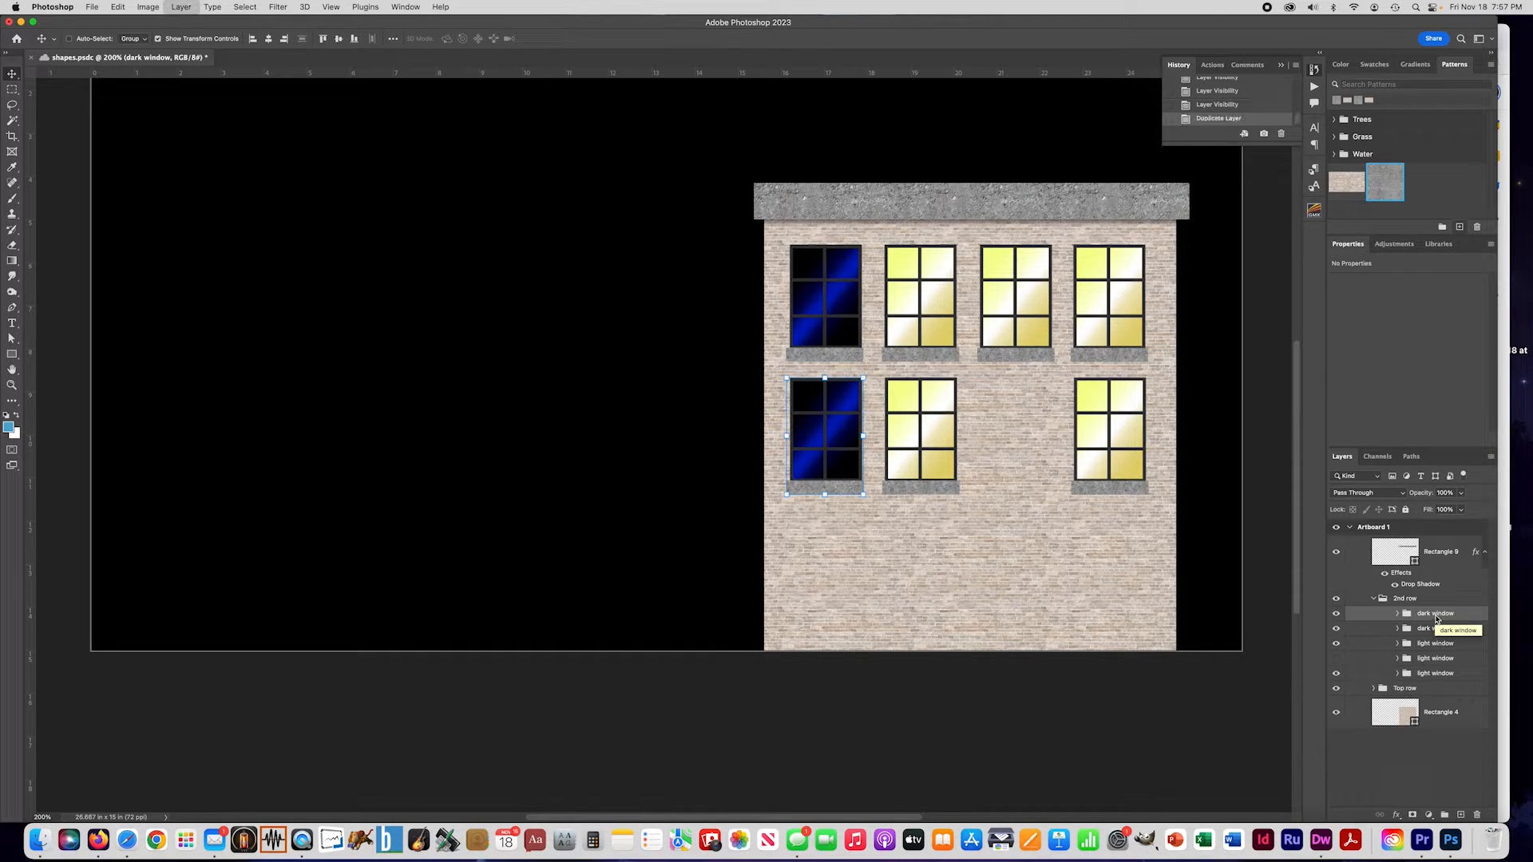
key(super+t)
drag(848, 467, 1037, 477)
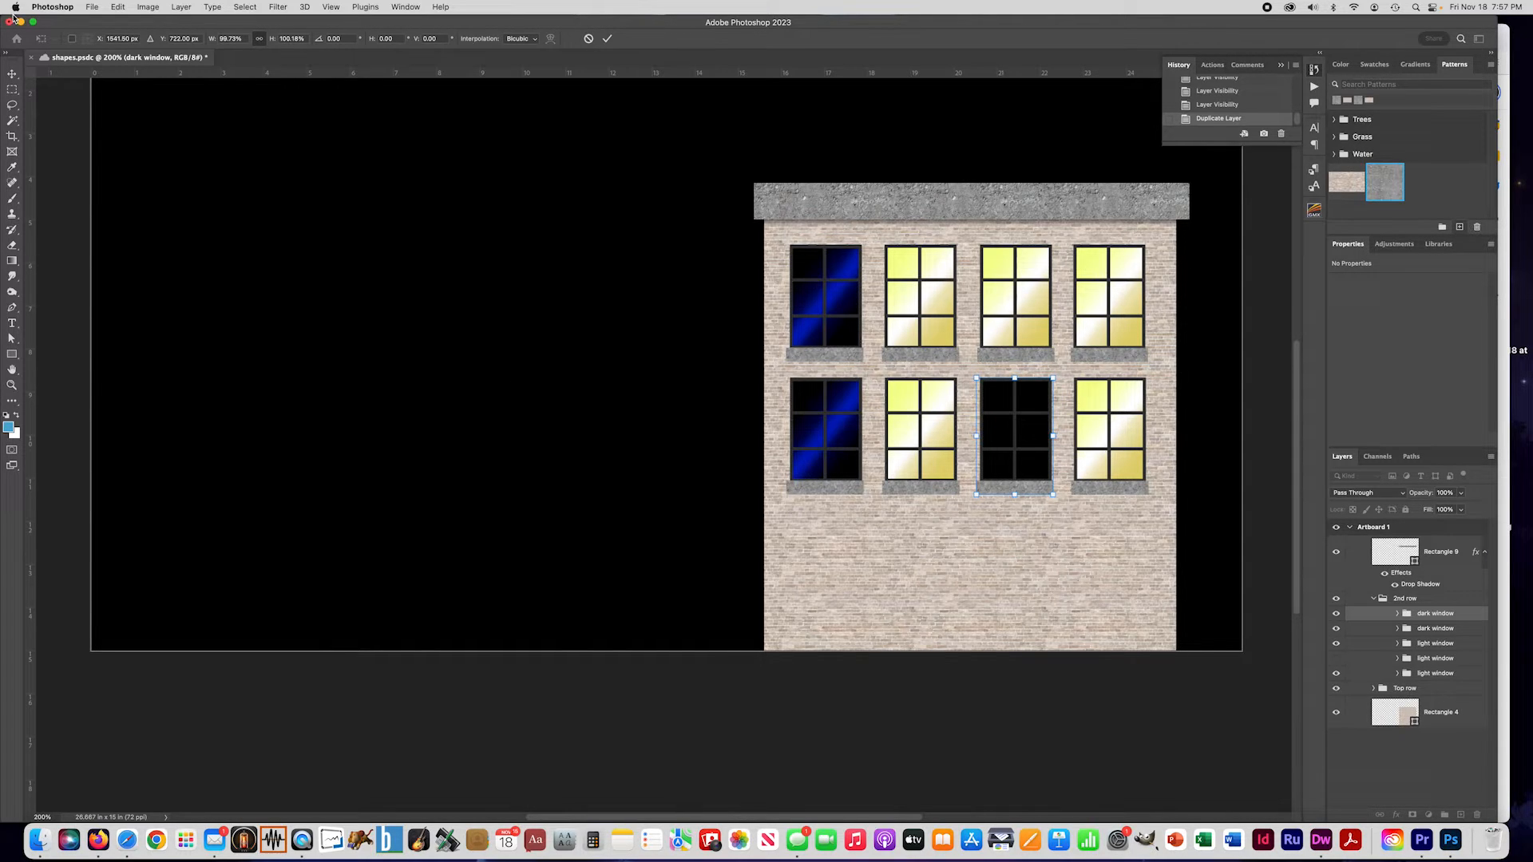
click(11, 71)
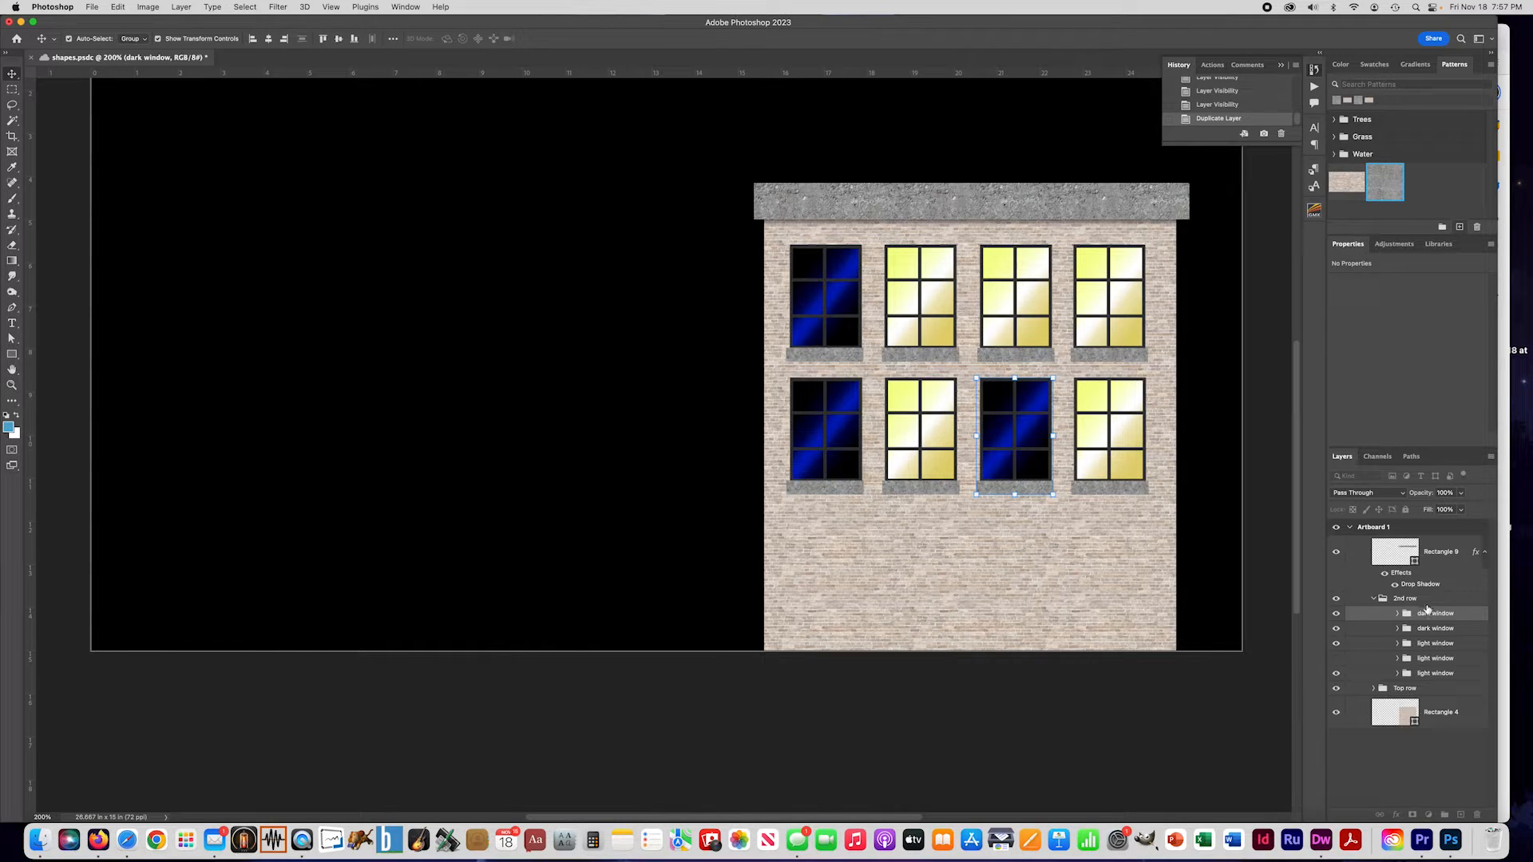
Step: Collapse the "2nd row" group, duplicate it and rename the copy "3rd row"
click(1373, 599)
click(1398, 600)
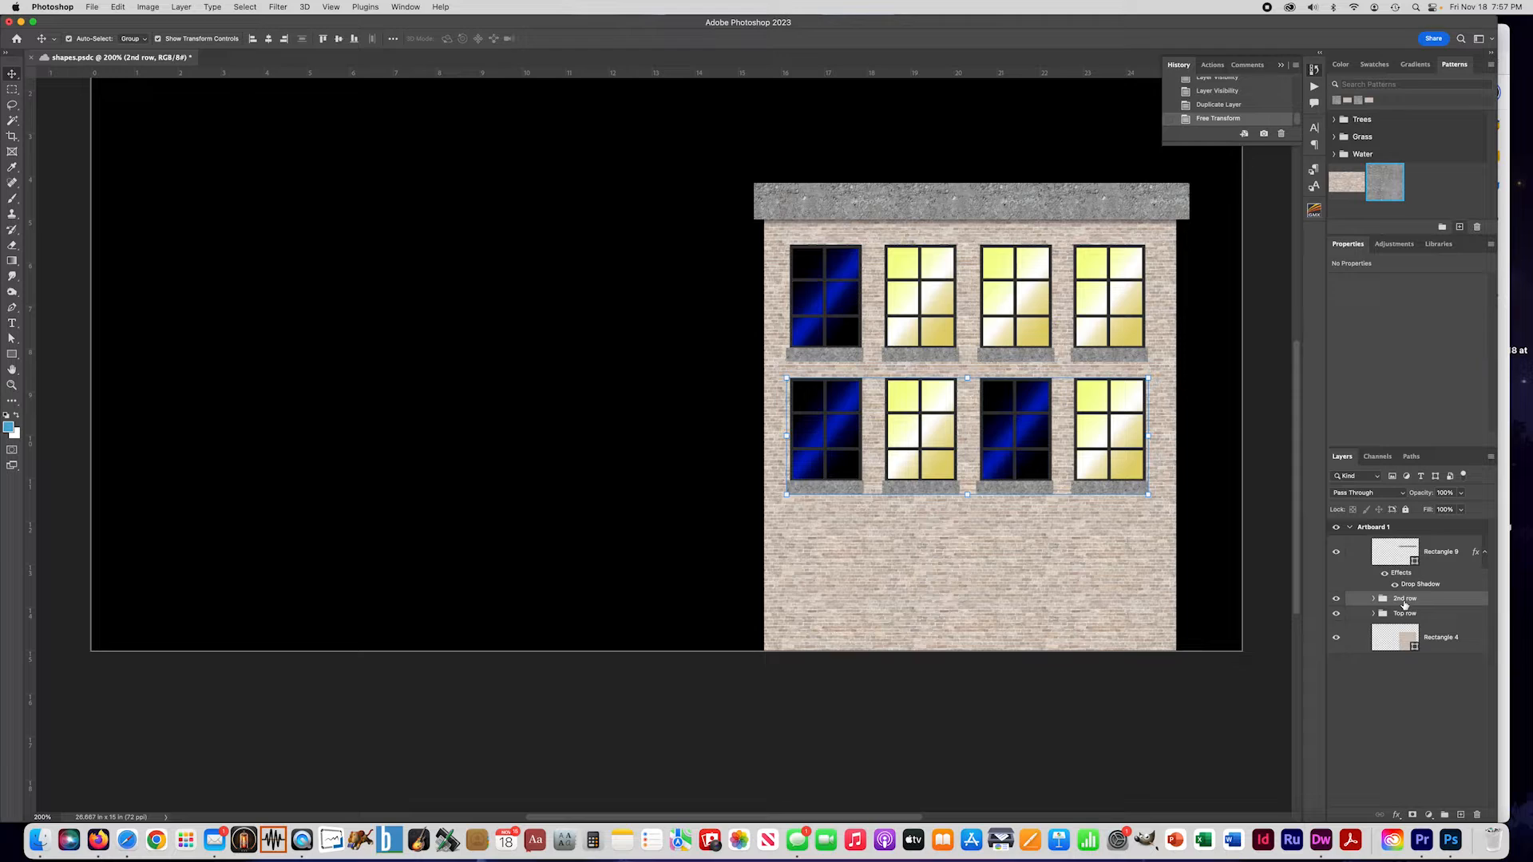
key(super+j)
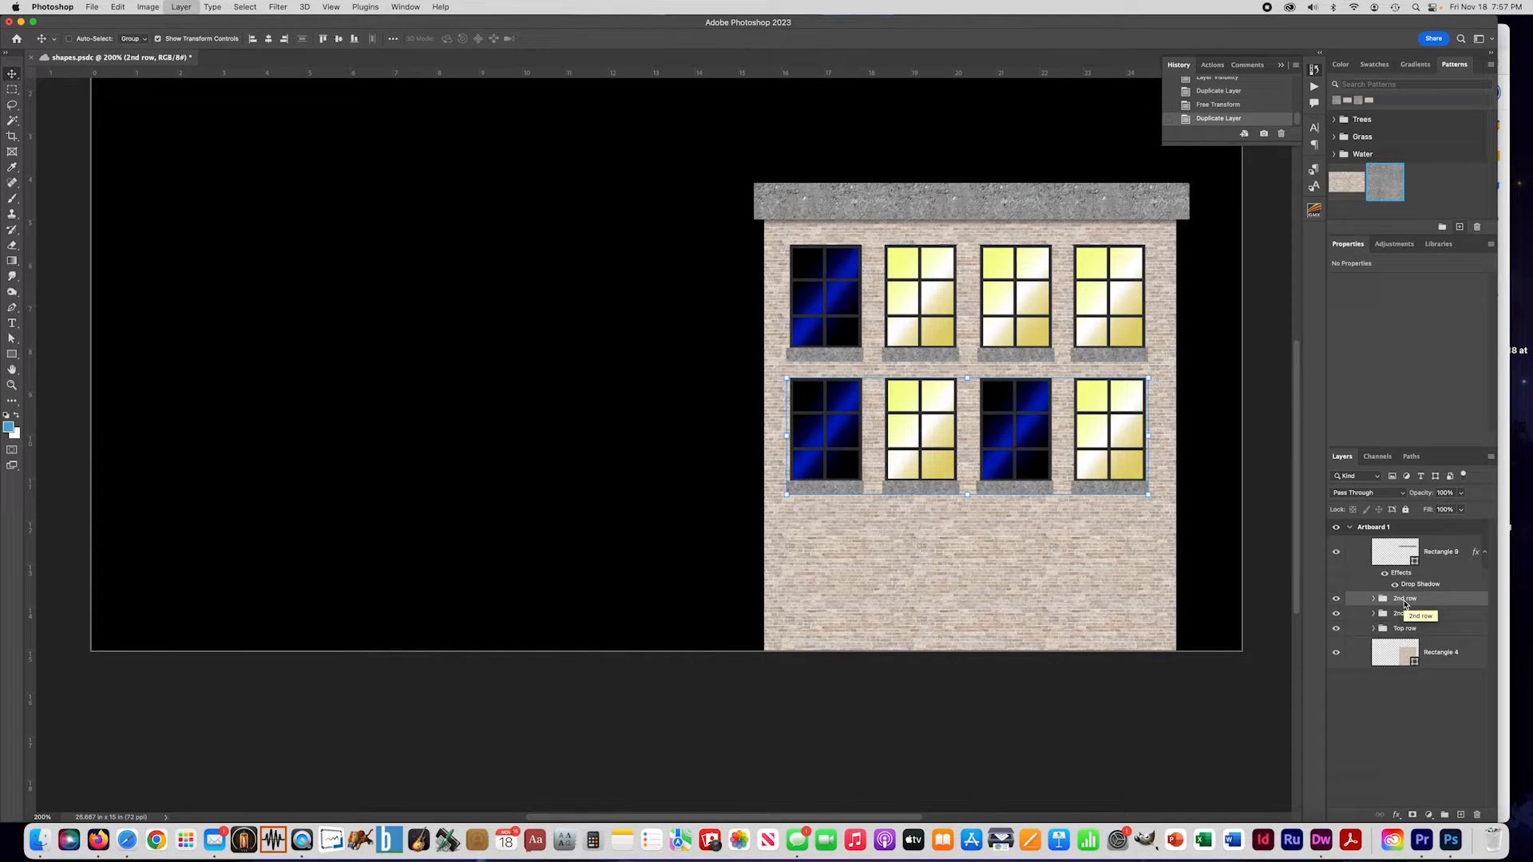
double_click(1398, 598)
text(3rd)
click(1442, 600)
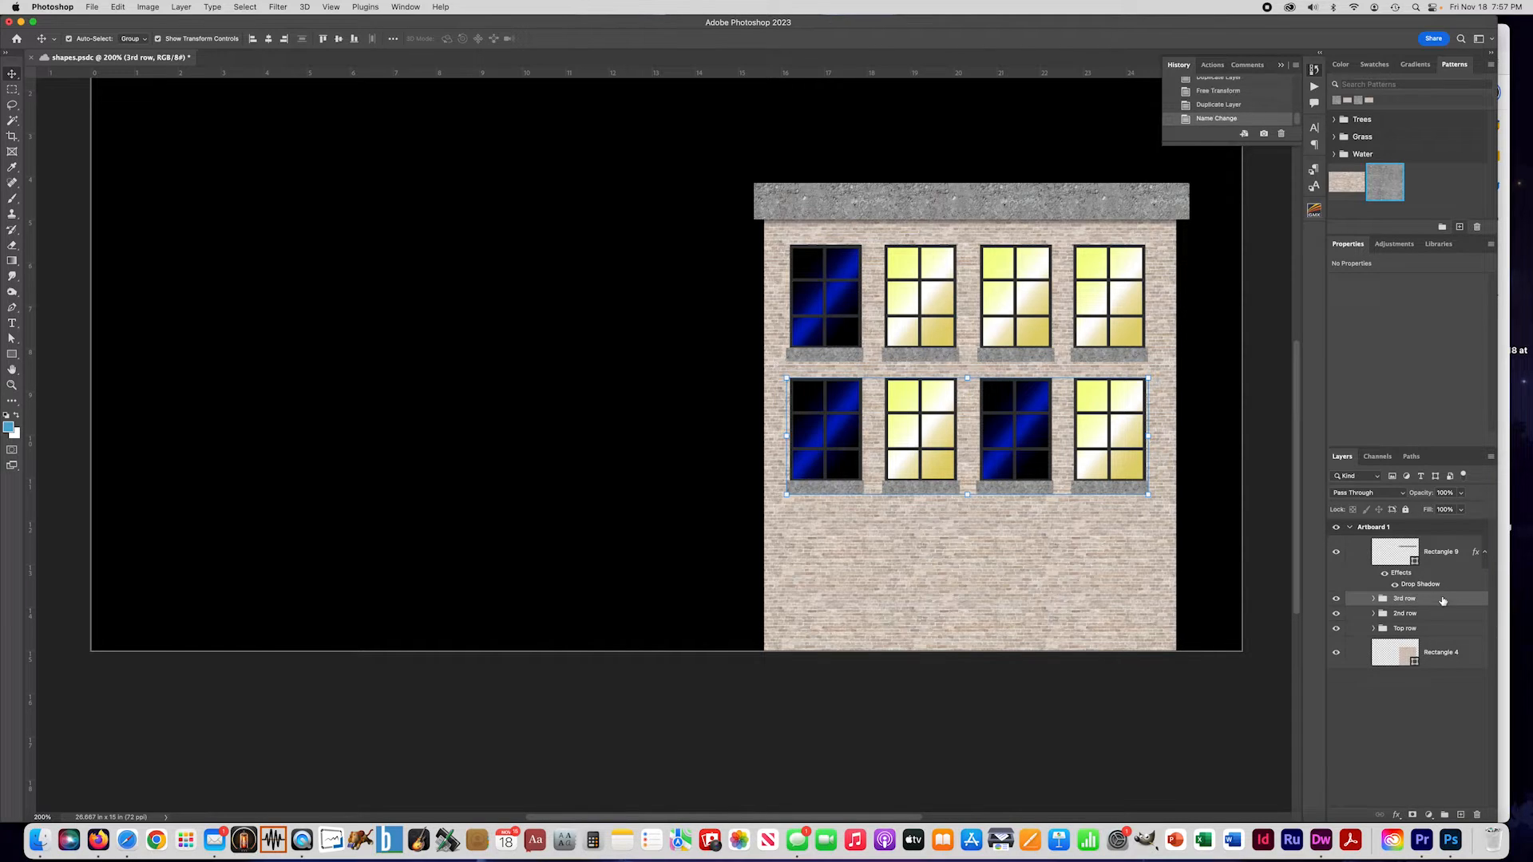
Step: Move the "3rd row" group straight down below the second row, matching the spacing between the upper rows
key(super+t)
drag(1091, 453, 1116, 590)
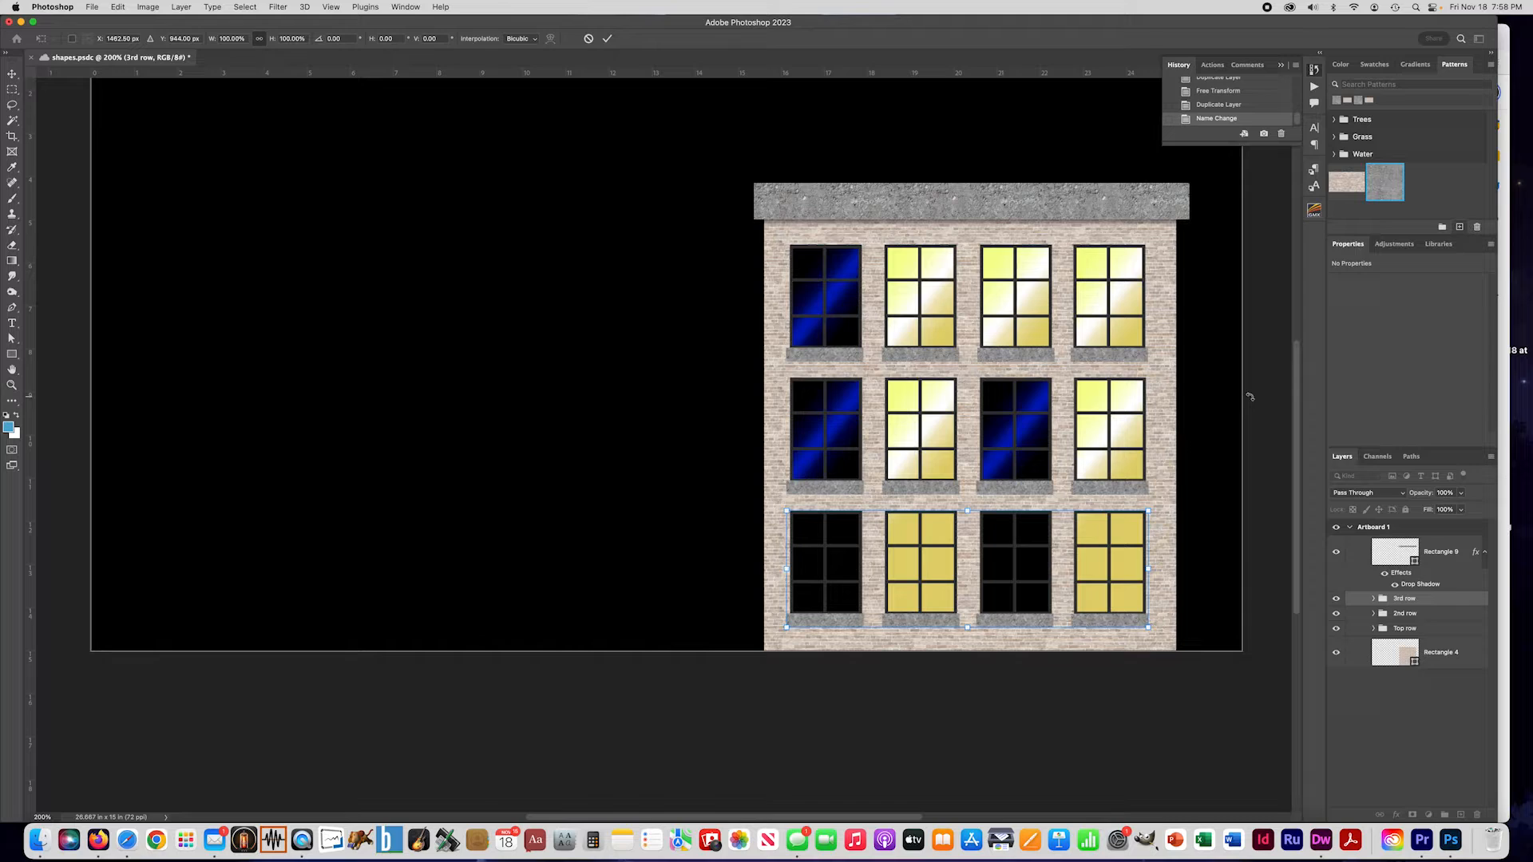
key(Return)
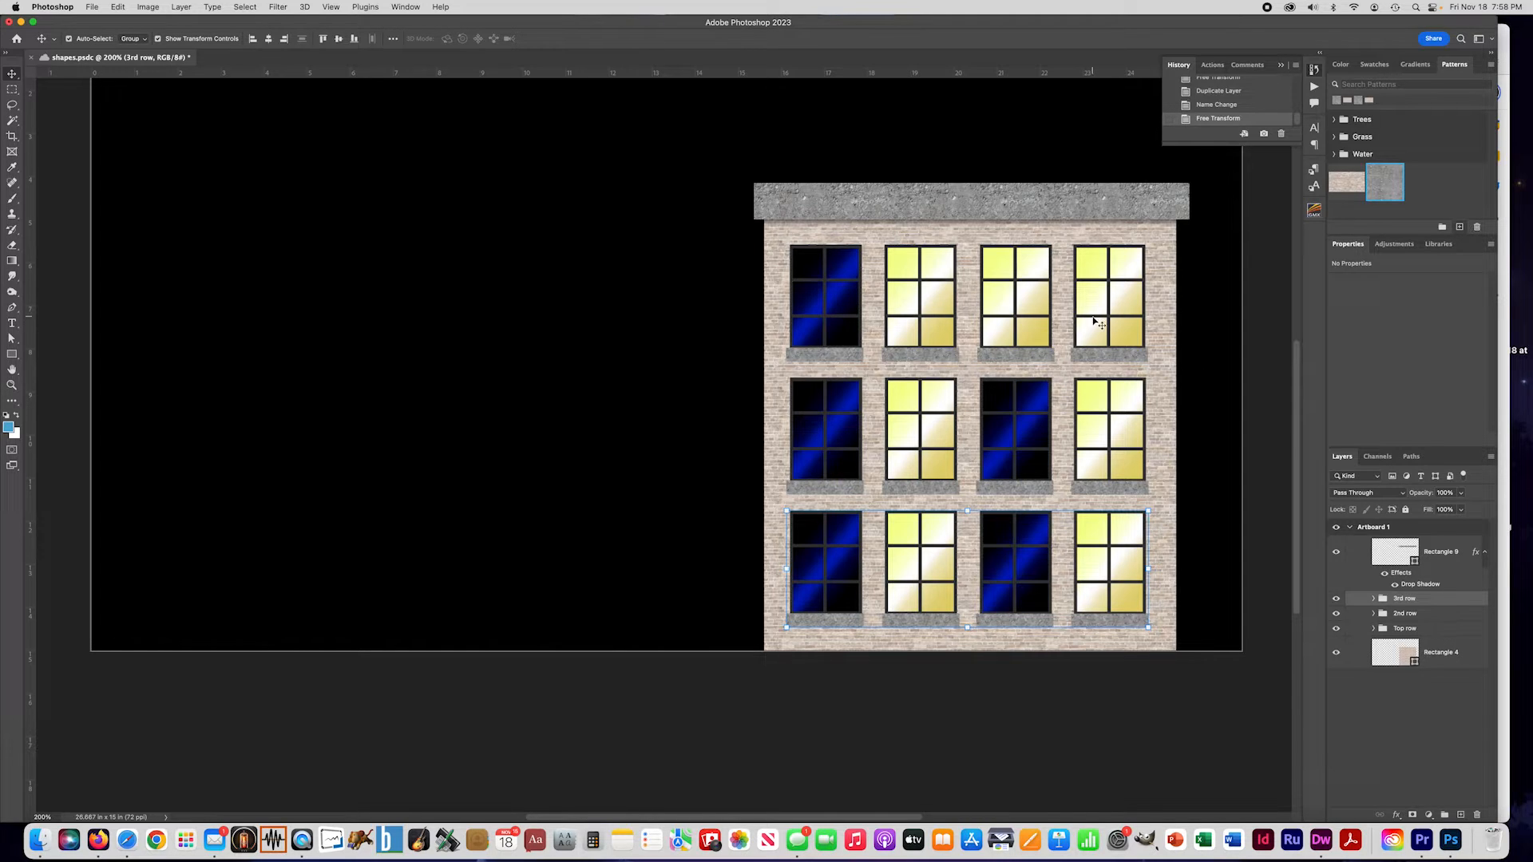
Step: Select all three row groups and compress them vertically from the bottom to about 78% height
shift+click(1445, 631)
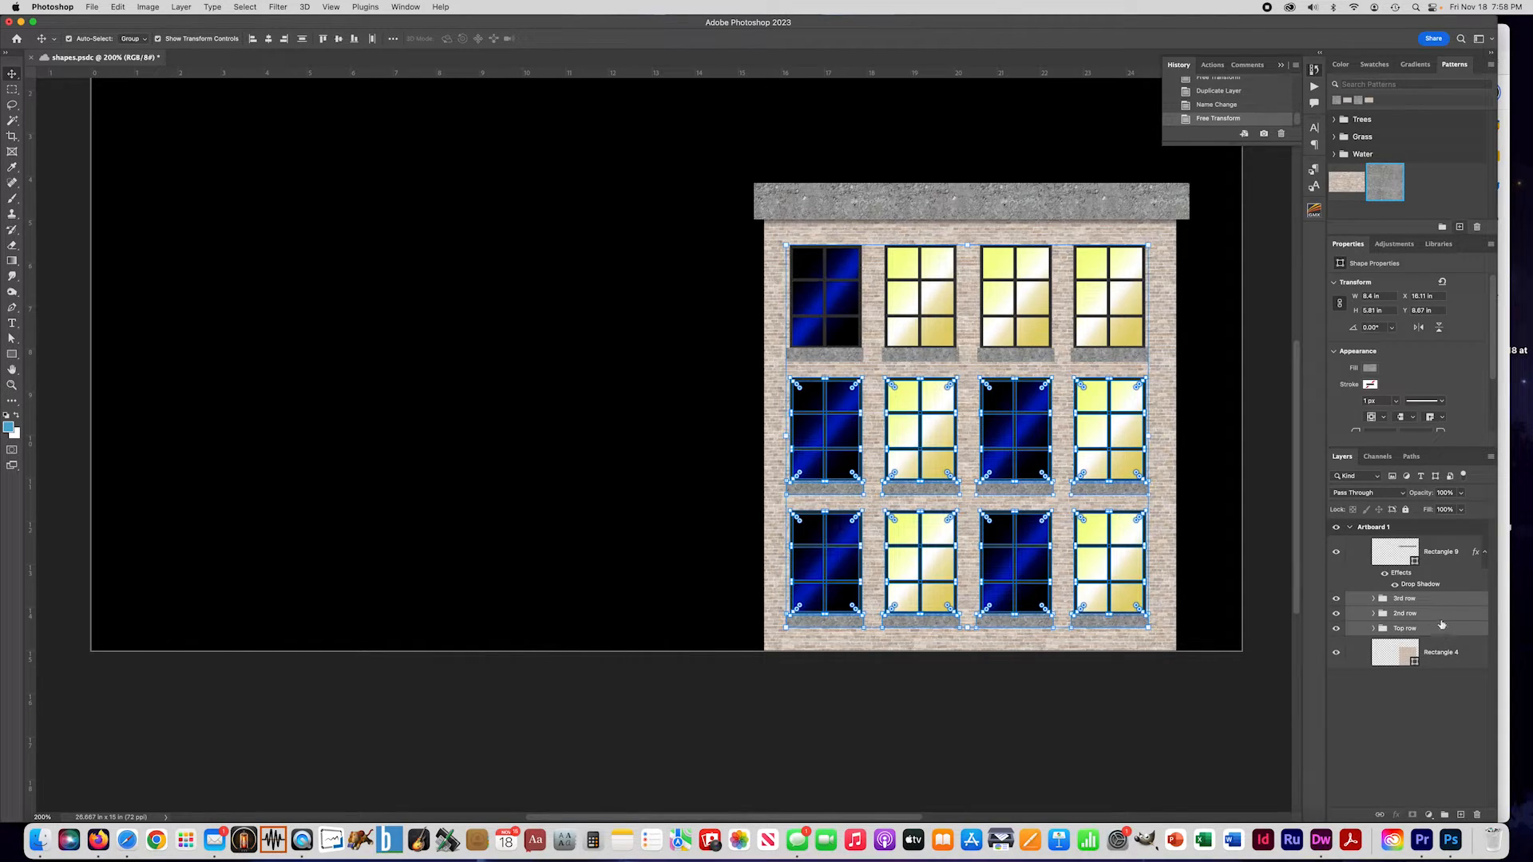
click(968, 628)
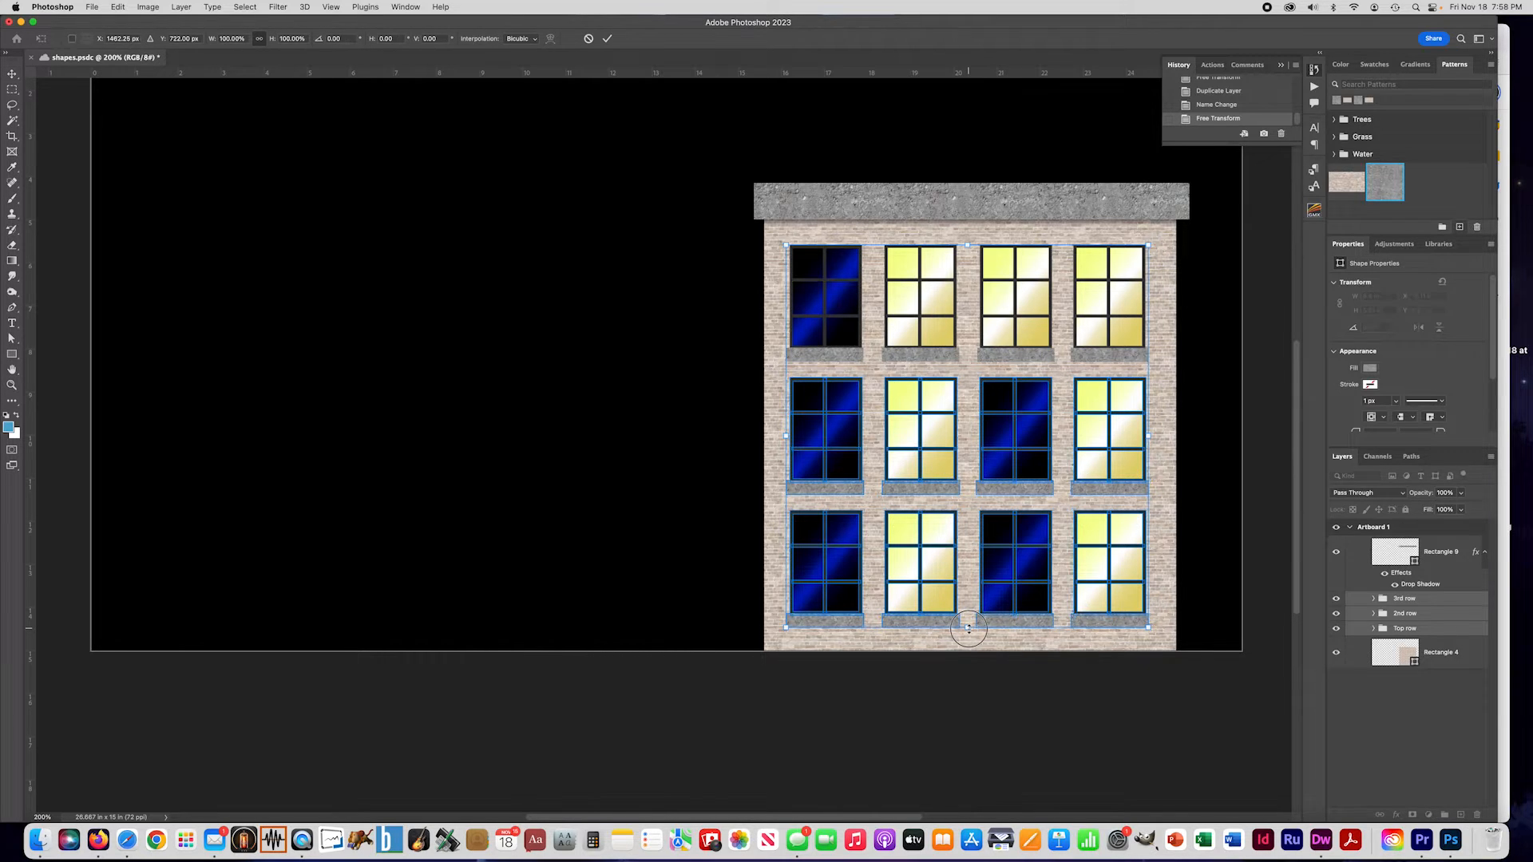
drag(968, 628, 968, 552)
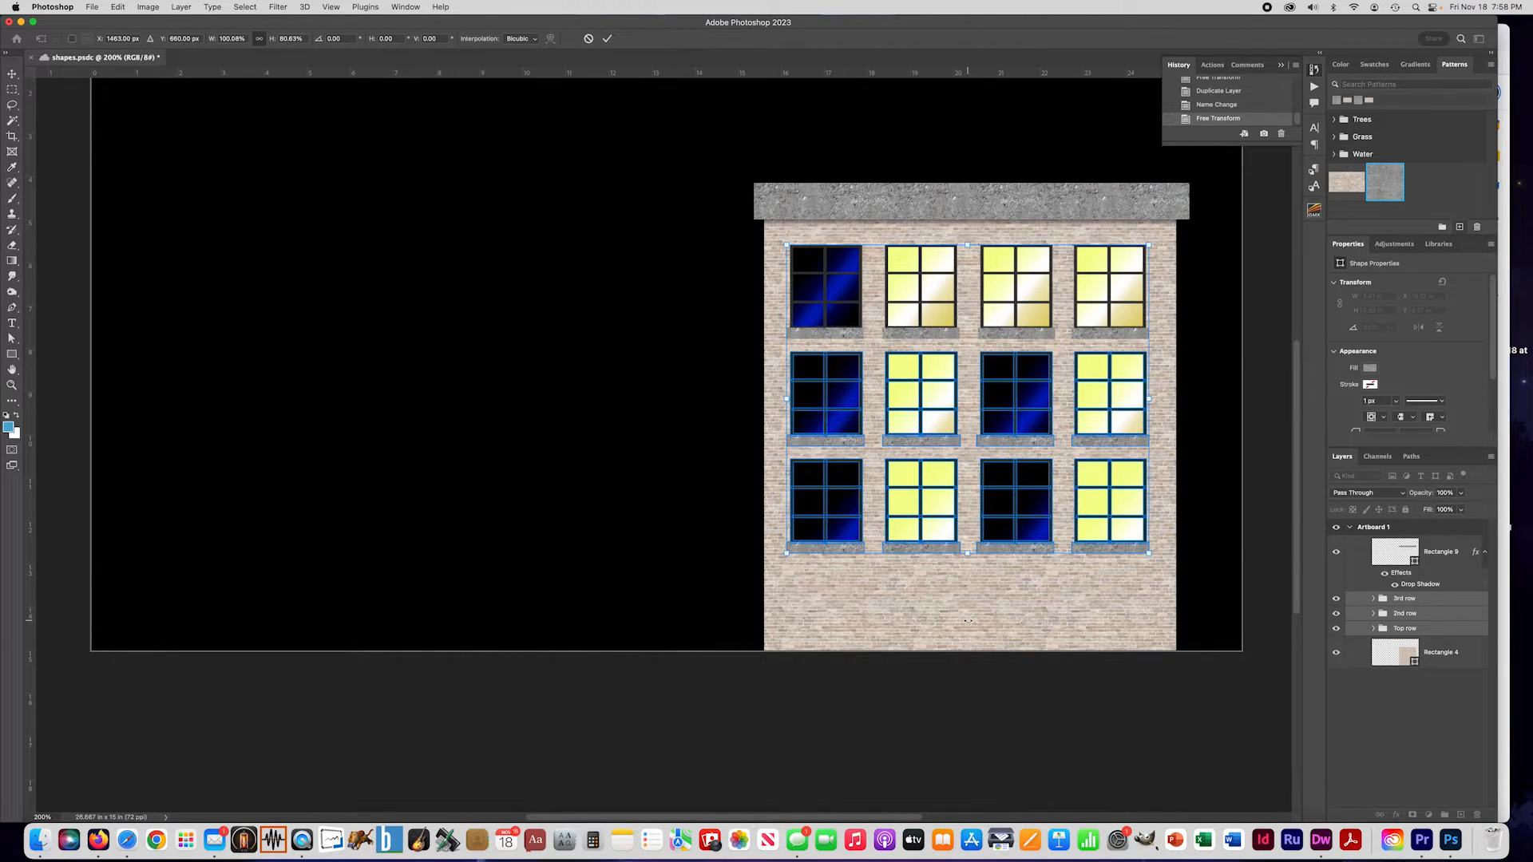
drag(968, 553, 968, 547)
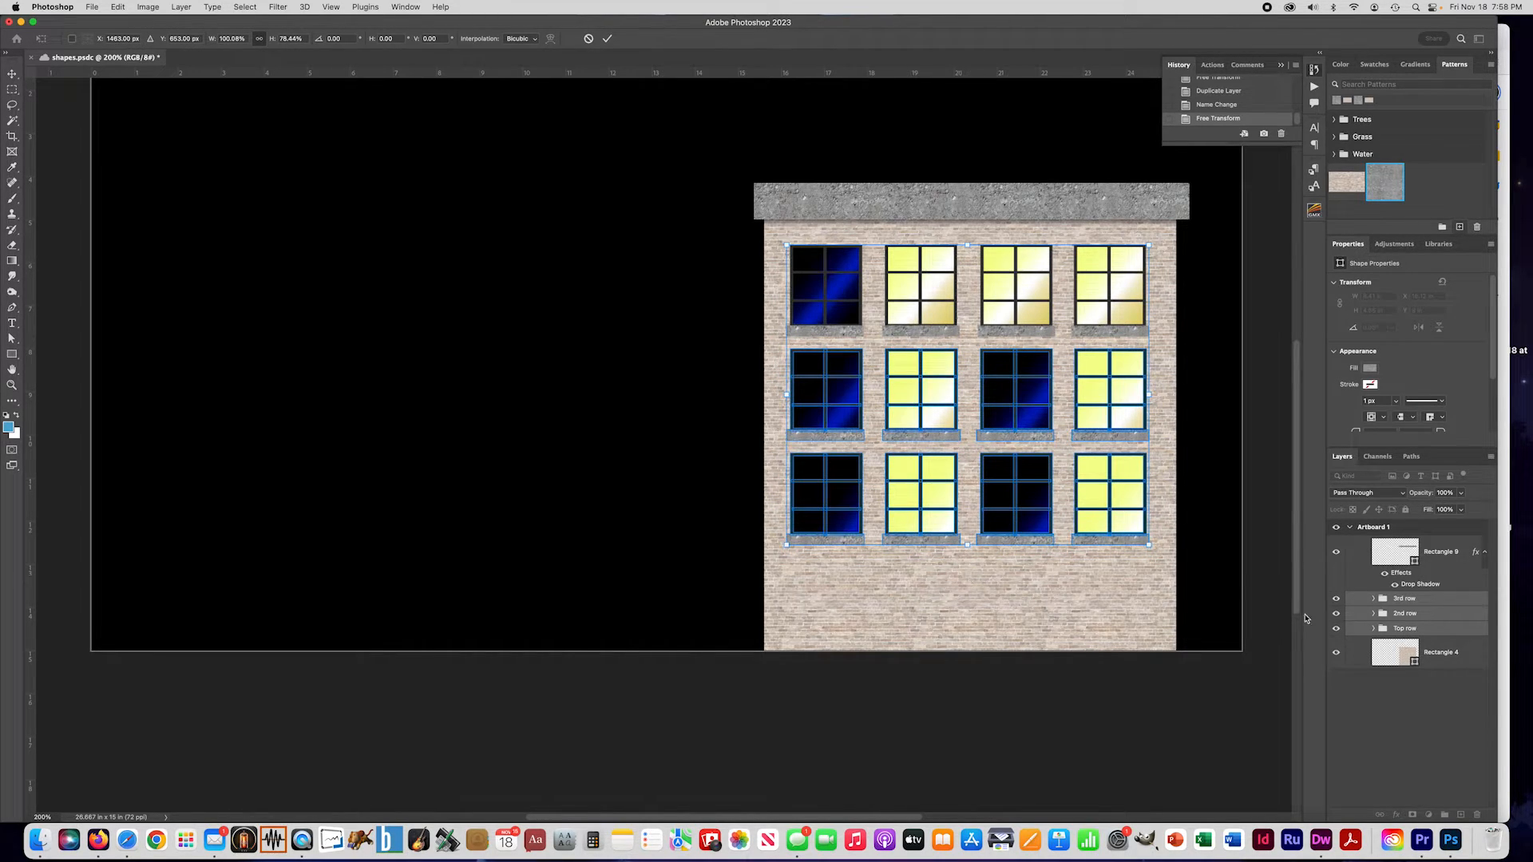
click(1410, 694)
Step: Group the three row groups into one group named "widnows" and toggle its visibility to check it
click(1404, 604)
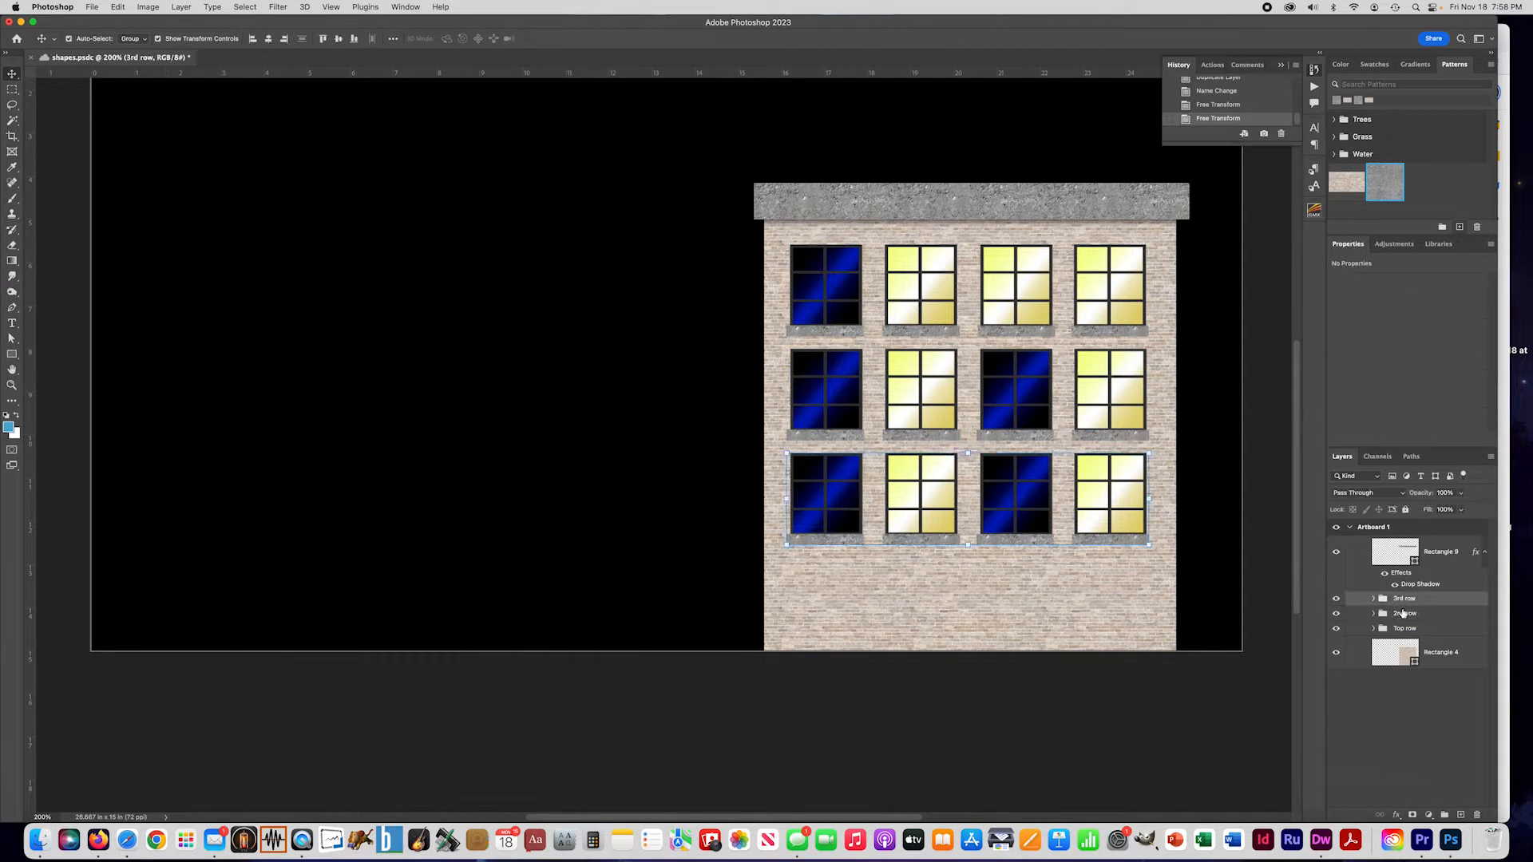
shift+click(1406, 629)
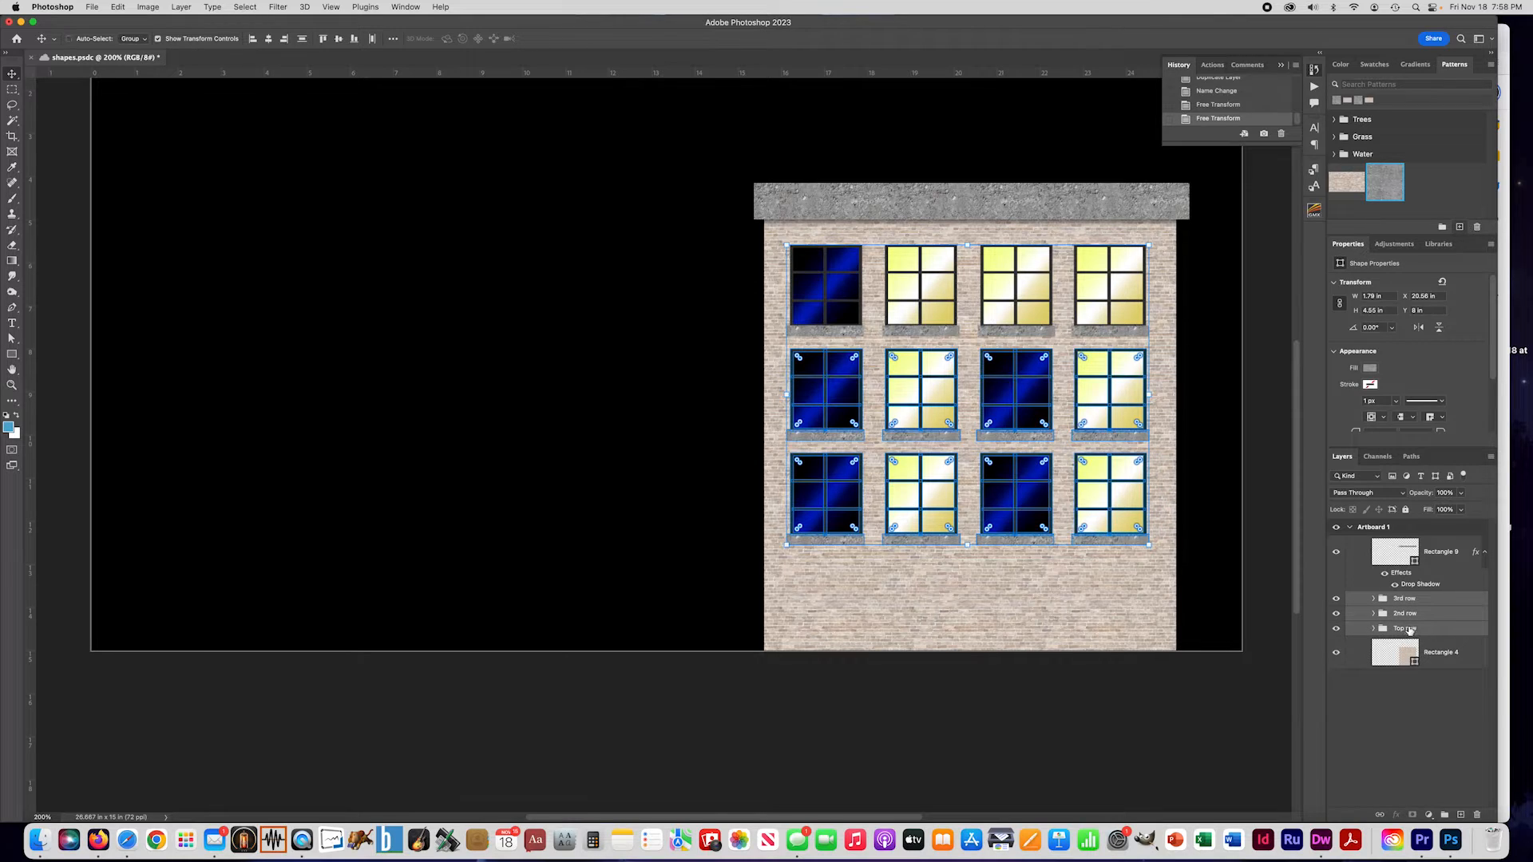
key(super+g)
text(widnows)
key(Return)
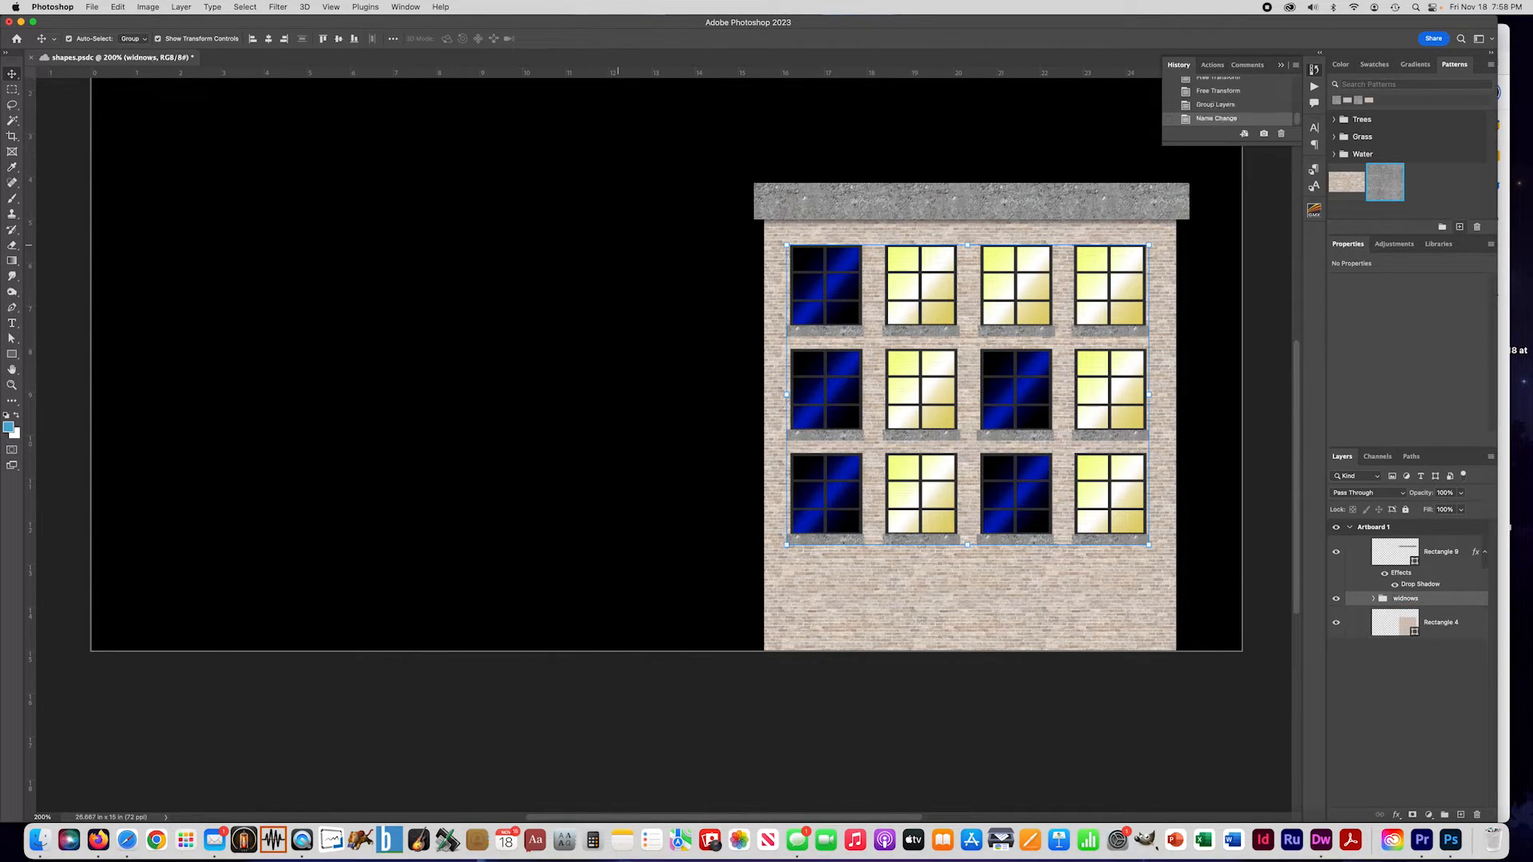
click(1335, 599)
click(1336, 600)
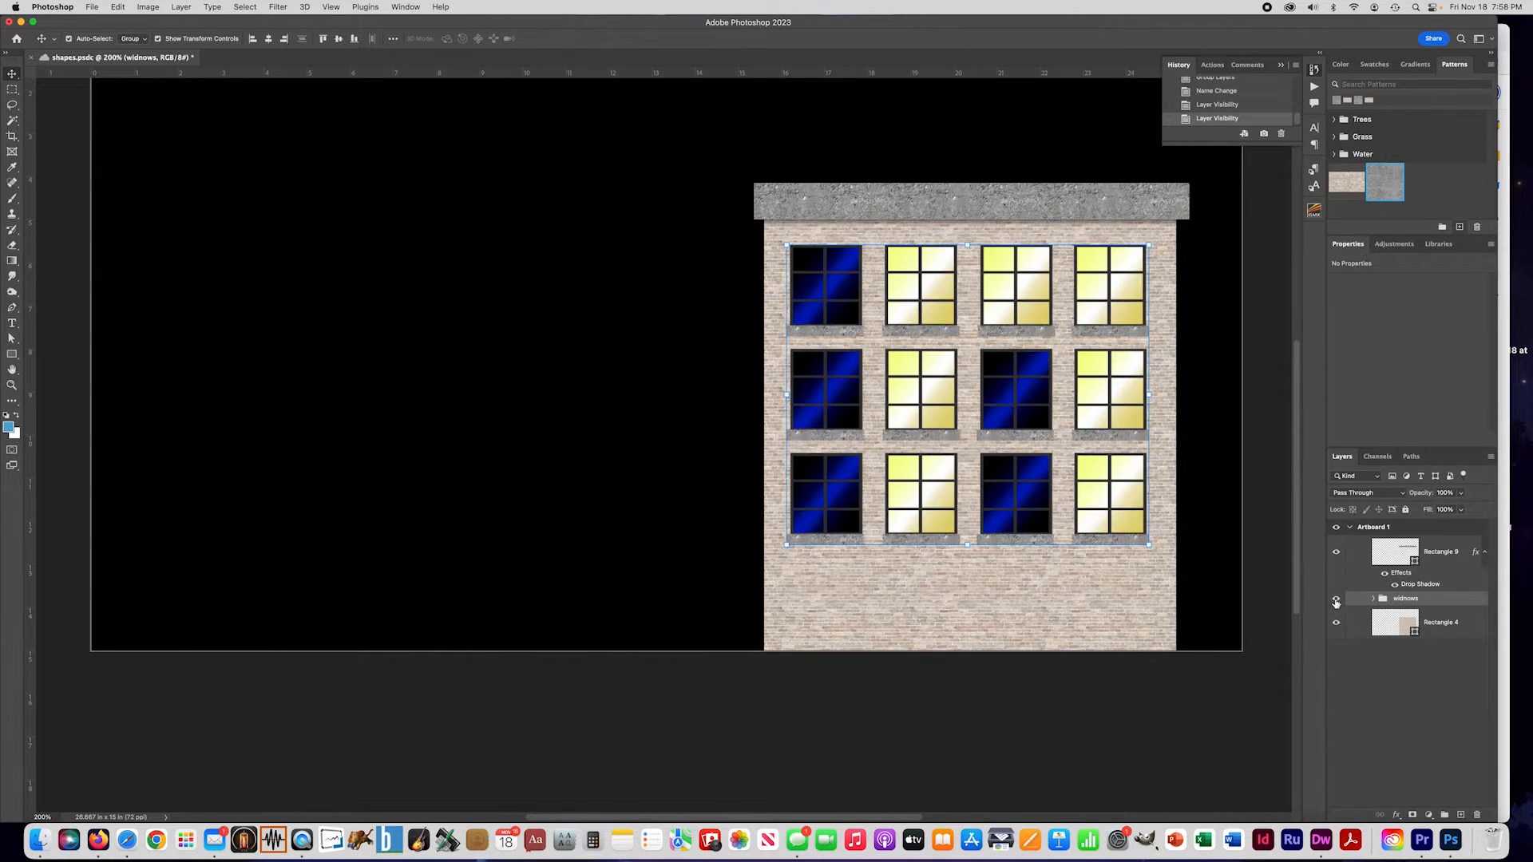
Step: Give the "widnows" group a Bevel & Emboss effect with the Emboss style and a Drop Shadow
click(1396, 815)
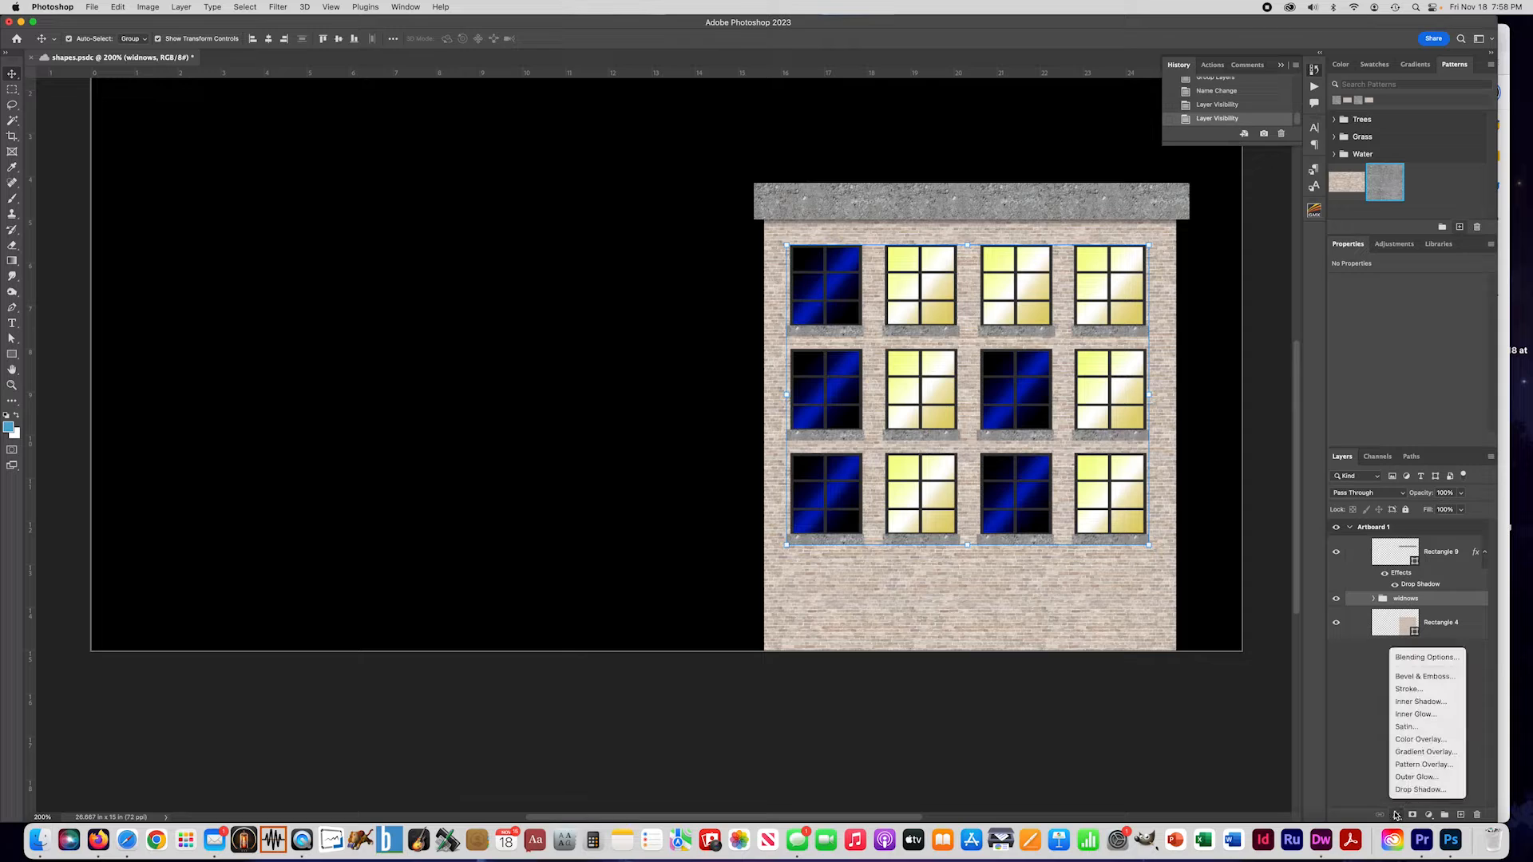
click(1433, 676)
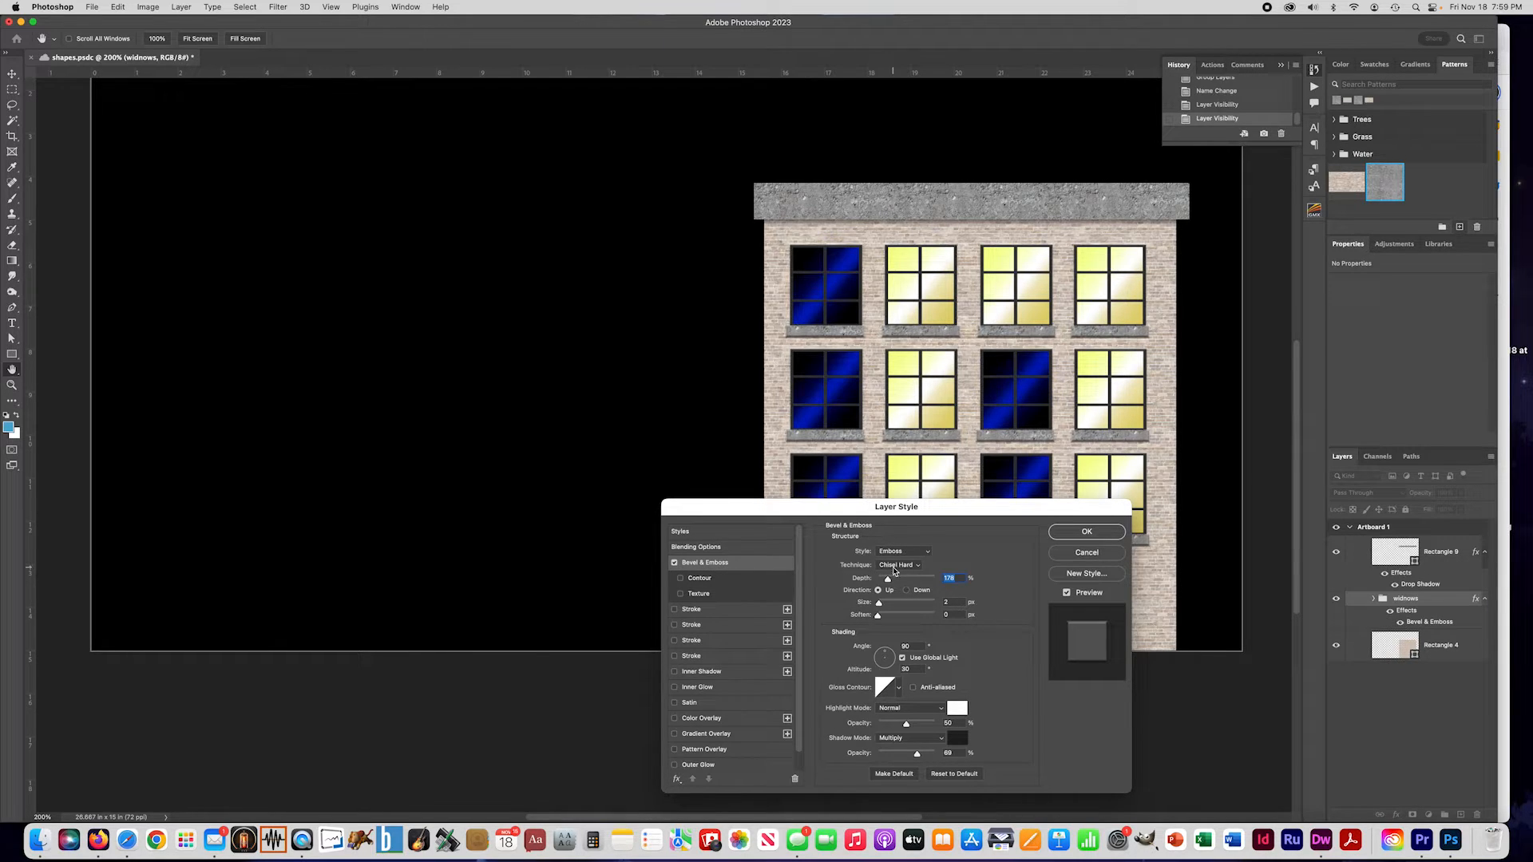
drag(788, 515, 797, 499)
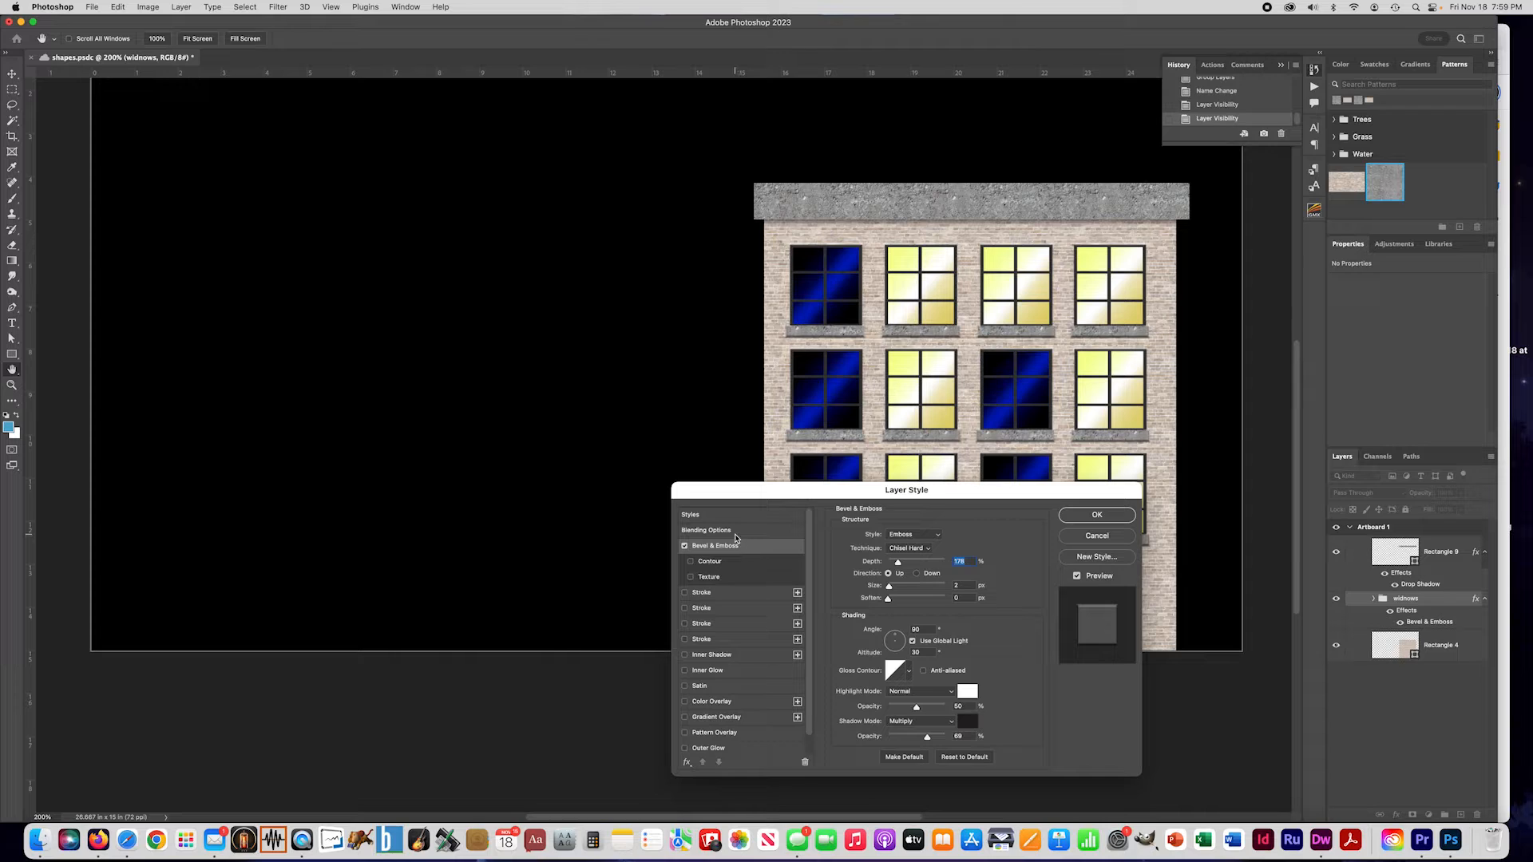
scroll(736, 719, down, 1)
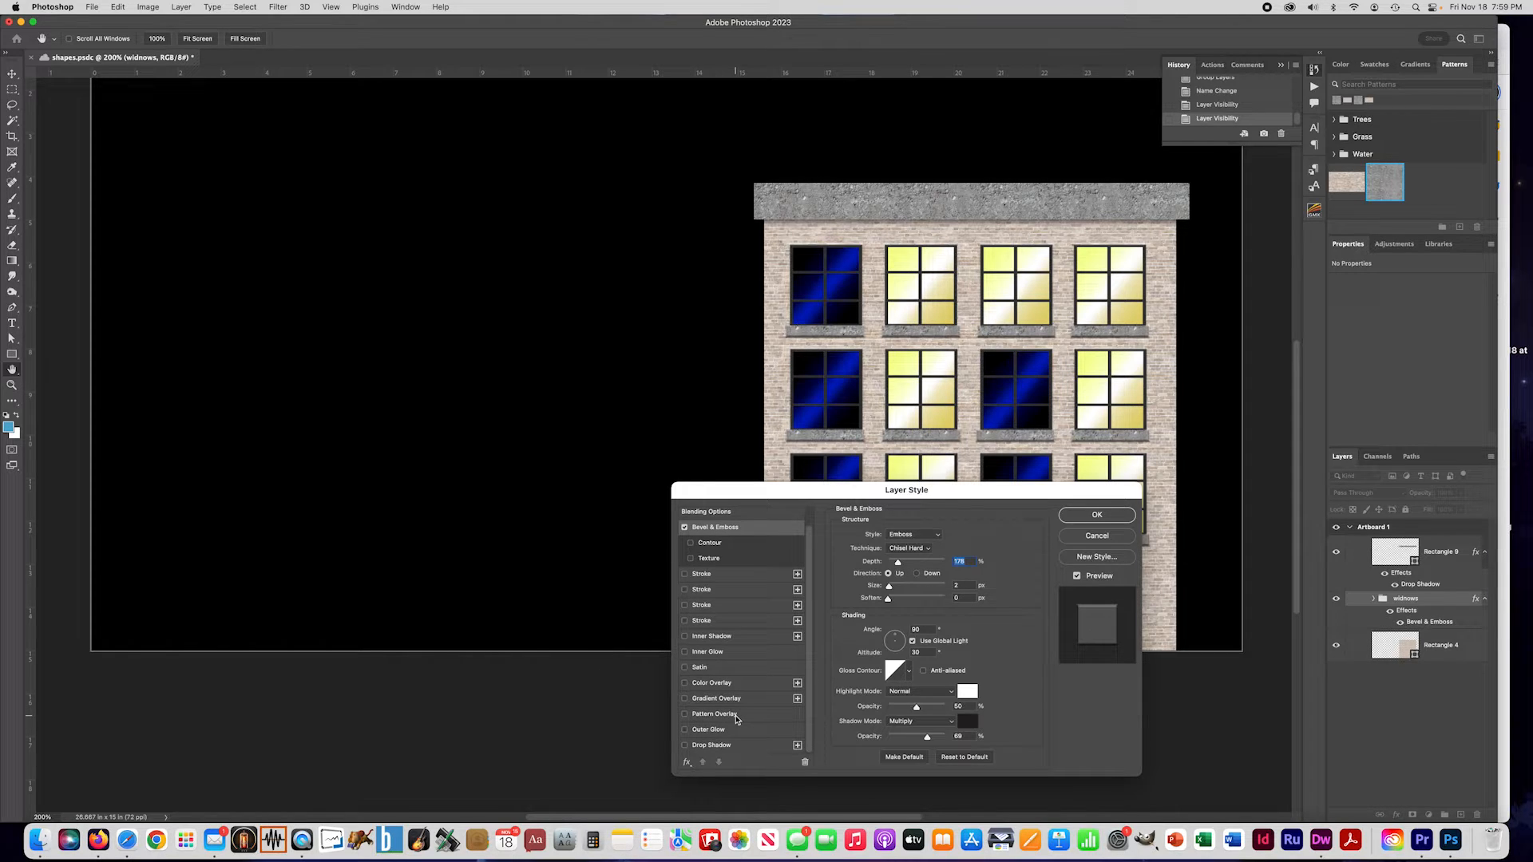
click(684, 746)
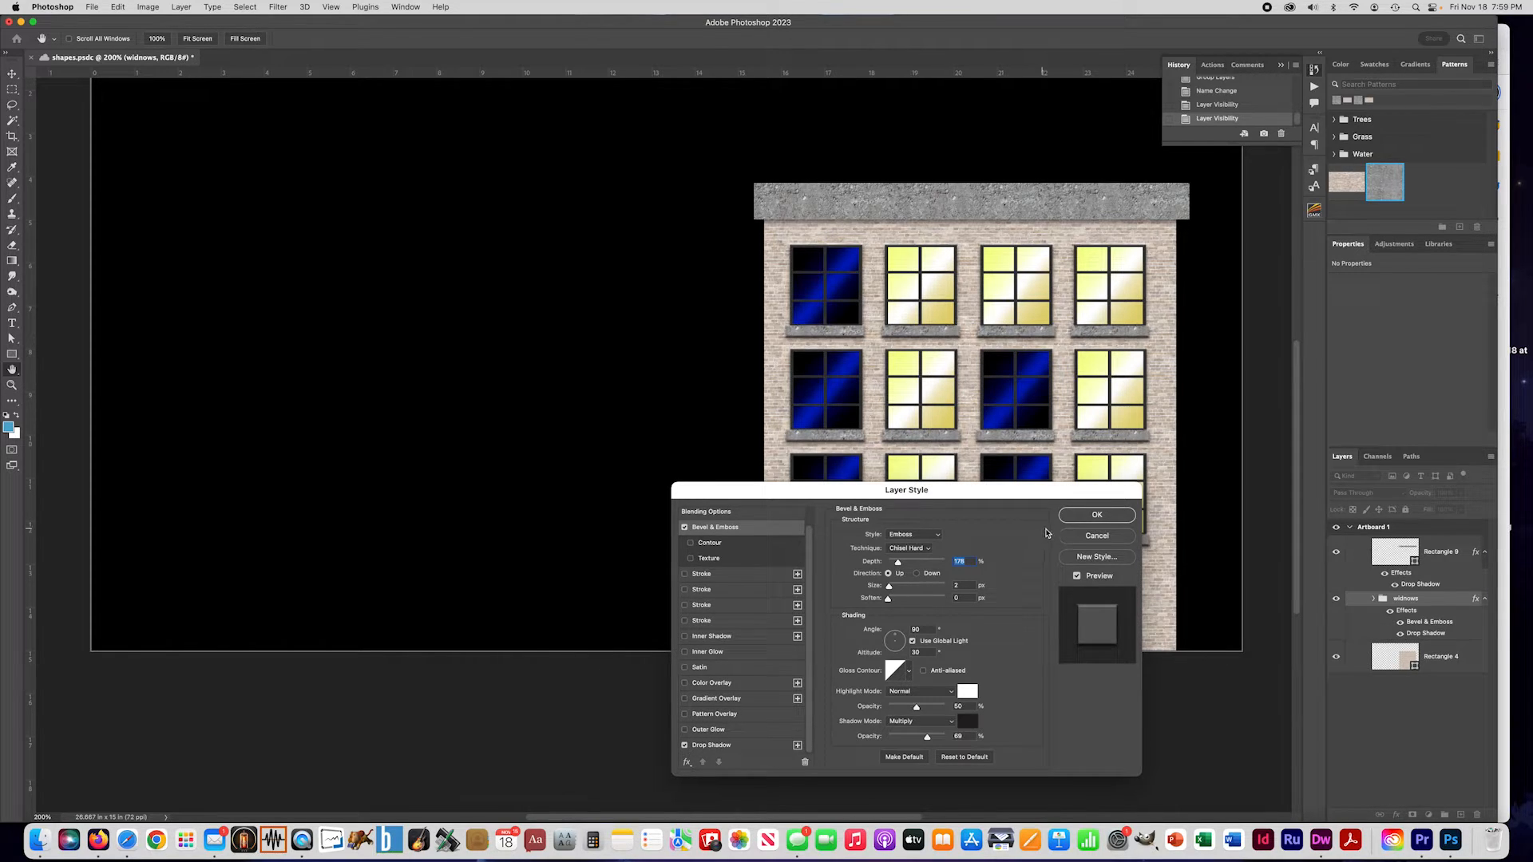
click(1095, 515)
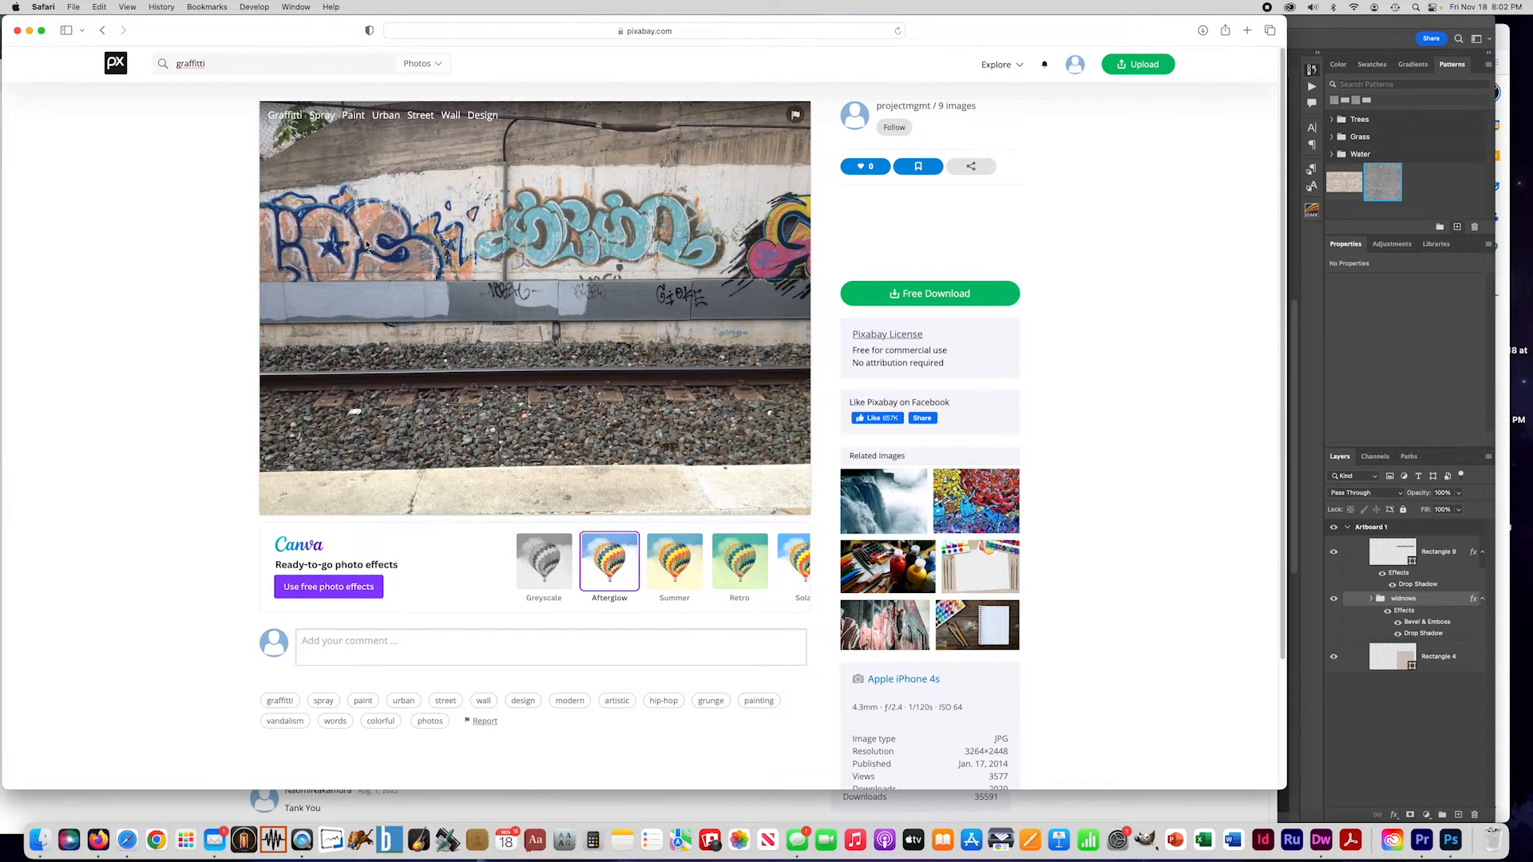
Step: Leave the Pixabay page, return to Photoshop and paste the copied graffiti wall photo above the "widnows" group
click(18, 31)
click(1382, 352)
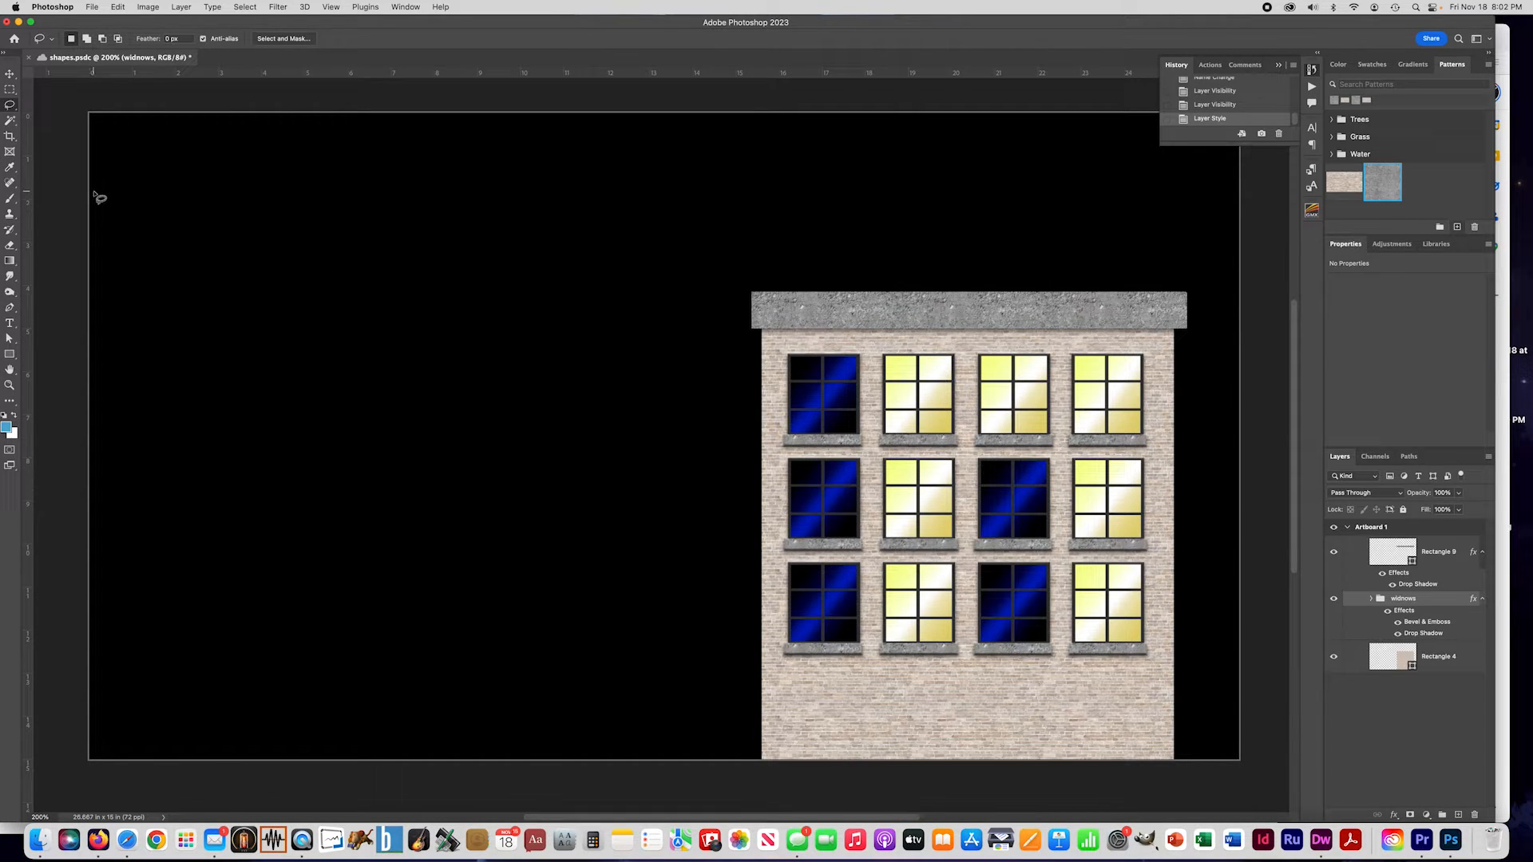
key(super+v)
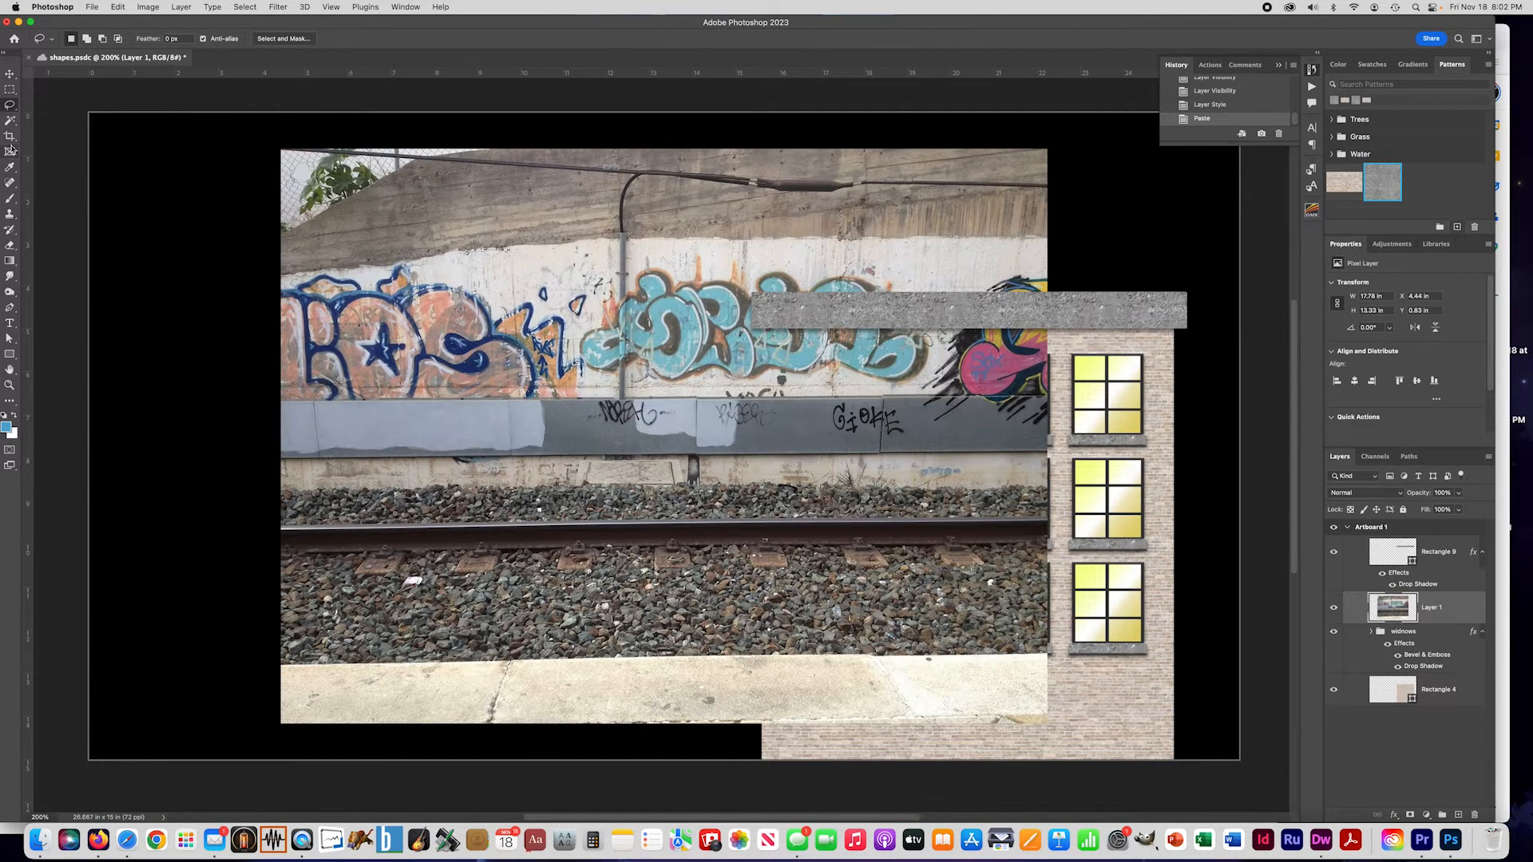
Step: Delete everything below the painted wall lettering from the graffiti photo using a rectangular selection, and deselect
click(10, 90)
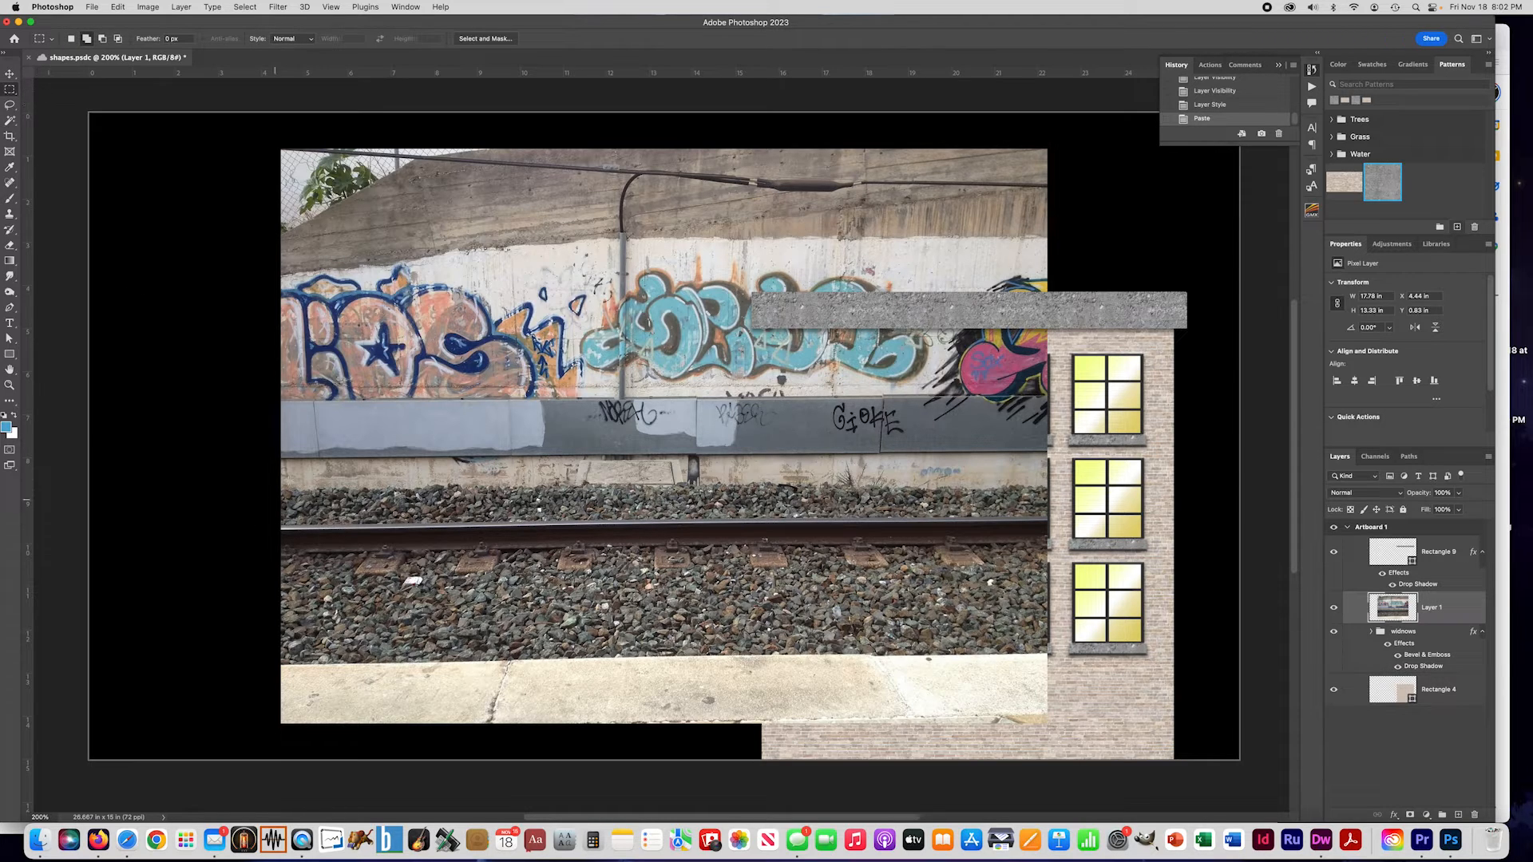
drag(277, 397, 1070, 632)
scroll(1046, 643, up, 5)
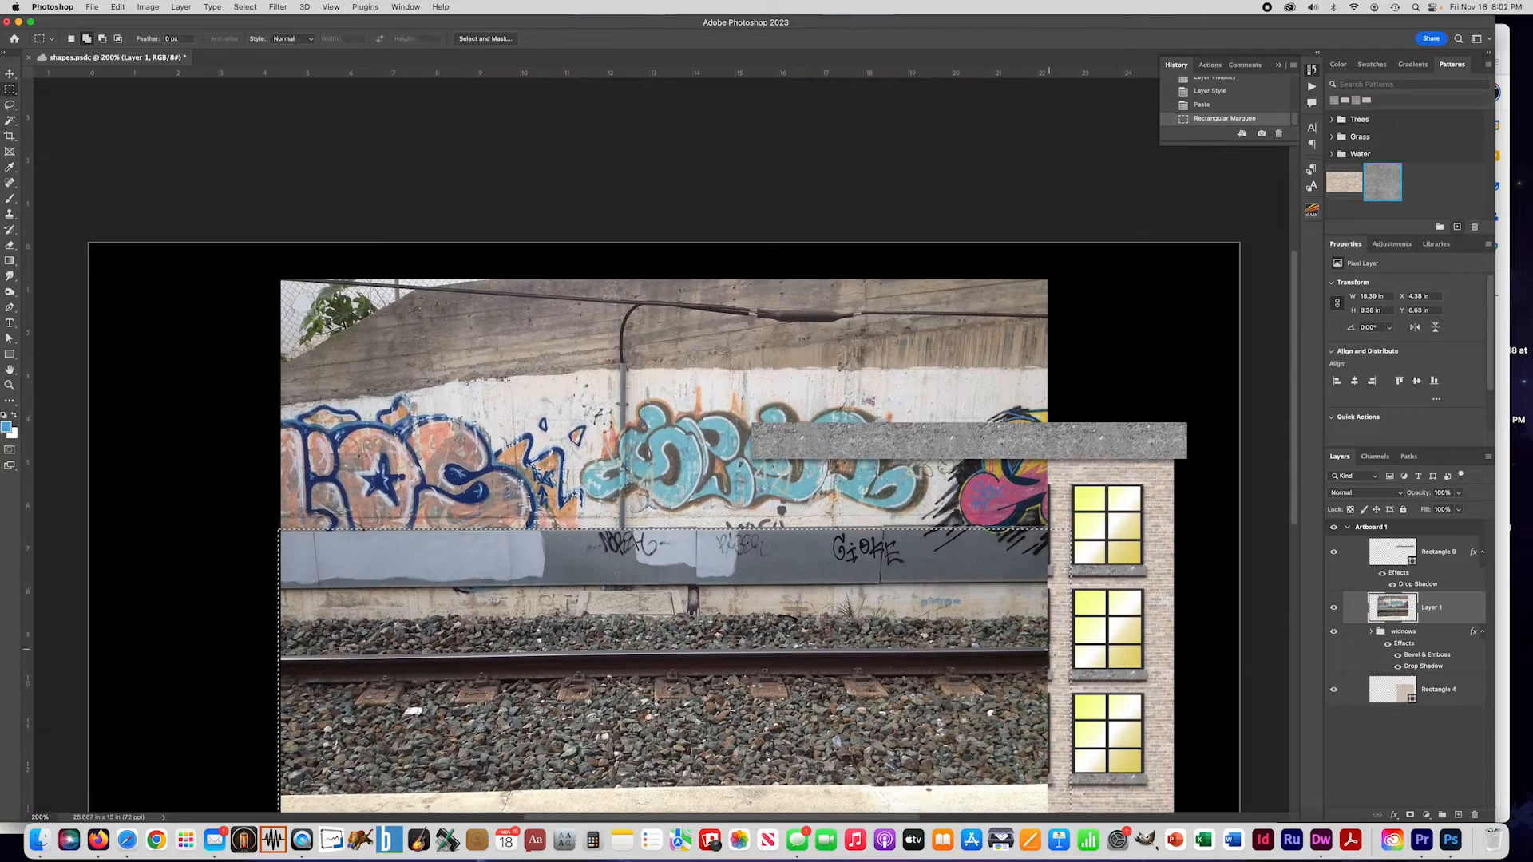
key(Delete)
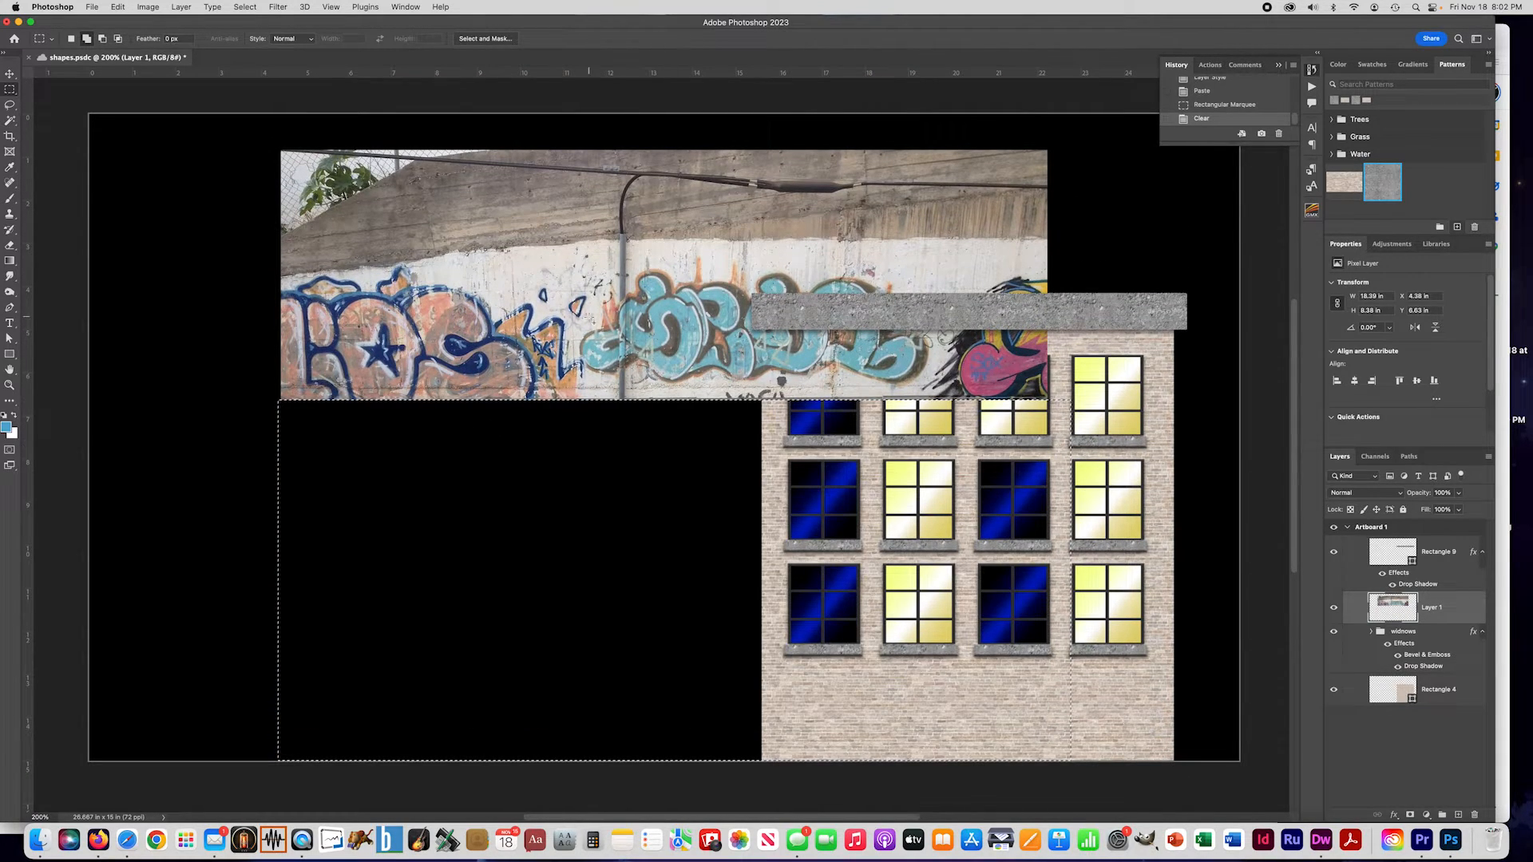
click(10, 245)
key(super+d)
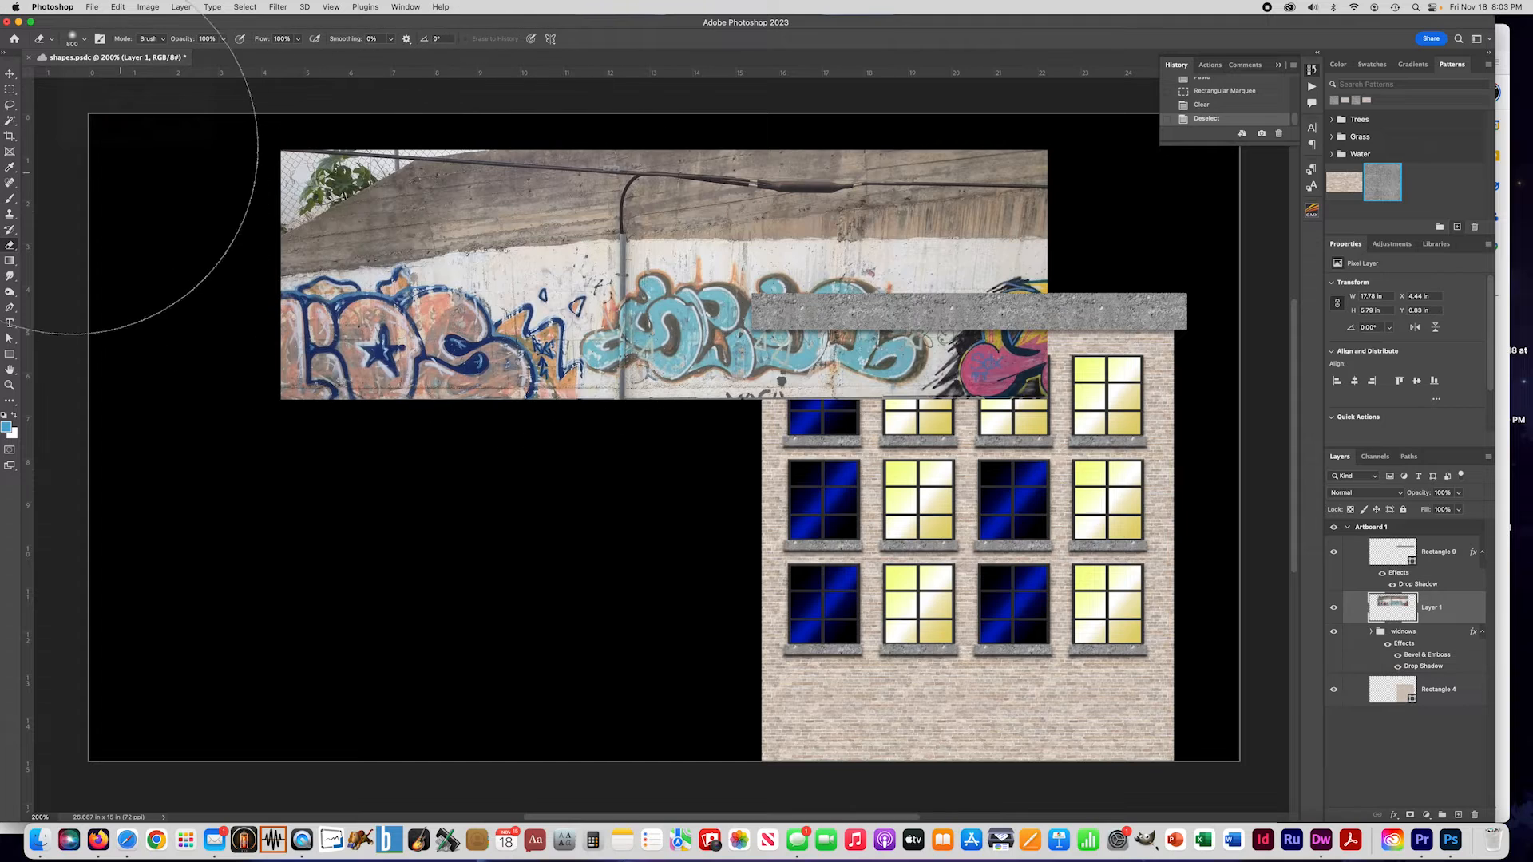
Step: Scale the graffiti strip to about 54%, fit it across the building's base, and set its blend mode to Multiply
key(super+t)
drag(504, 266, 632, 626)
drag(406, 509, 776, 577)
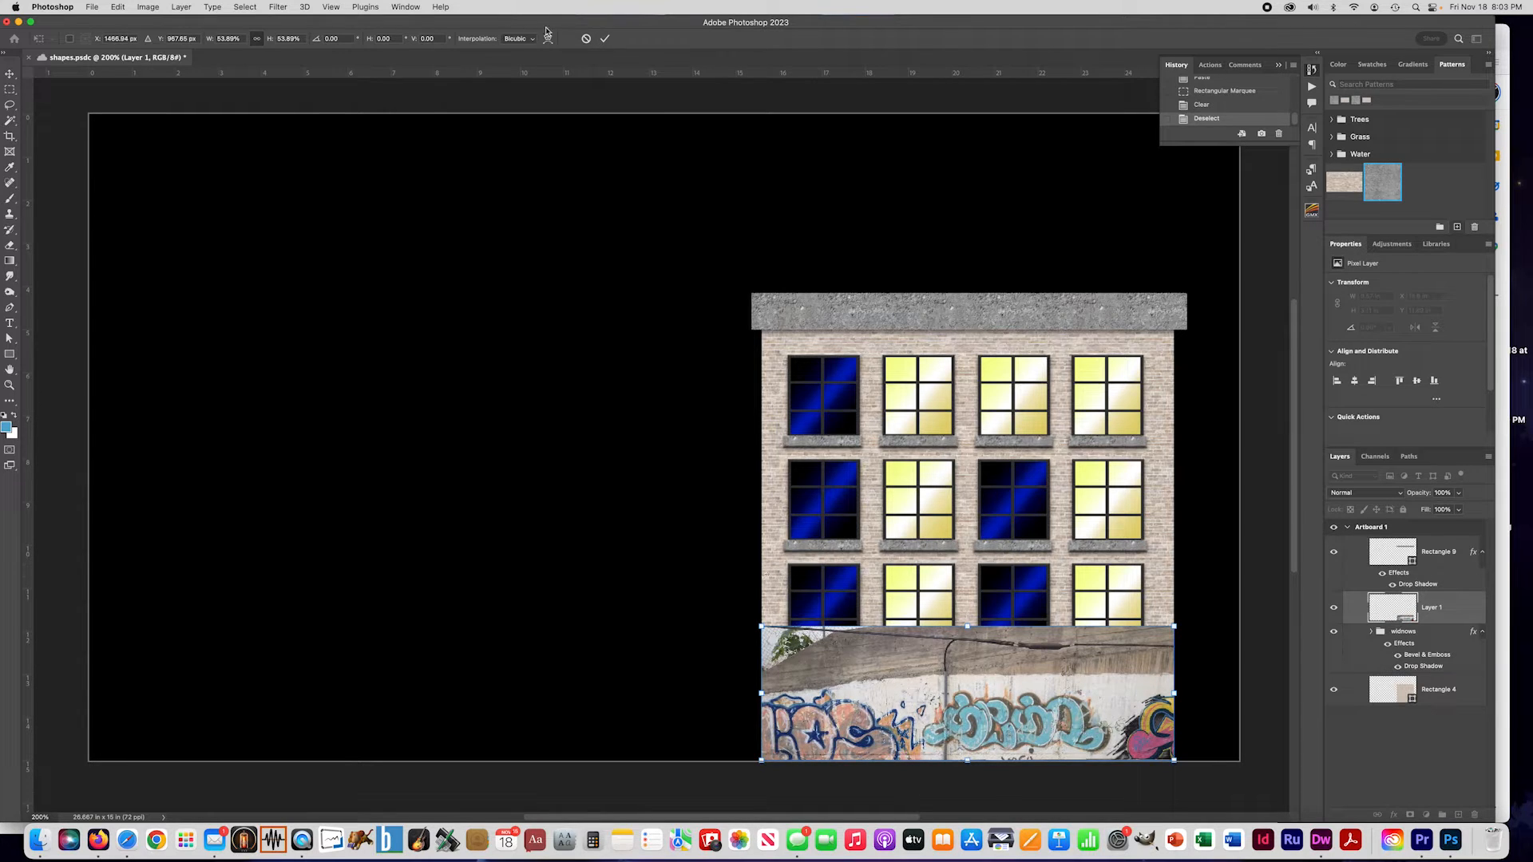
click(604, 38)
click(1384, 500)
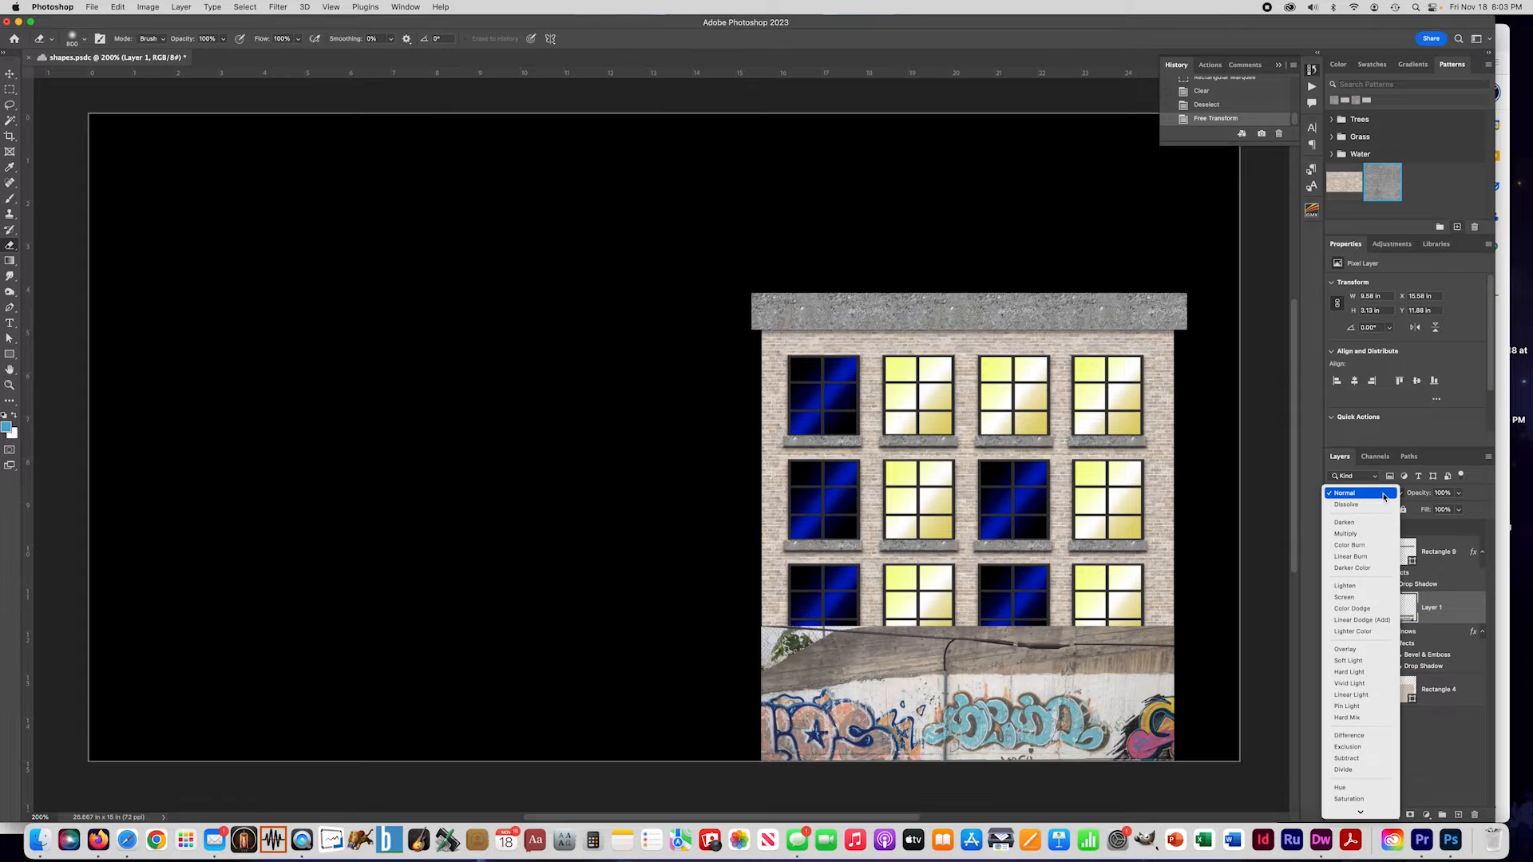
click(1370, 533)
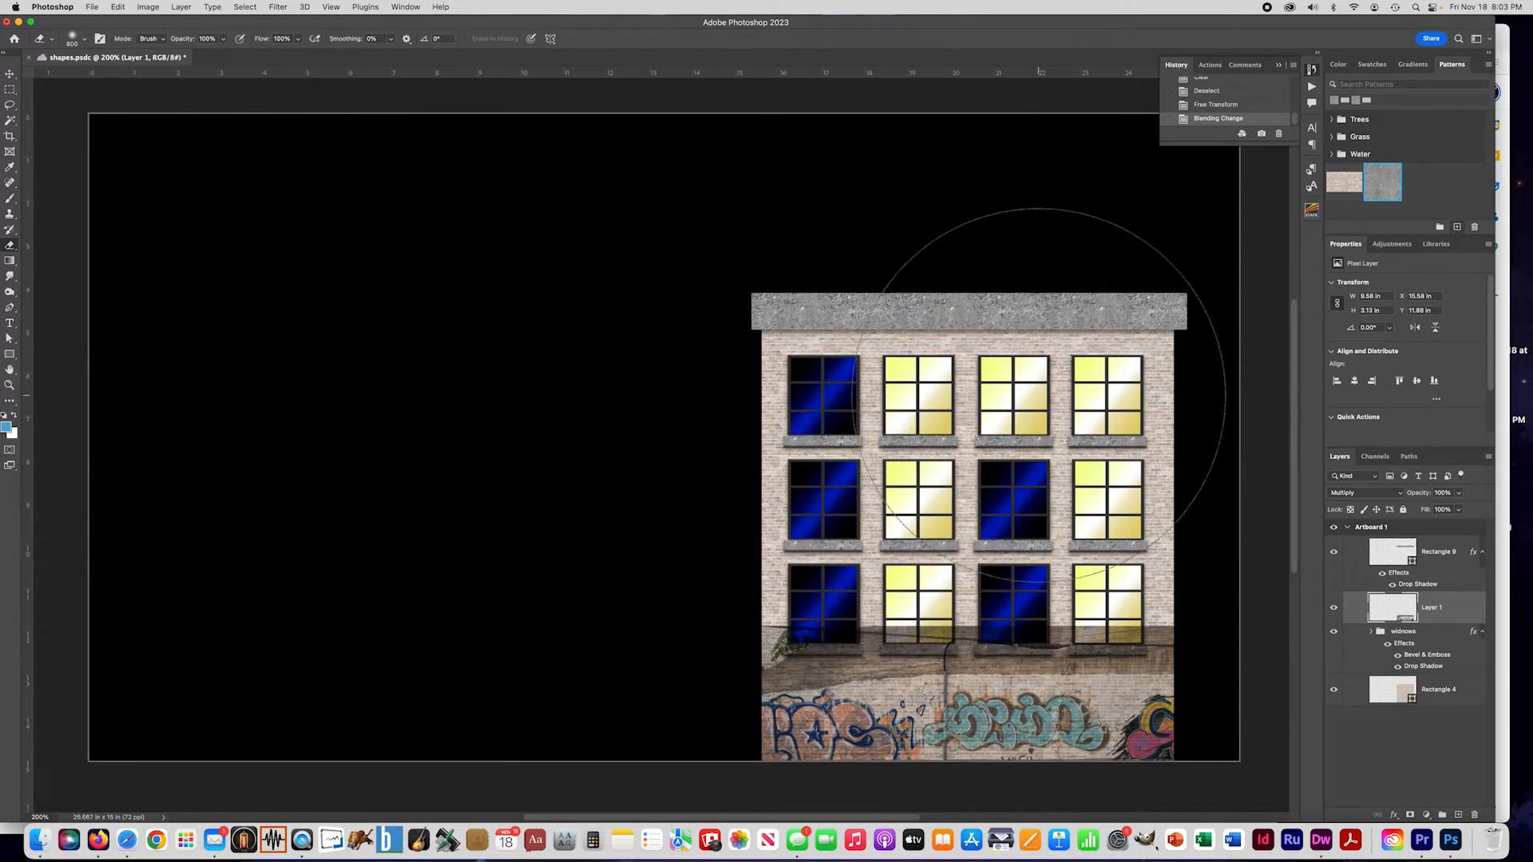
Step: Erase the upper part of the graffiti image with a smaller eraser so only the lettering stays below the windows
key(bracketleft)
key(bracketleft)
key(bracketleft)
key(bracketleft)
key(bracketleft)
key(bracketleft)
key(bracketleft)
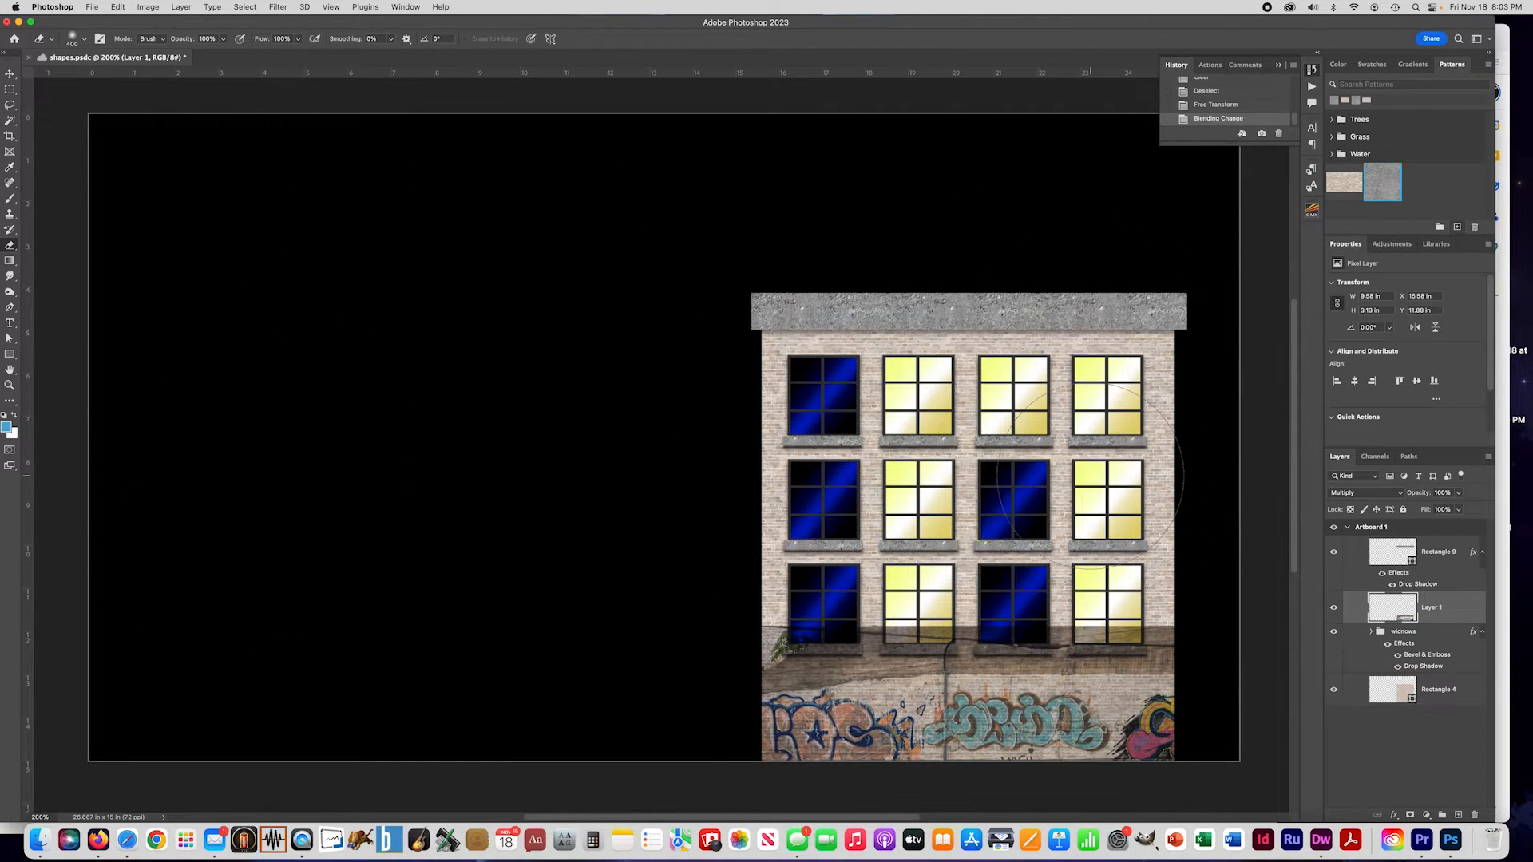
key(bracketright)
mouse_move(1179, 618)
mouse_down()
mouse_move(913, 599)
mouse_move(979, 606)
mouse_move(786, 608)
mouse_move(735, 615)
mouse_up()
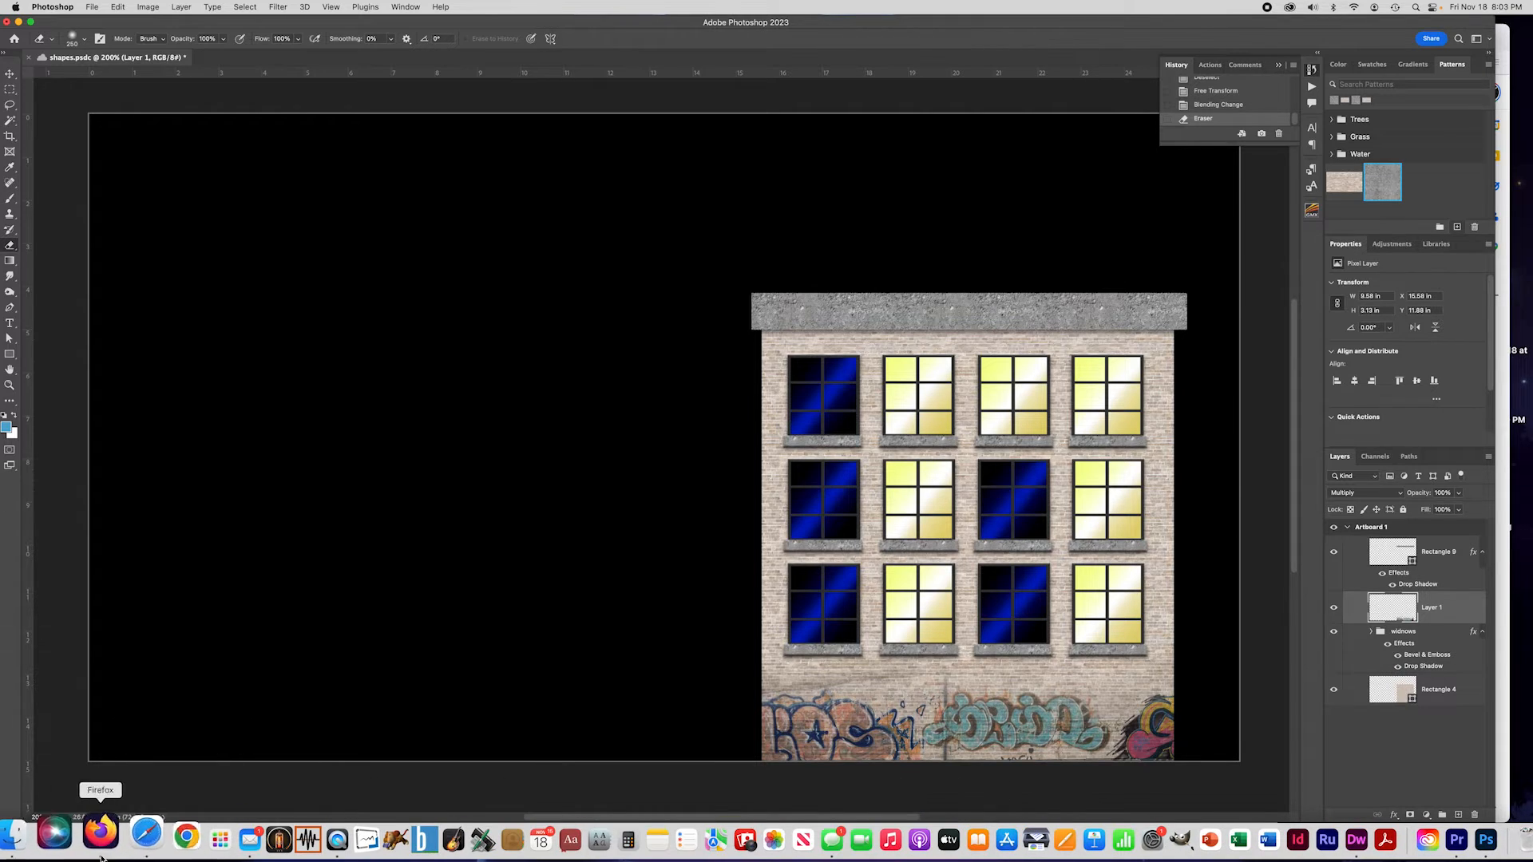
Step: Copy the street lamp image from its Pixabay page in Safari and paste it into the Photoshop document
click(128, 838)
click(525, 285)
right_click(526, 285)
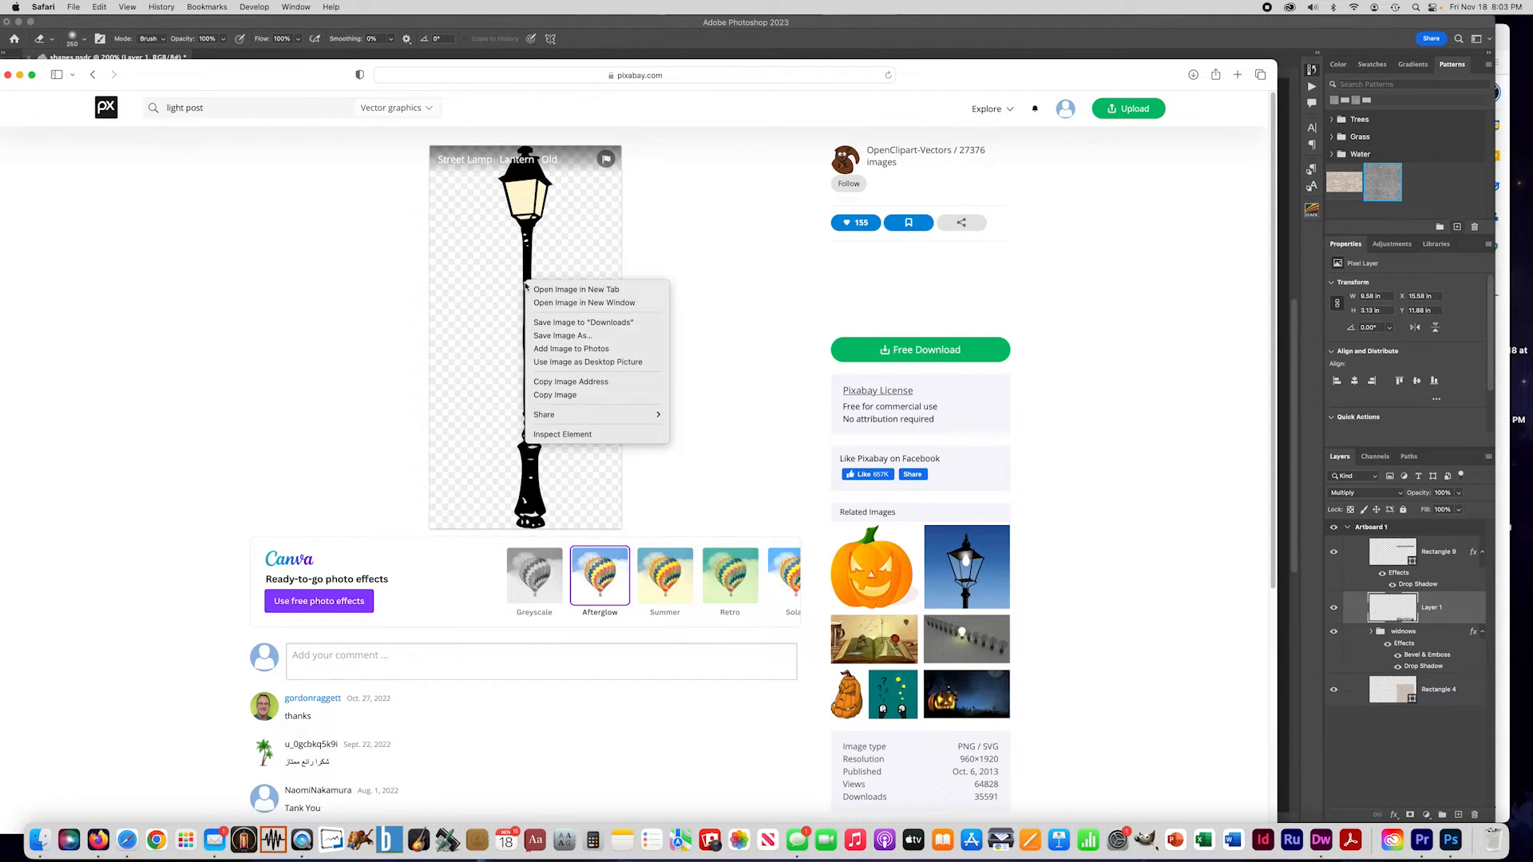
click(558, 394)
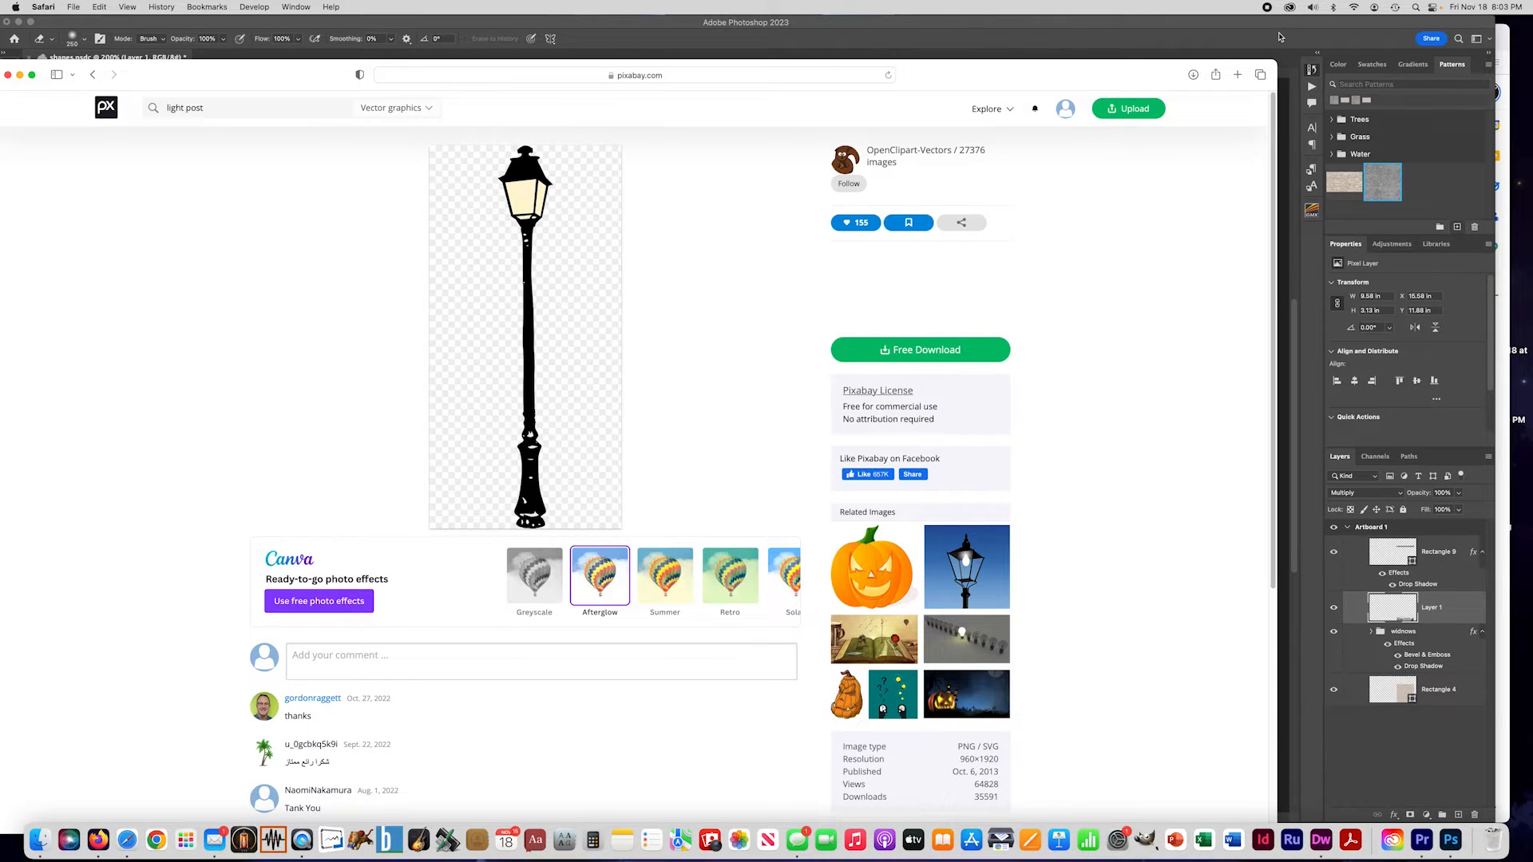
key(super+Tab)
key(super+v)
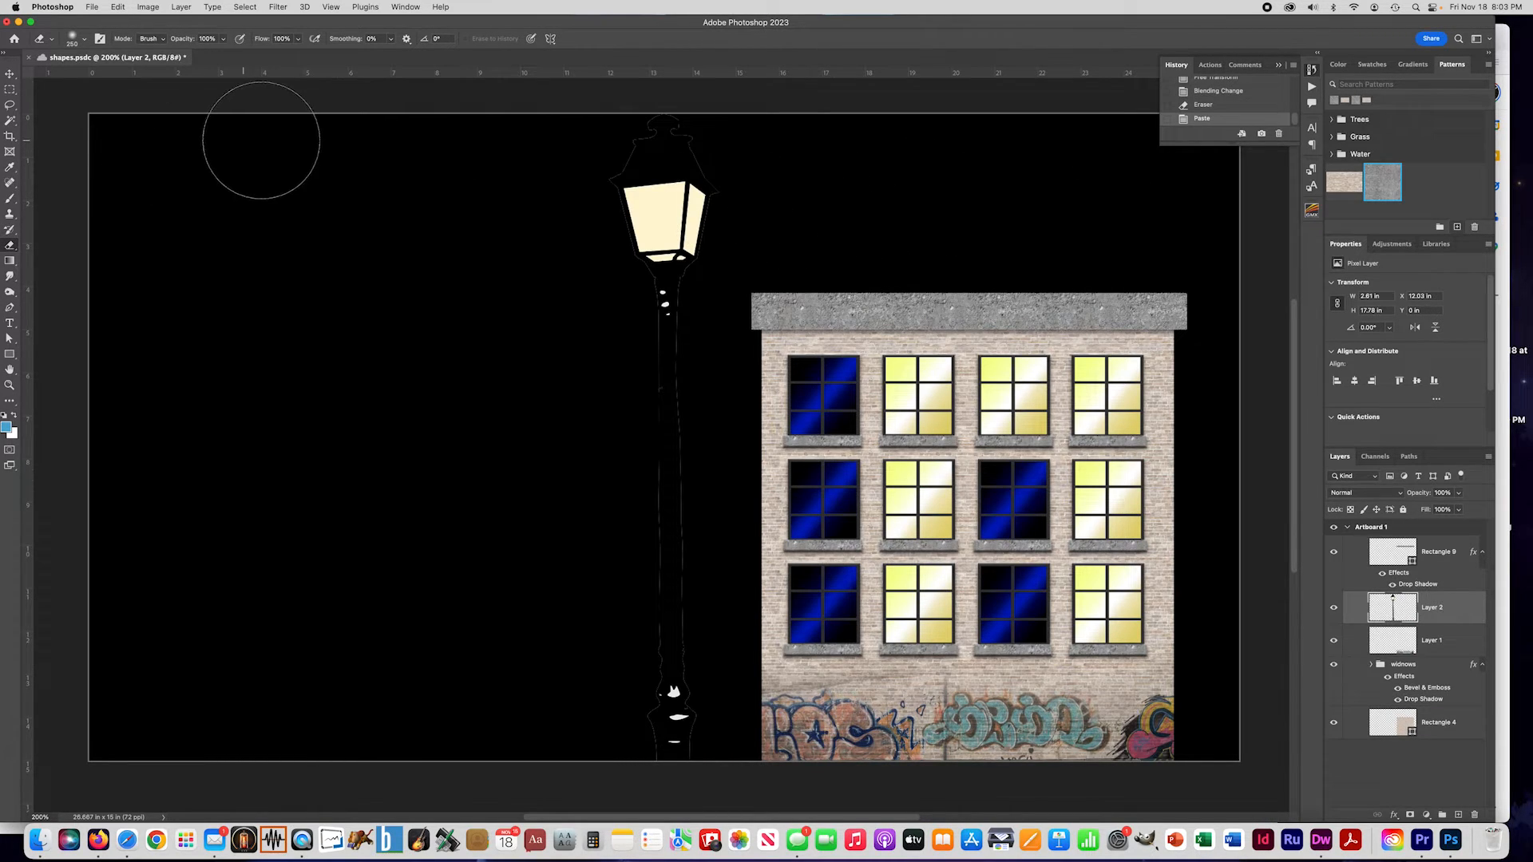
Step: Scale the street lamp to about 31% and stand it on the ground at the building's right edge
key(super+t)
drag(610, 115, 758, 593)
drag(701, 636, 1140, 521)
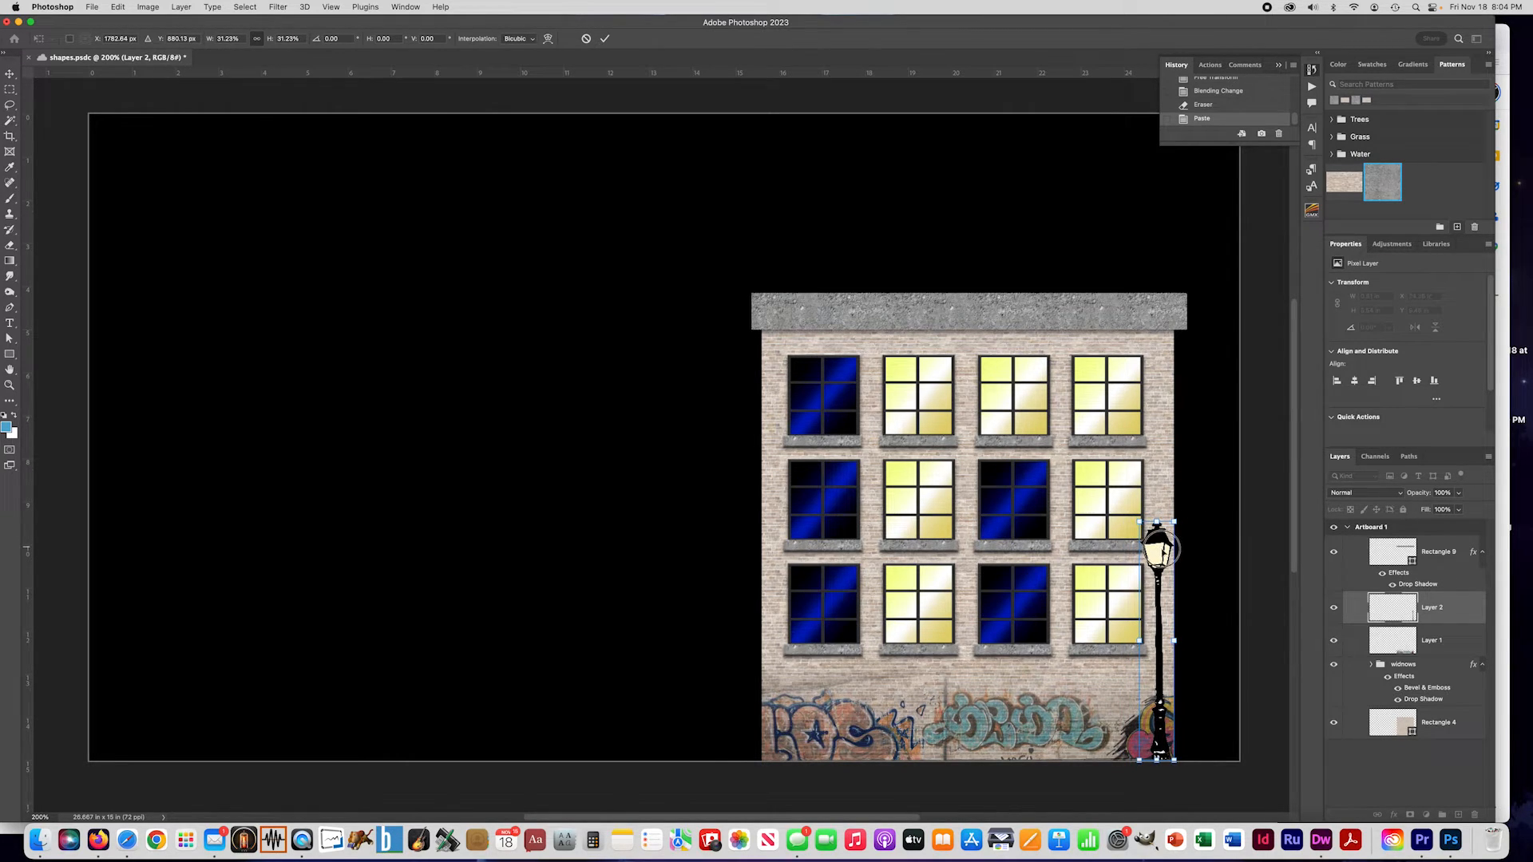
key(Return)
key(e)
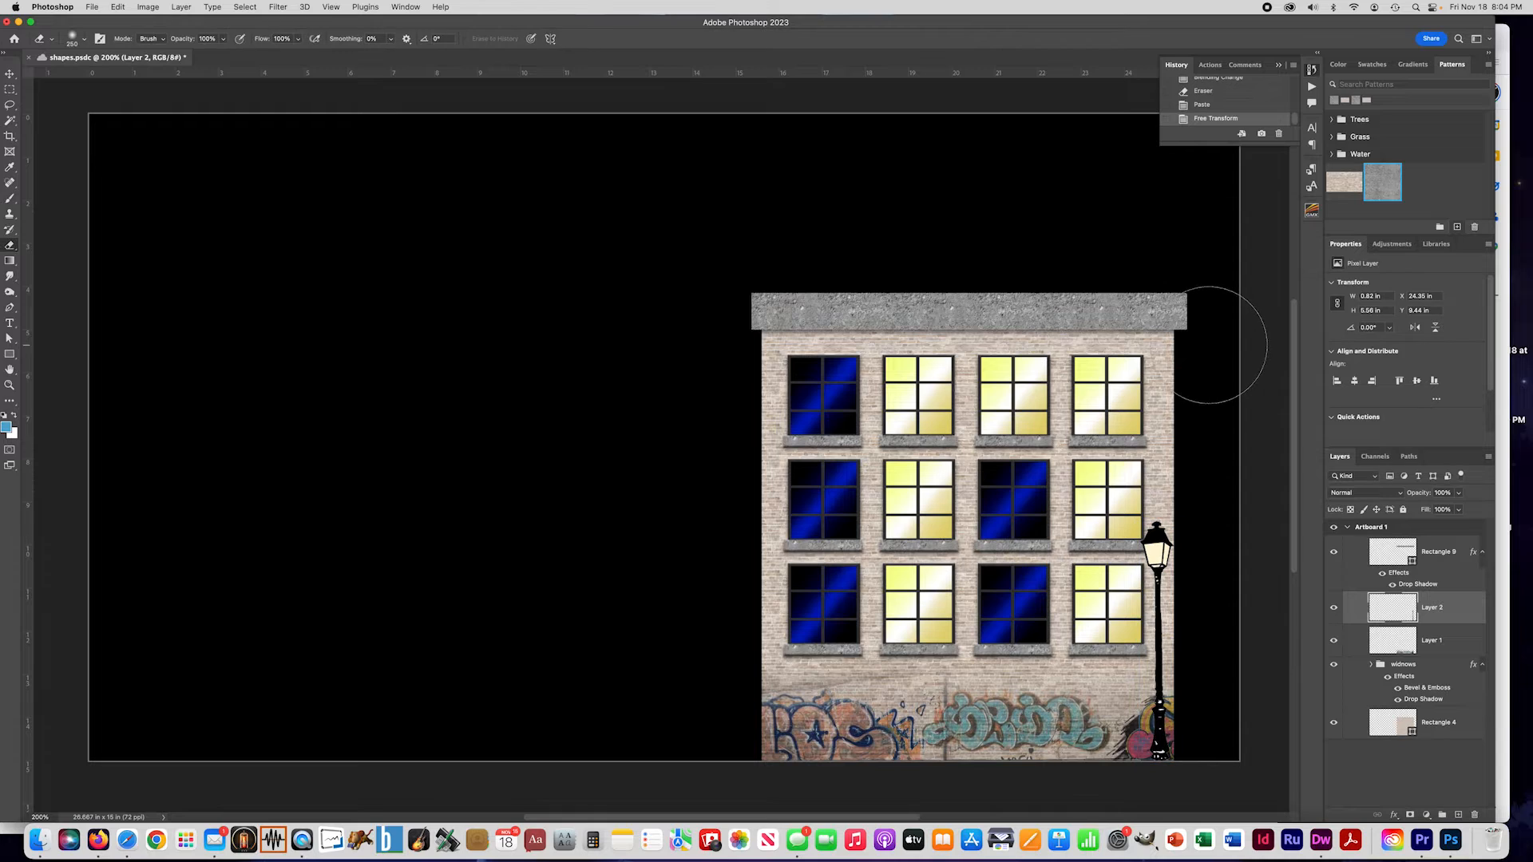
Step: Add a black Stroke effect with Center position to the street lamp layer
click(1393, 814)
click(1406, 689)
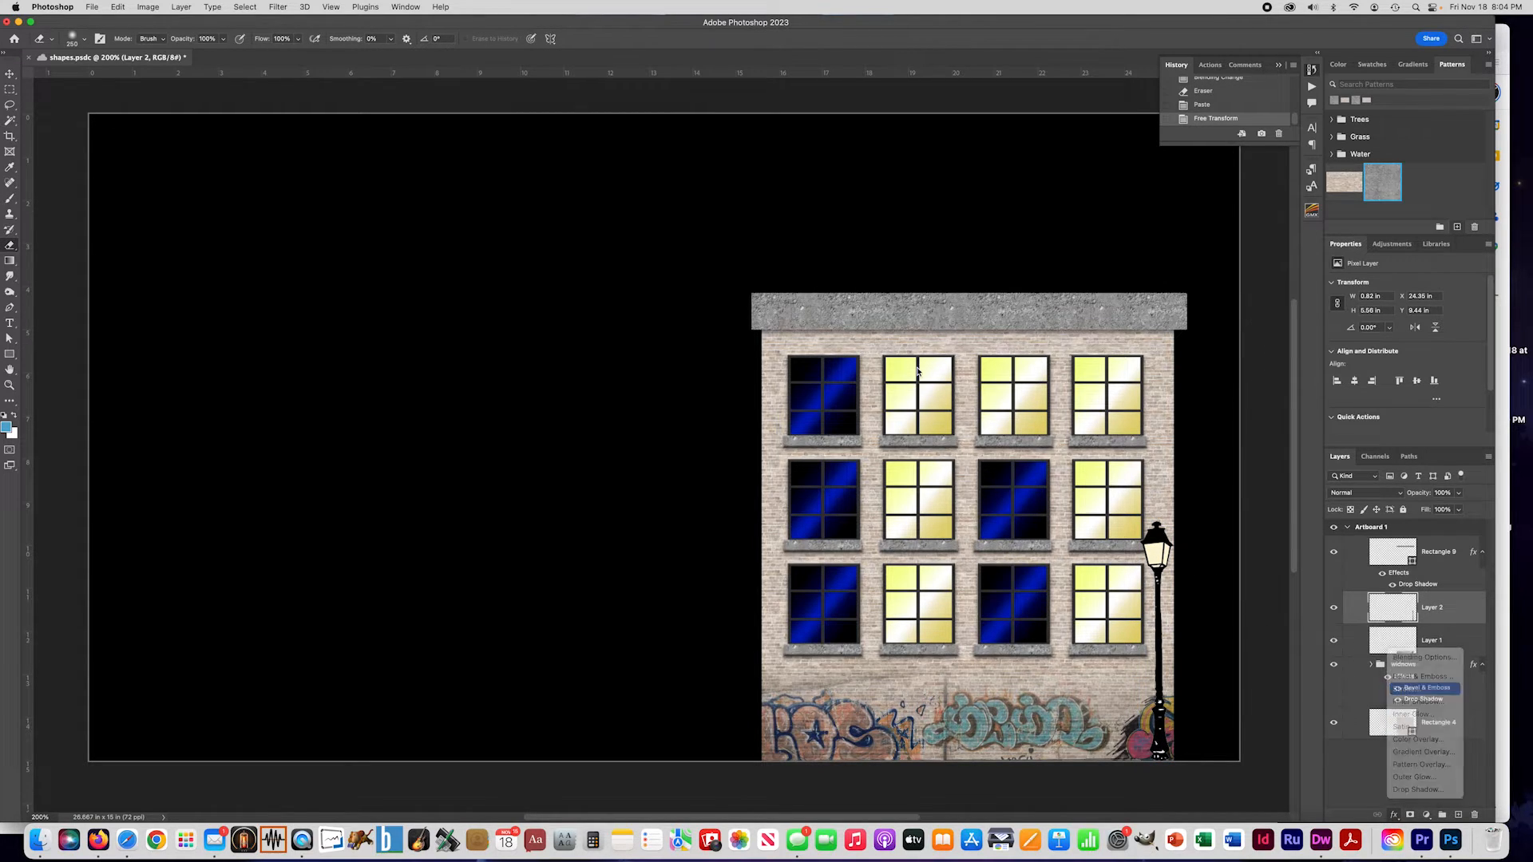
click(888, 547)
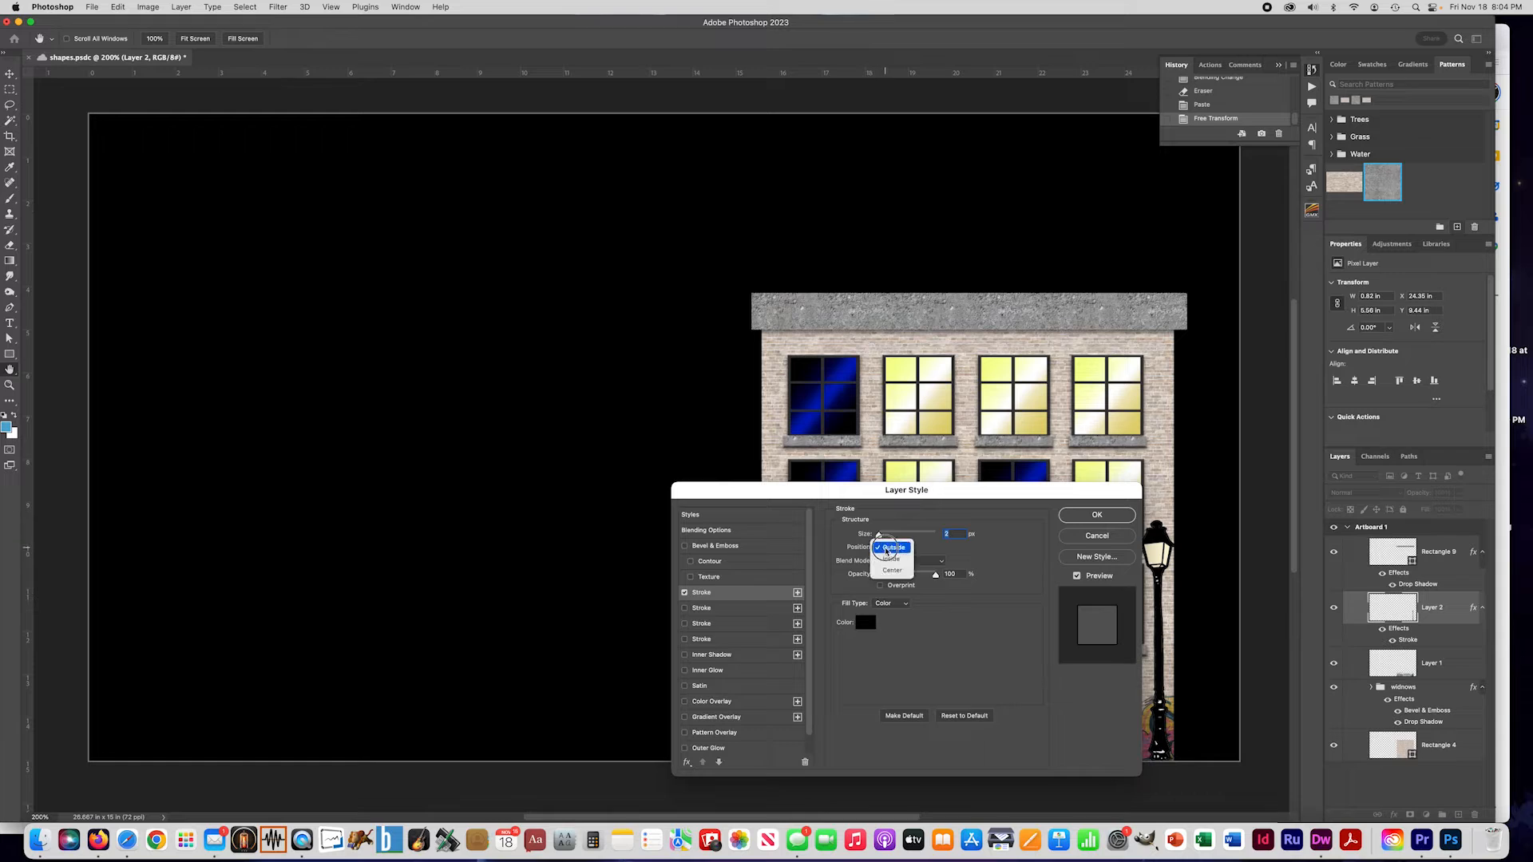
click(882, 571)
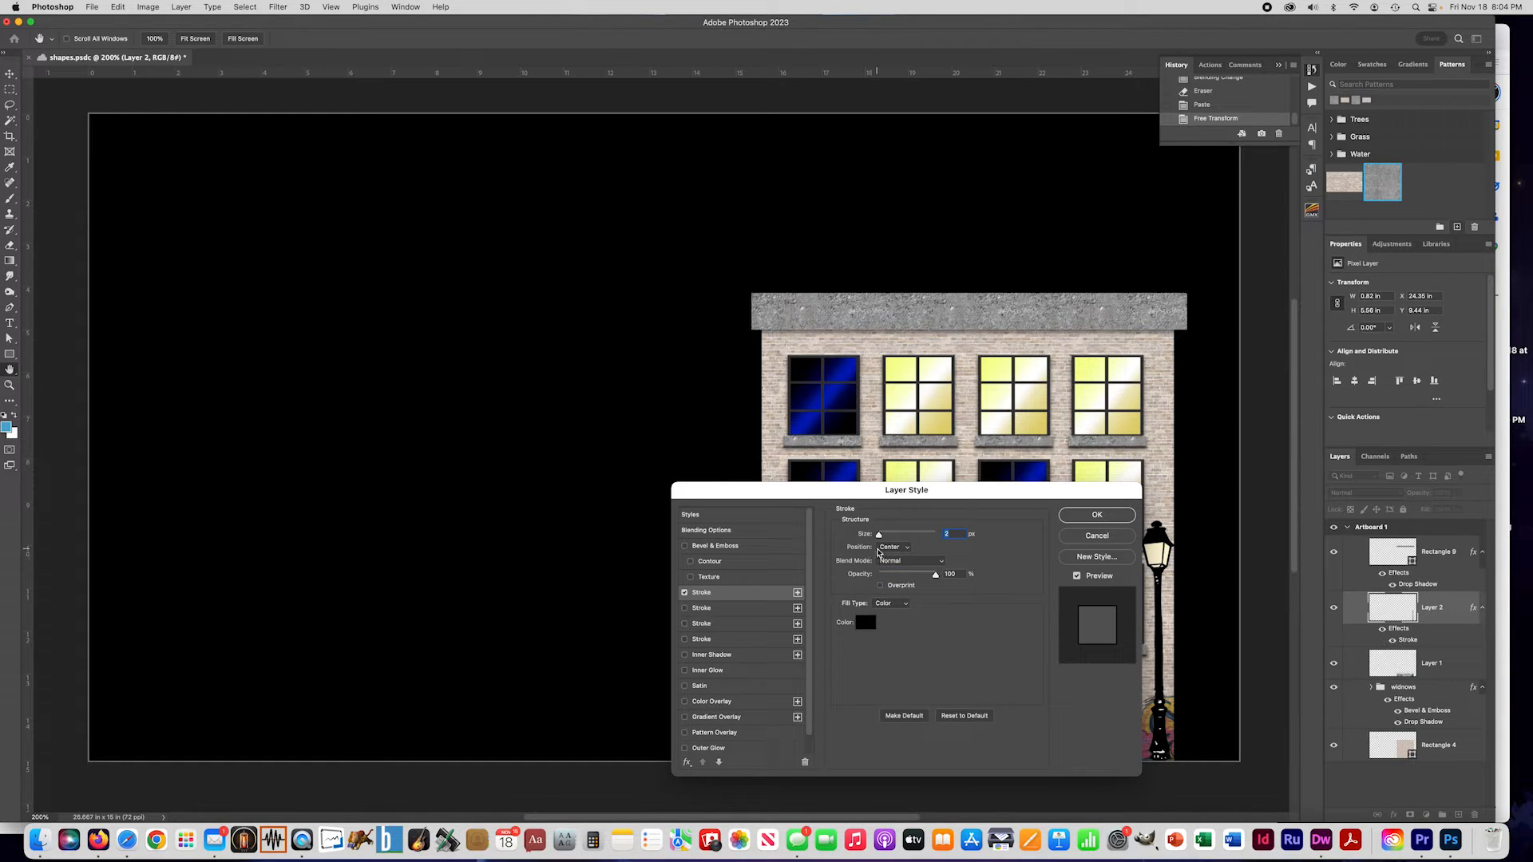
click(1096, 515)
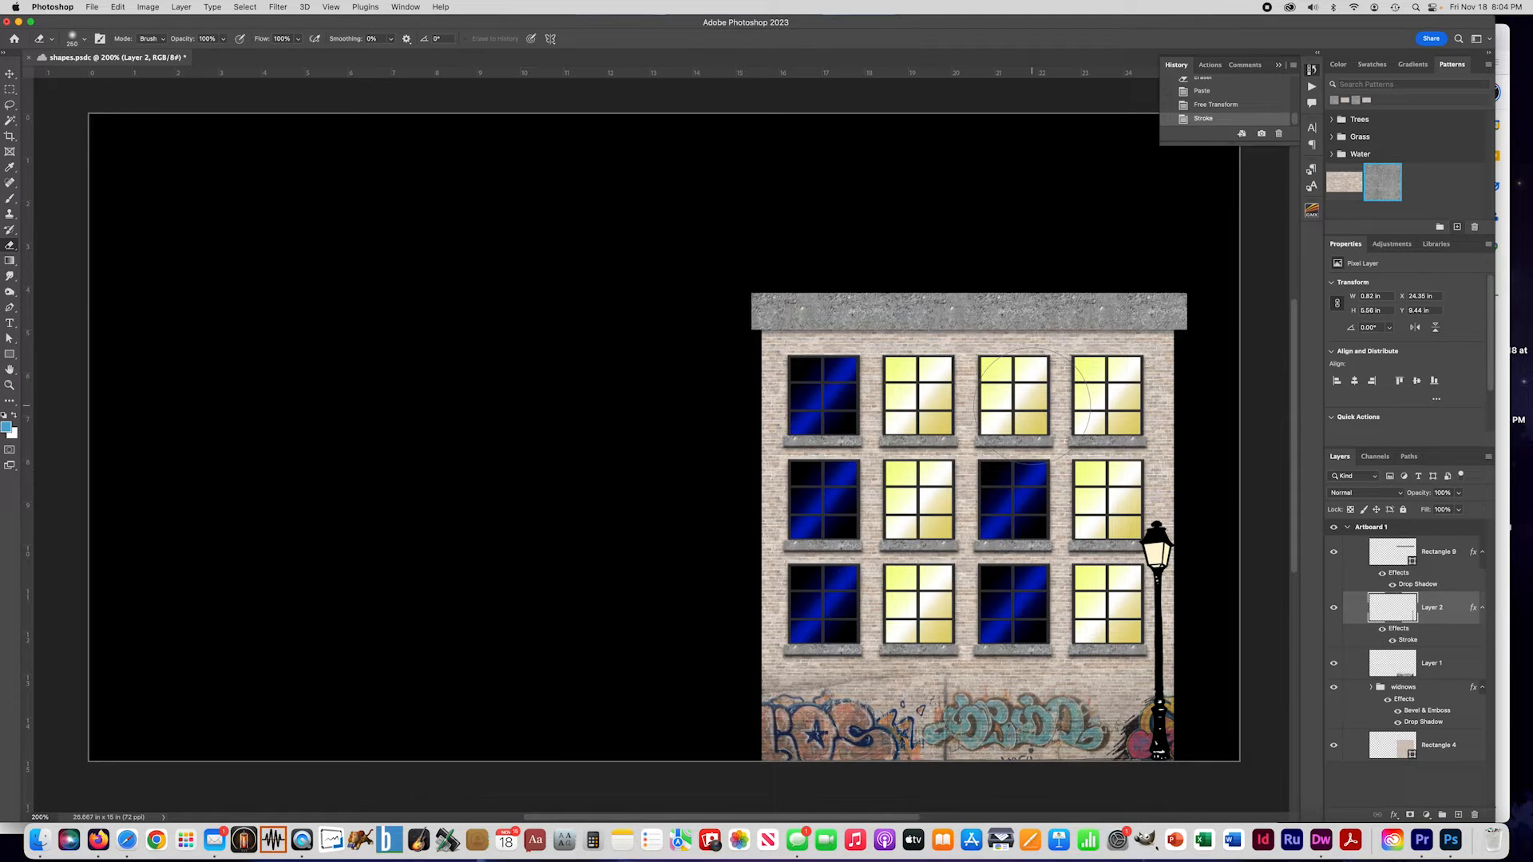
Step: Check the Building Shapes slide in Firefox, return to Photoshop, and rename the street lamp layer "lamp" and the graffiti layer "Graf."
click(95, 824)
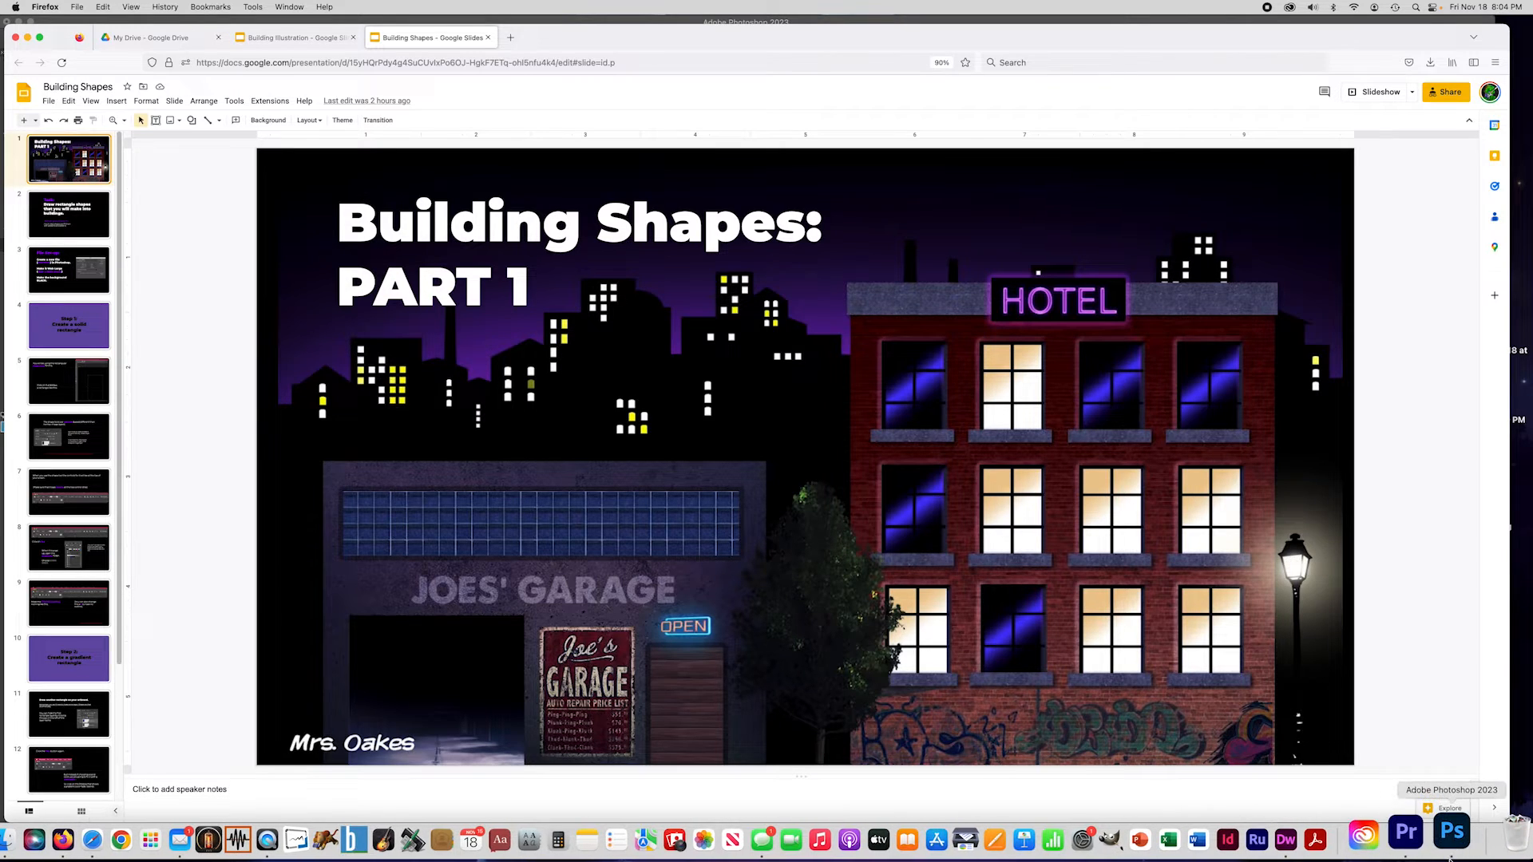
click(1451, 840)
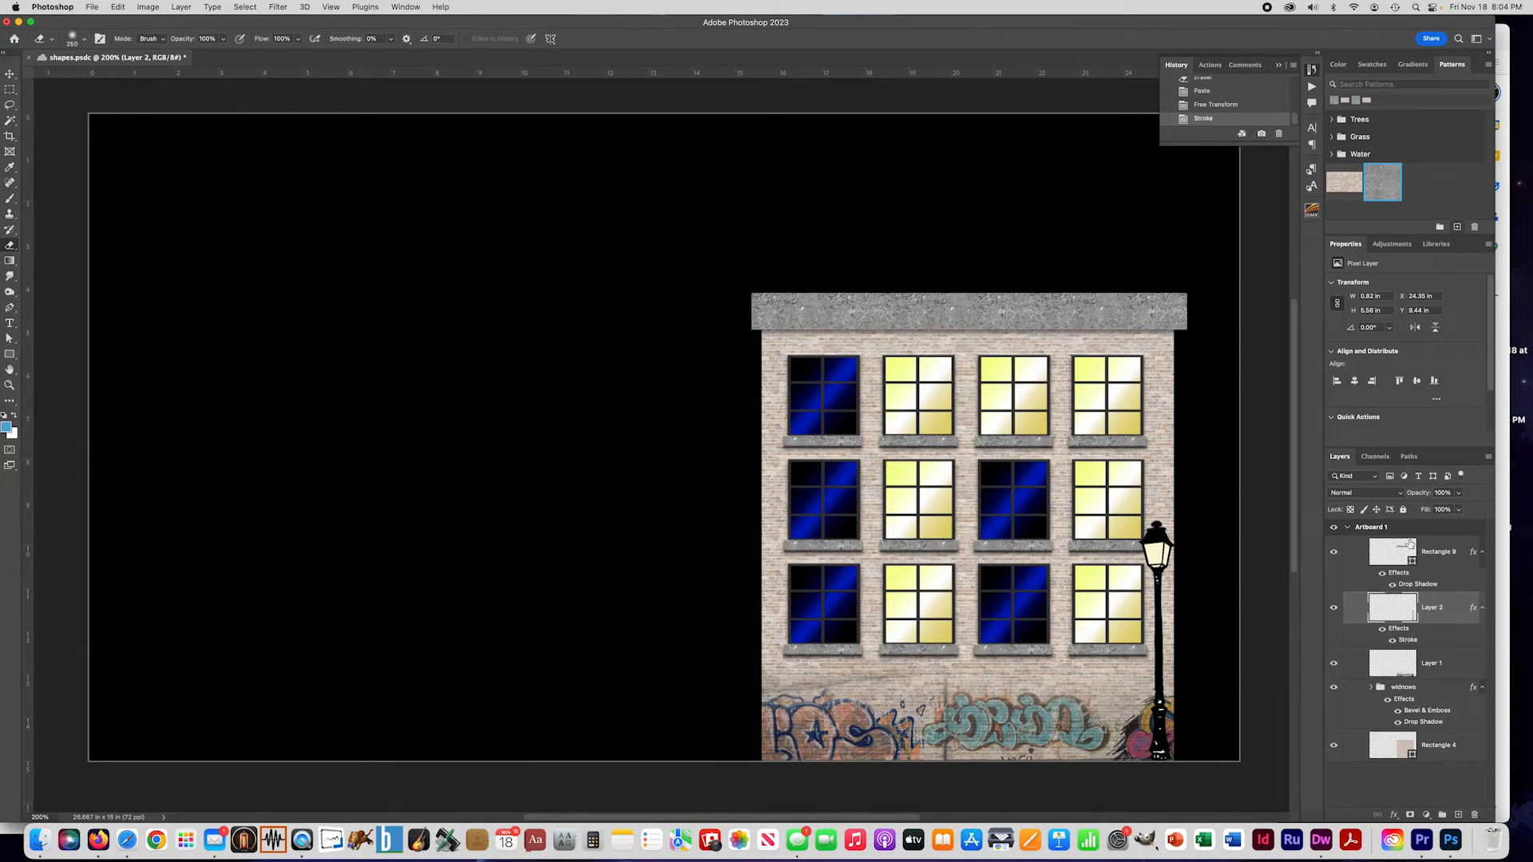
double_click(1431, 607)
text(lamp)
key(Return)
double_click(1426, 664)
text(o)
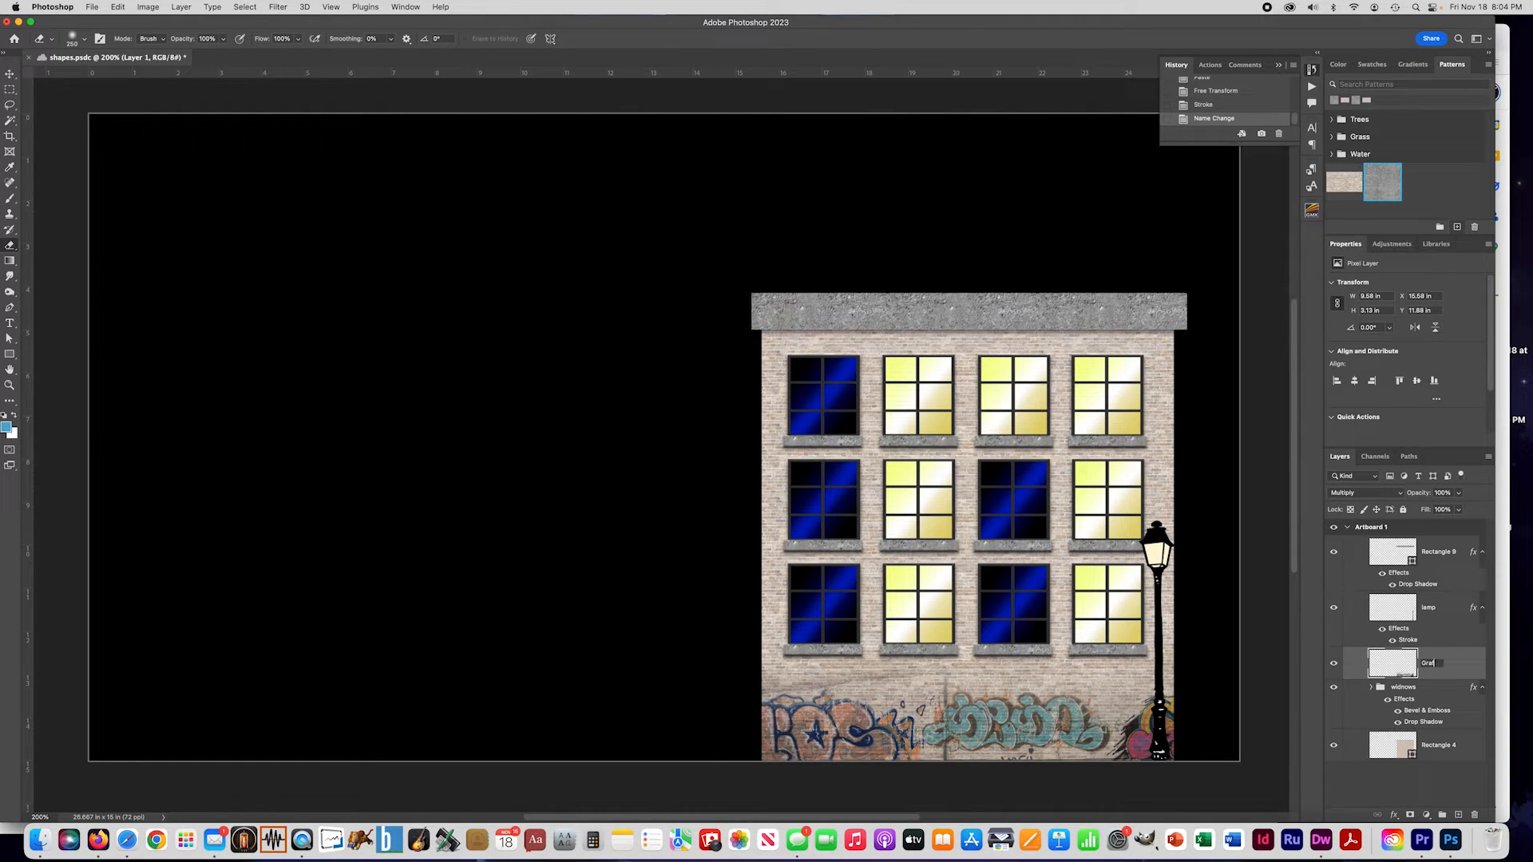
key(Return)
Step: Reorder the layers so "Graf." sits directly above the brick wall and the ledge sits between it and the window group
double_click(1456, 666)
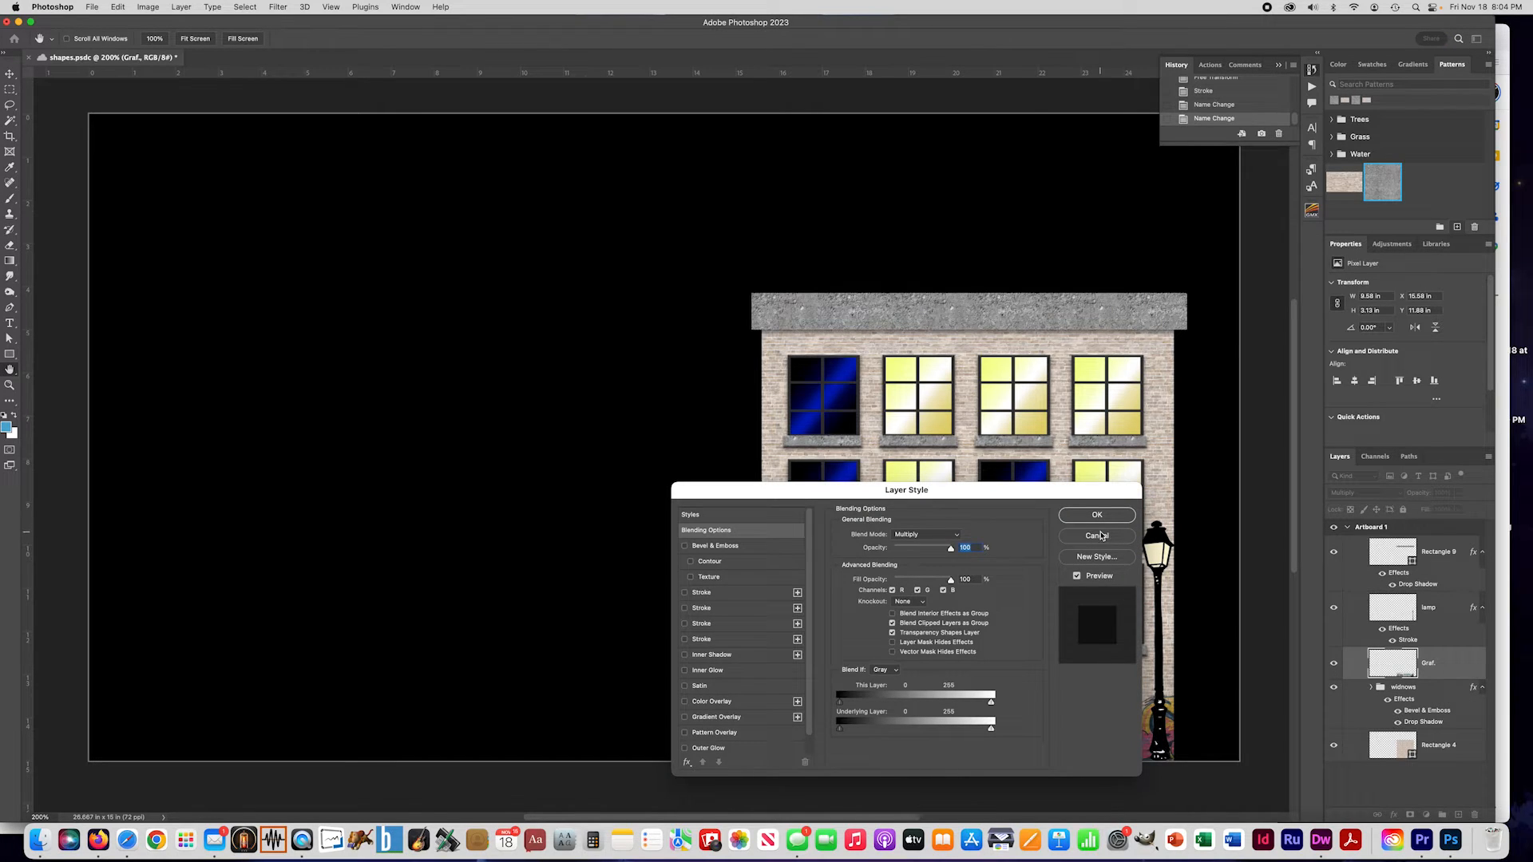
click(1100, 536)
drag(1456, 668, 1465, 733)
drag(1432, 554, 1470, 701)
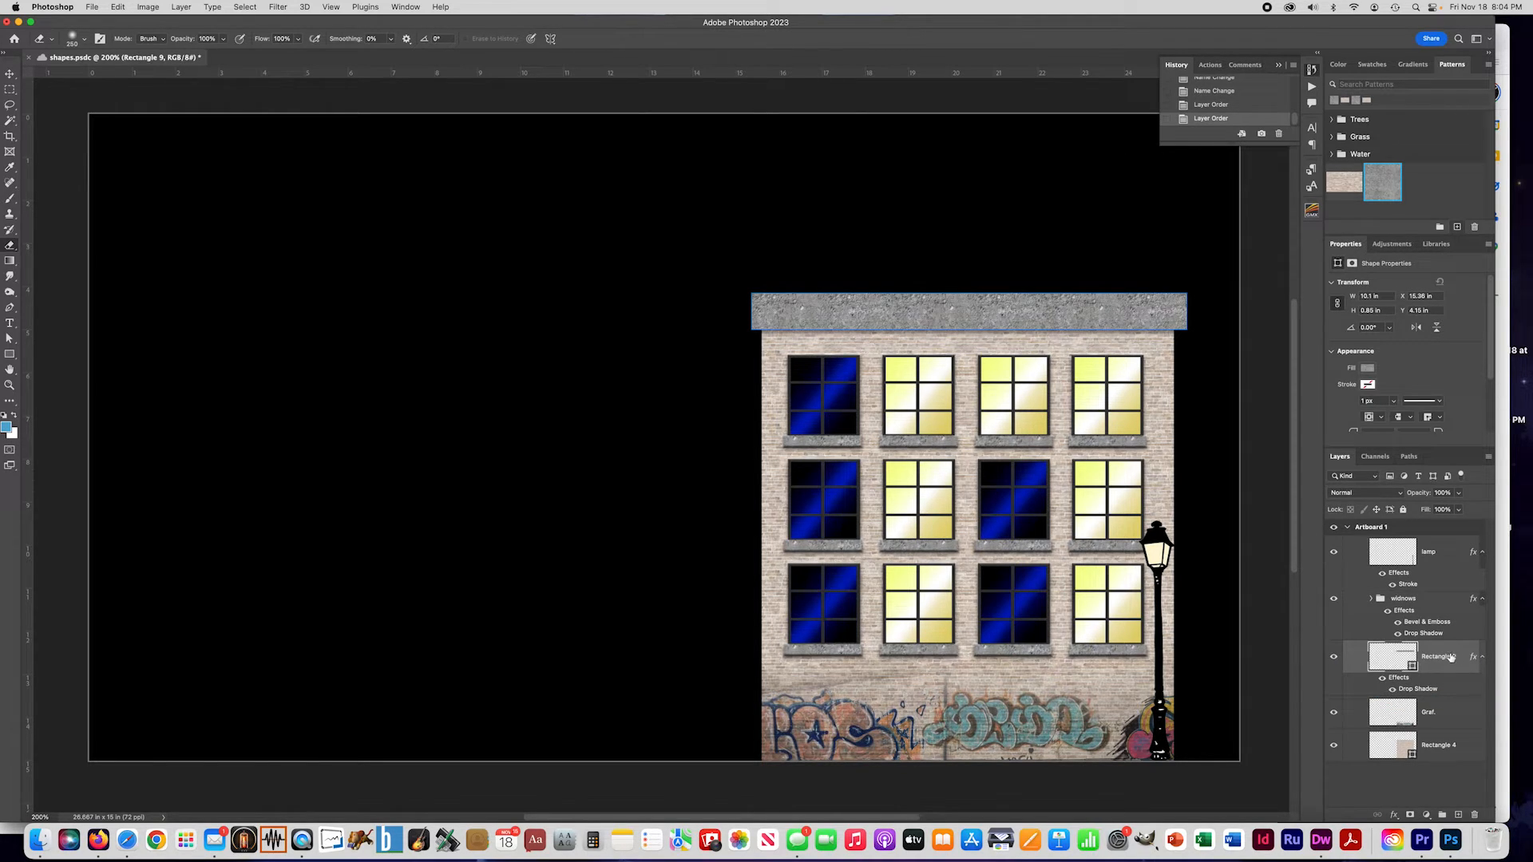
Step: Rename the "widnows" group as "window"
click(1431, 558)
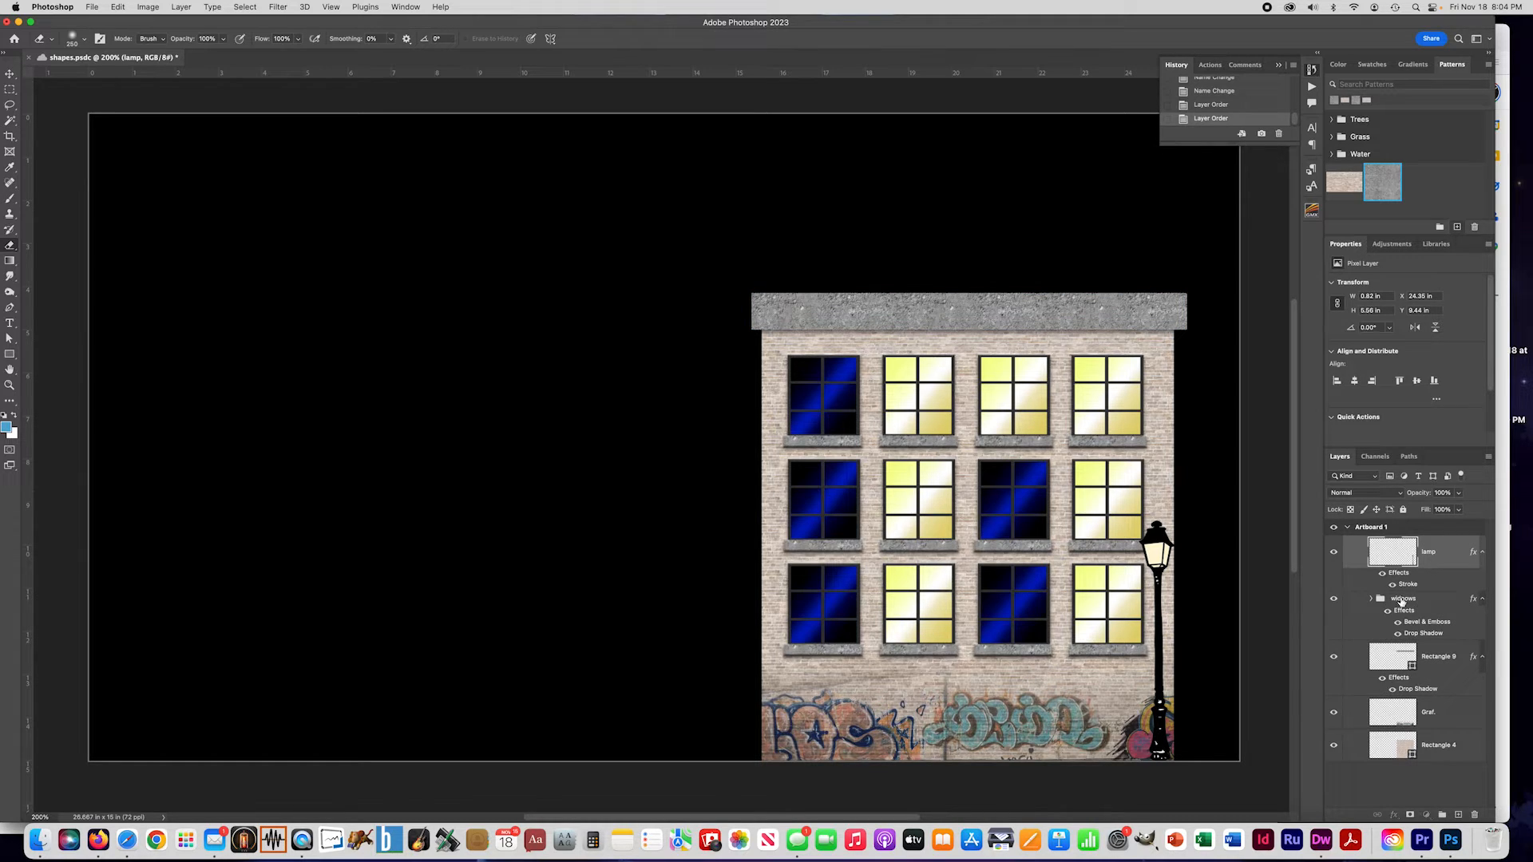
double_click(1403, 599)
text(window)
key(Return)
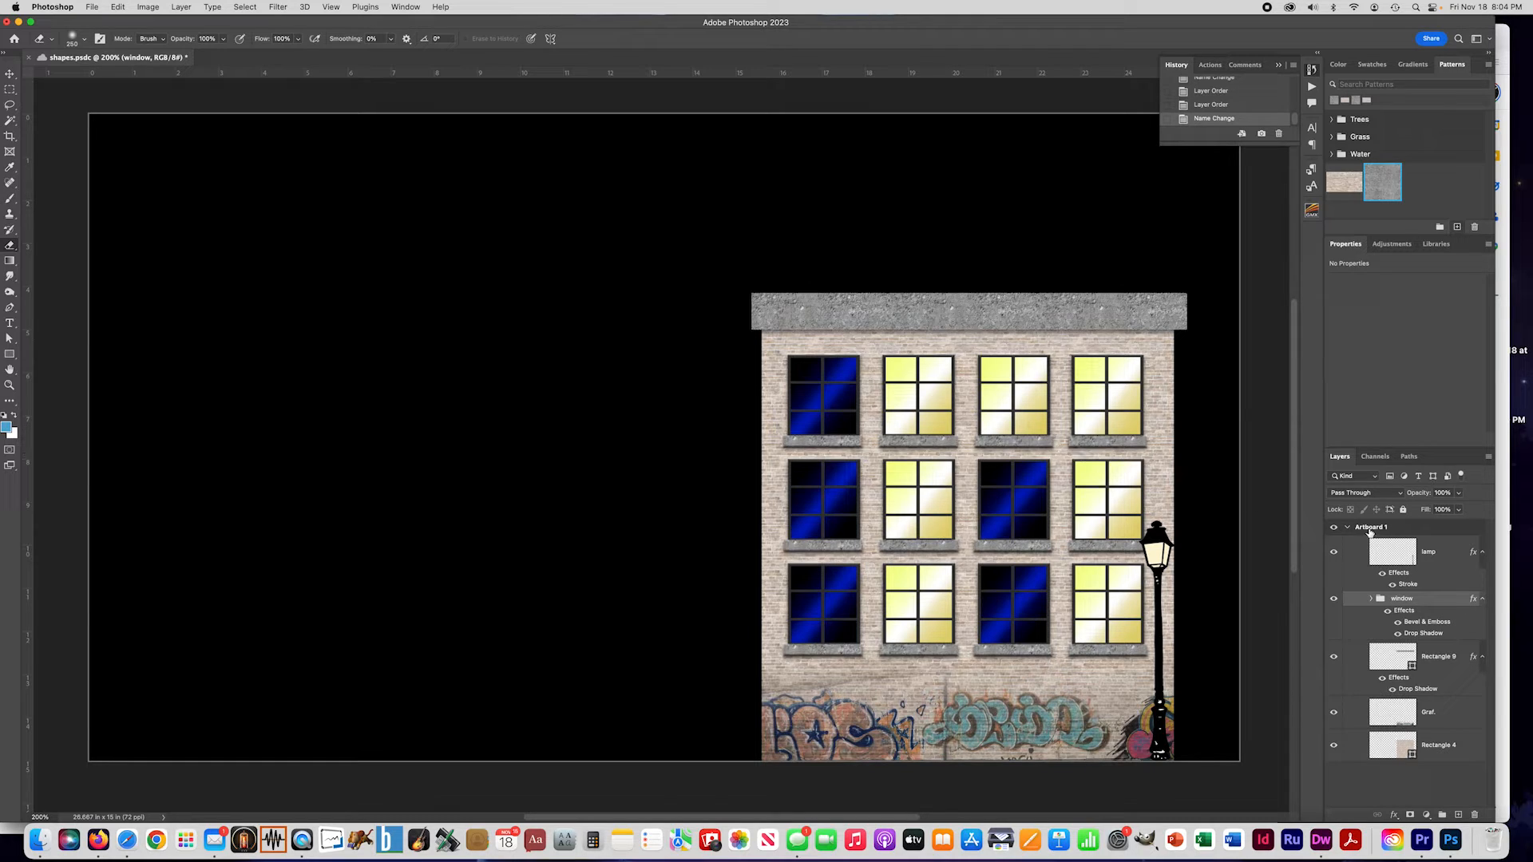
Step: Add a layer above the lamp layer and paint one large soft glow in pale yellow (#ffff80) over the lamp head
click(1440, 556)
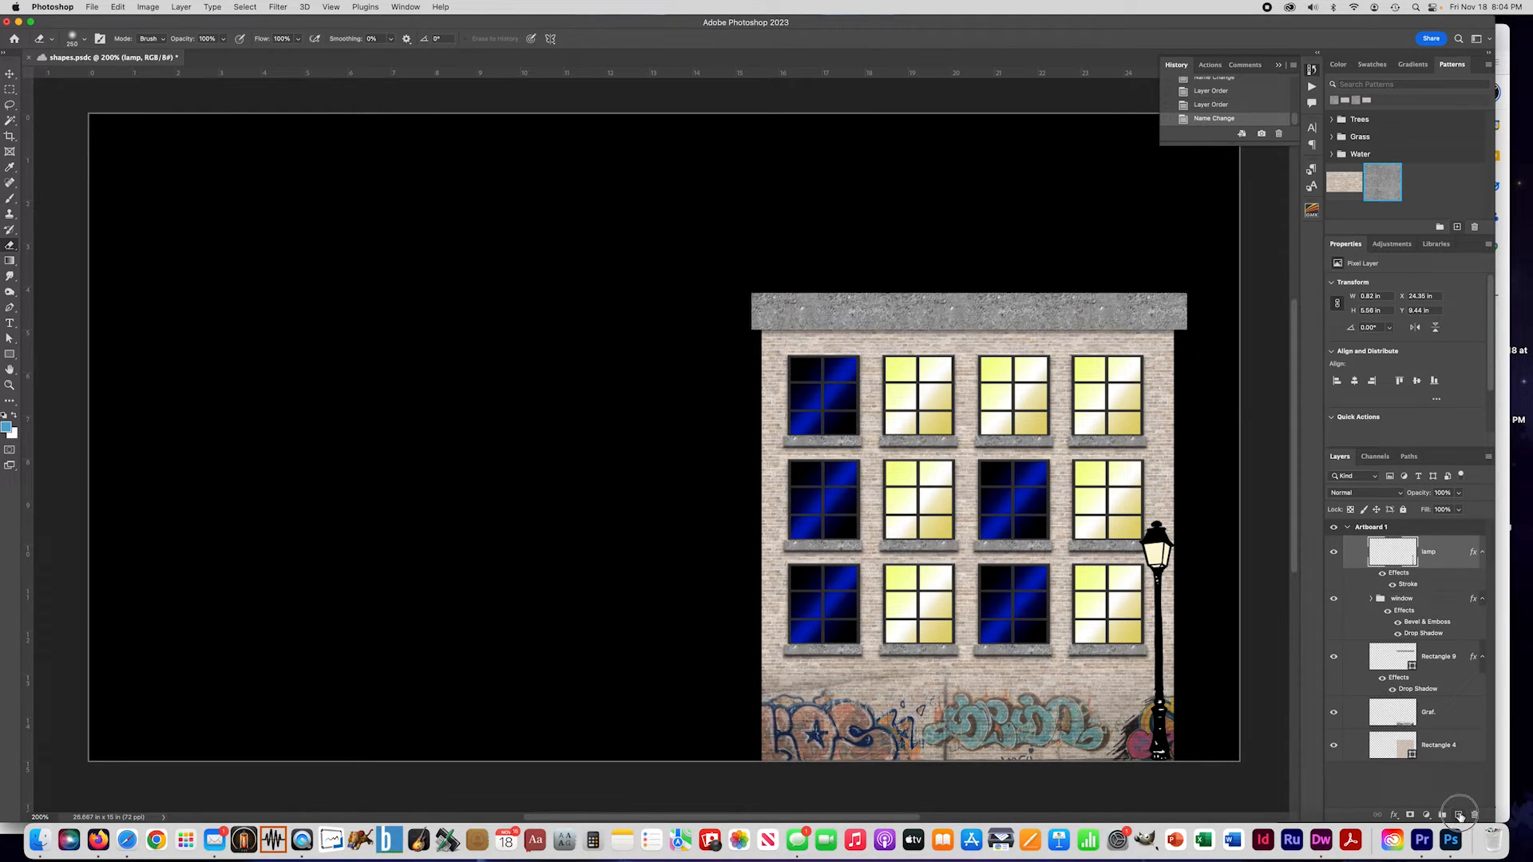
click(1458, 815)
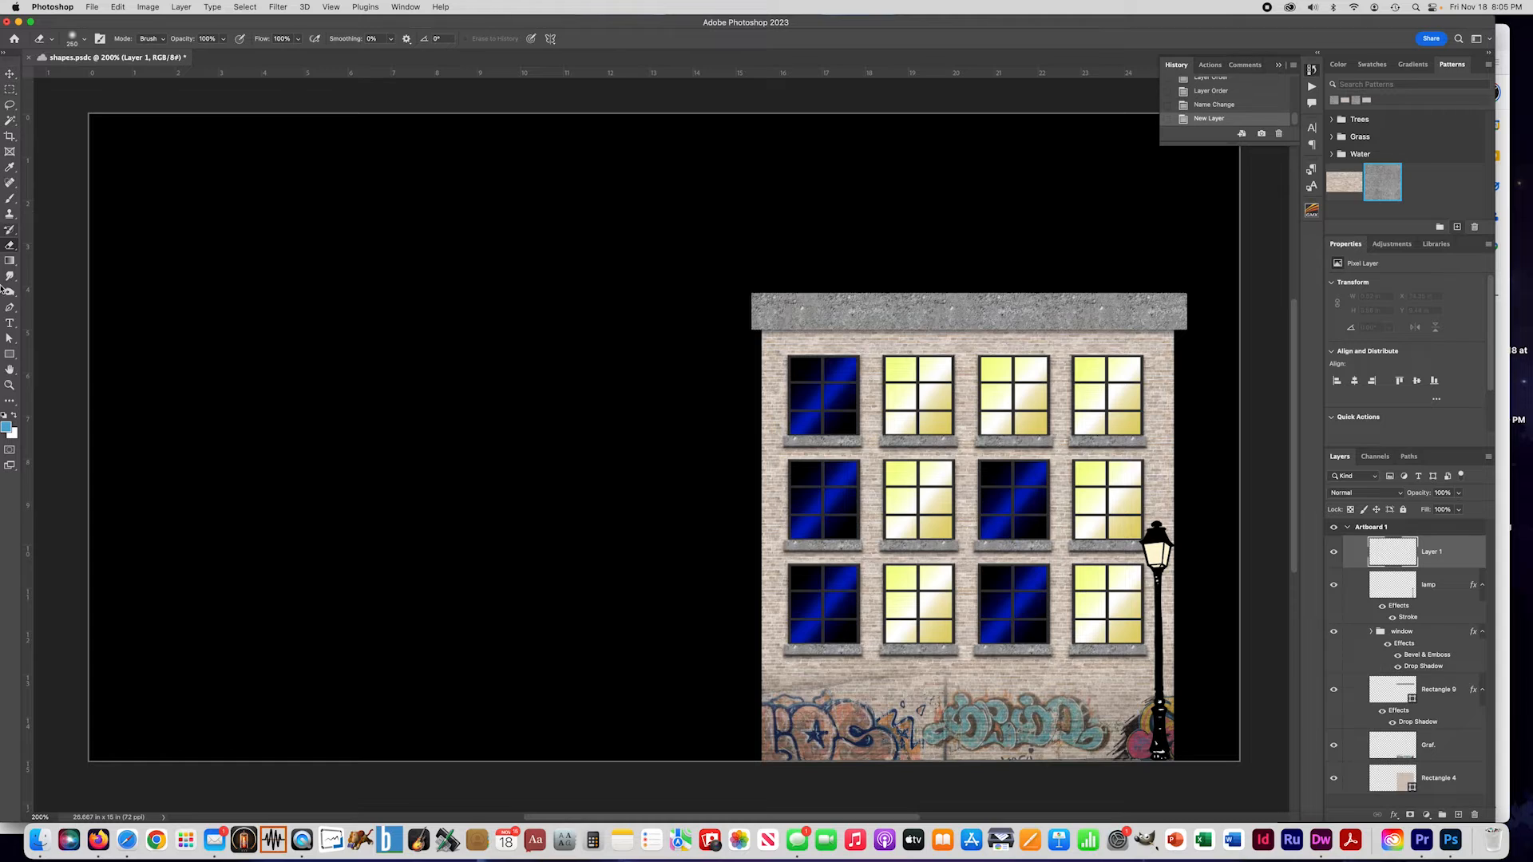
click(7, 427)
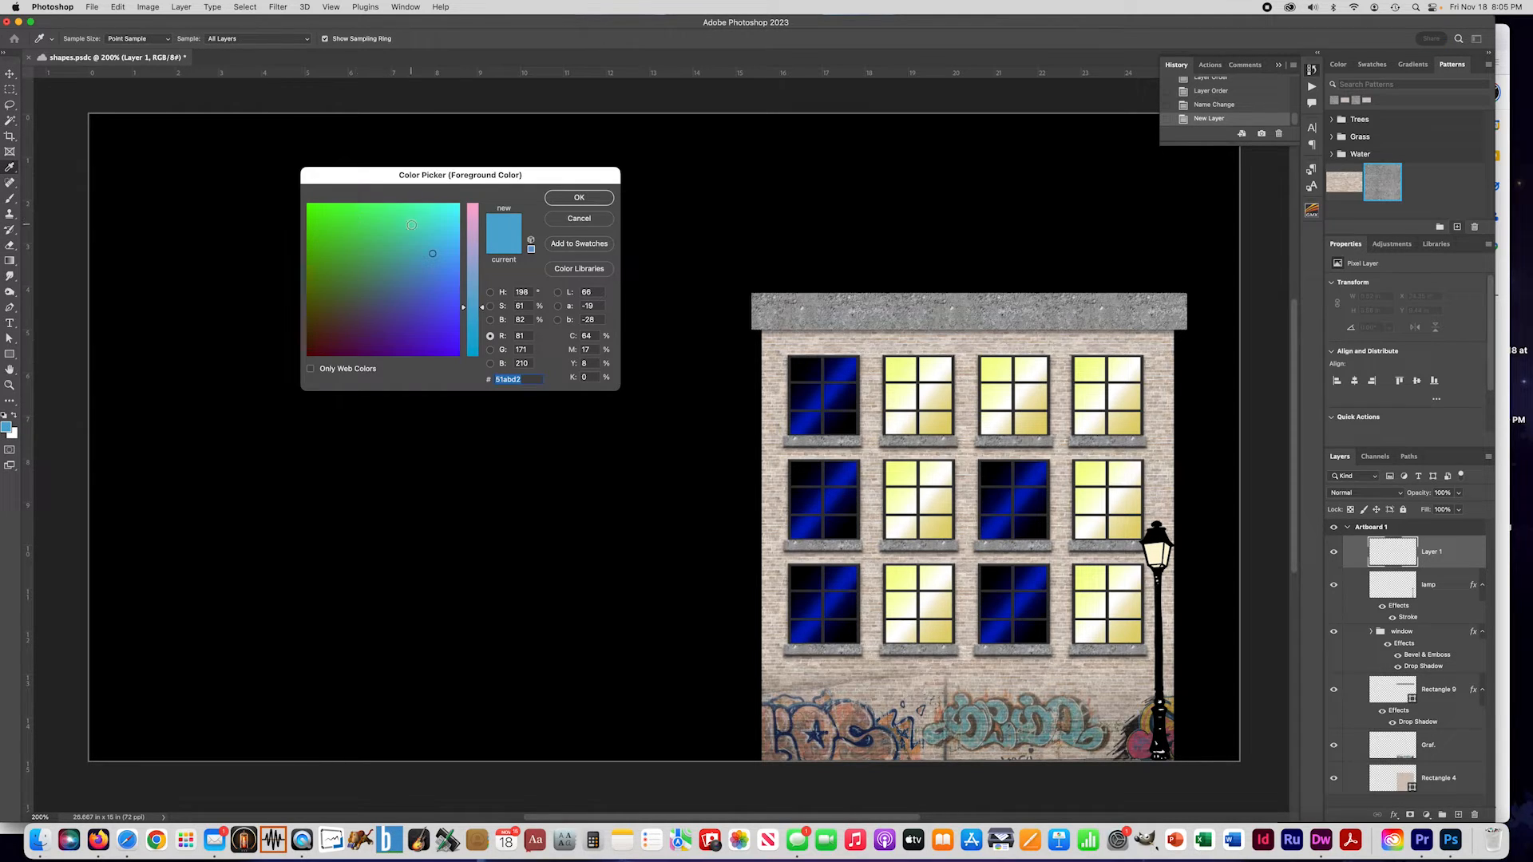
drag(396, 237, 383, 194)
drag(471, 221, 470, 193)
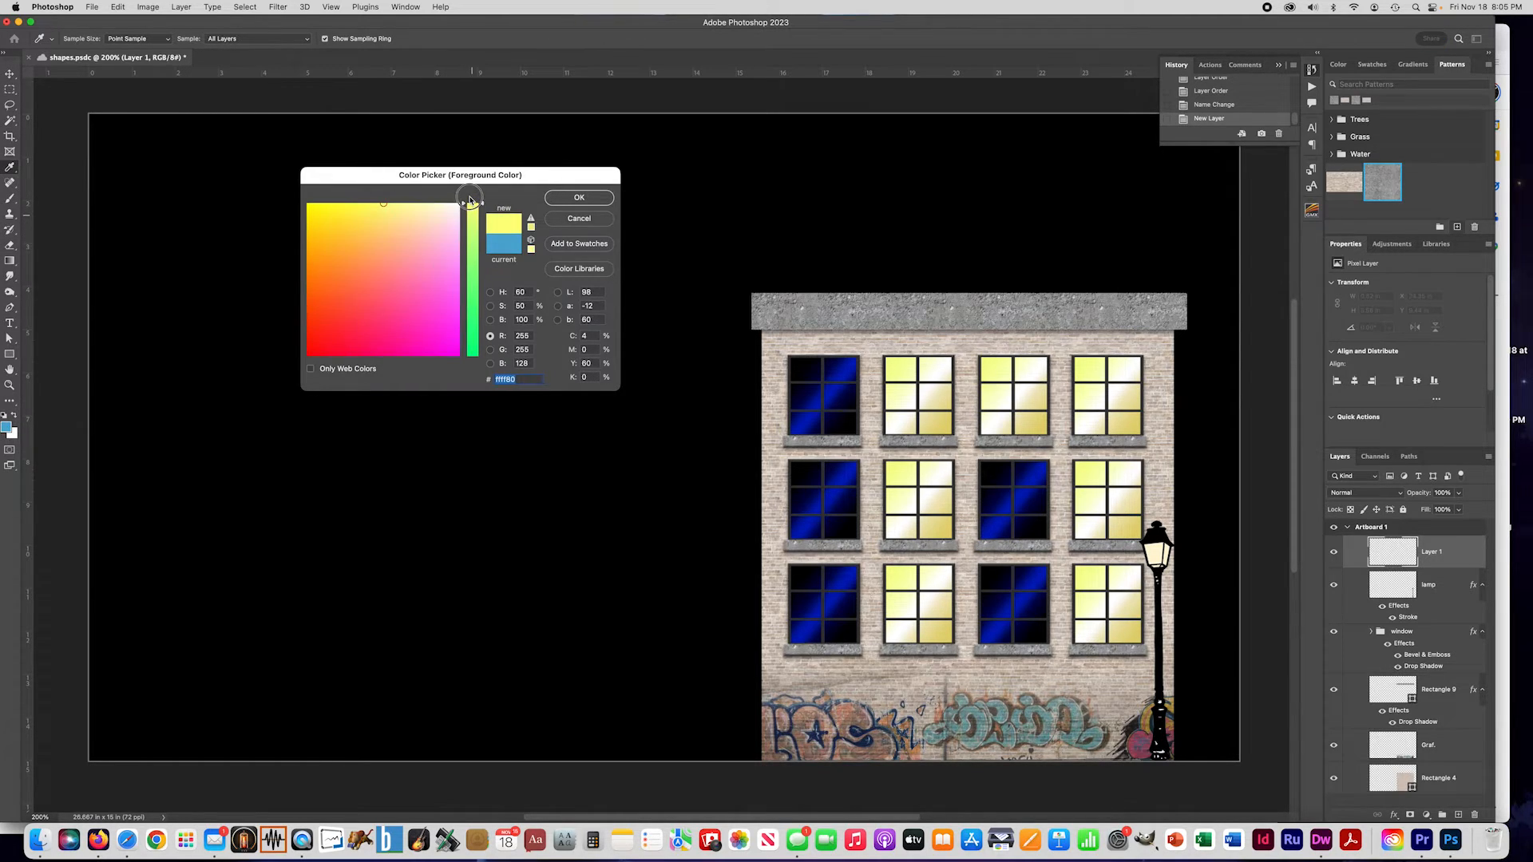
click(576, 198)
click(8, 200)
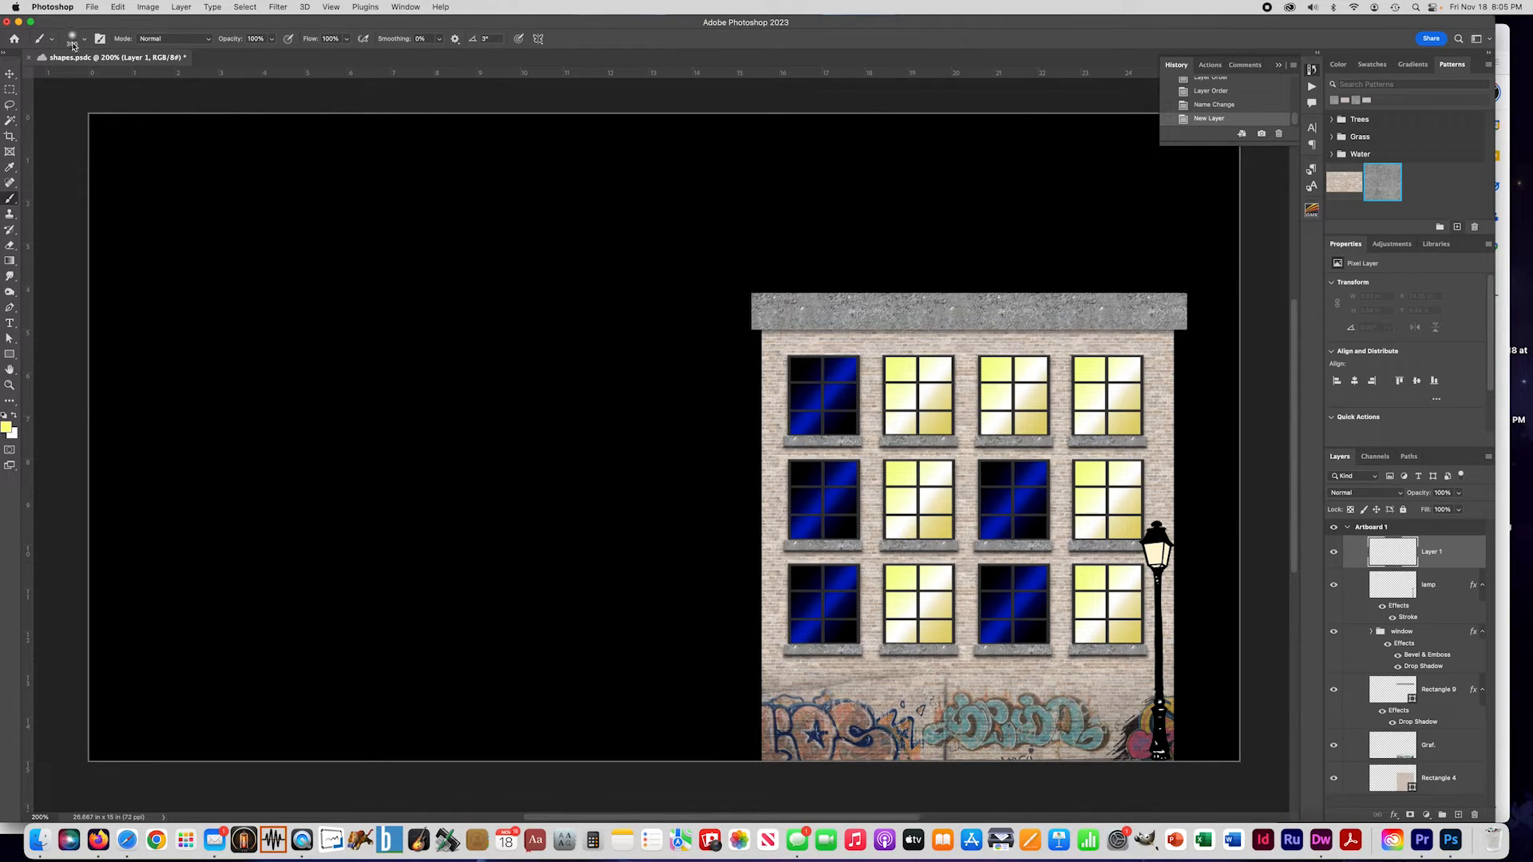
click(1161, 547)
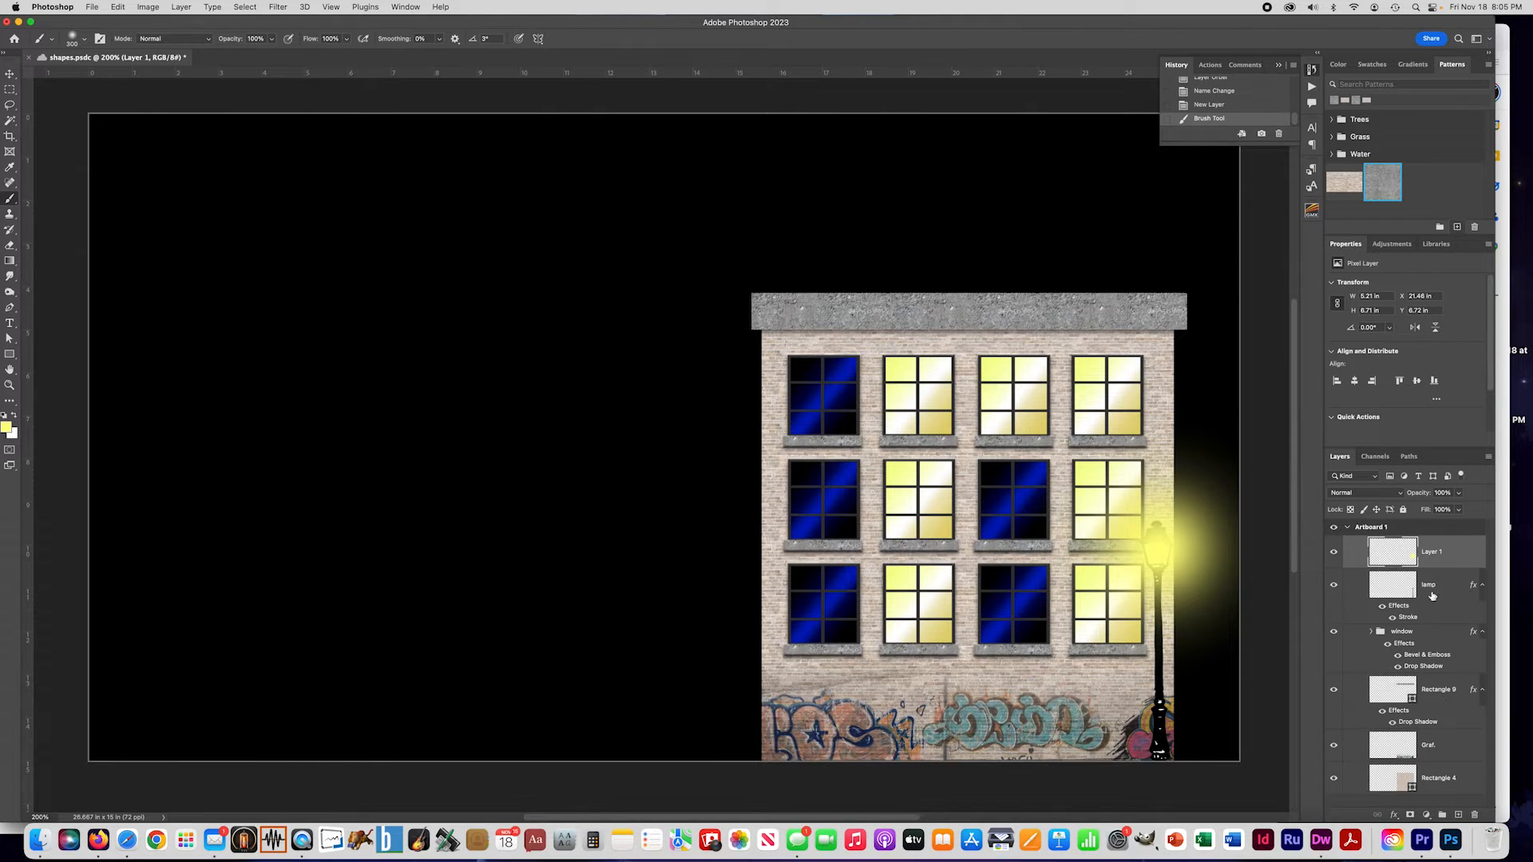
Step: Move the yellow glow layer directly beneath the lamp layer, above the window group
drag(1436, 555, 1449, 628)
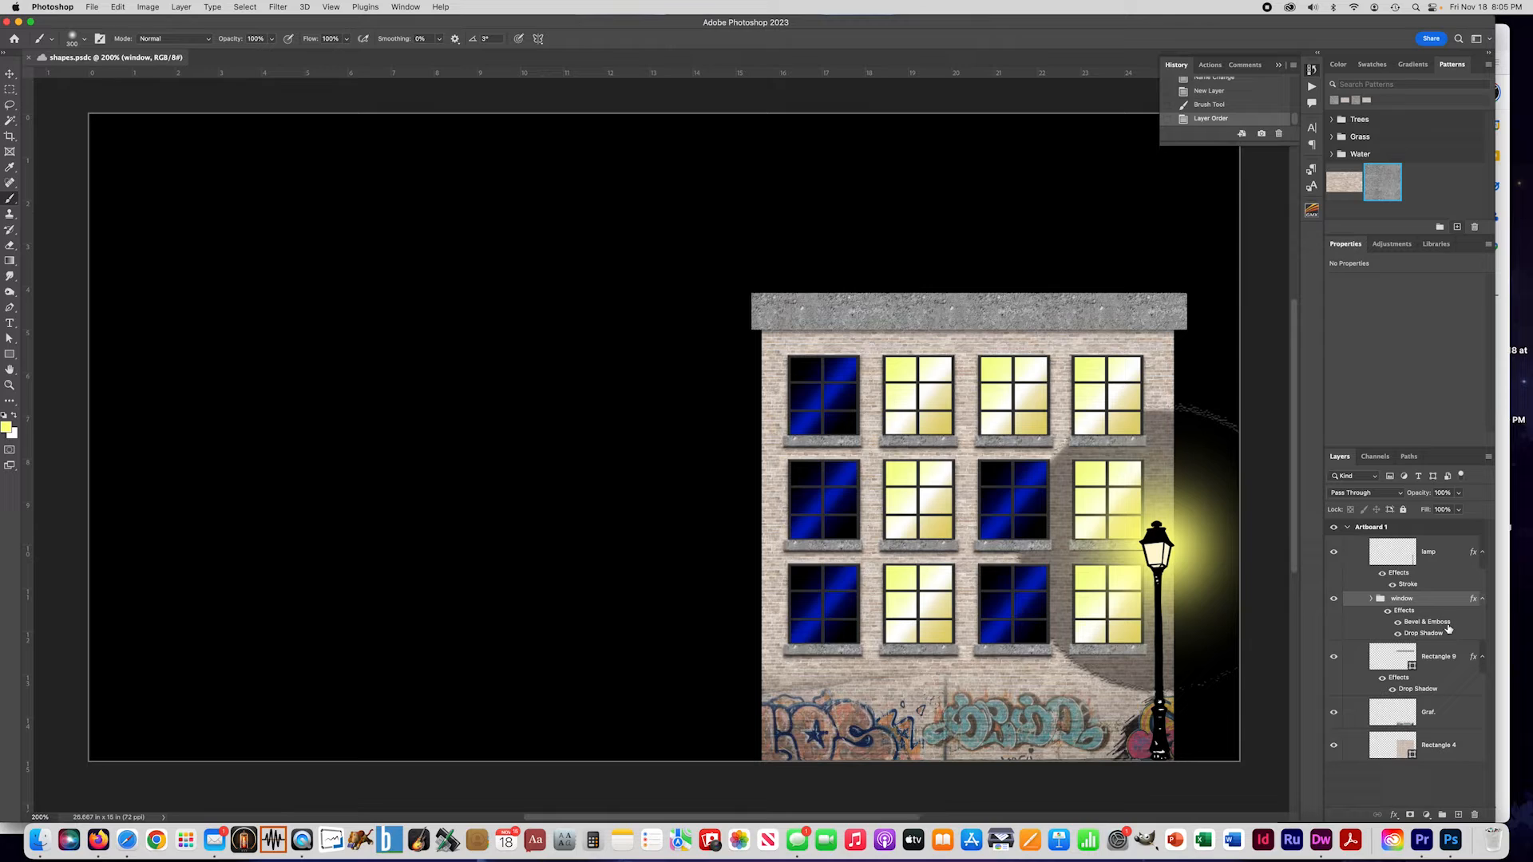
key(super+z)
mouse_move(1448, 551)
mouse_down()
mouse_move(1441, 595)
mouse_move(1441, 542)
mouse_up()
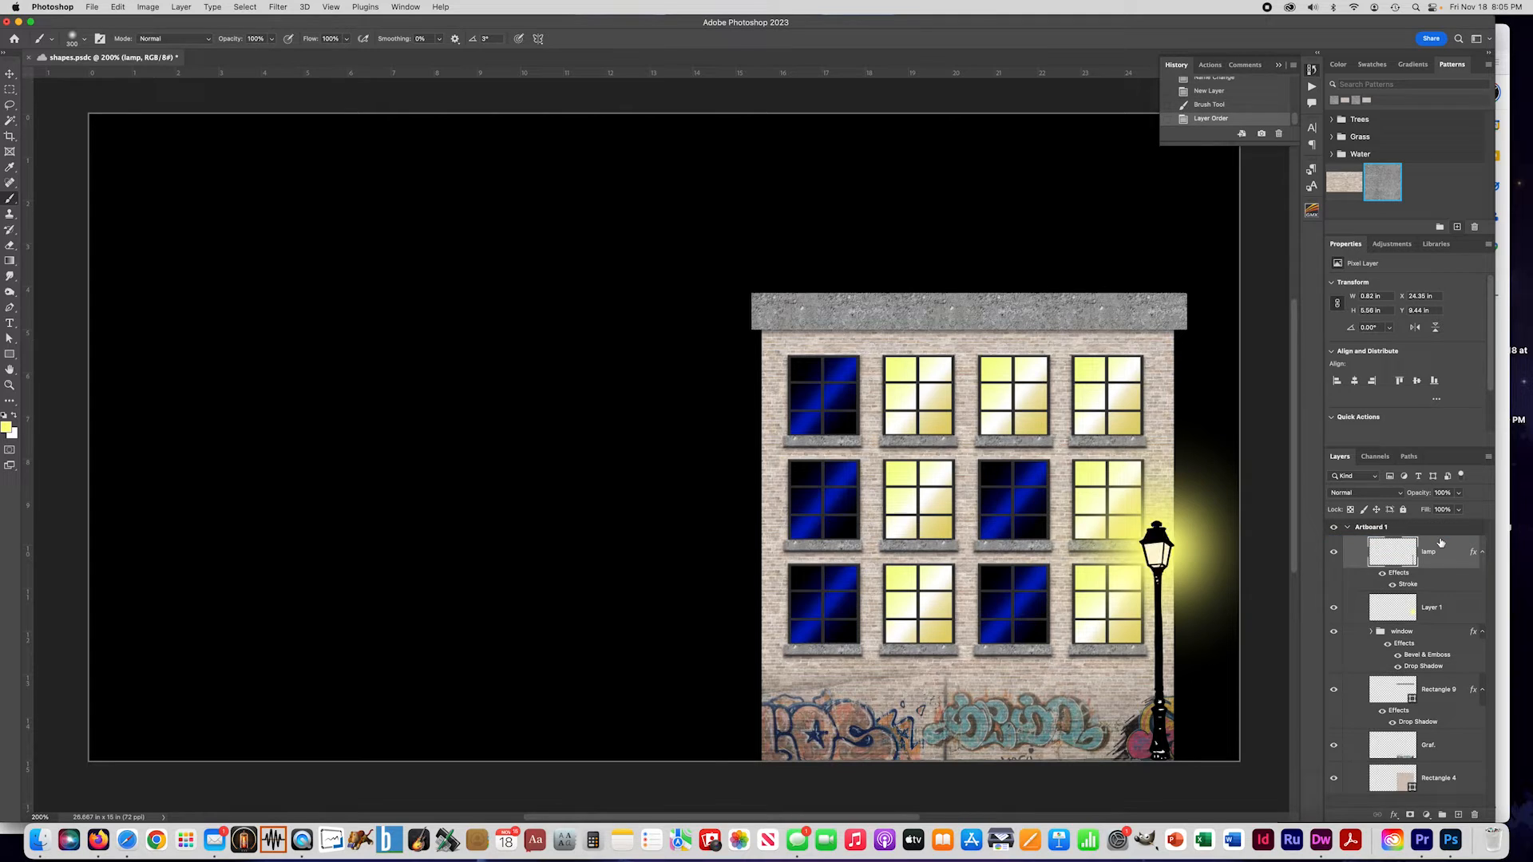
Step: Add a layer above the lamp layer and dab a smaller soft white glow over the lamp head
click(1460, 815)
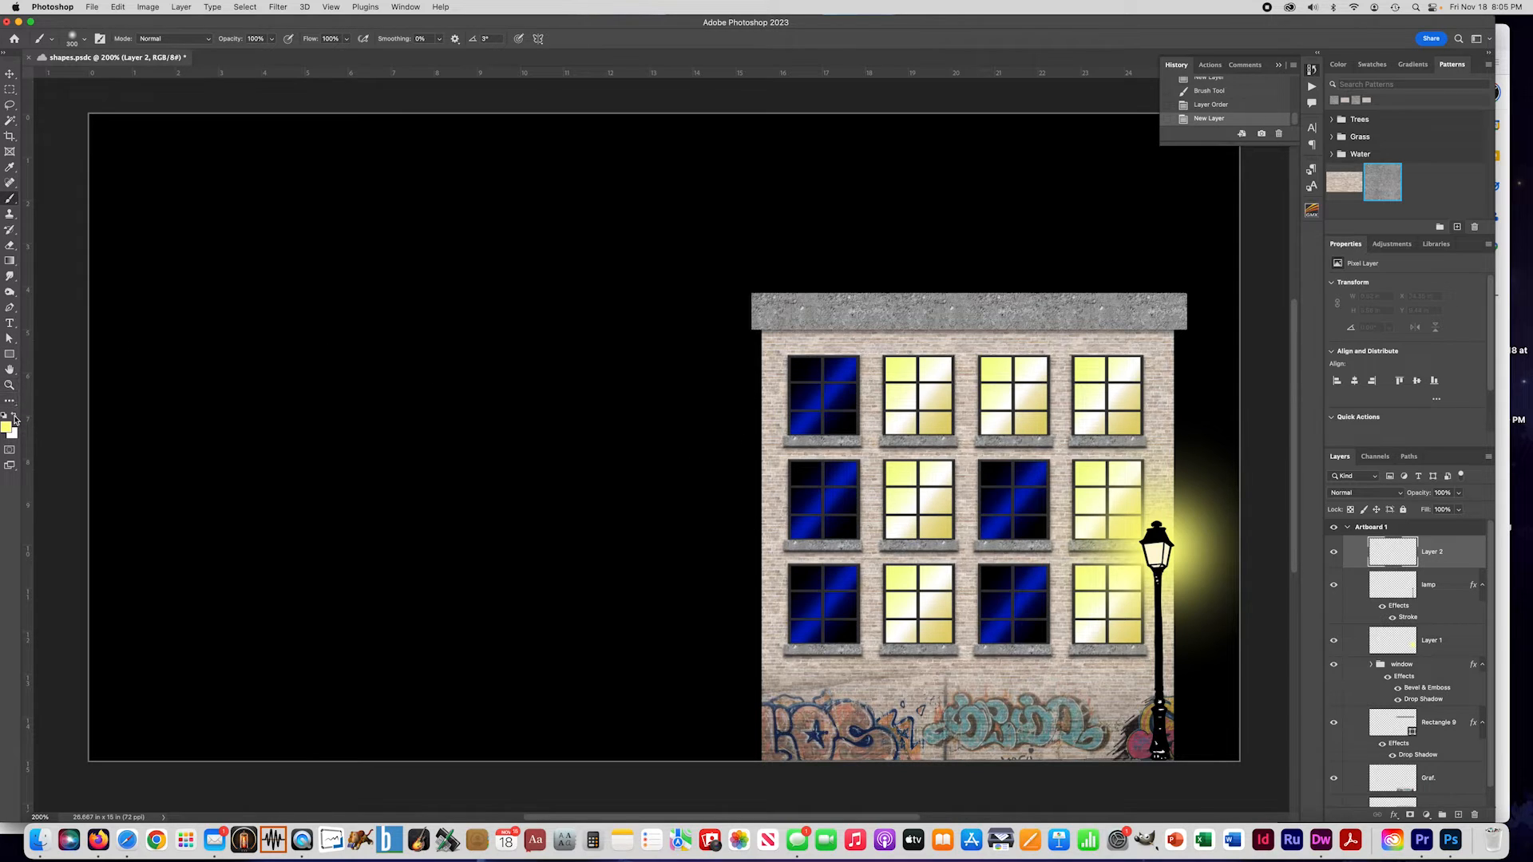
key(bracketleft)
key(bracketleft)
key(bracketleft)
key(bracketleft)
click(1157, 546)
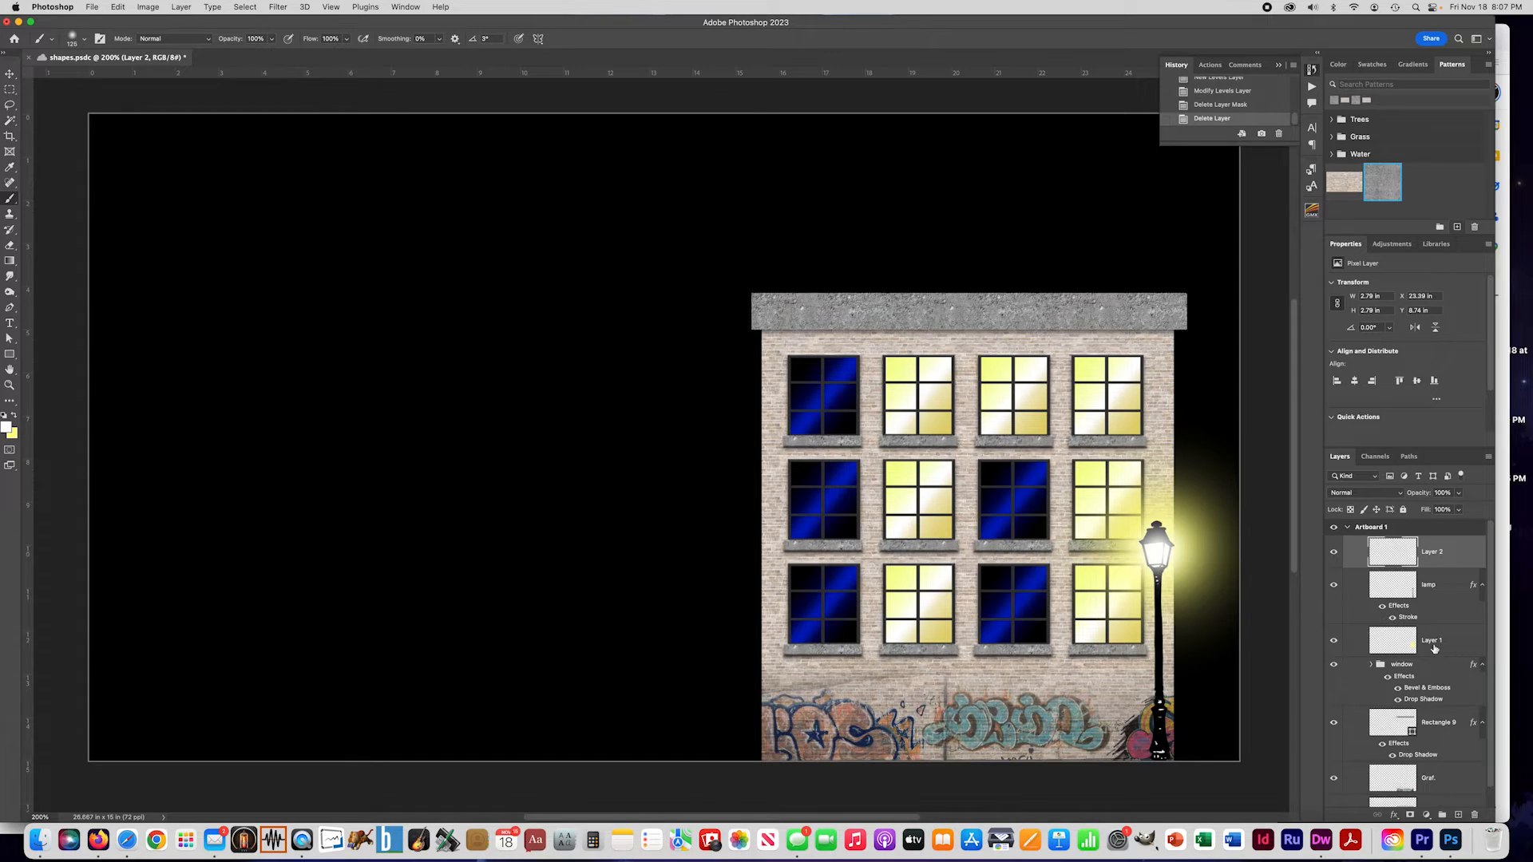
Step: Group the two glow layers with the lamp layer, name the group "lamp", and hide it
shift+click(1435, 643)
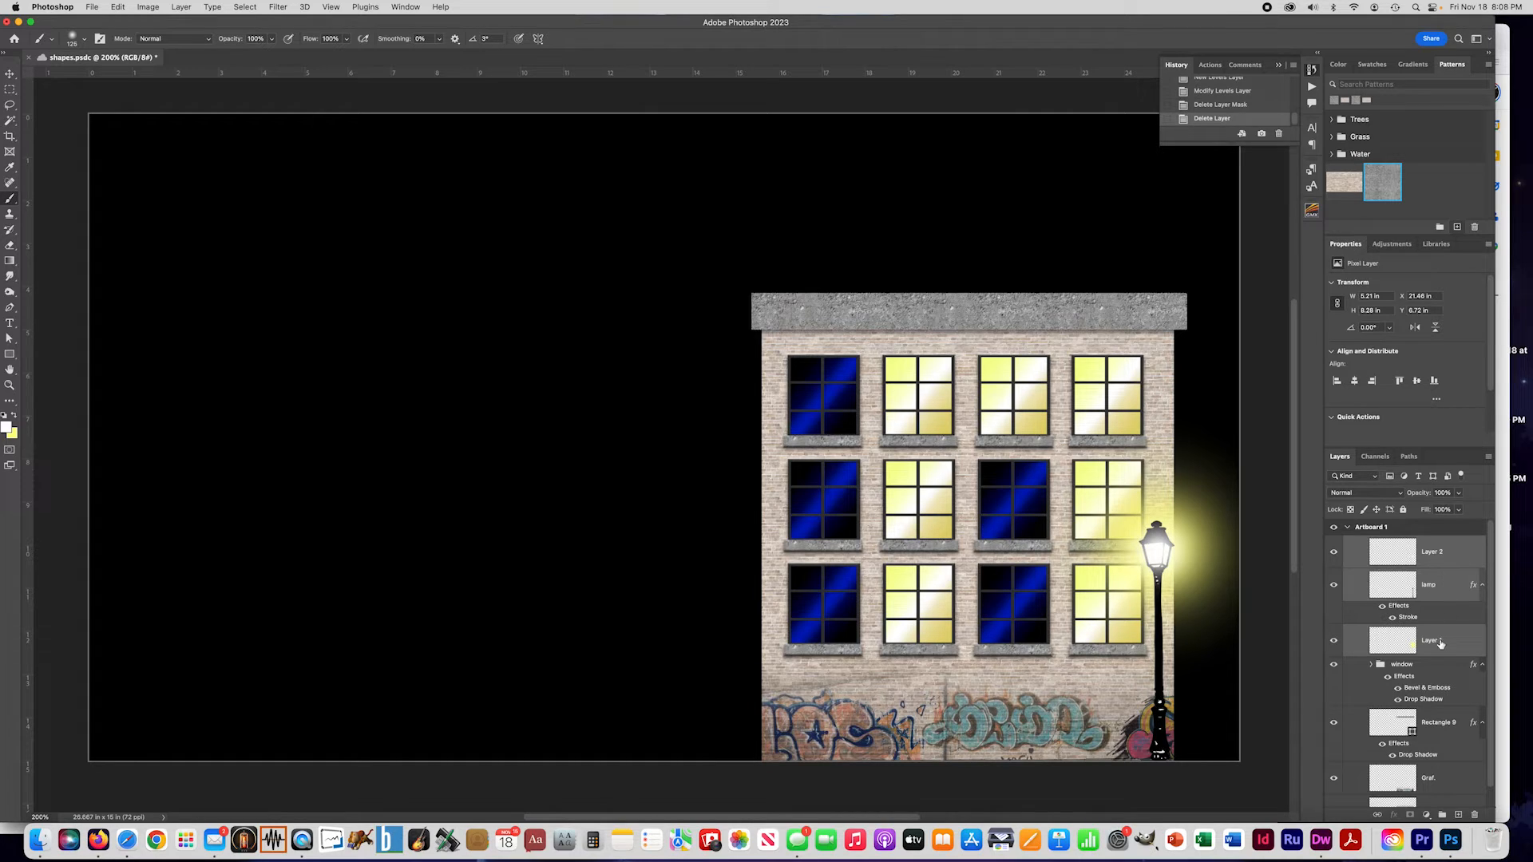
key(super+g)
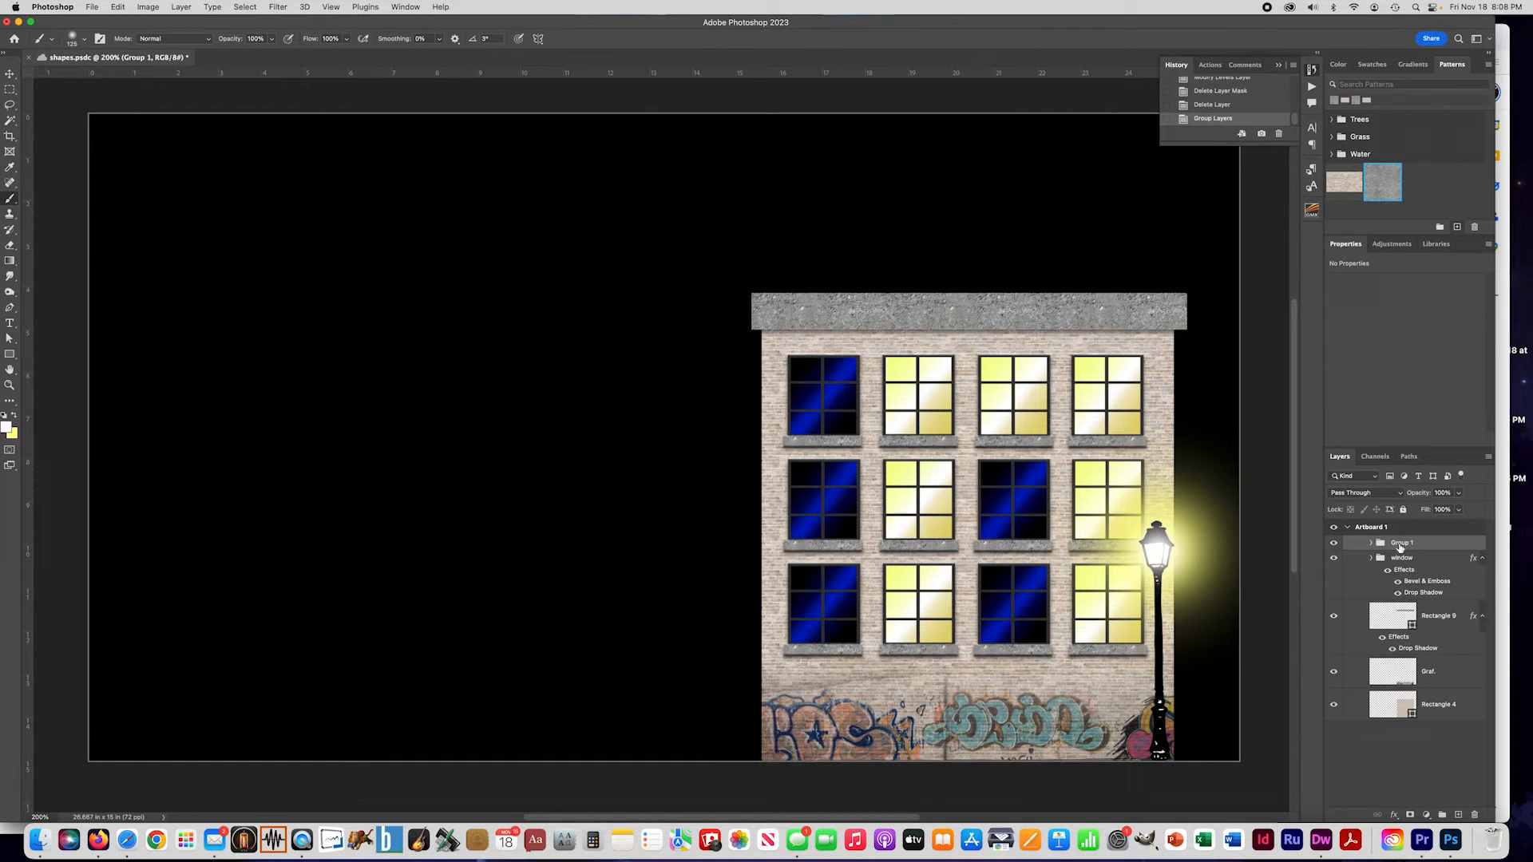
key(BackSpace)
text(lamp)
key(Return)
click(1333, 543)
Step: Group the ledge, "Graf." and brick wall layers and name the group "building 1"
click(1452, 623)
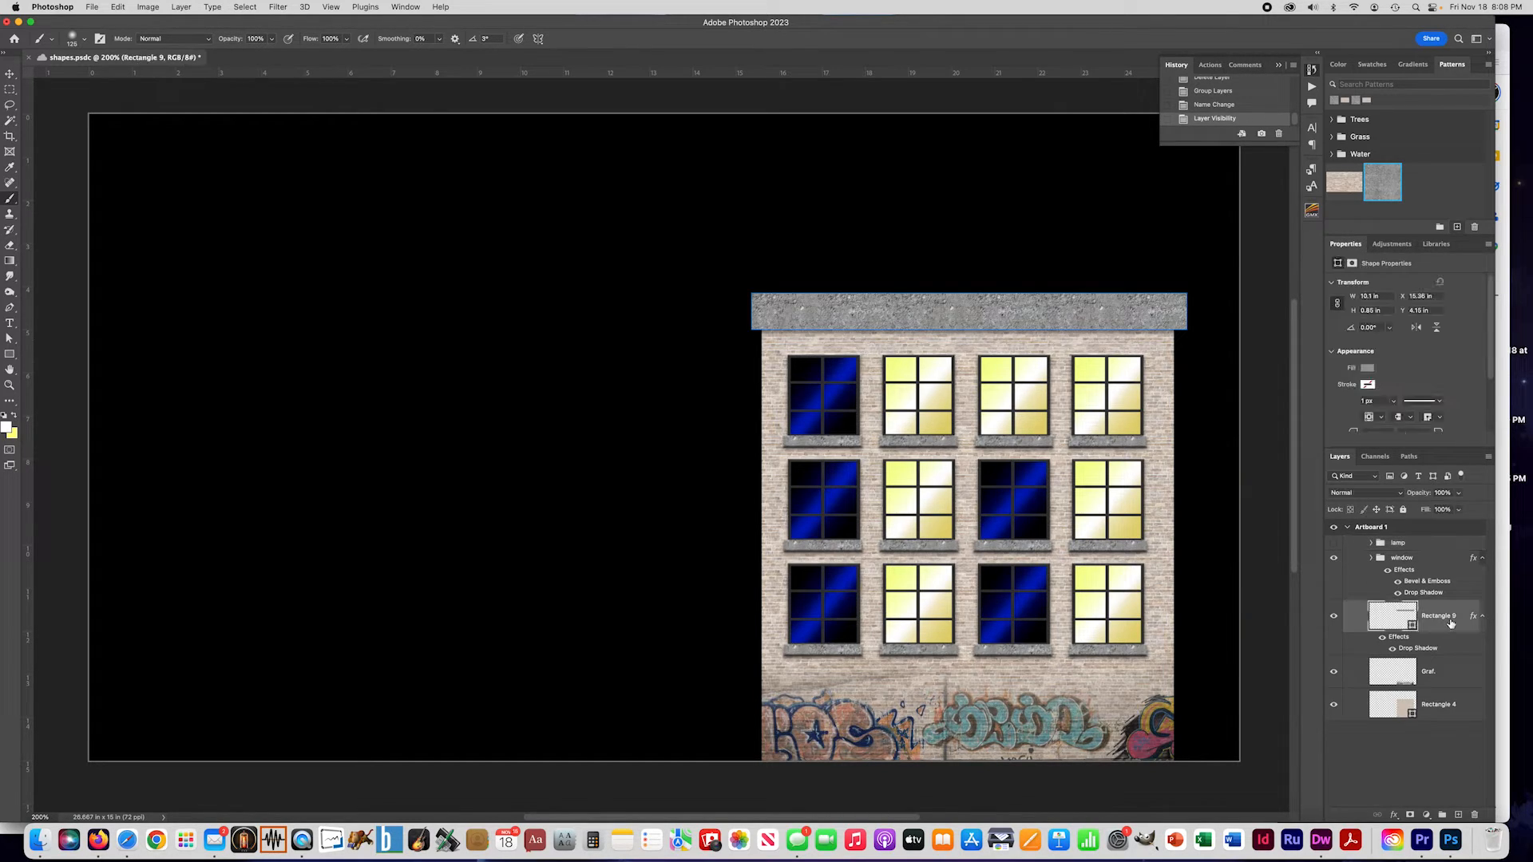
shift+click(1450, 709)
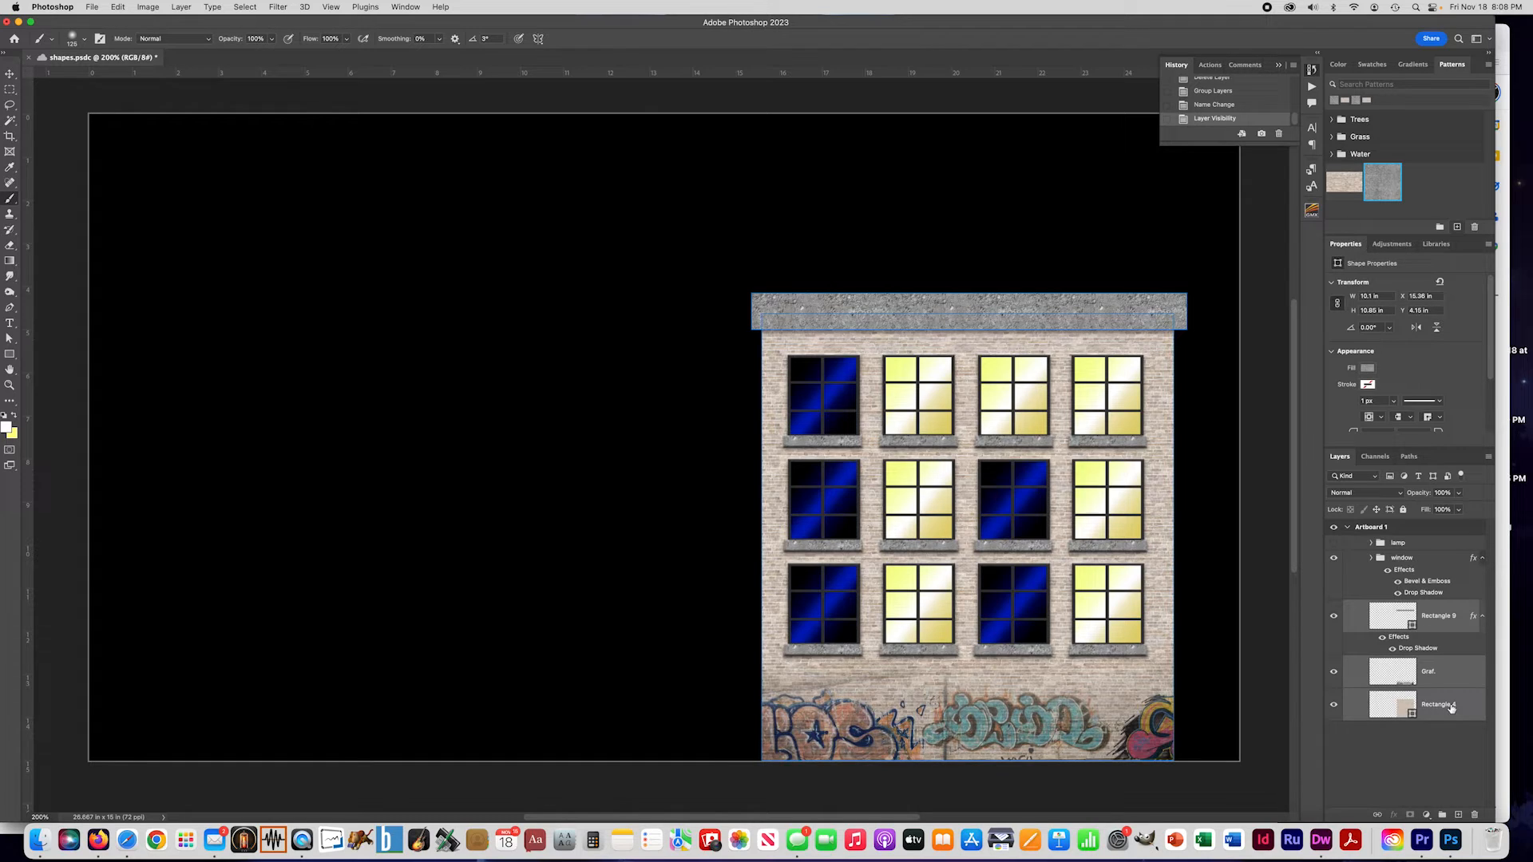
key(super+g)
click(1399, 608)
double_click(1398, 608)
text(bui)
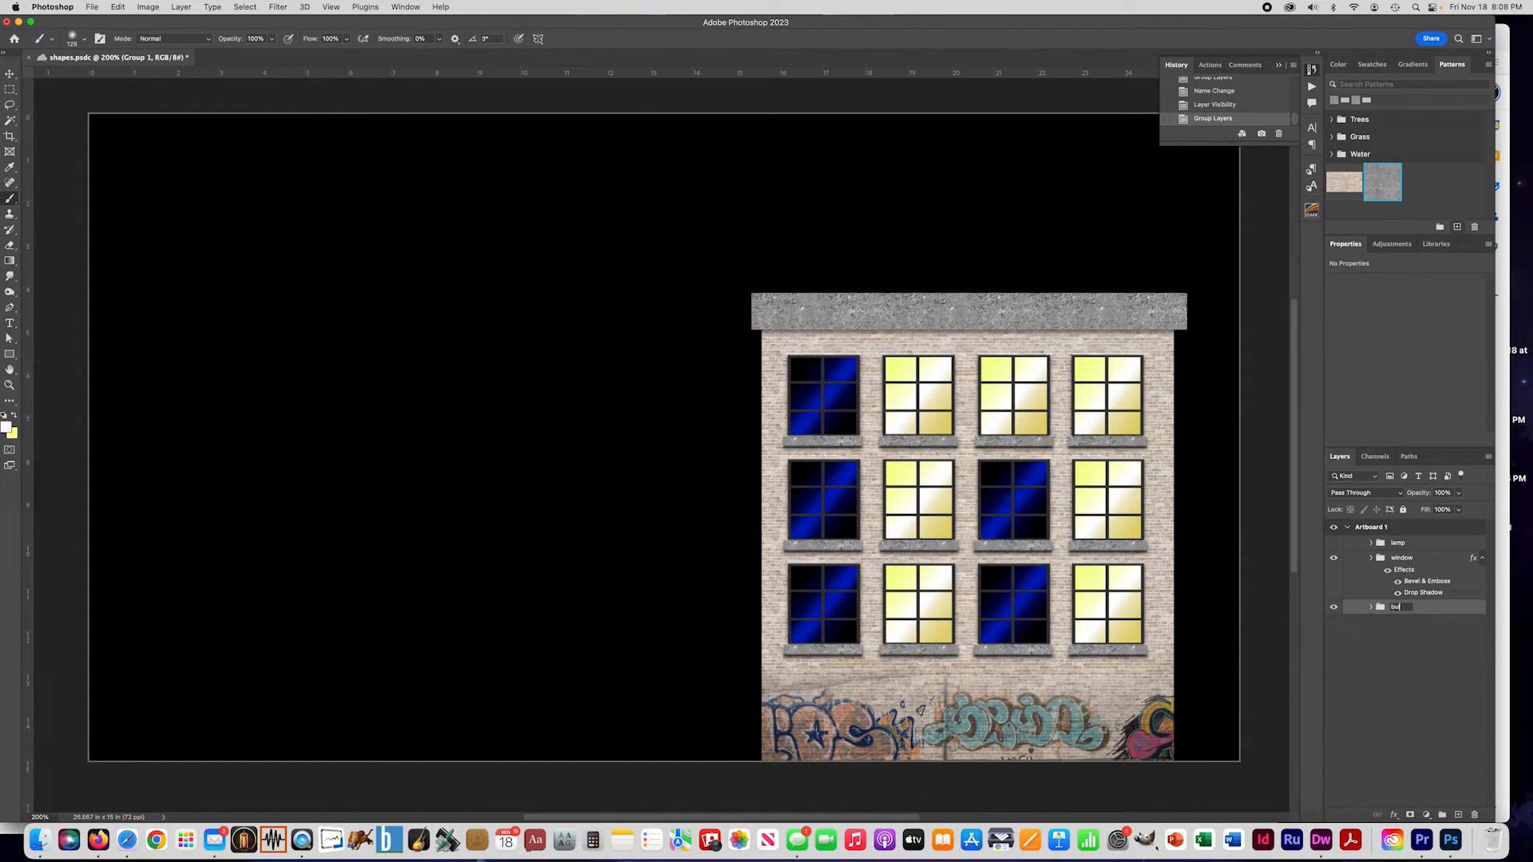
text(lding 1)
key(Return)
Step: Move the window group into the "building 1" group and toggle that group's visibility off and on to check its contents
drag(1400, 558, 1405, 605)
click(1333, 558)
click(1333, 558)
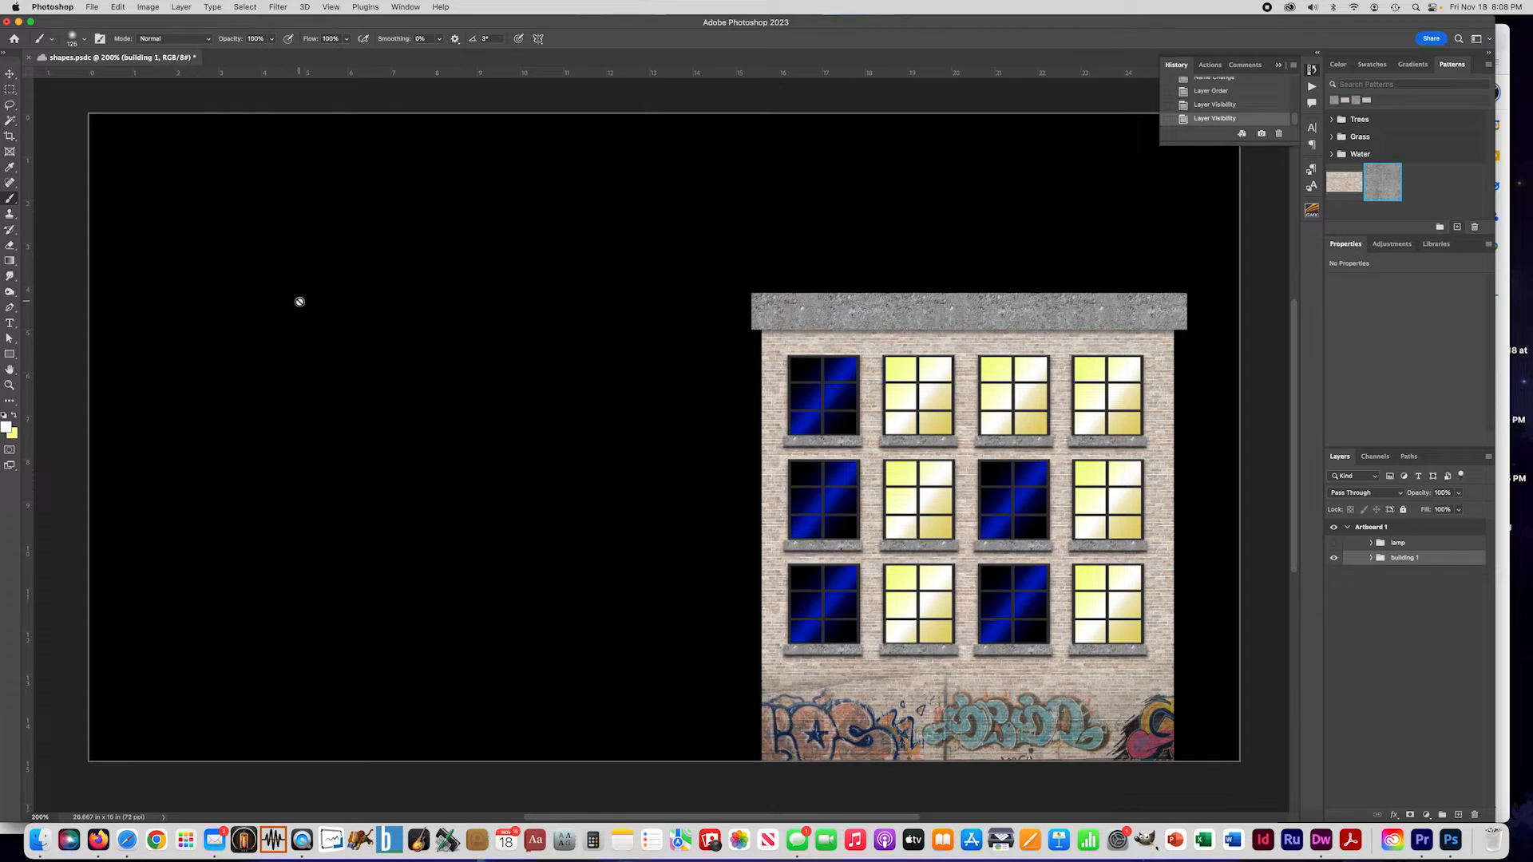
scroll(922, 633, right, 1)
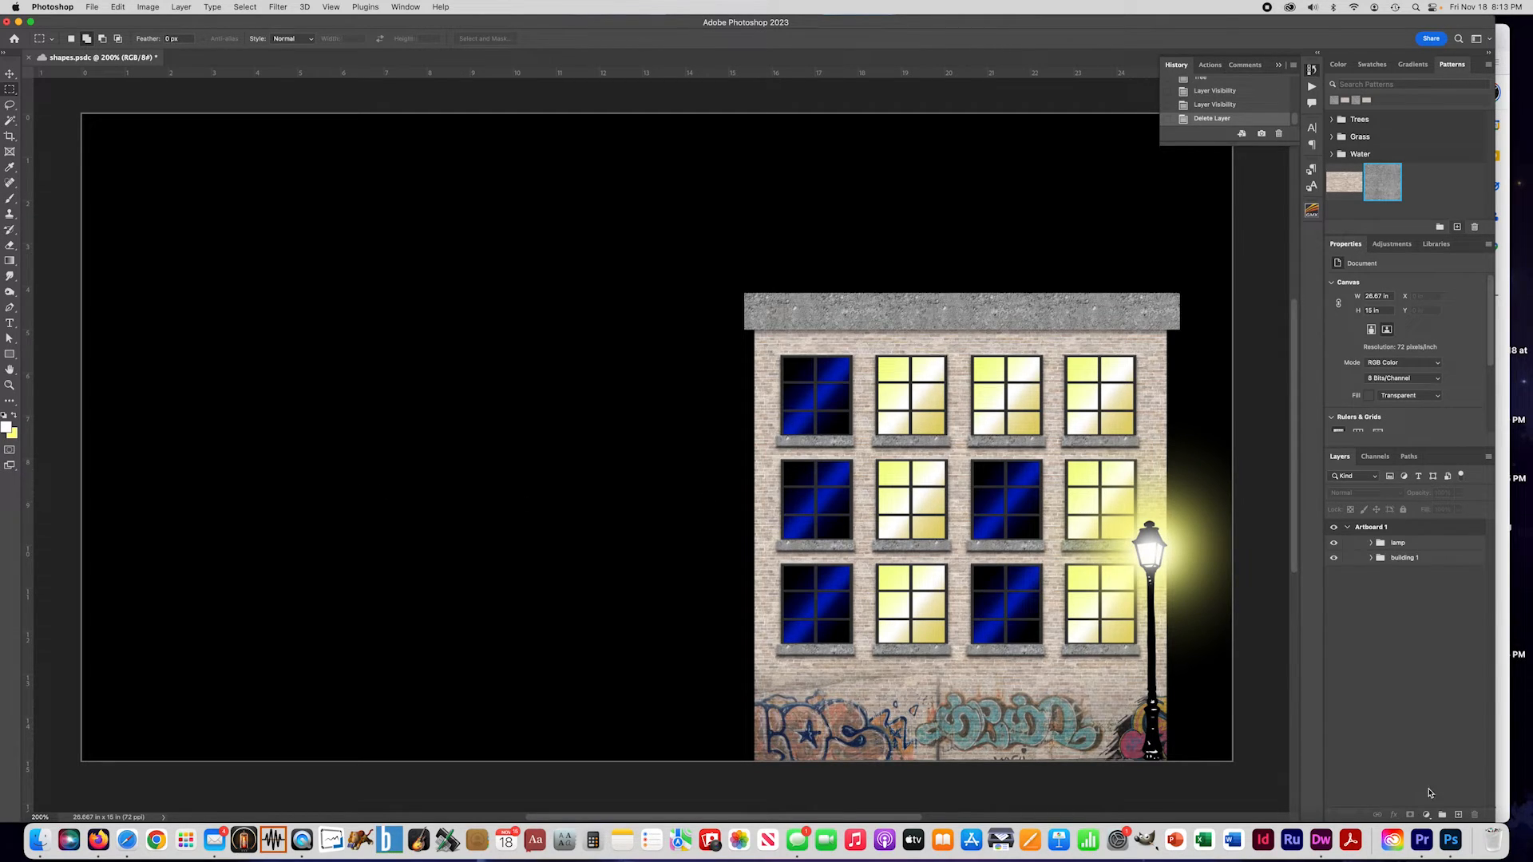
Step: Add a layer named "tree" at the top of the artboard and hide the "lamp" and "building 1" groups
click(1457, 814)
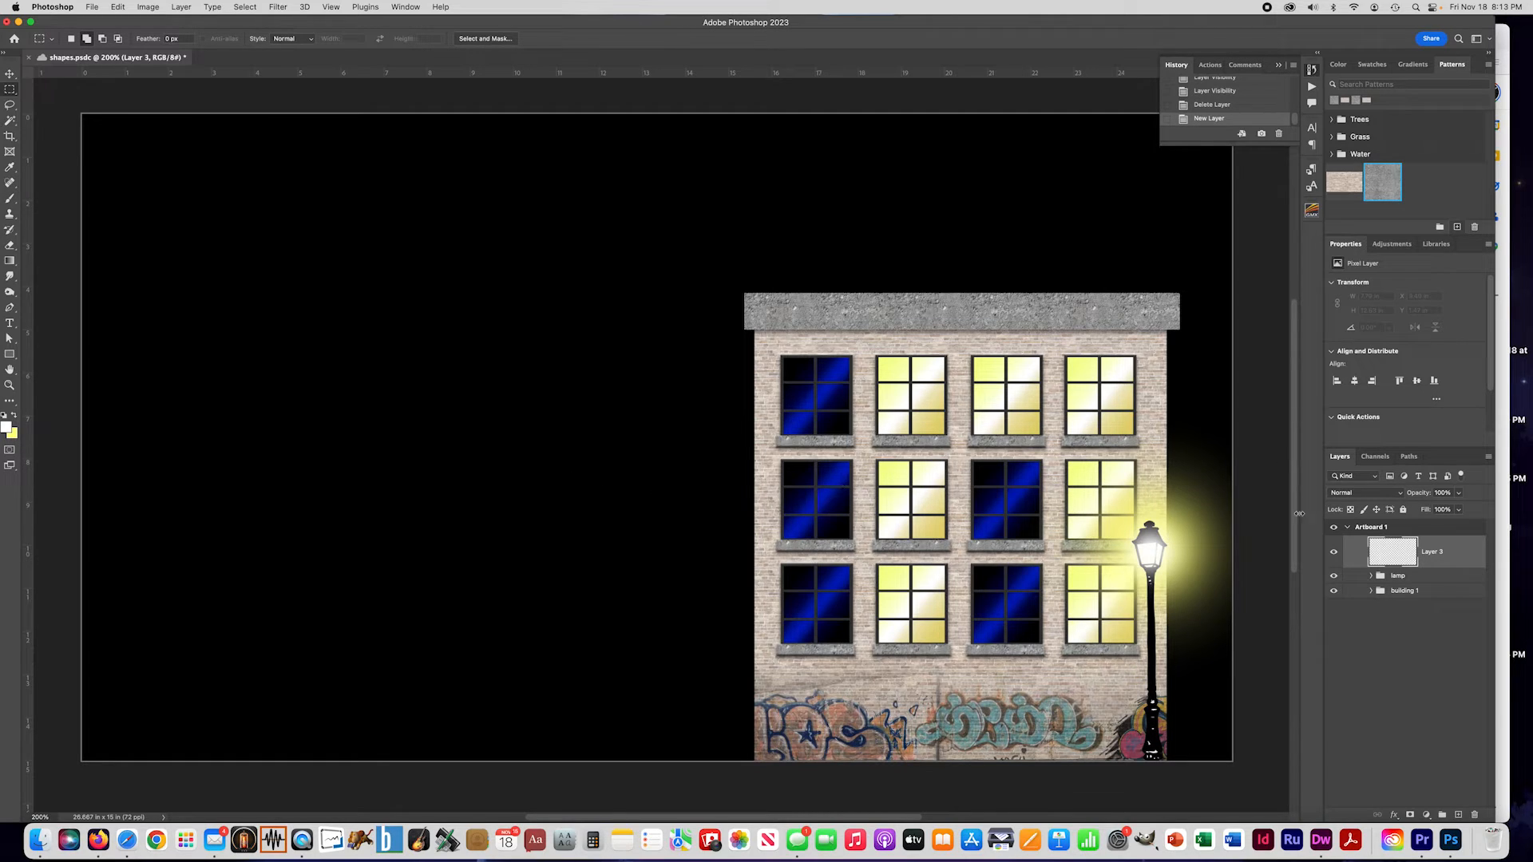
double_click(1433, 552)
key(BackSpace)
text(tree)
key(Return)
click(1333, 576)
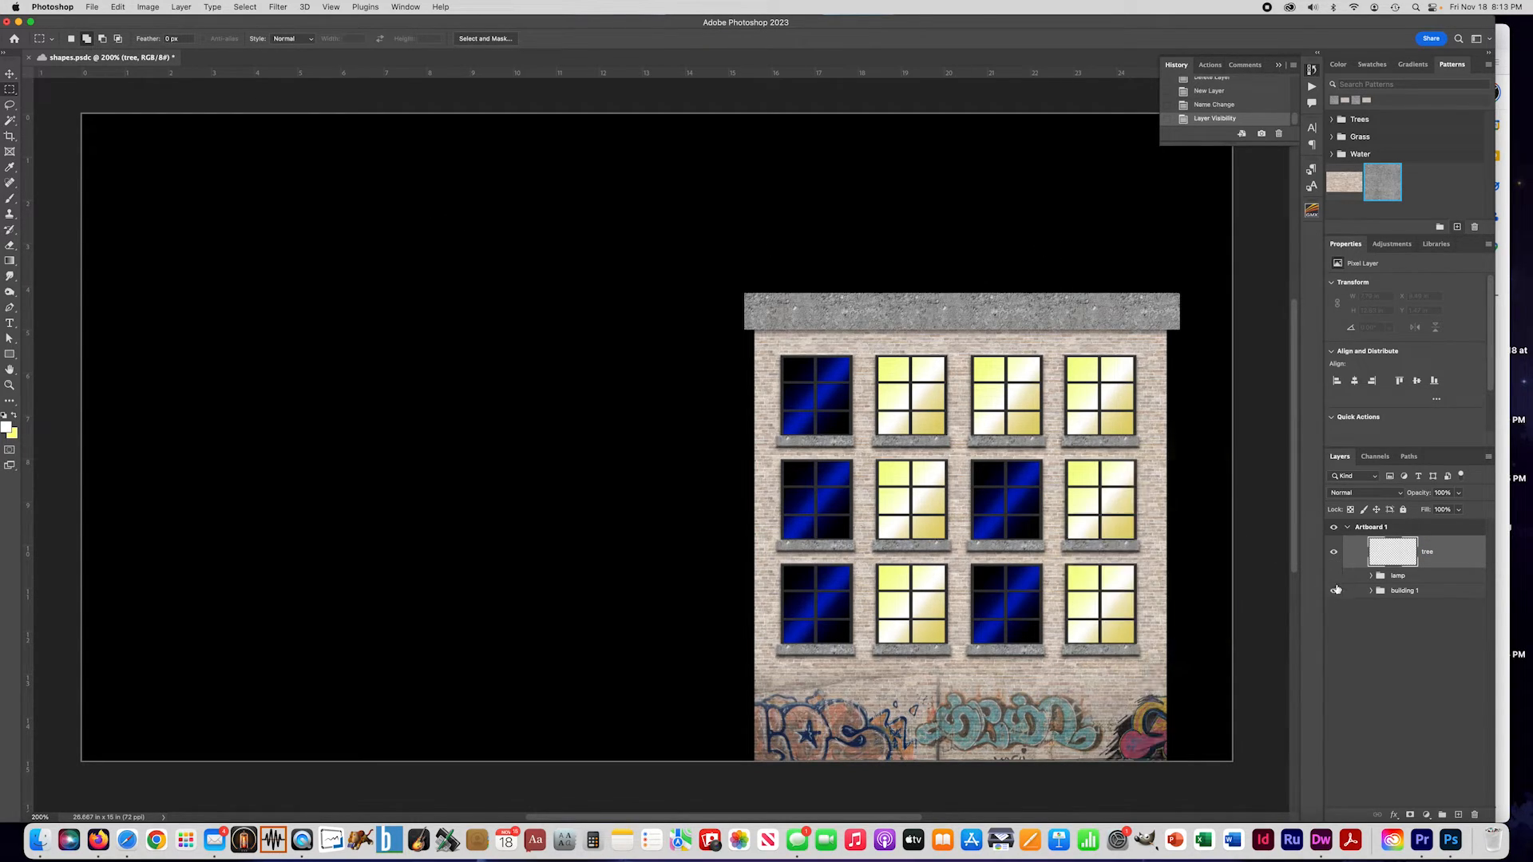
click(1333, 590)
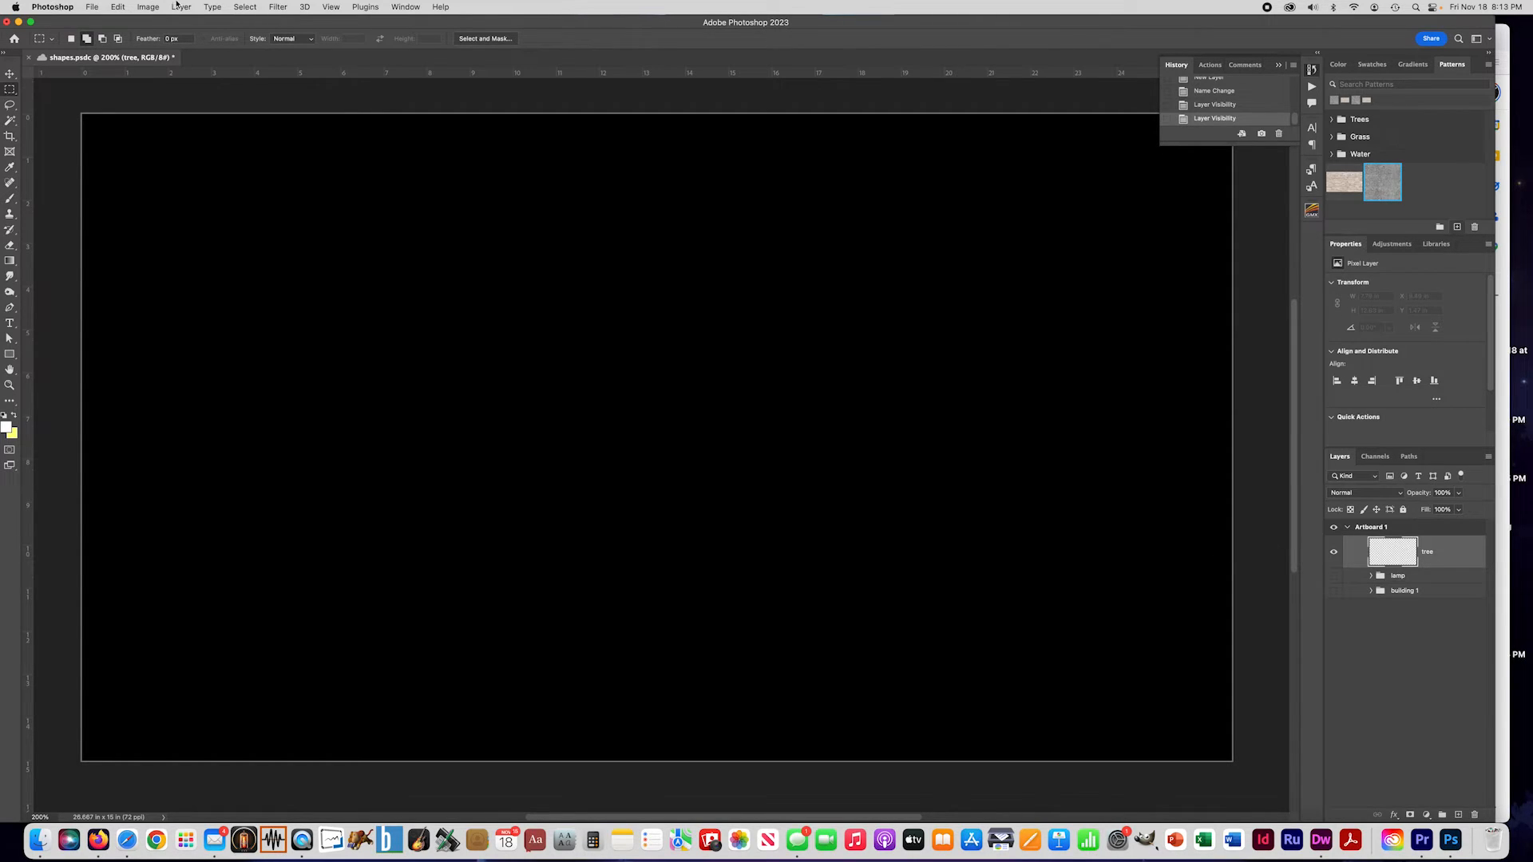
Step: Render a tree on the tree layer with the Tree filter, using Zelkova Serrata with a leaves amount of 61
click(279, 7)
mouse_move(295, 217)
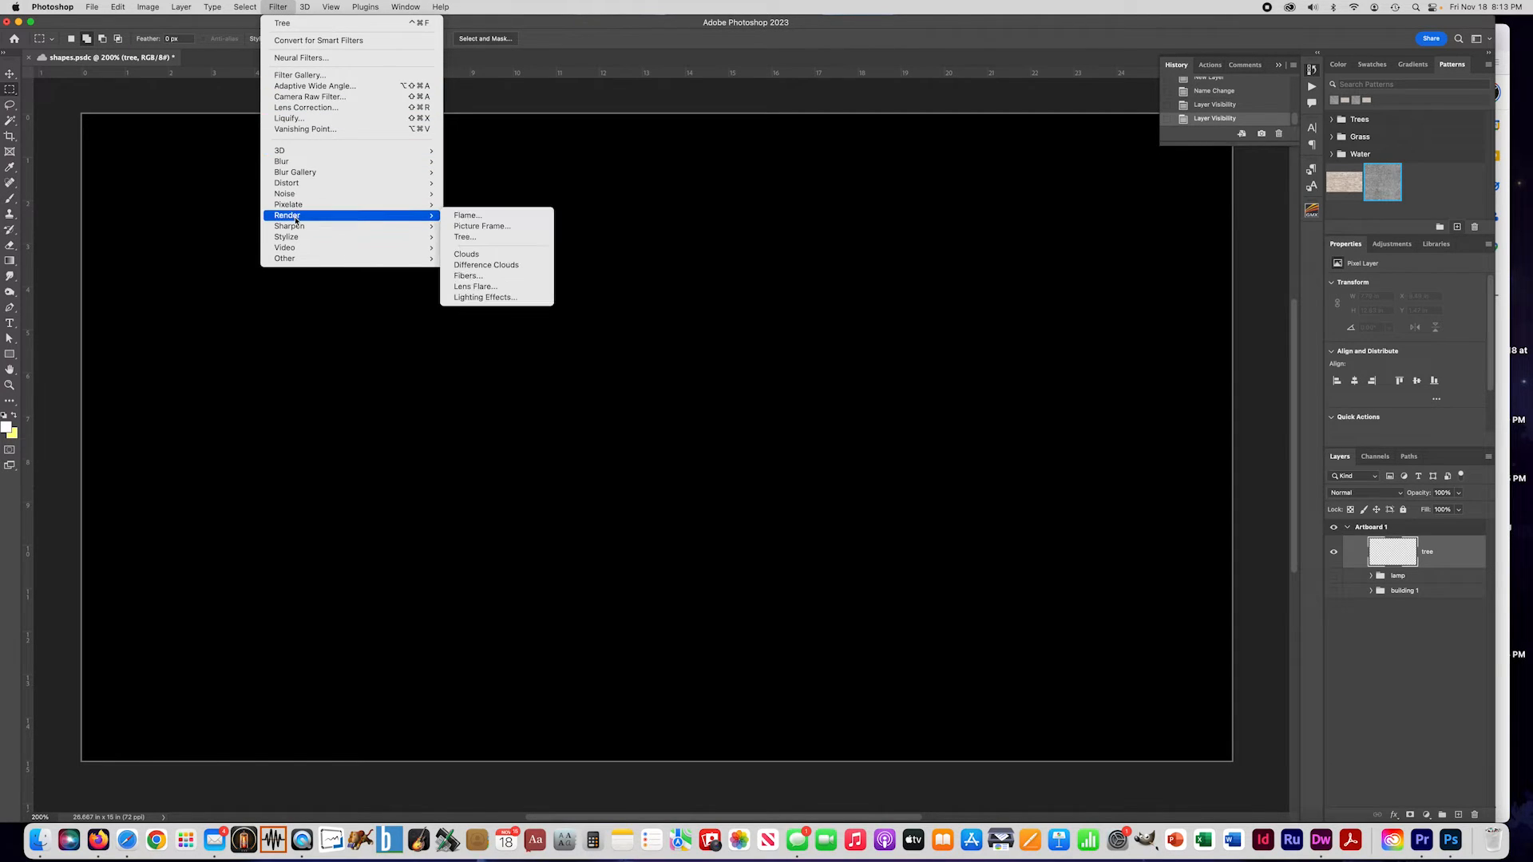
click(467, 237)
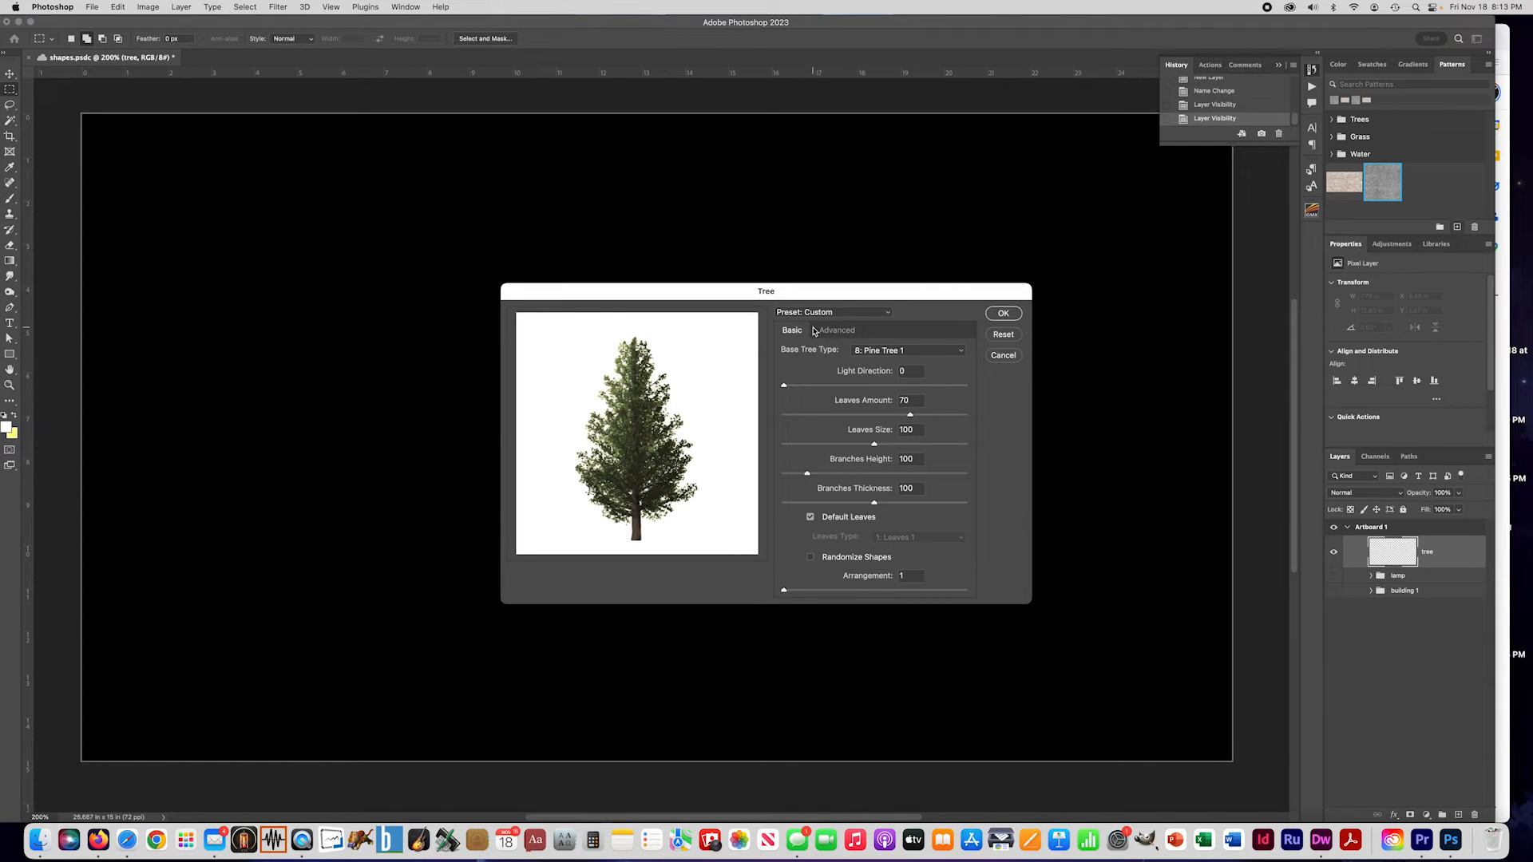
click(876, 353)
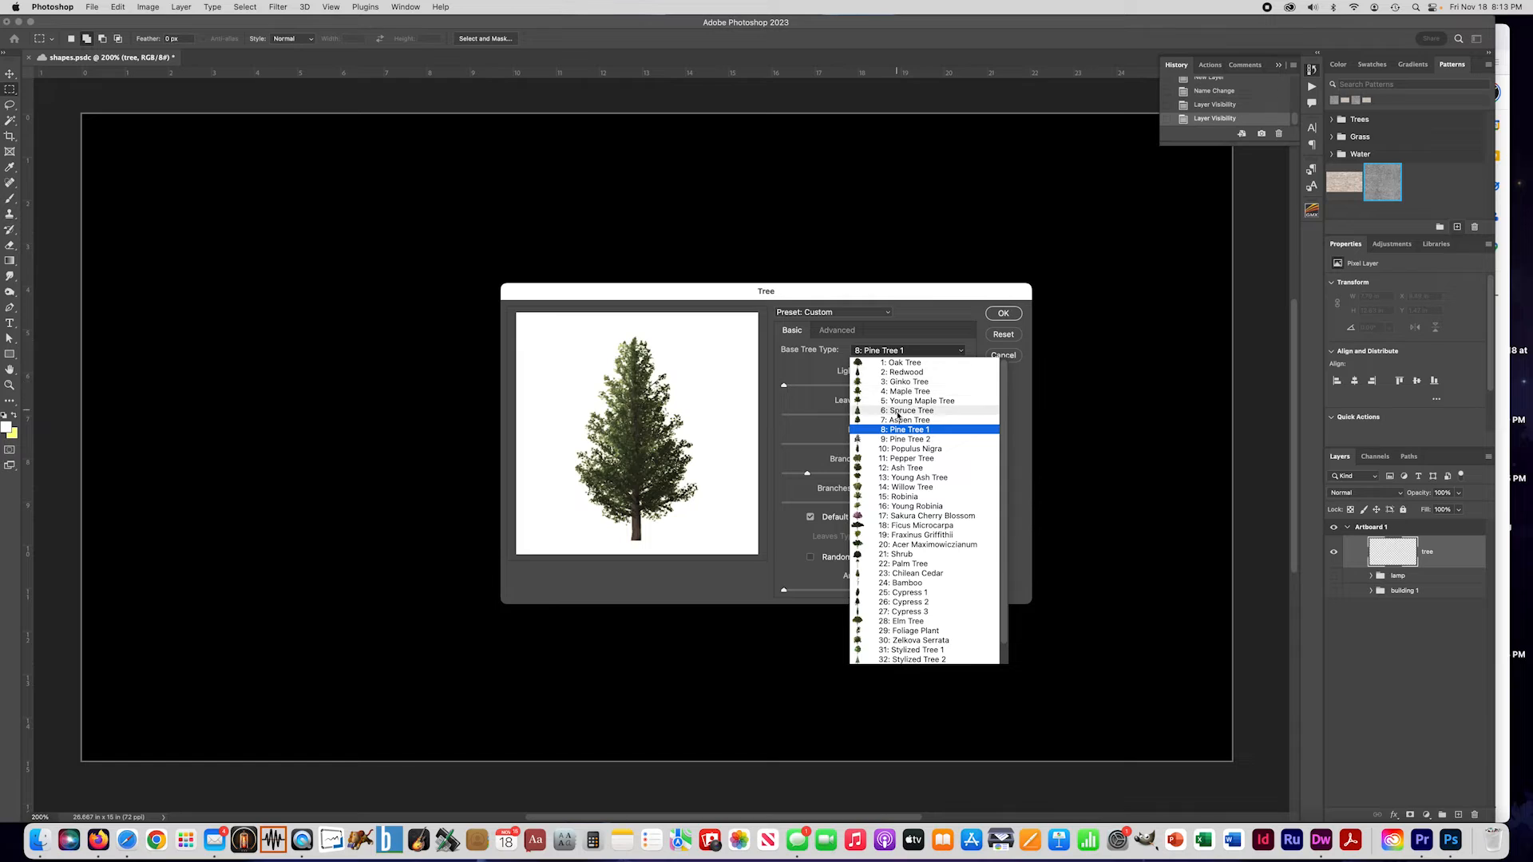
click(904, 517)
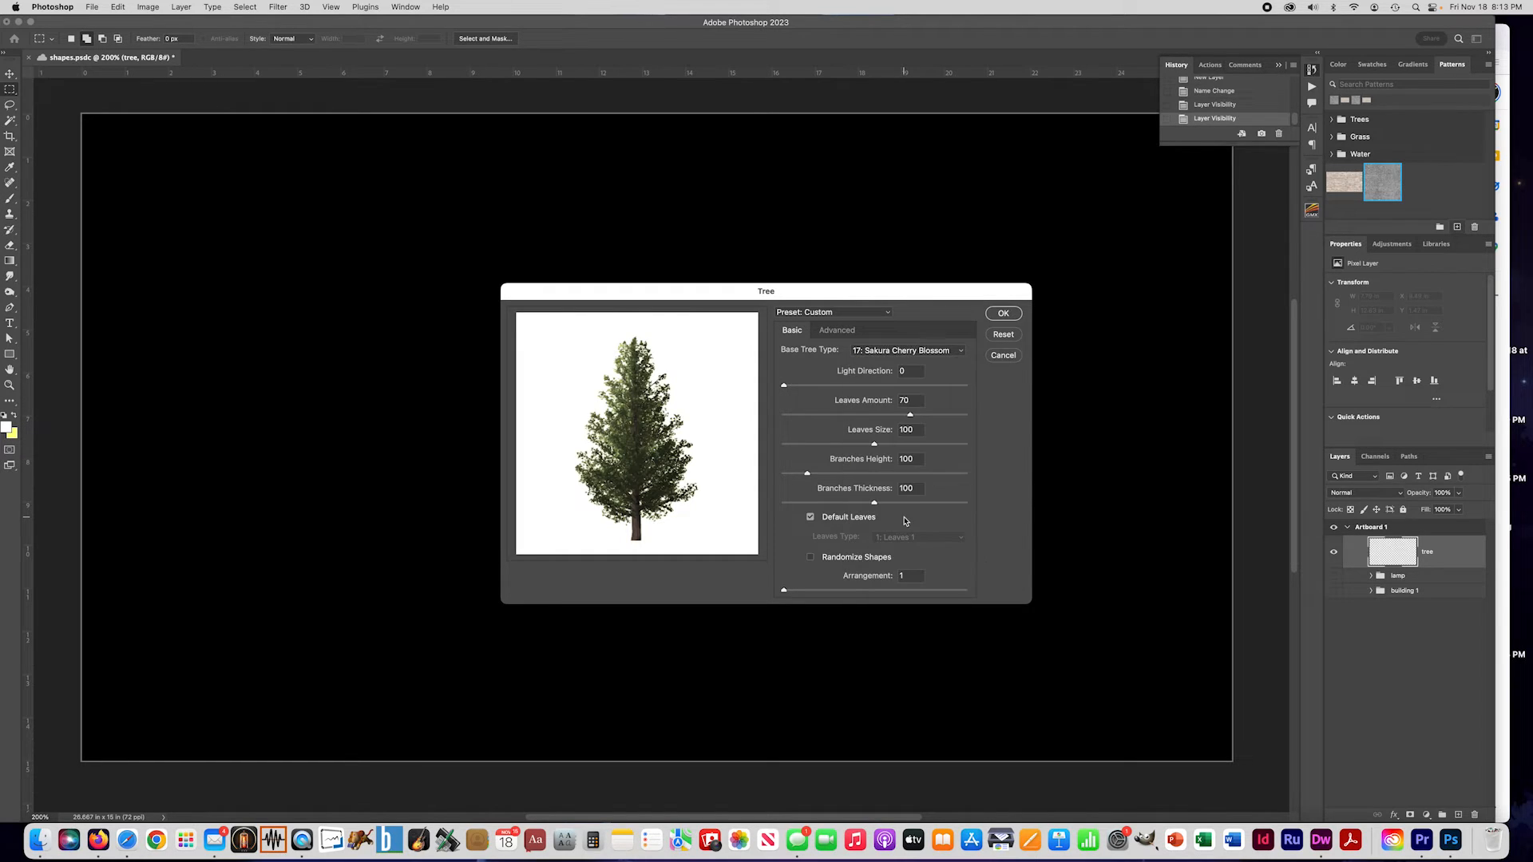
click(870, 350)
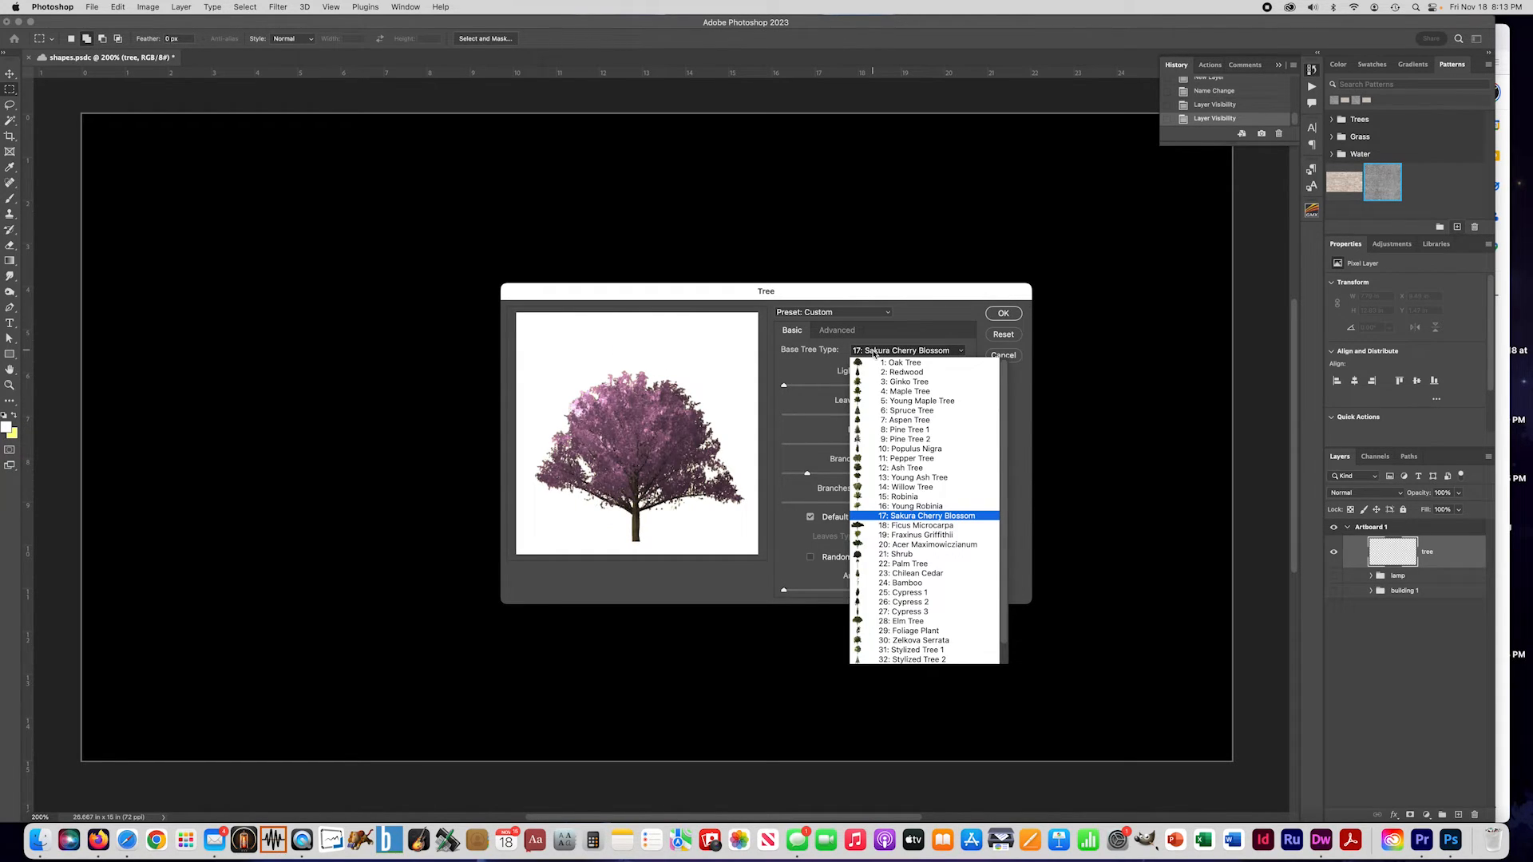
click(898, 641)
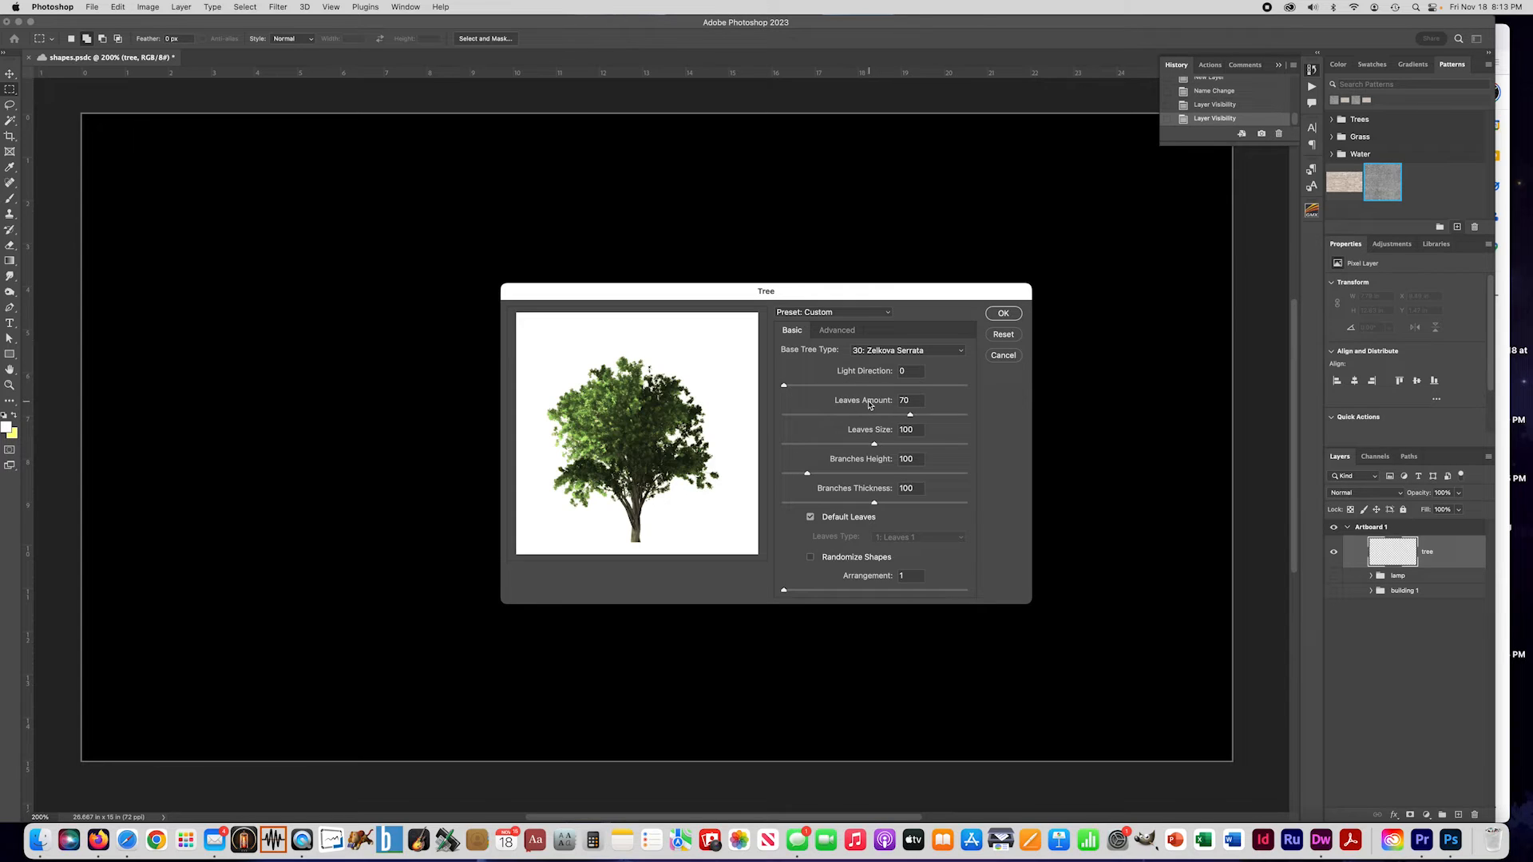
mouse_move(909, 416)
mouse_down()
mouse_move(875, 418)
mouse_move(893, 416)
mouse_up()
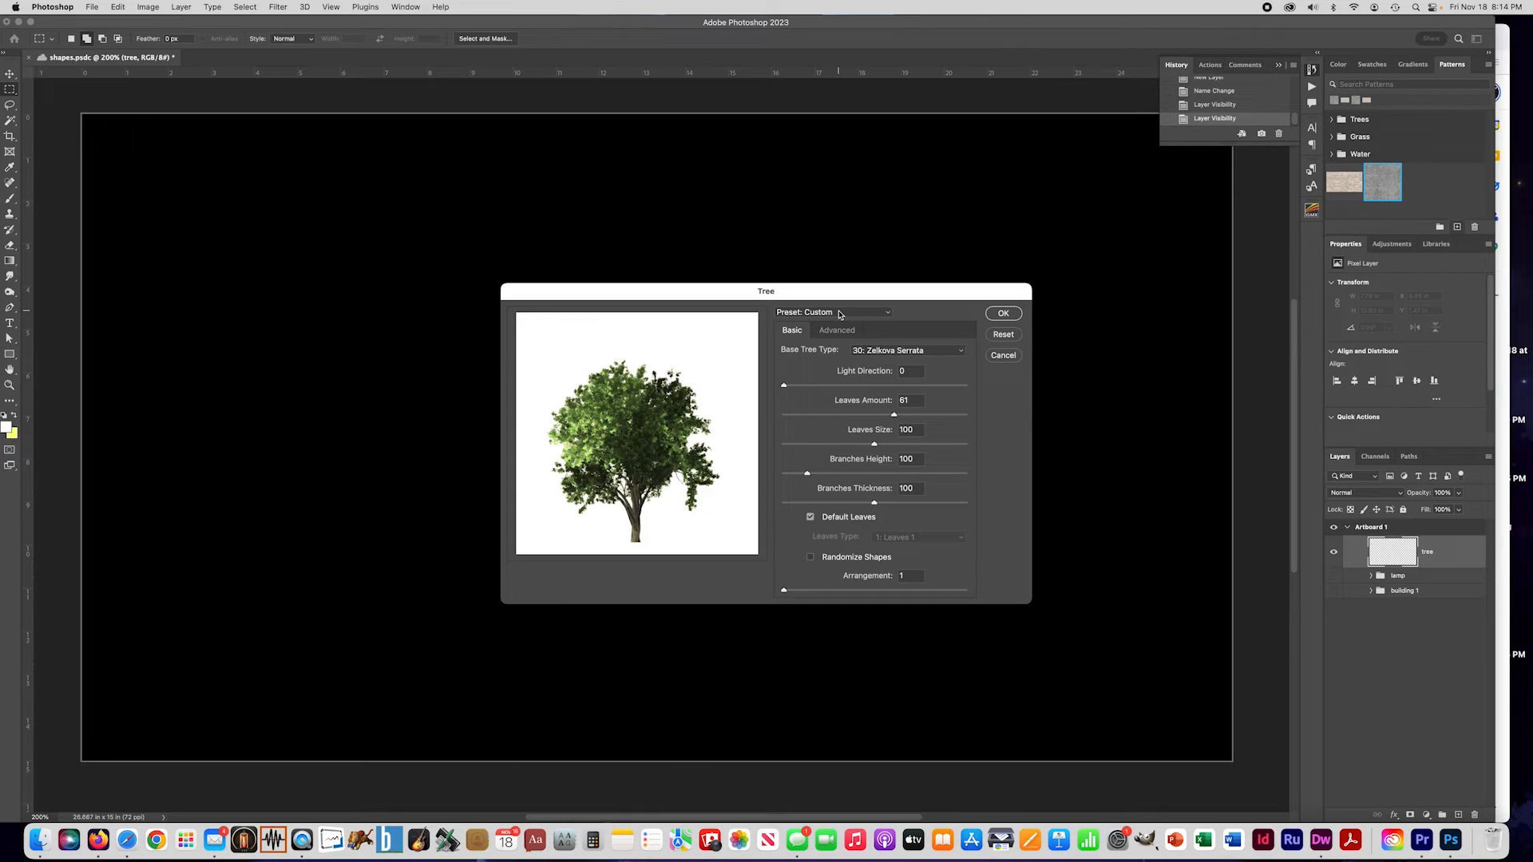
click(1001, 313)
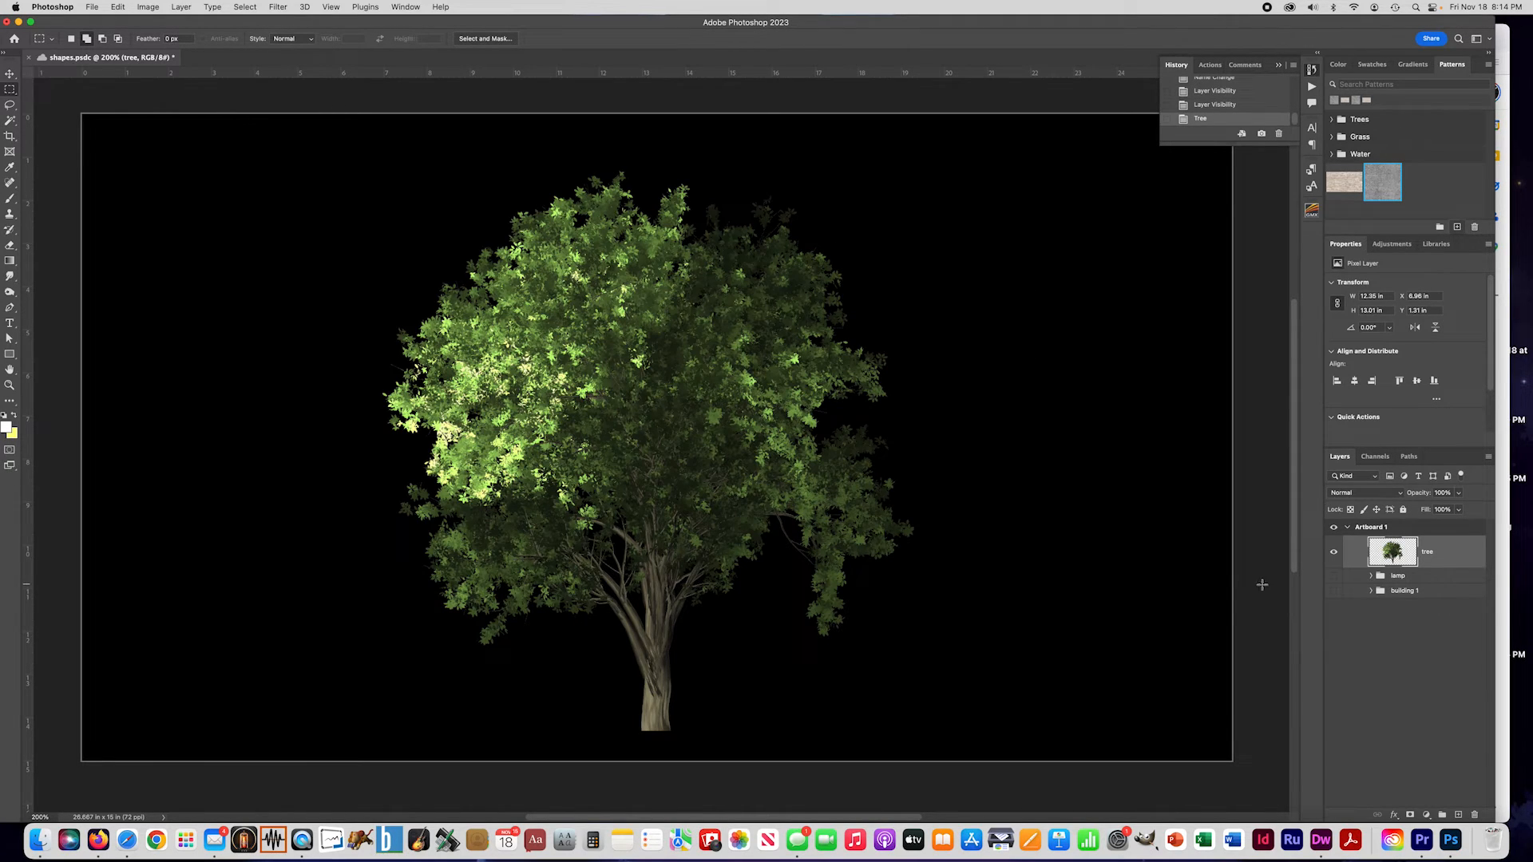
Step: Show the lamp and building groups again, scale the tree to about 57%, and place it at the building's left edge on the artboard's bottom
click(1333, 576)
click(1333, 591)
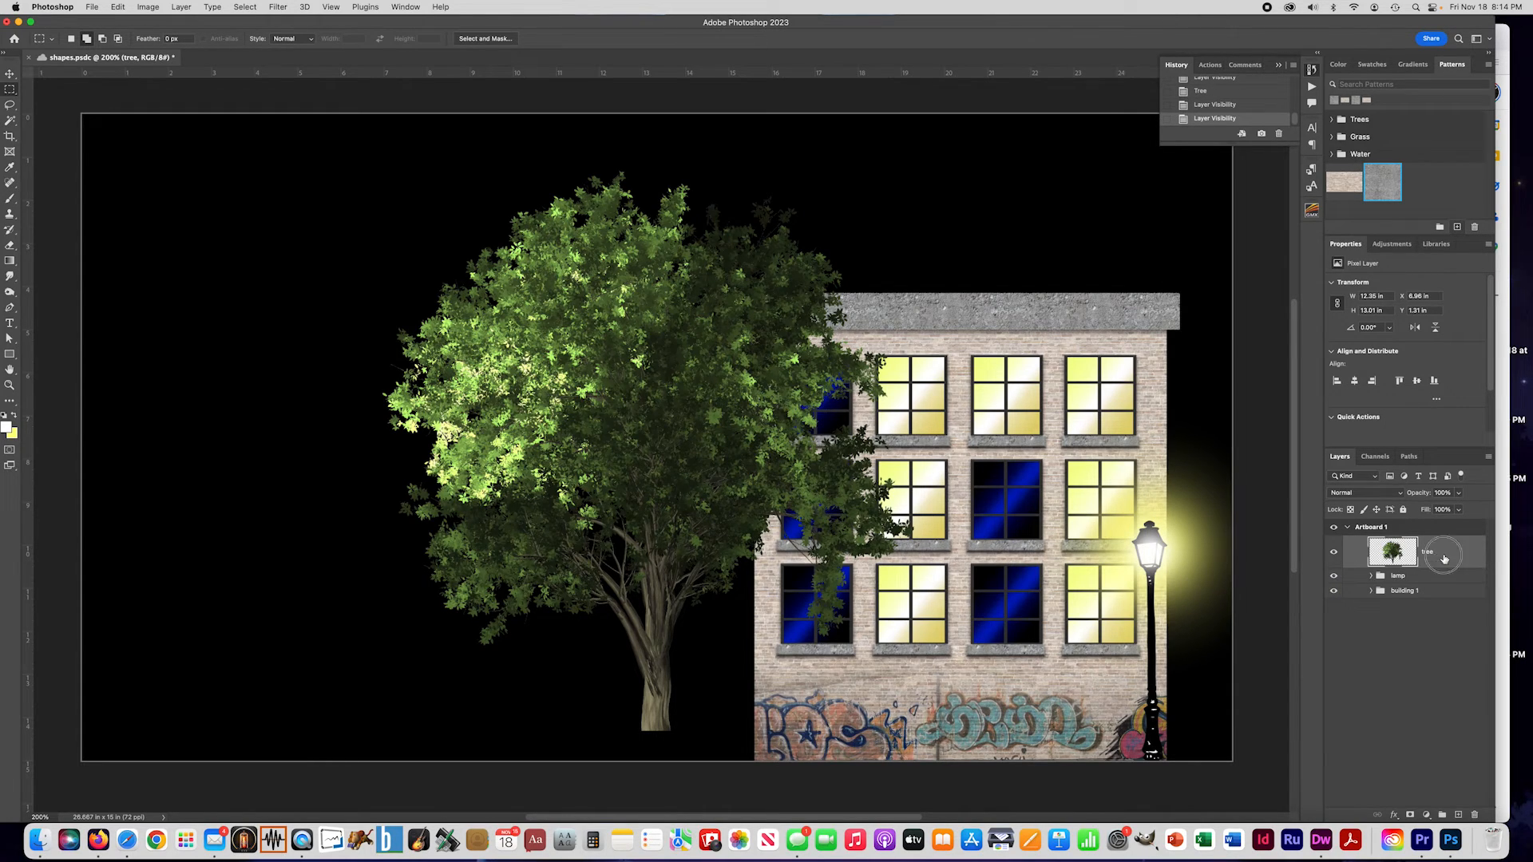
key(super+t)
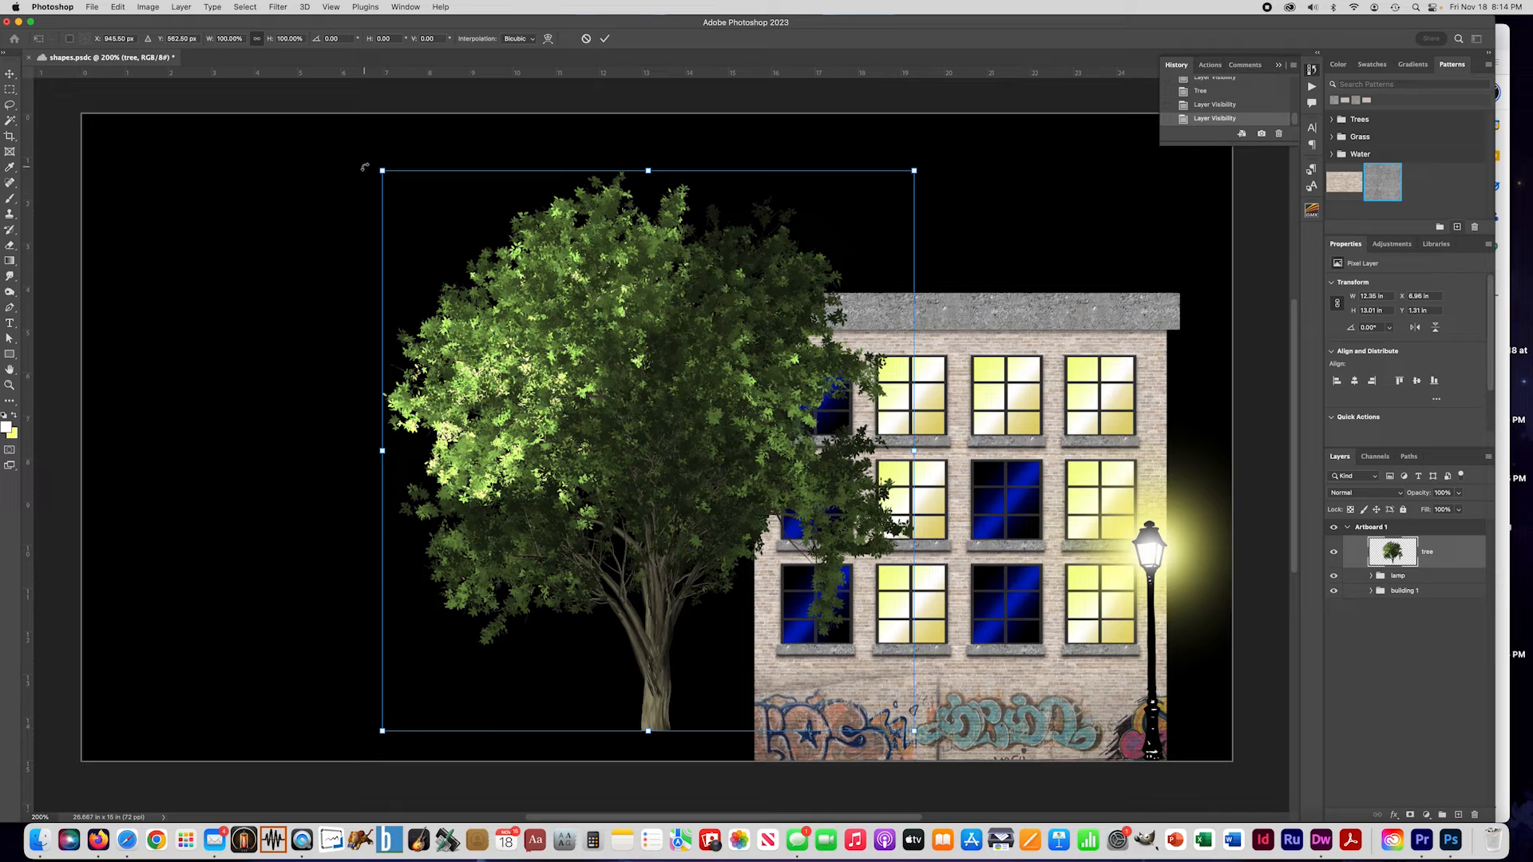
drag(382, 170, 541, 469)
drag(739, 511, 714, 541)
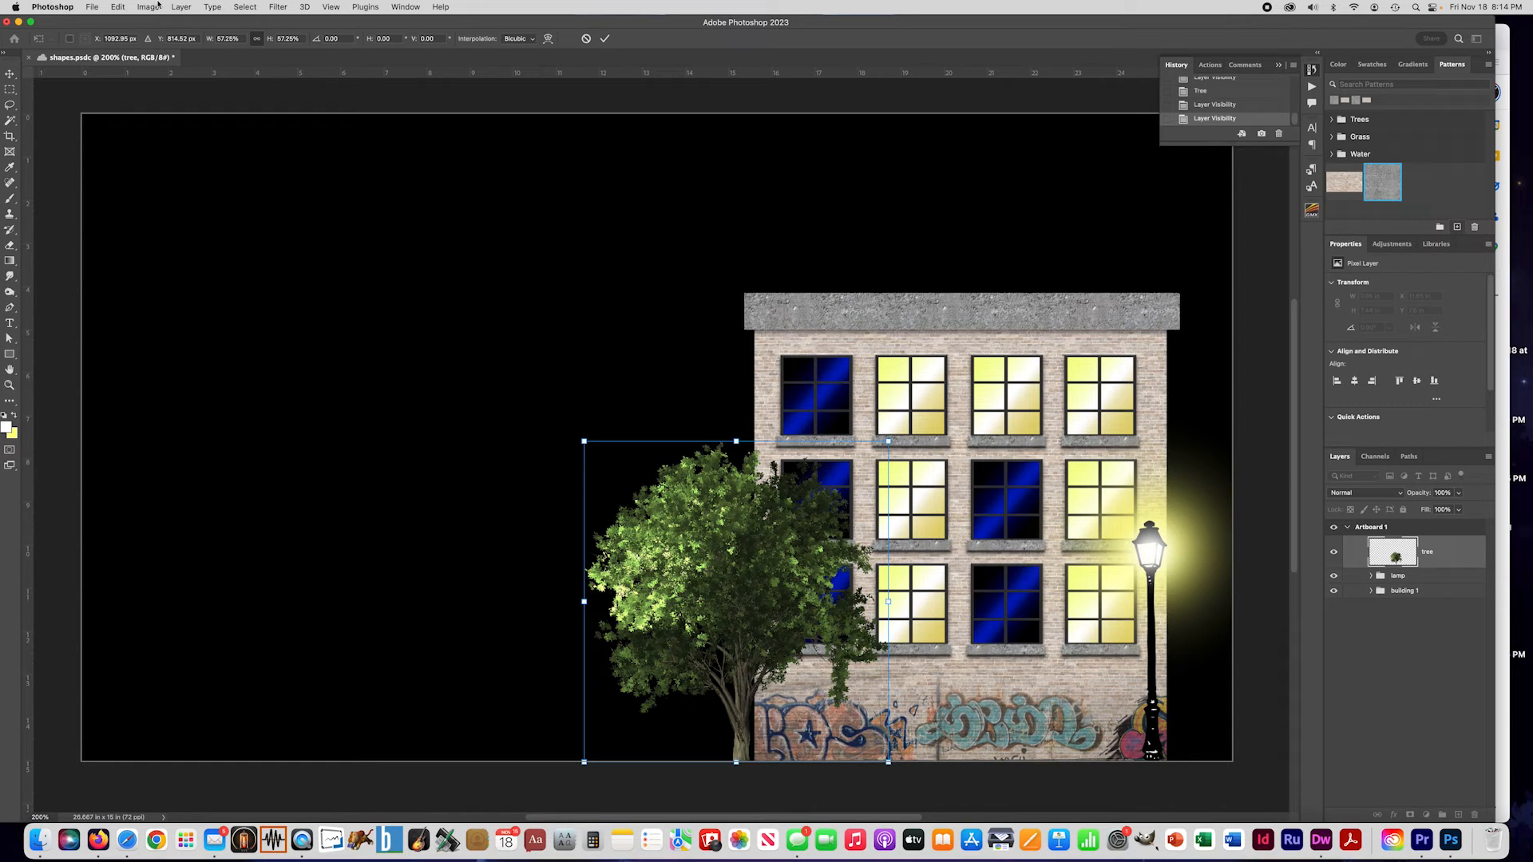
Step: Flip the tree horizontally and apply the transform
click(120, 6)
mouse_move(130, 271)
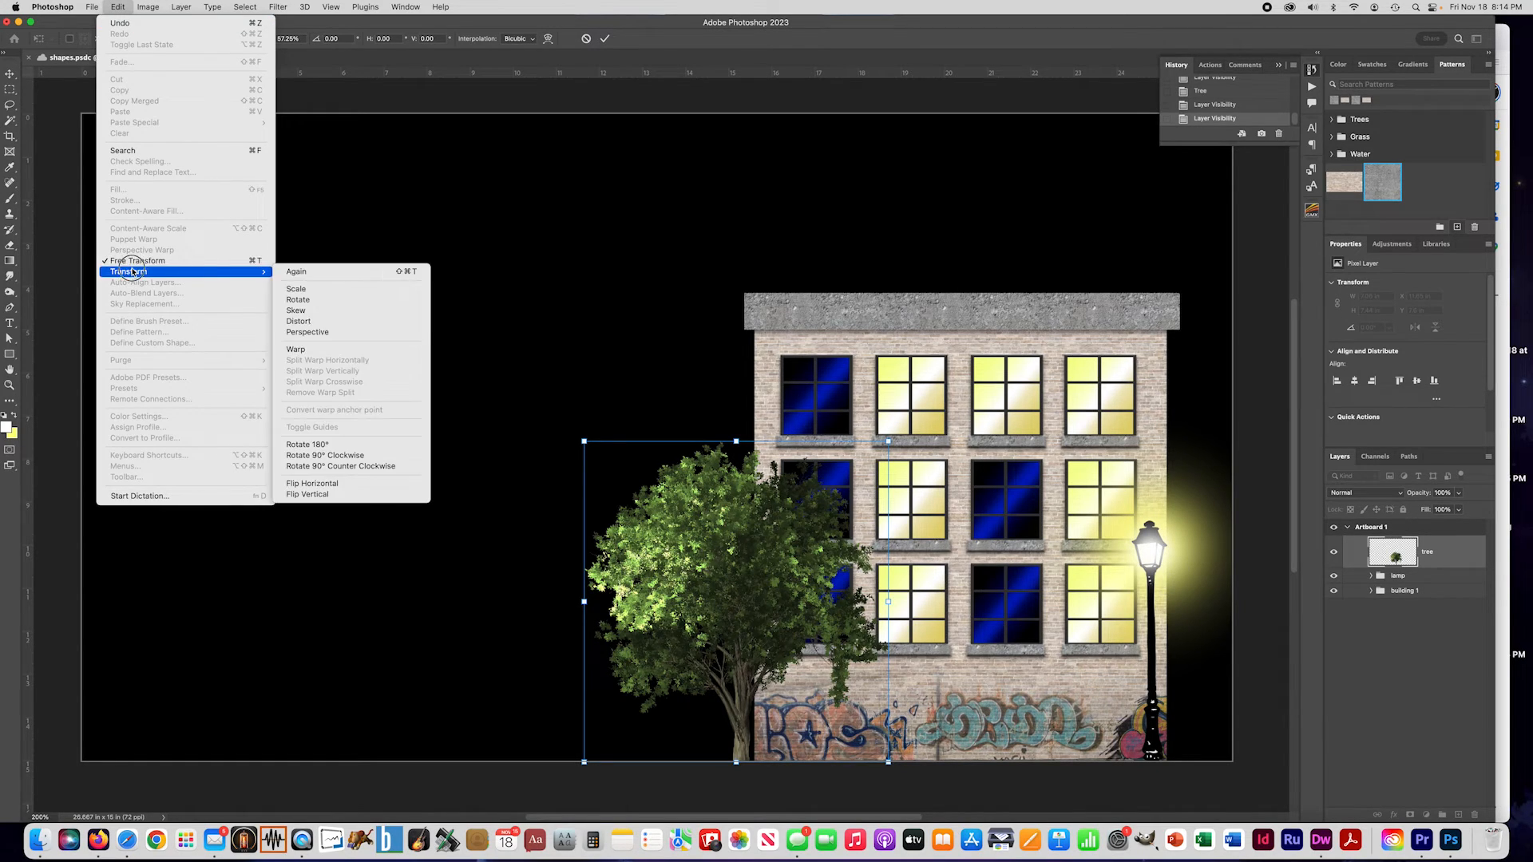
click(344, 482)
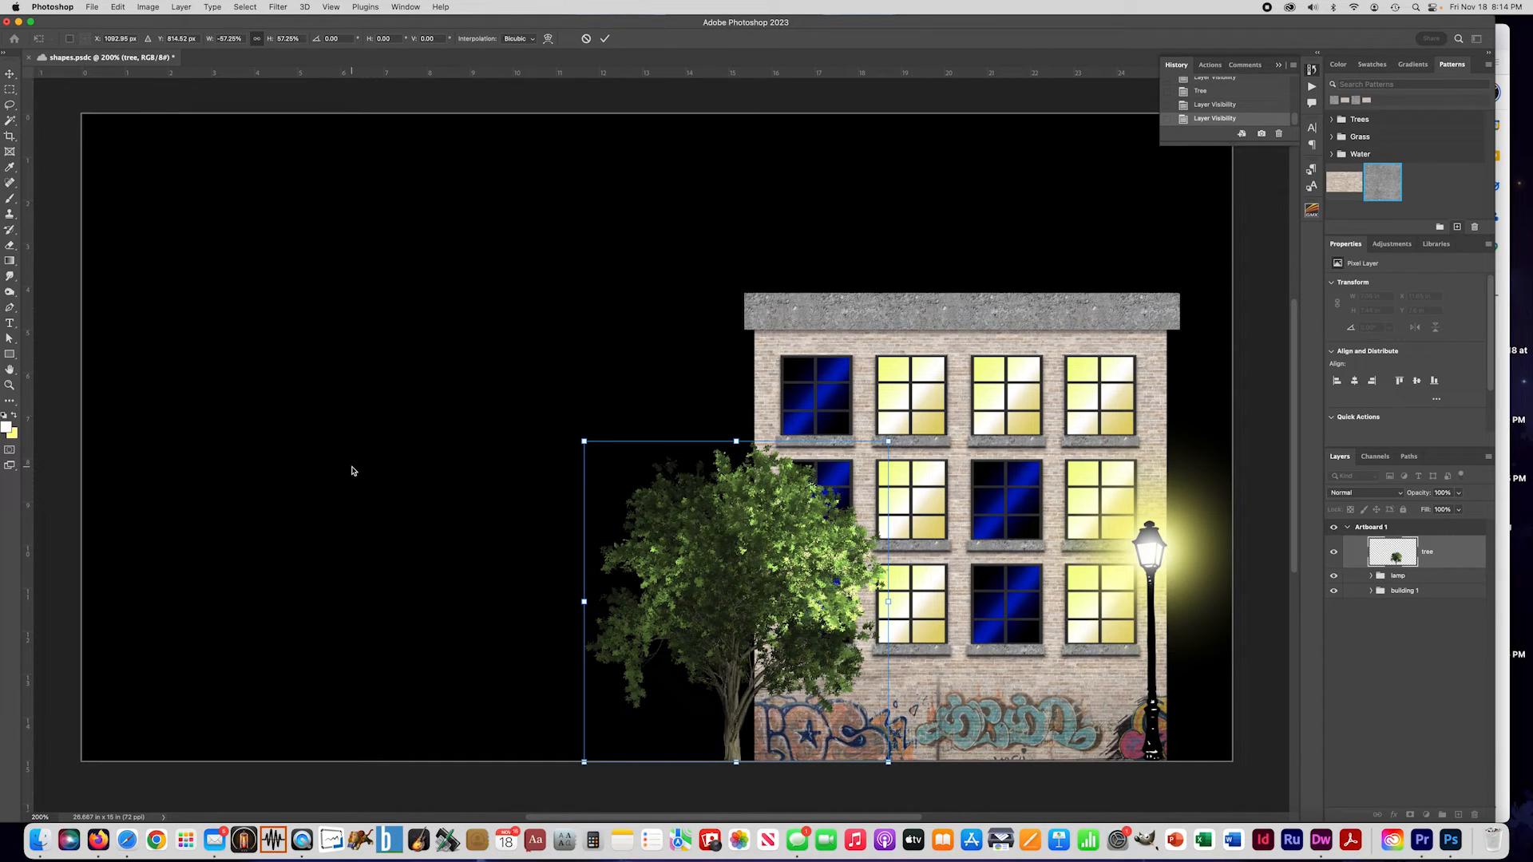
key(Return)
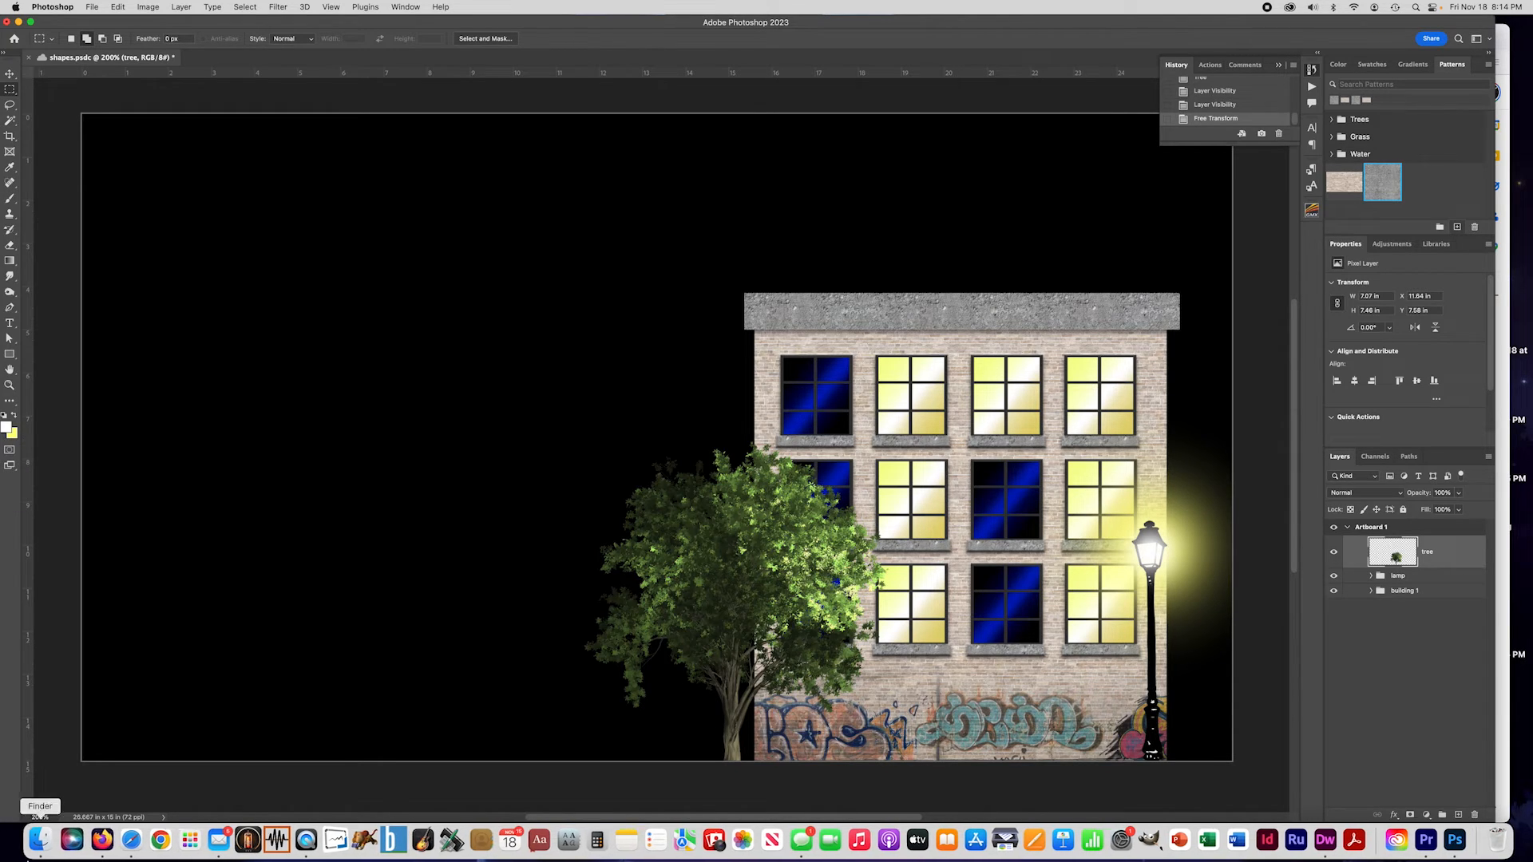
Step: Switch to Firefox and view the Building Shapes title slide as a reference for the scene
click(98, 839)
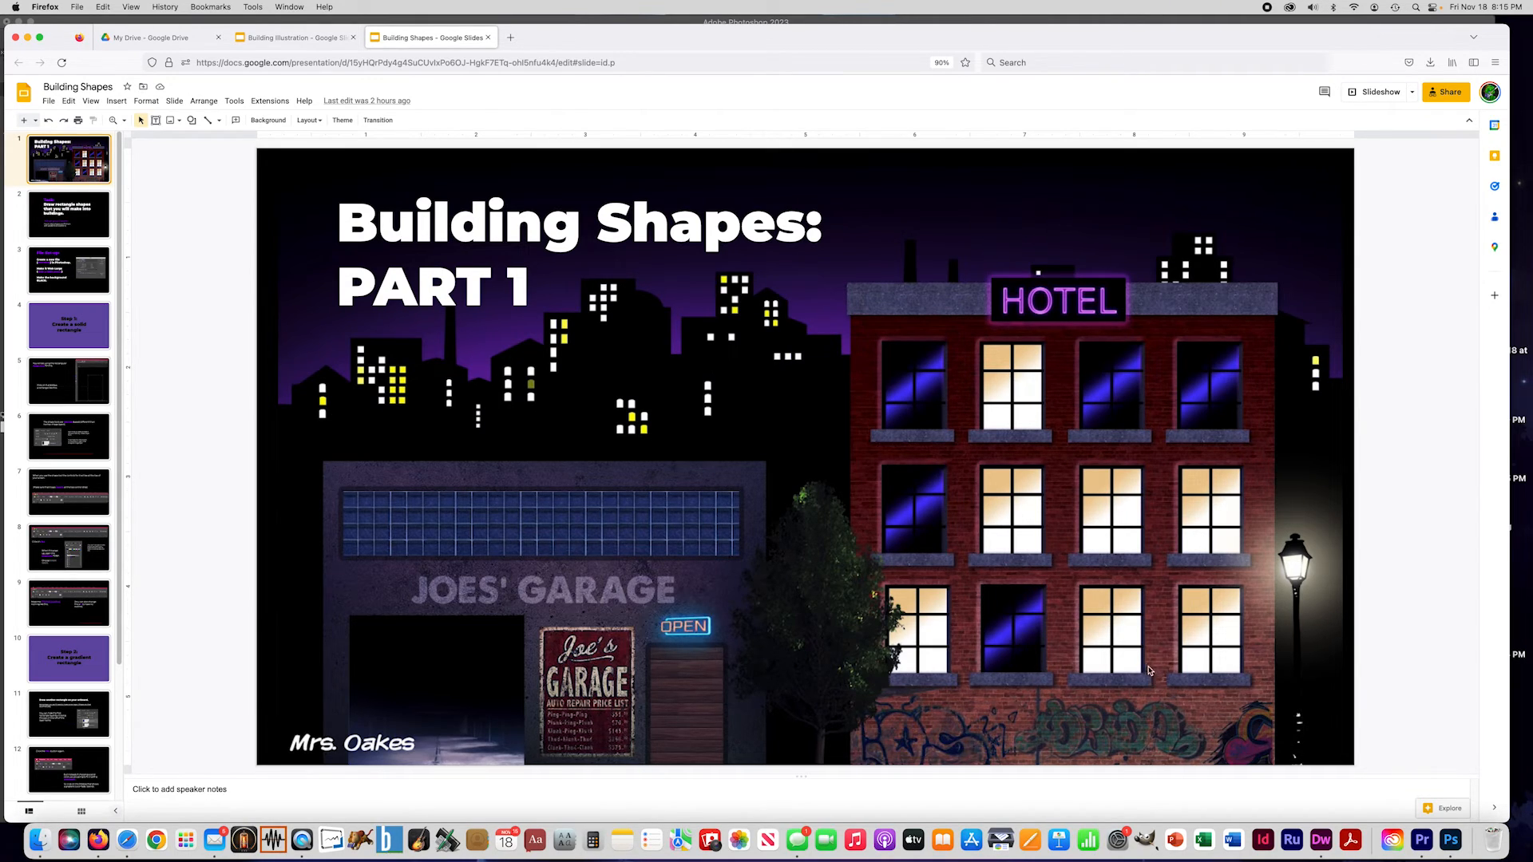
Step: Switch back to Photoshop and add a Levels adjustment layer at the top of Artboard 1 with midtones at 0.34
click(1453, 835)
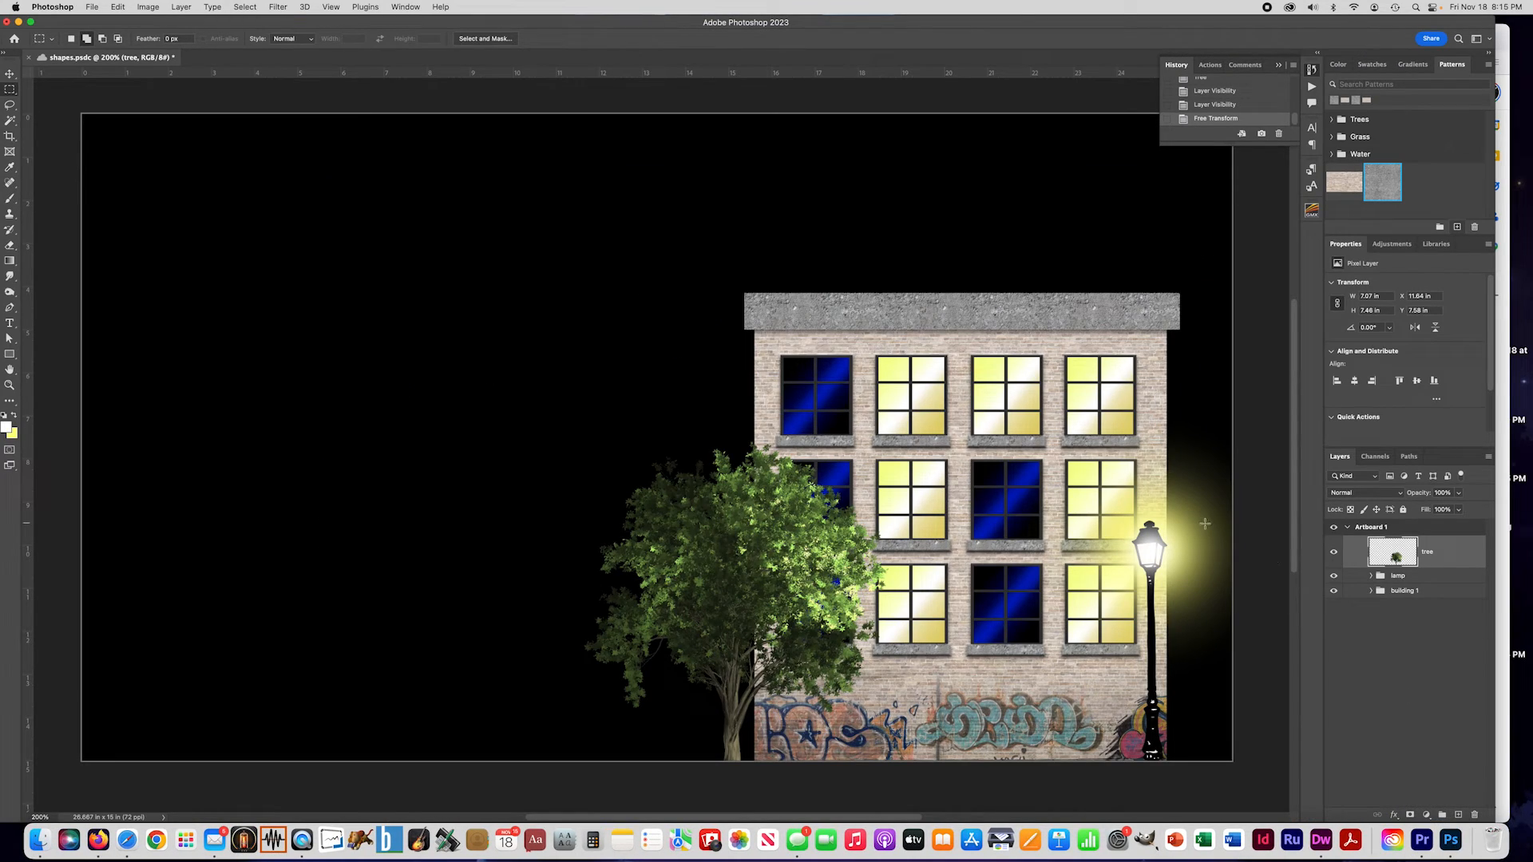
click(1450, 530)
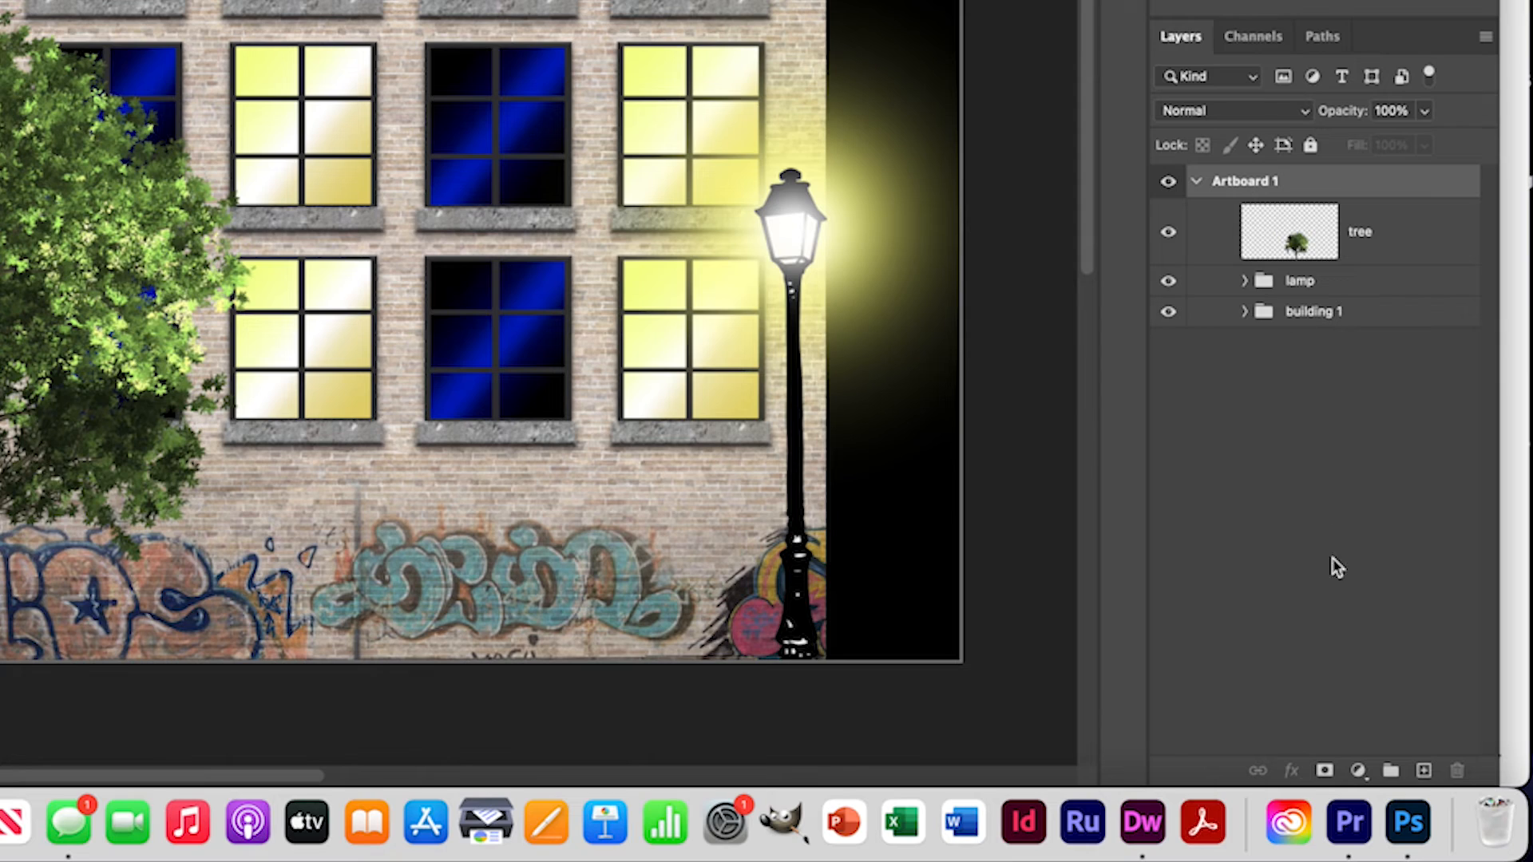
click(1357, 771)
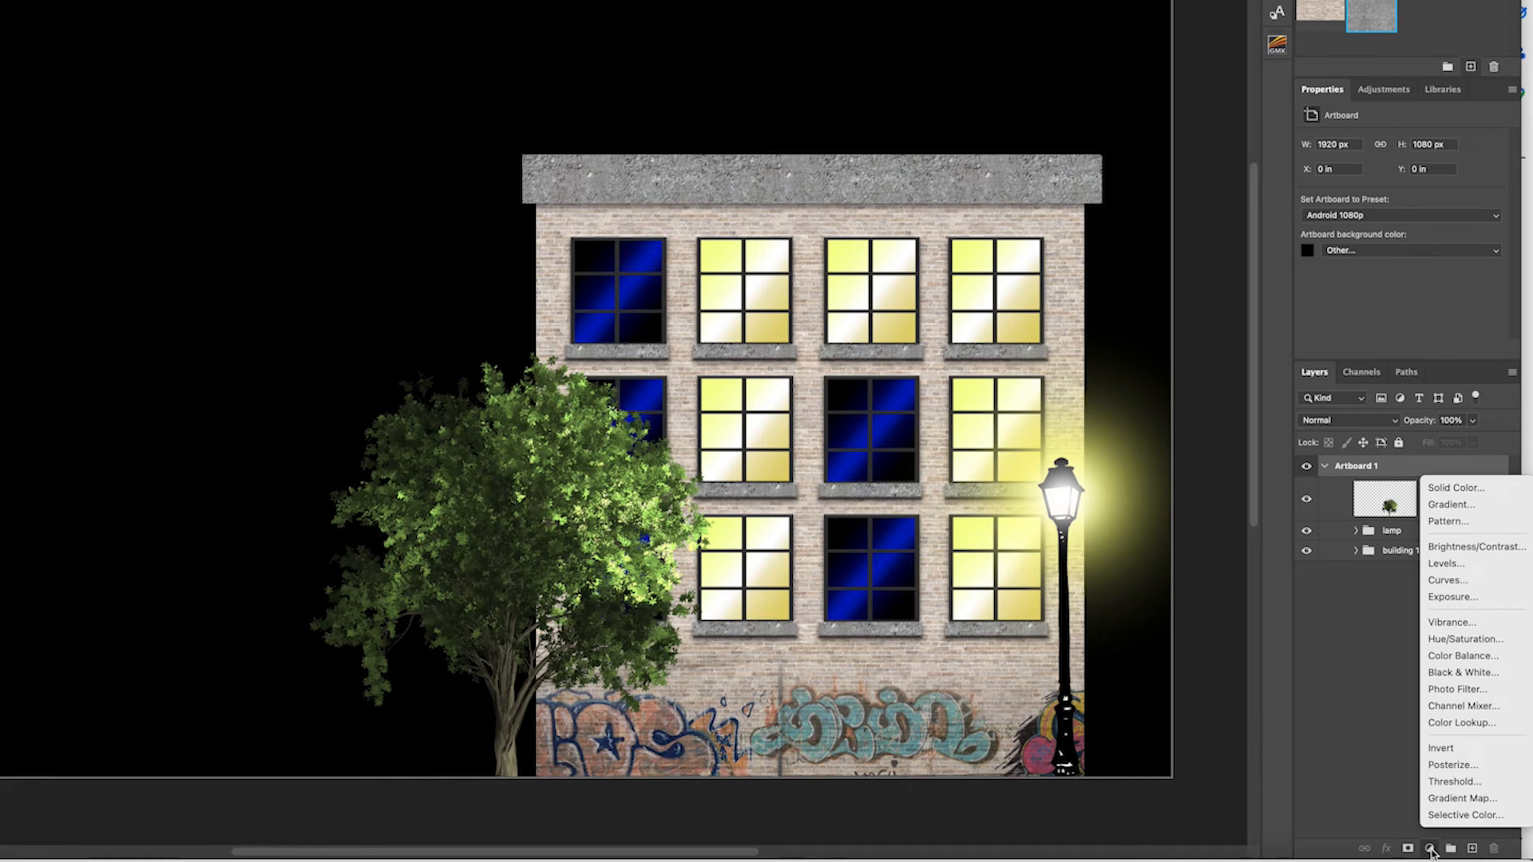
click(1454, 566)
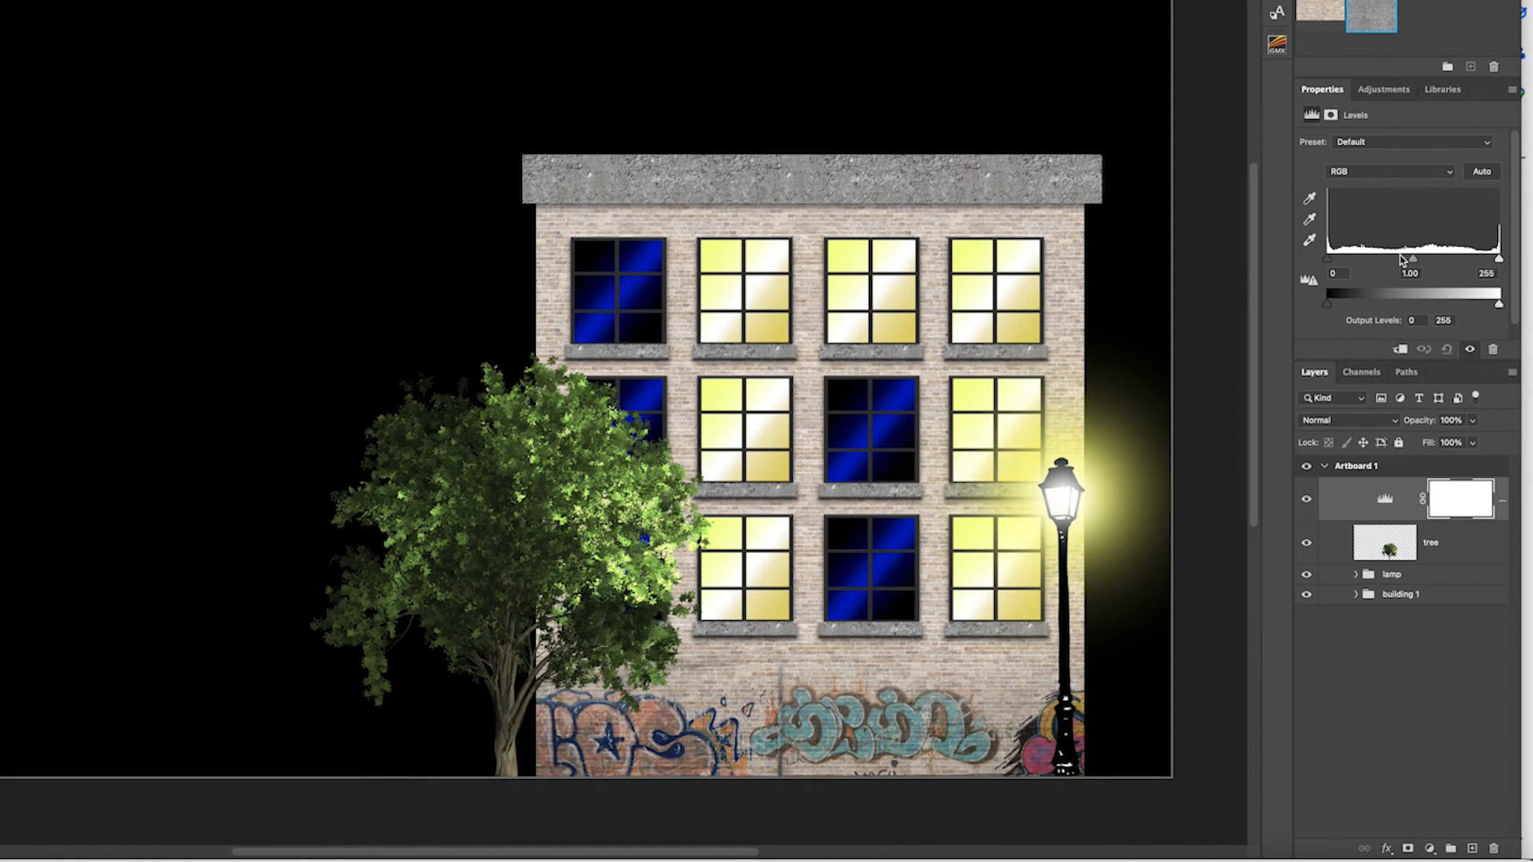
drag(1412, 261, 1465, 267)
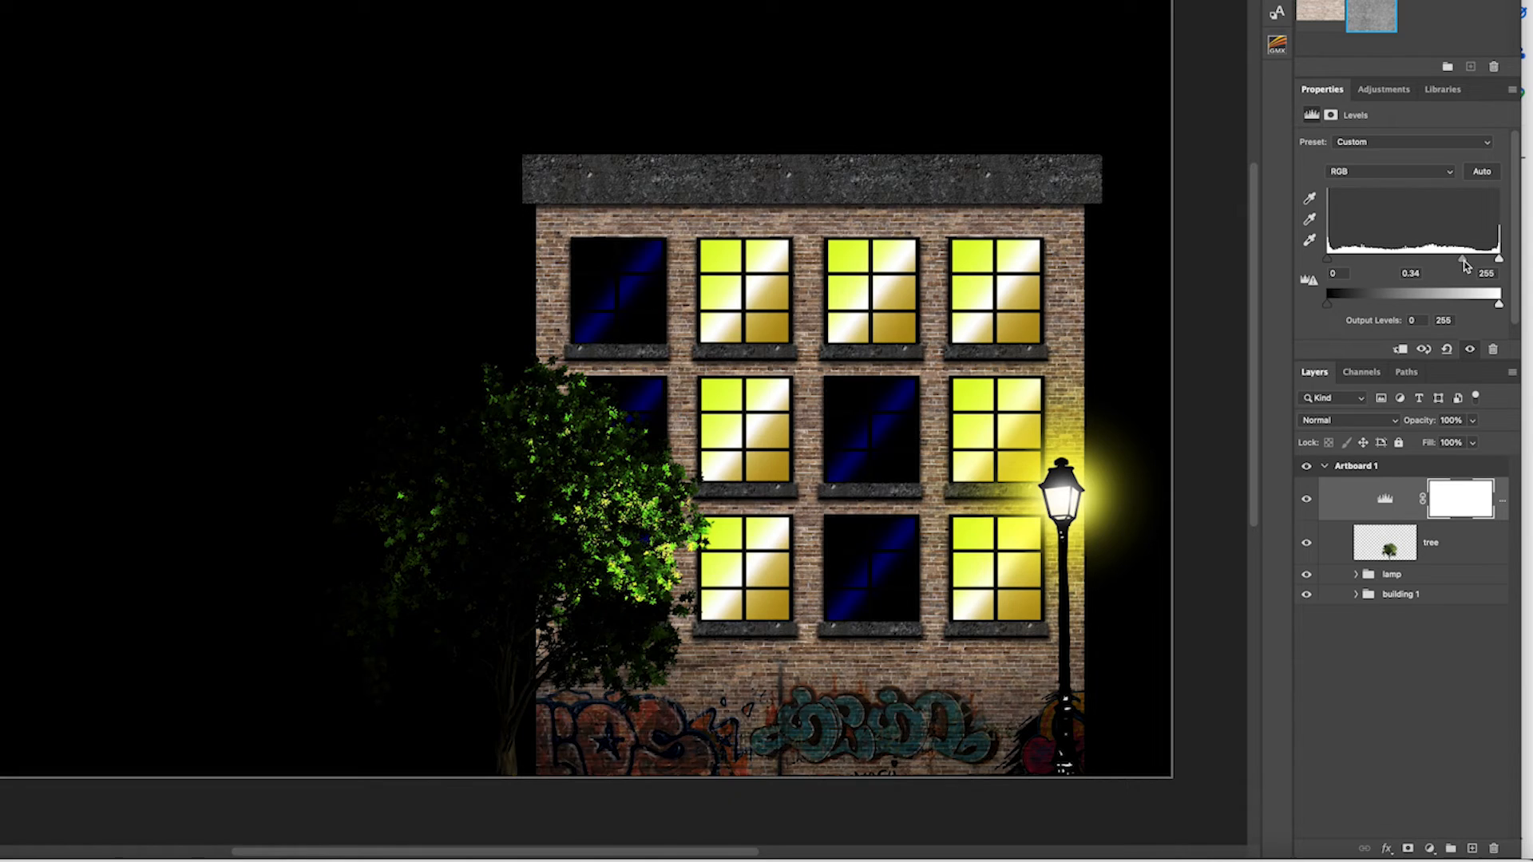
Step: Add a Gradient fill layer above the Levels adjustment, using the magenta-to-dark-purple preset from the Purples group
click(1429, 850)
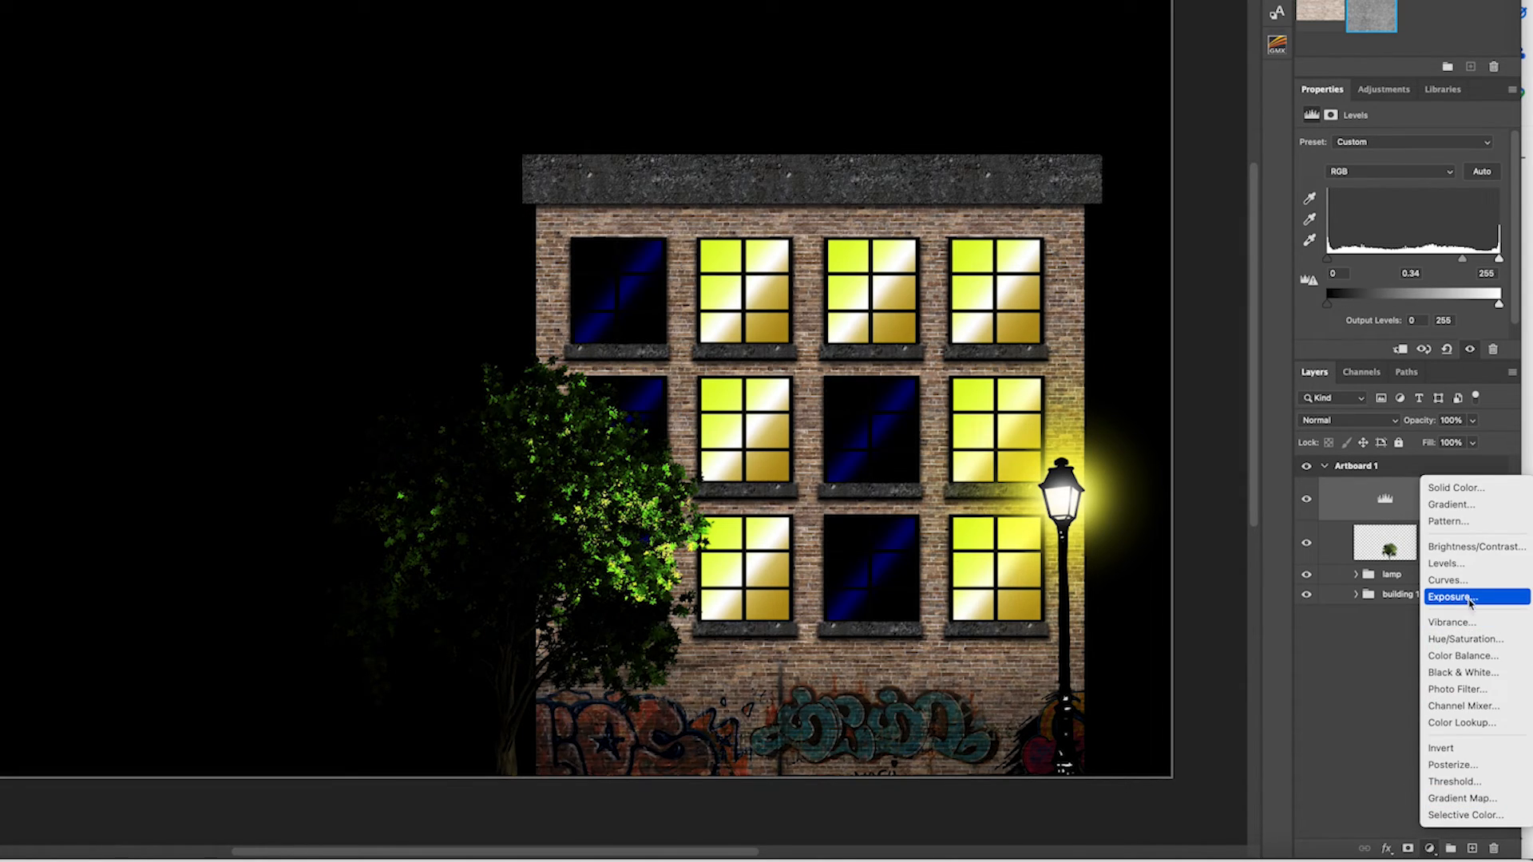
click(1452, 504)
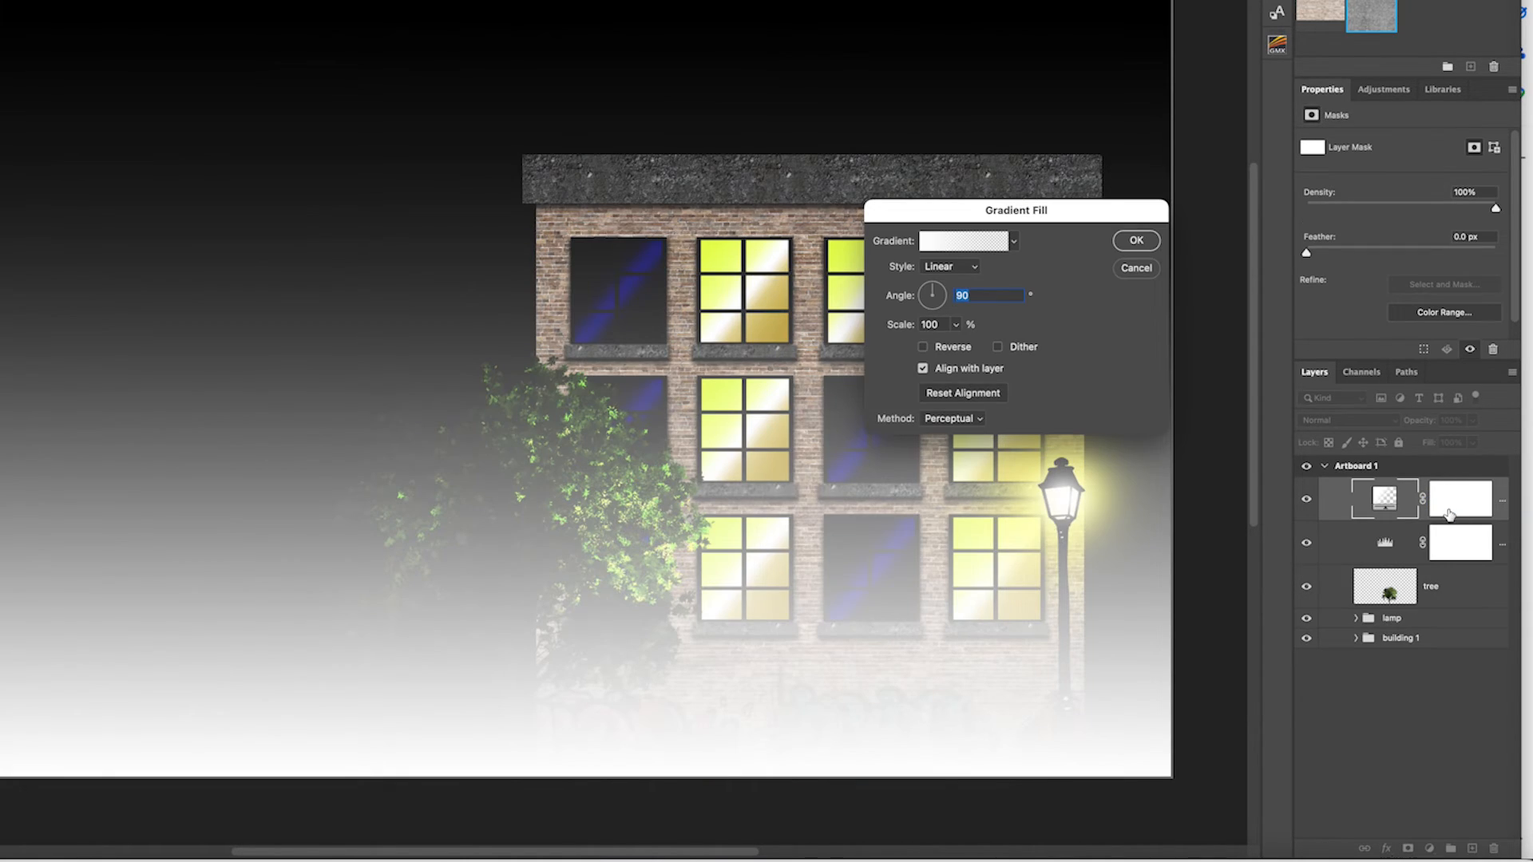
click(1013, 241)
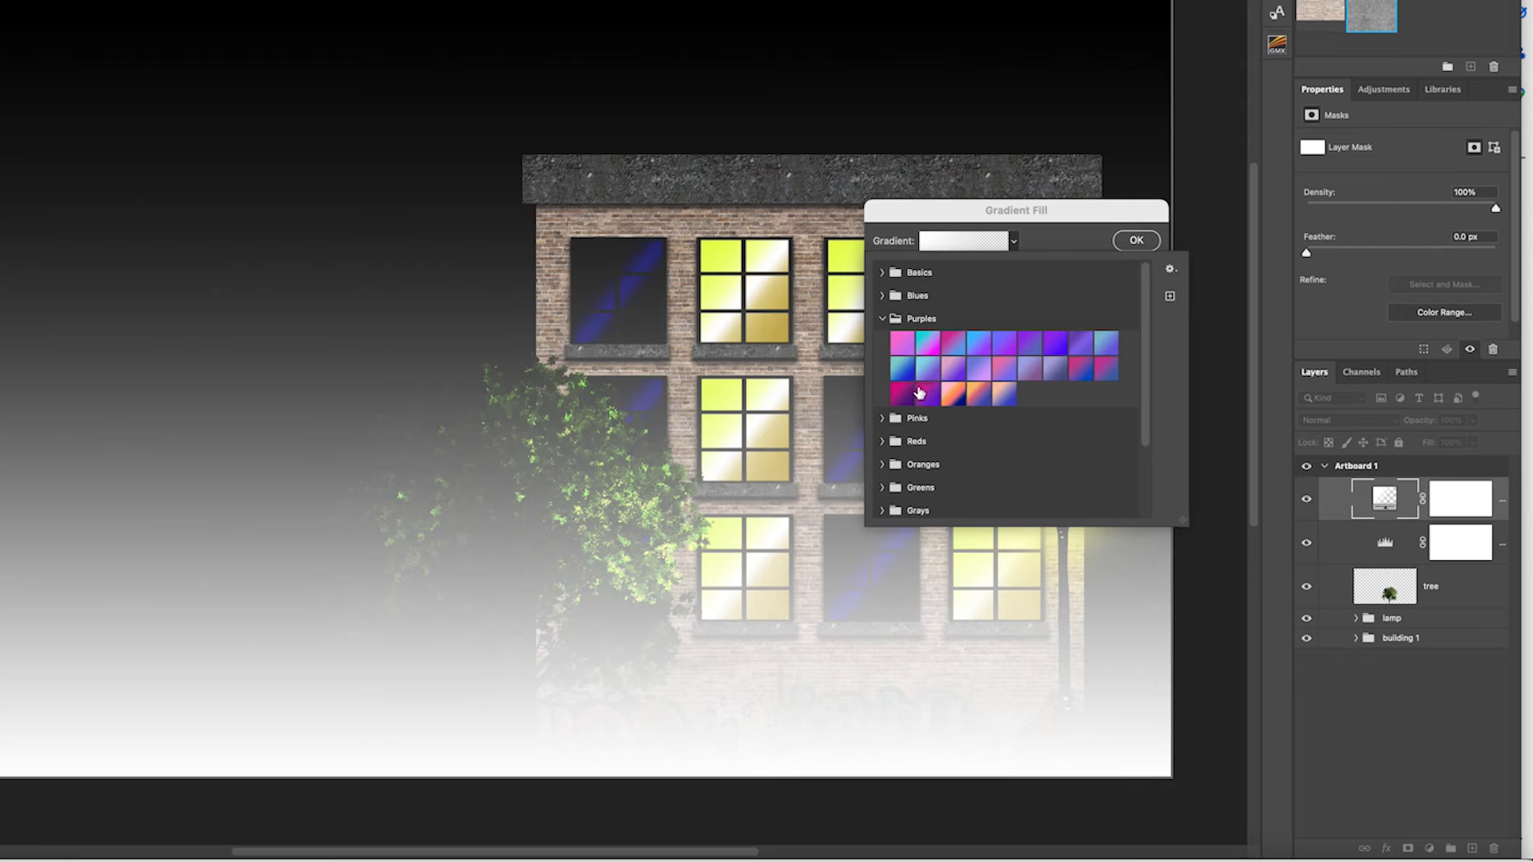
click(953, 394)
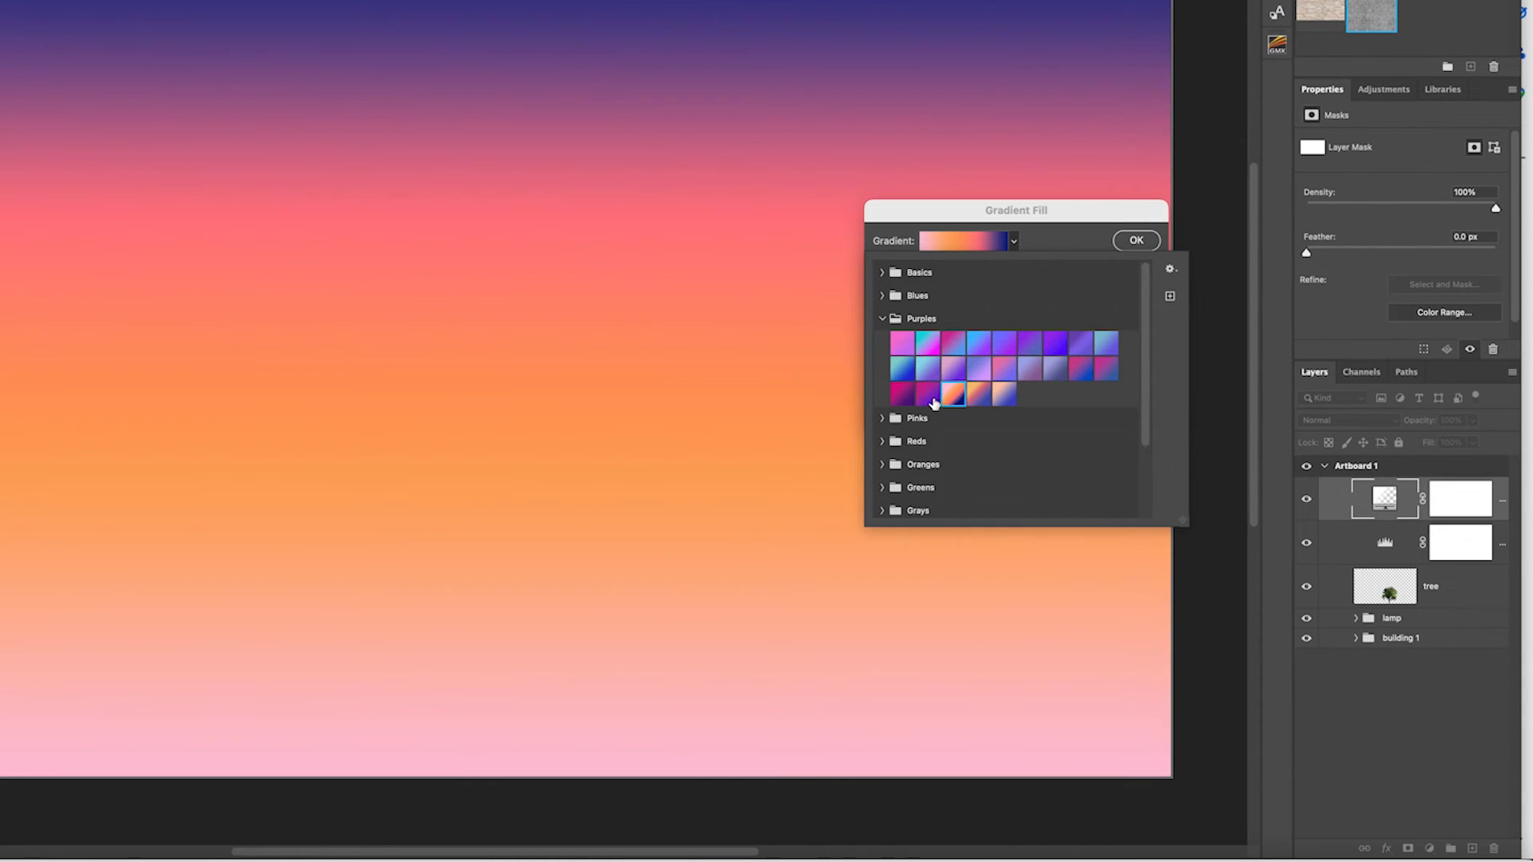
click(907, 394)
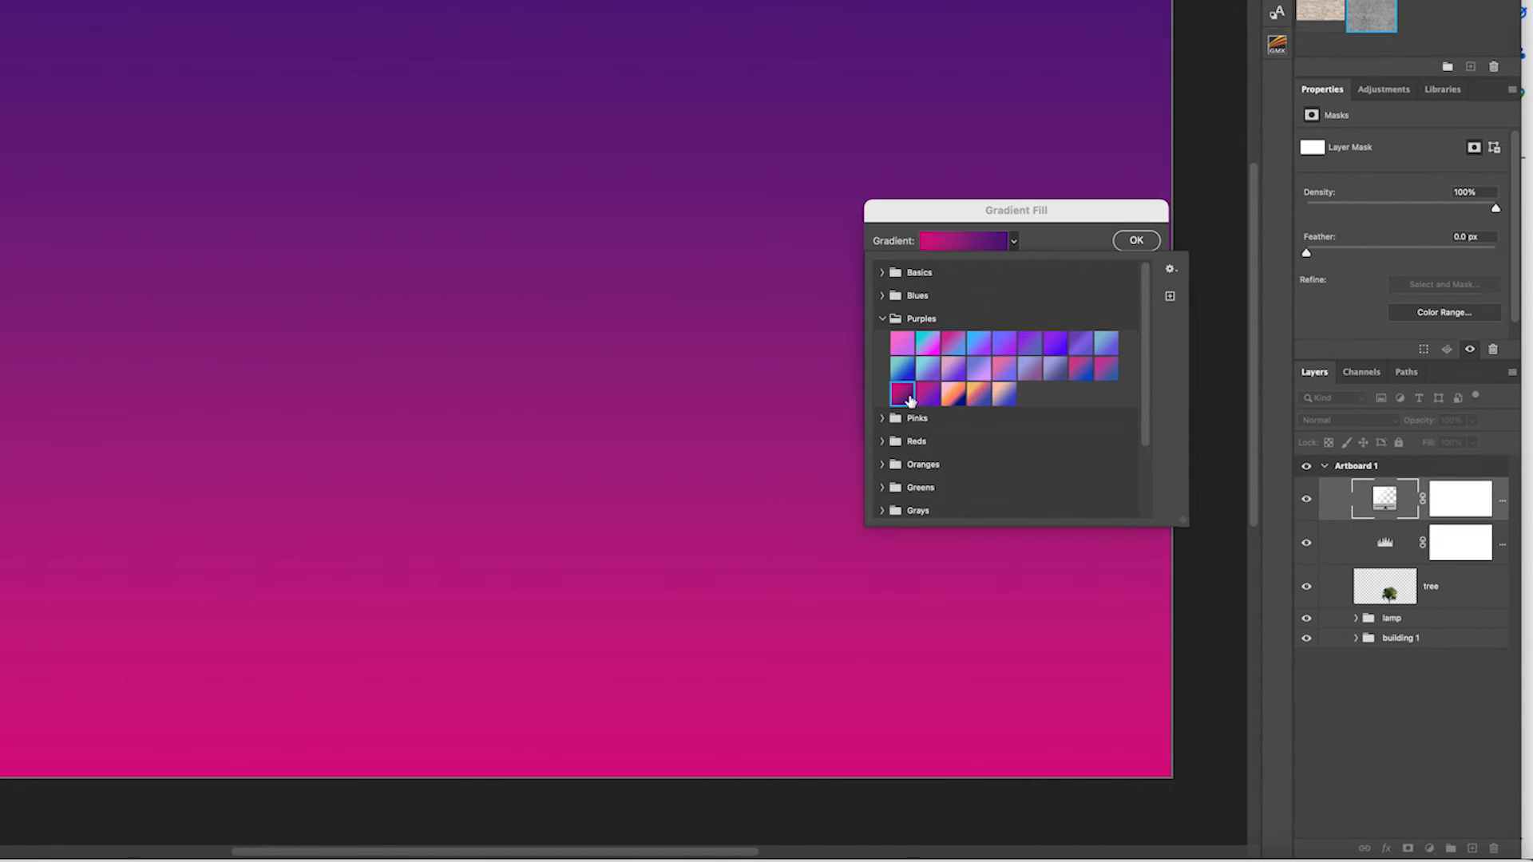
click(1146, 241)
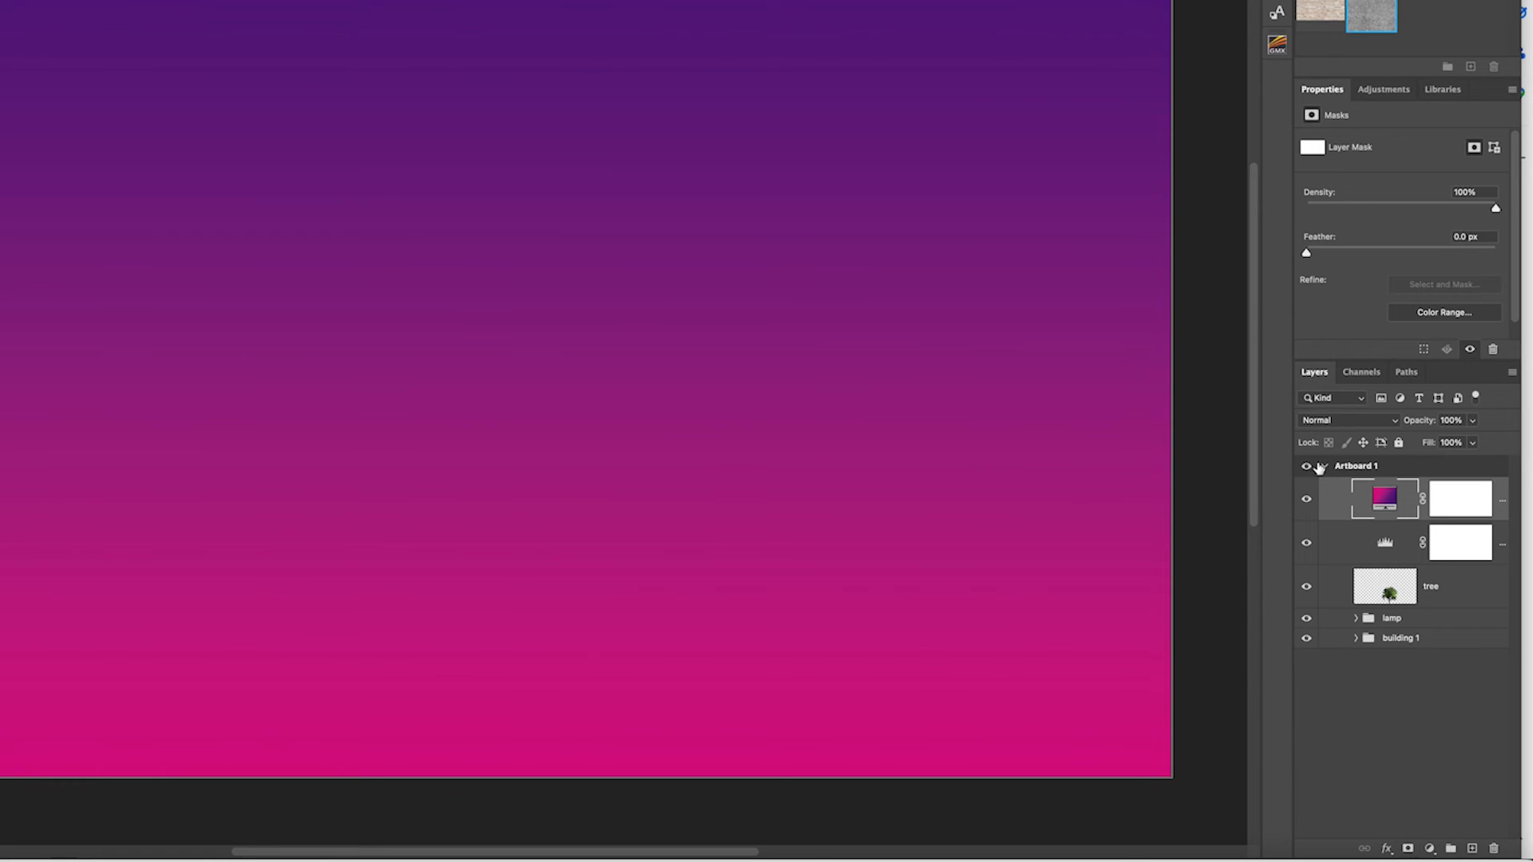
Step: Set the gradient fill layer's blend mode to Soft Light and its opacity to 48%
click(1317, 421)
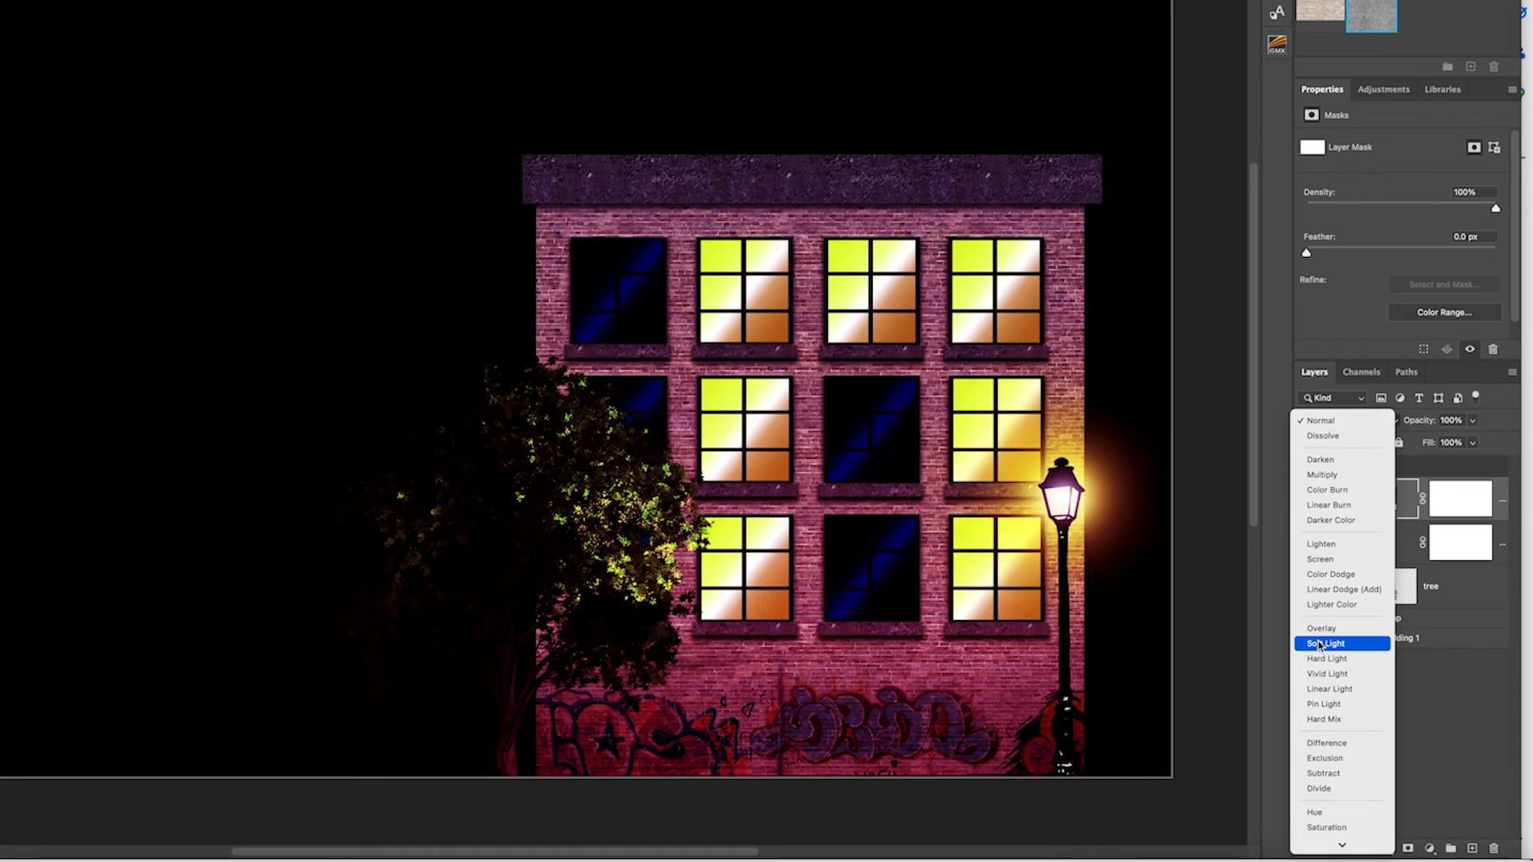
click(1319, 645)
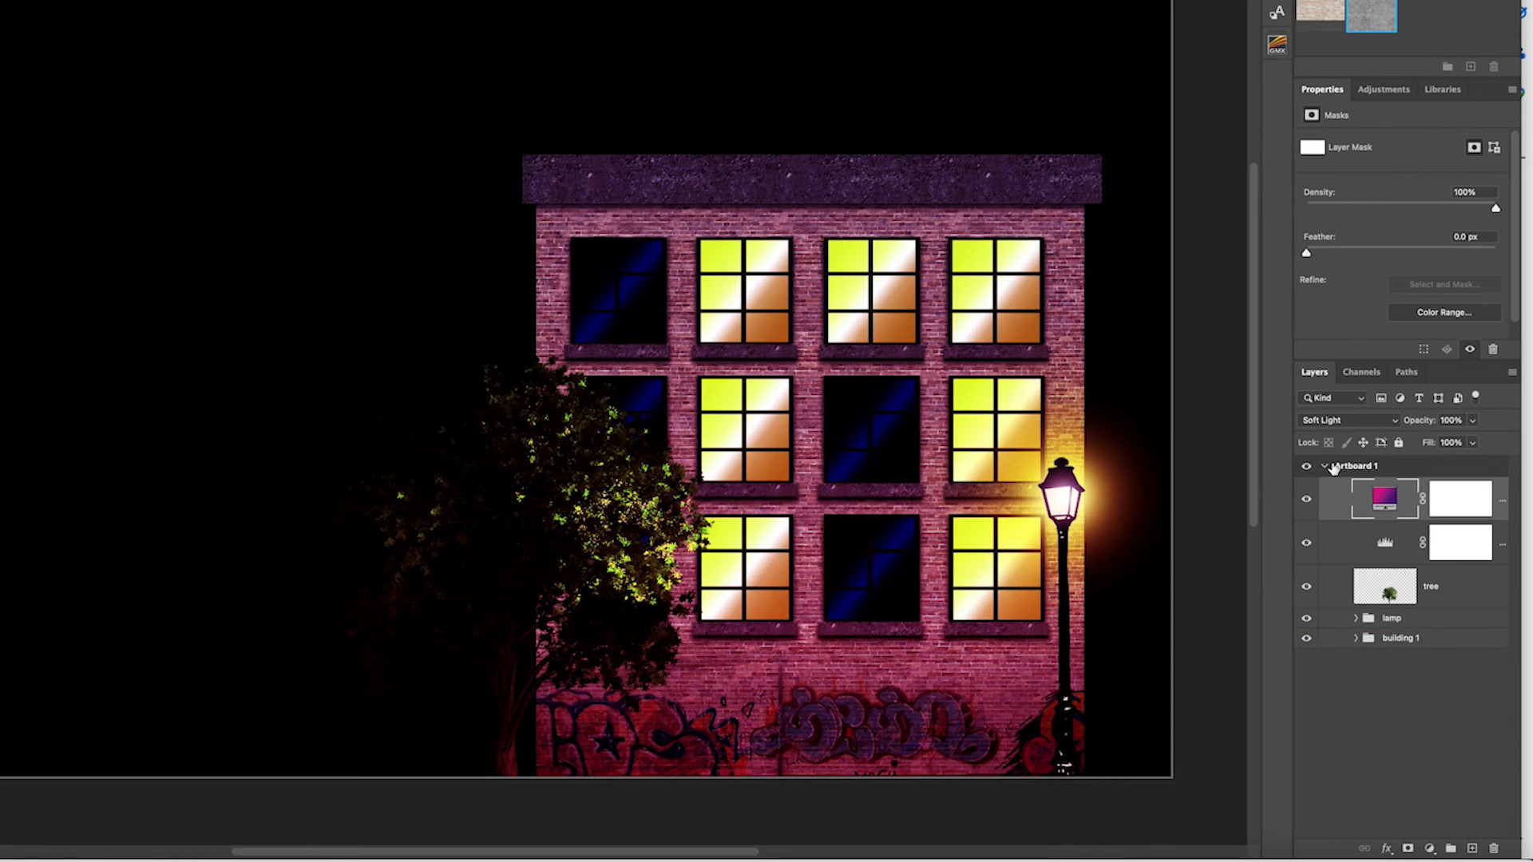
click(1473, 421)
drag(1476, 442, 1435, 445)
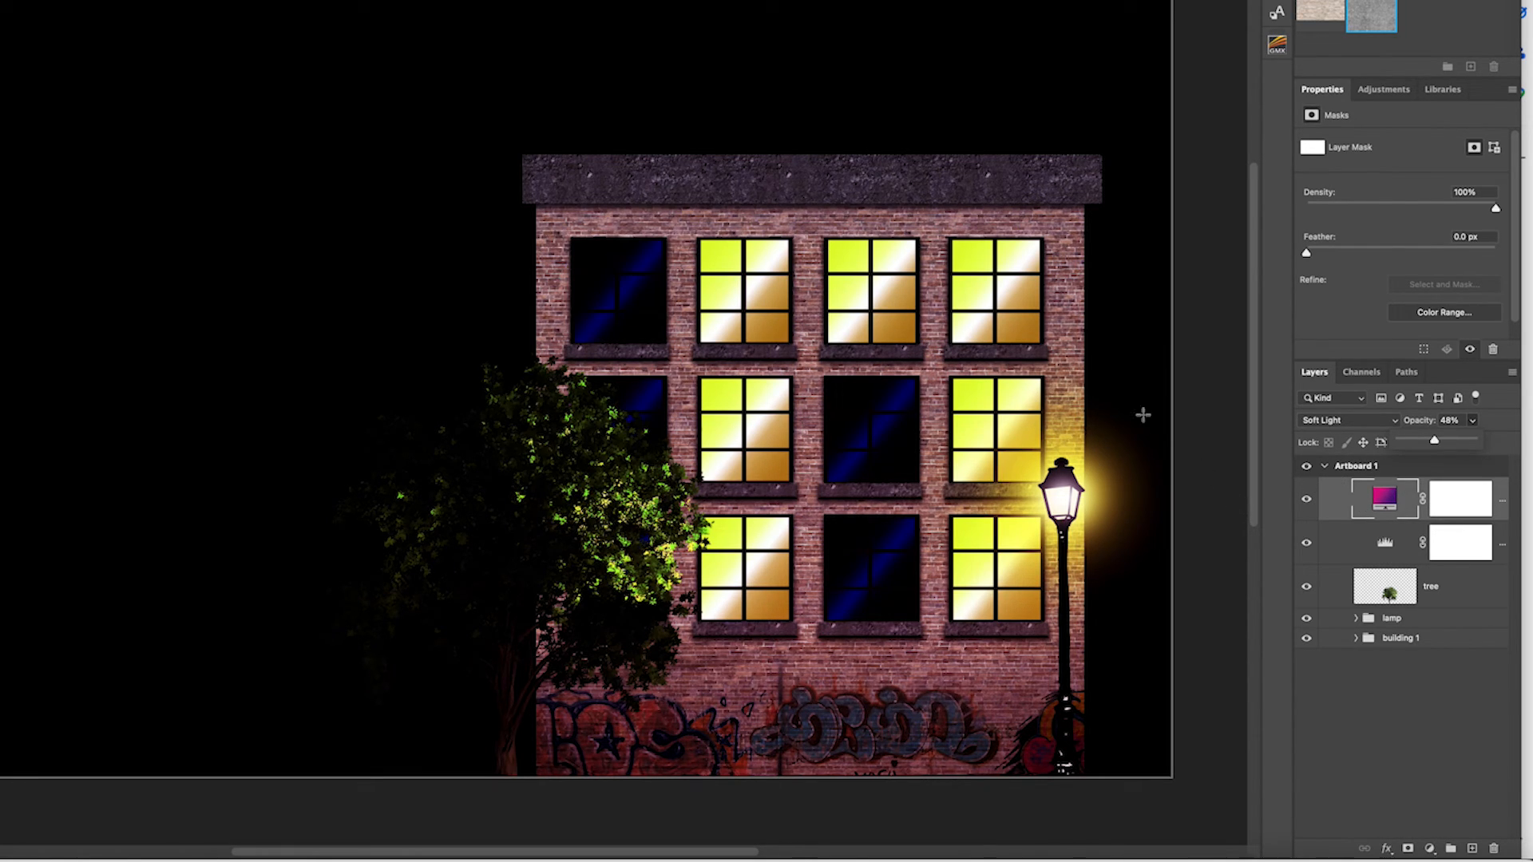
Step: Change the gradient fill to the pink, orange and navy preset from the Purples group
double_click(1380, 503)
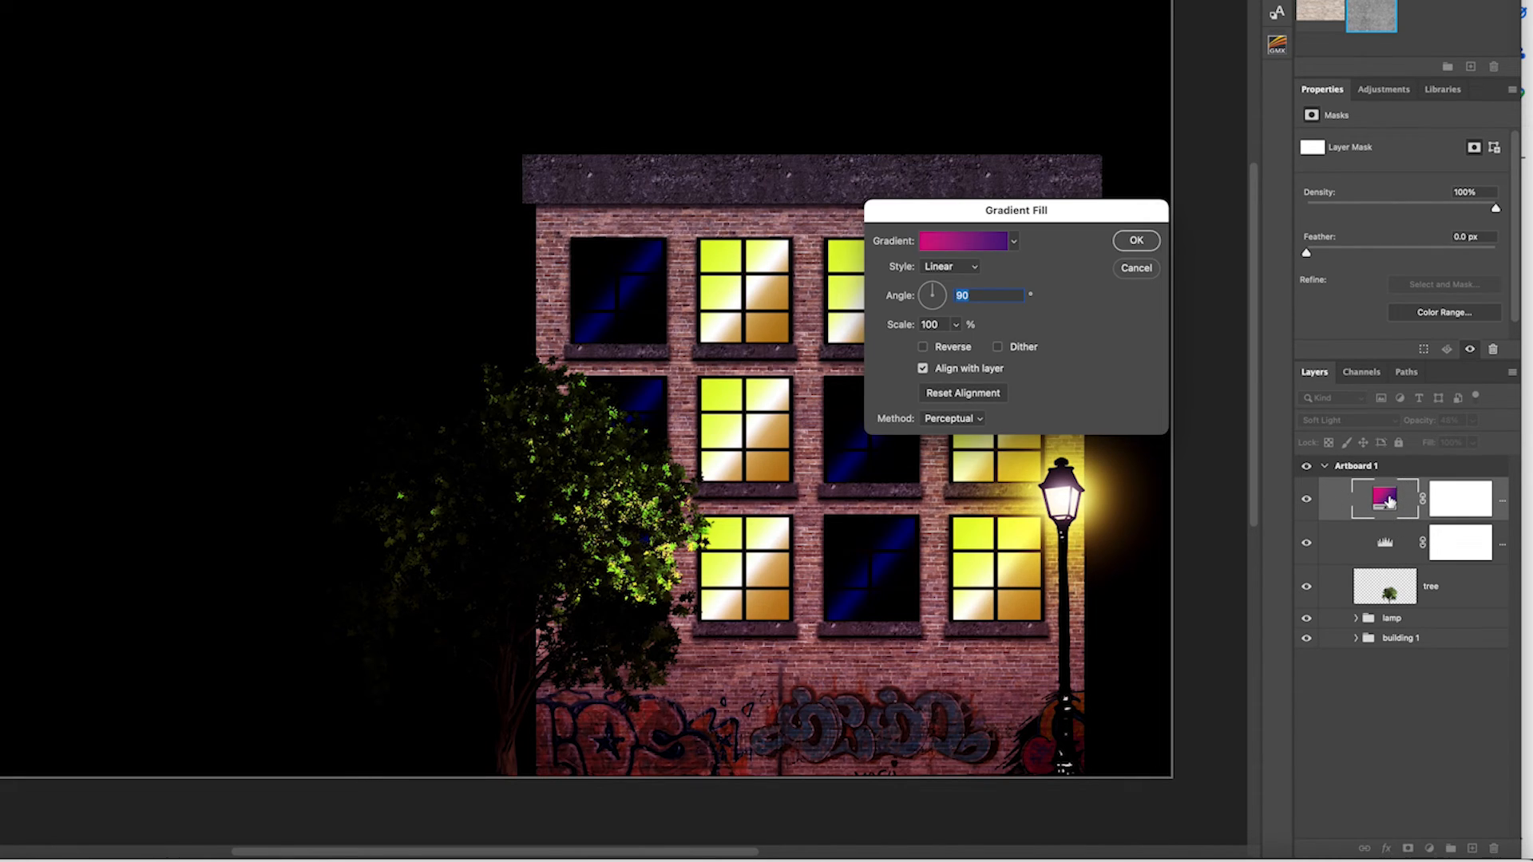
click(1013, 241)
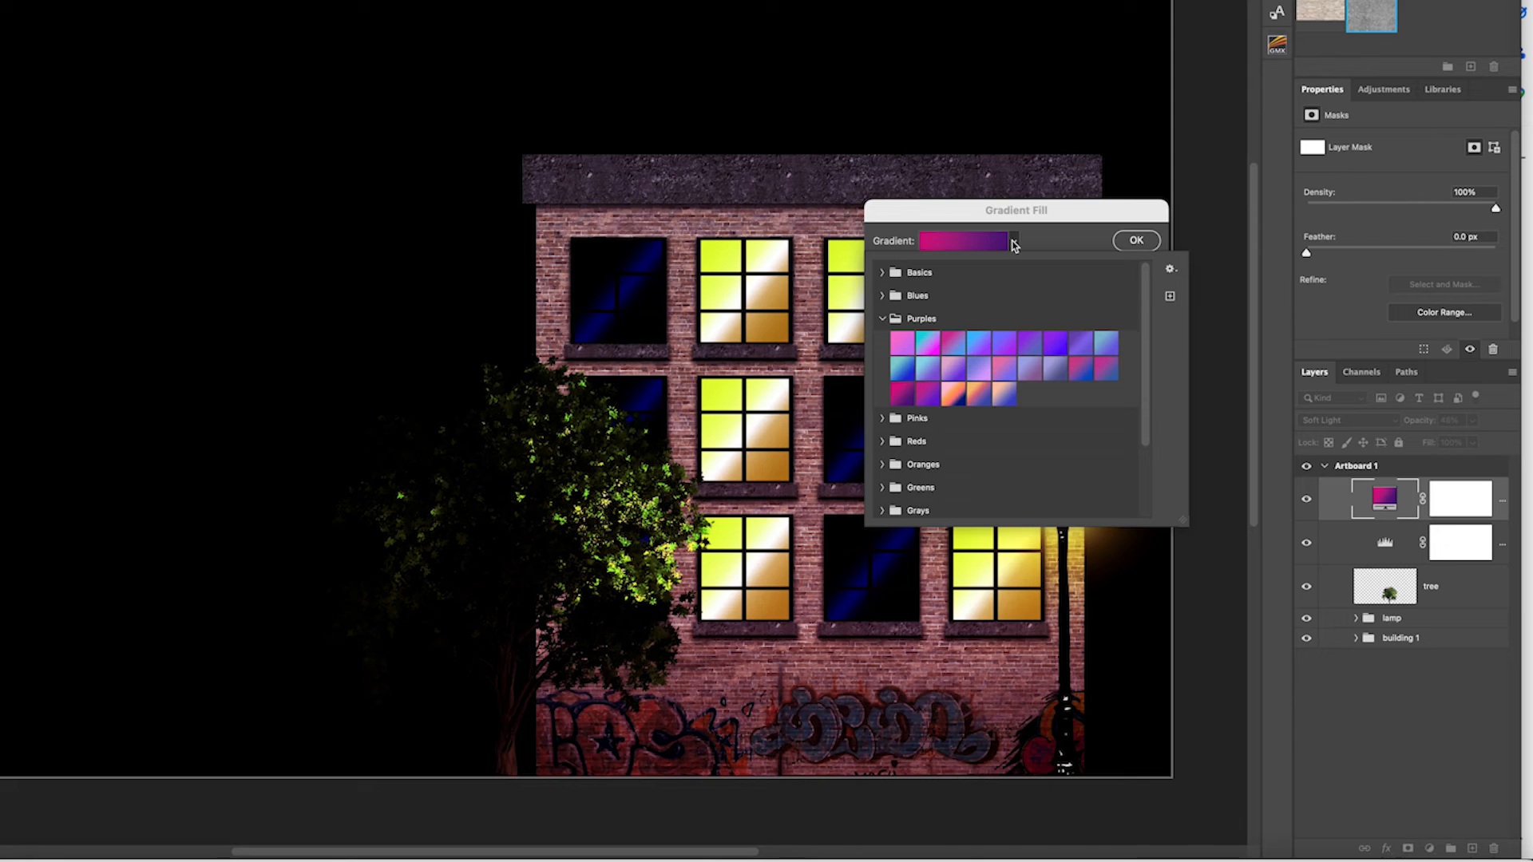
click(955, 396)
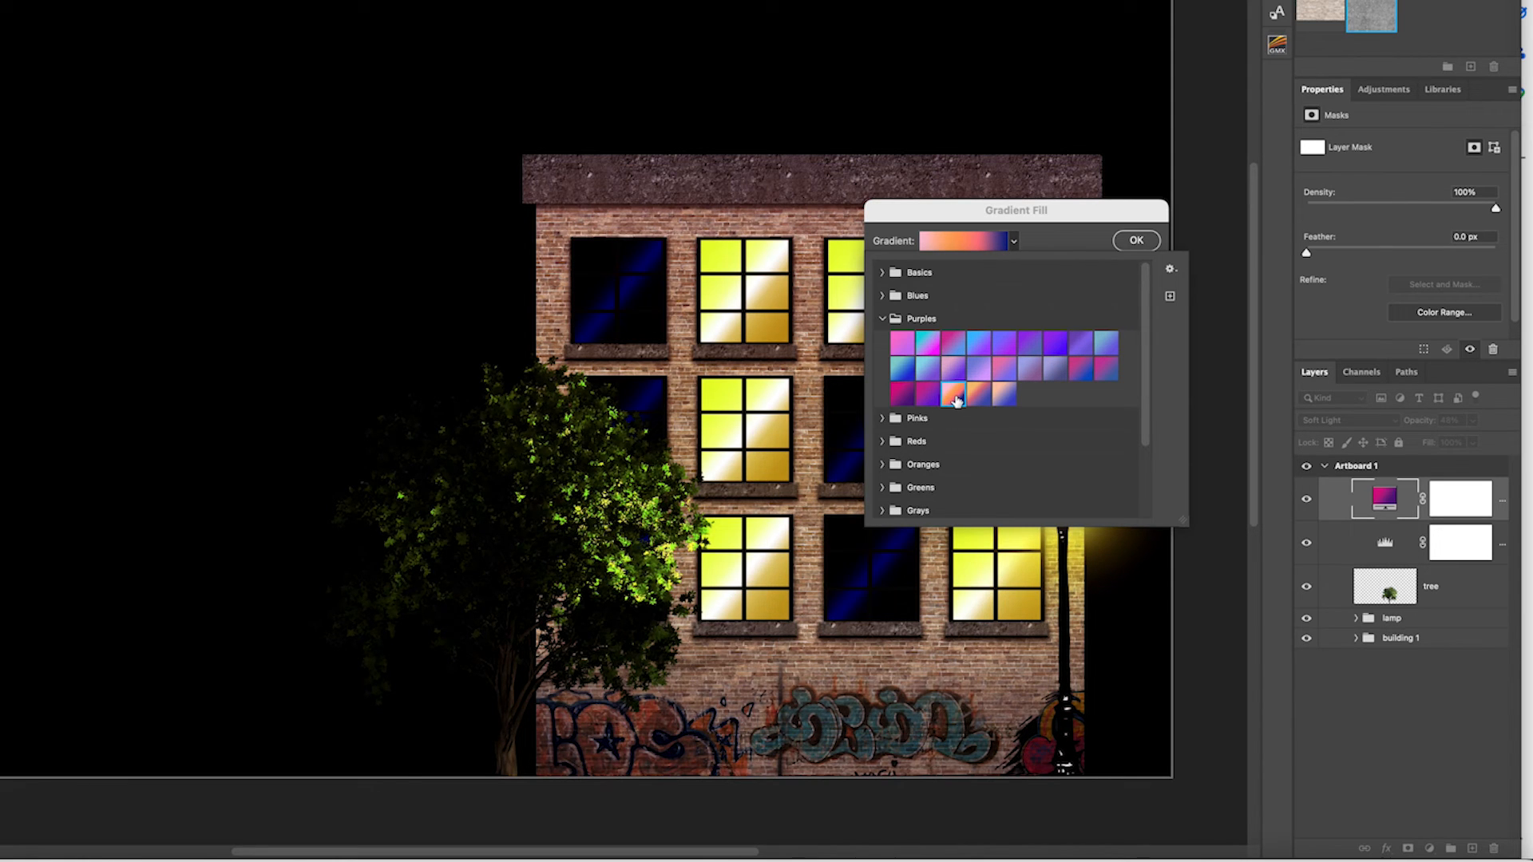
click(1133, 243)
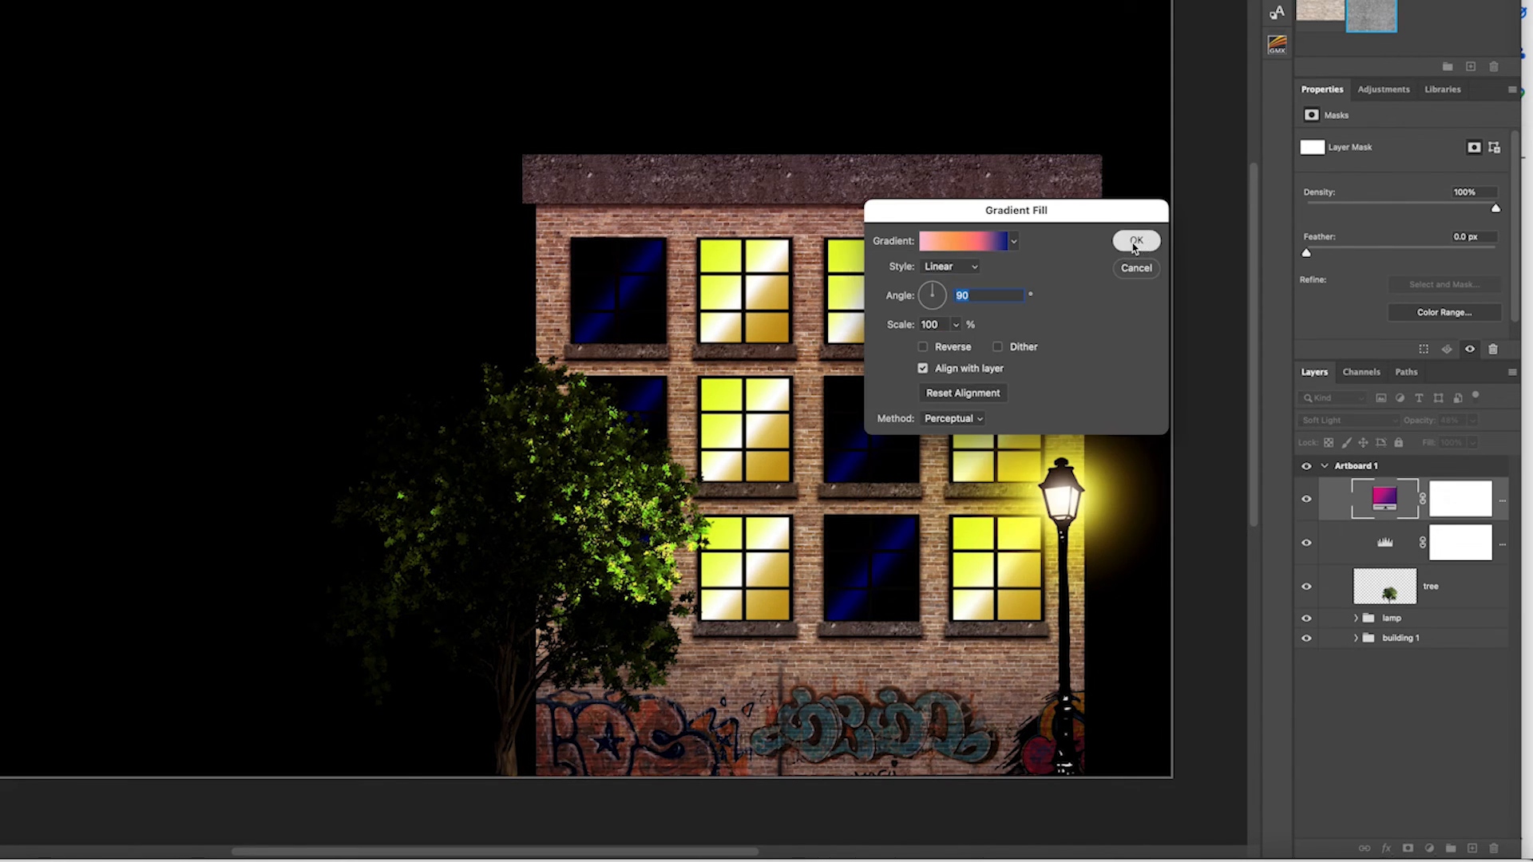
click(1134, 244)
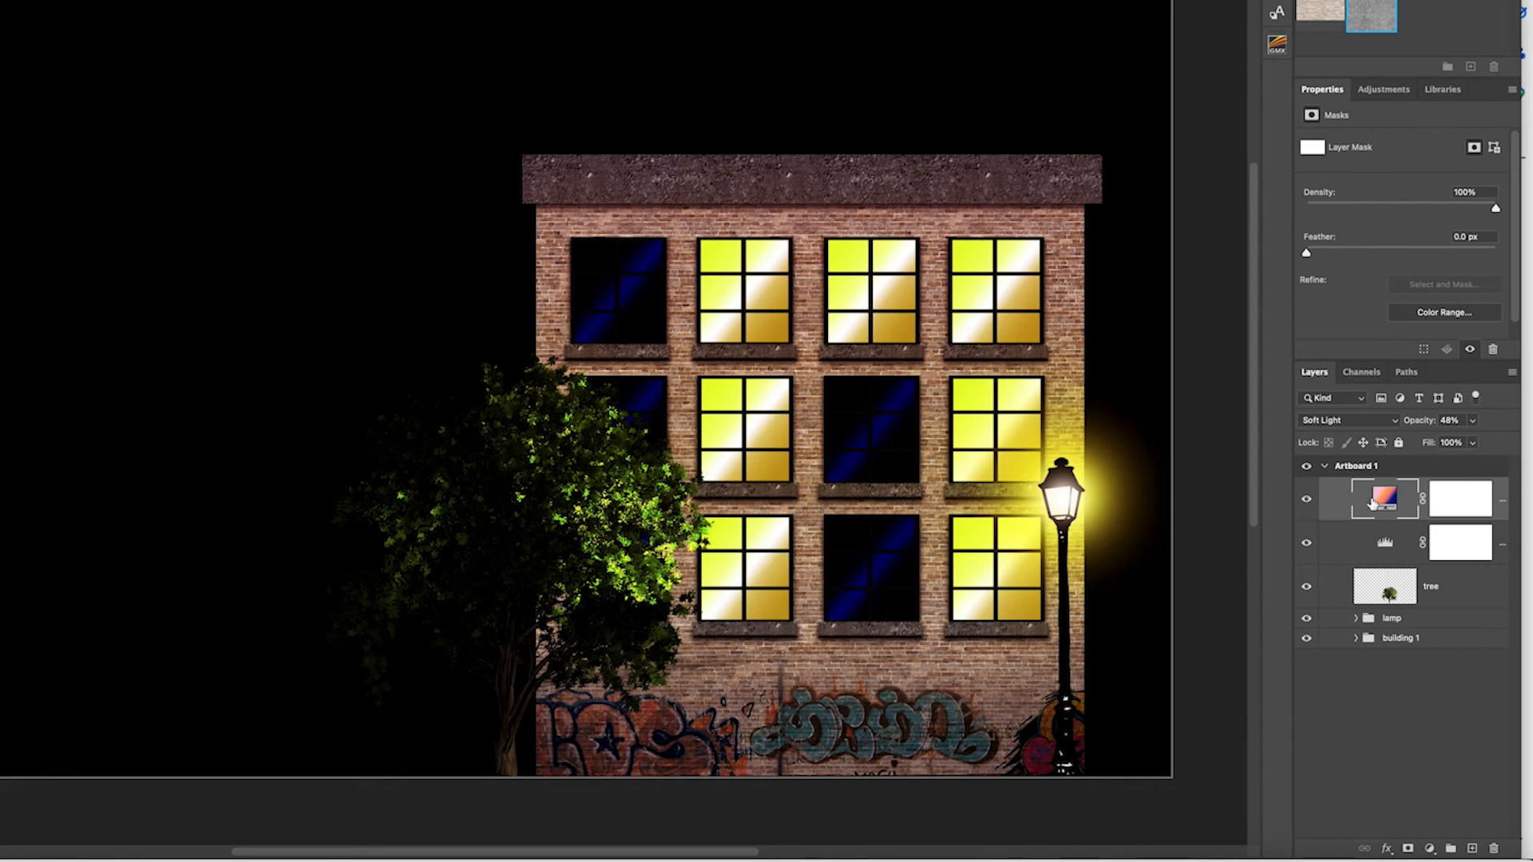
Step: Set the Levels adjustment's midtones to 0.24, and toggle the gradient and Levels layers off and on to compare their effects
click(1383, 546)
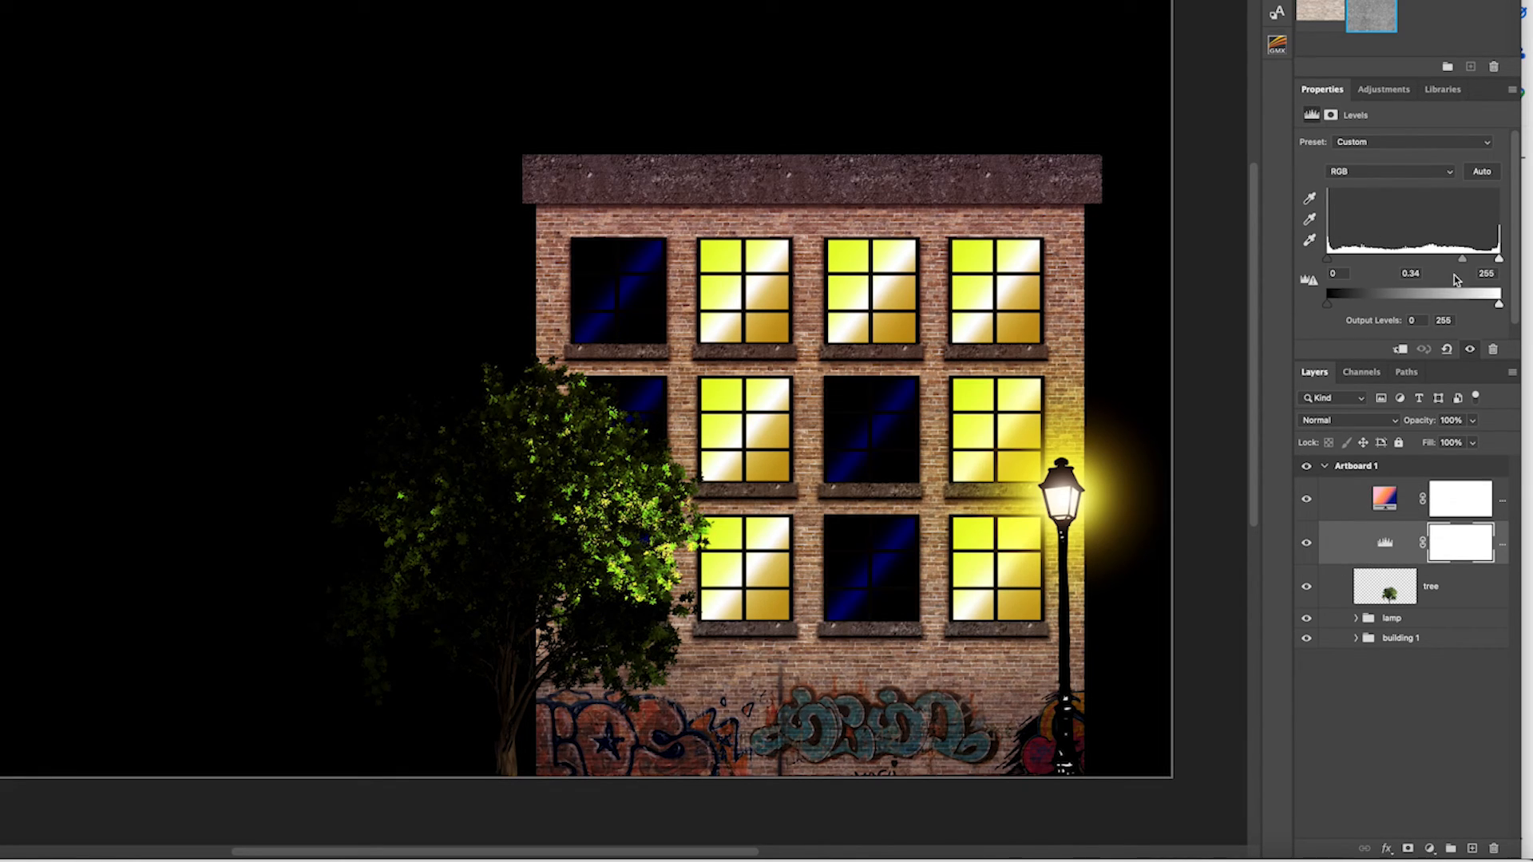
drag(1413, 261, 1471, 264)
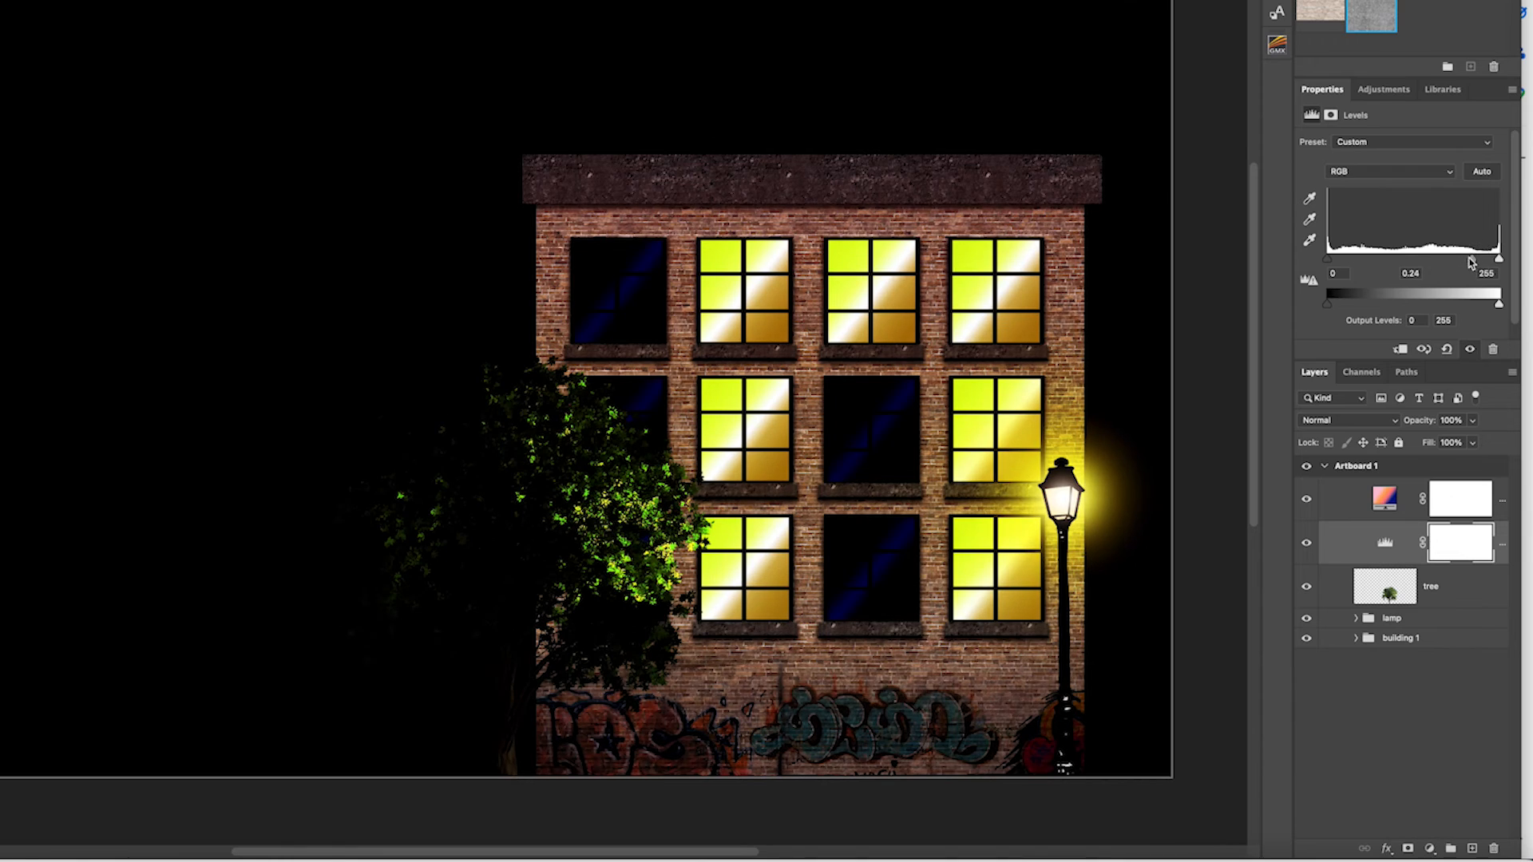
click(1307, 500)
click(1307, 501)
click(1305, 543)
click(1306, 546)
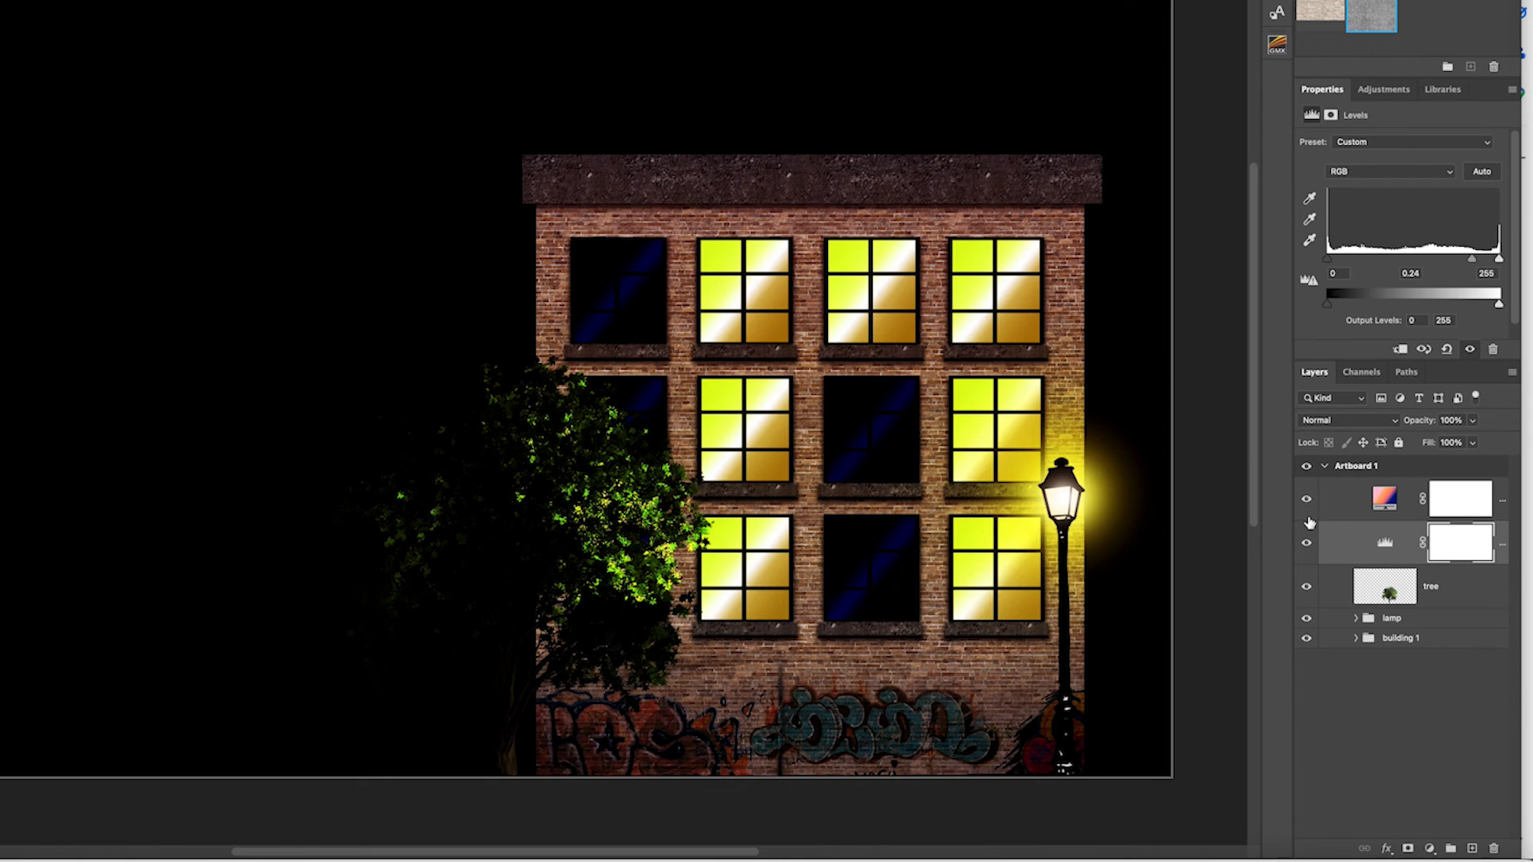